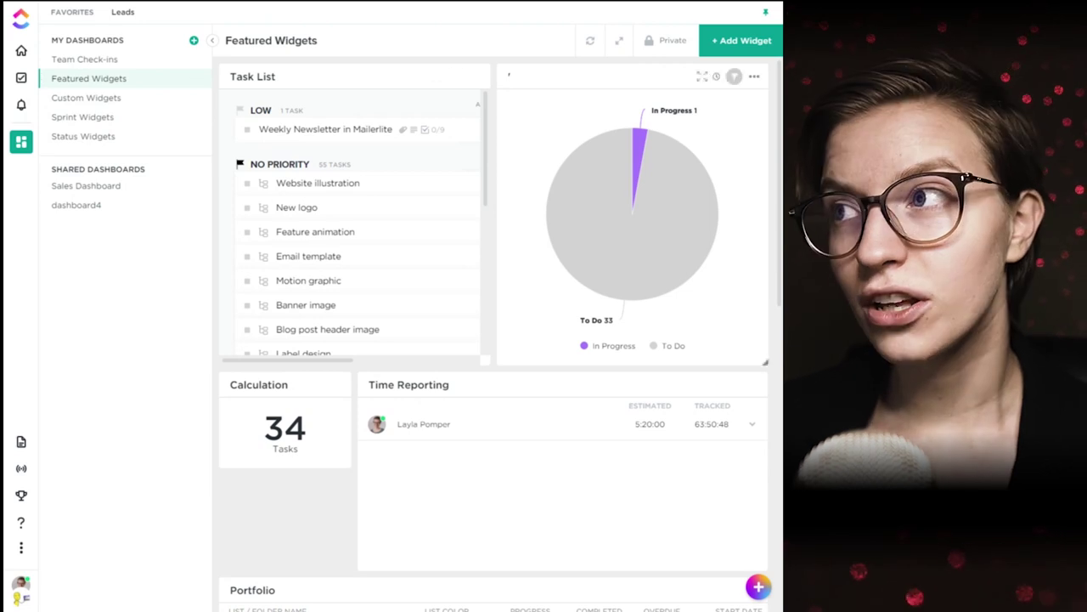
# Step: Browse the Featured, Custom, Sprints and Statuses categories of widgets that can be added to the dashboard
pyautogui.click(732, 40)
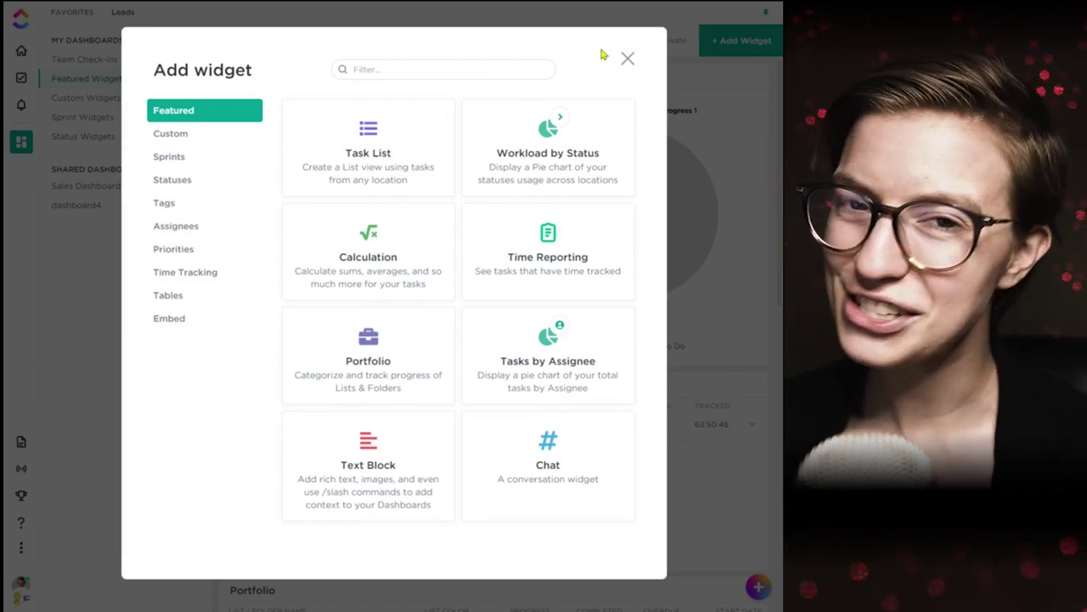
pyautogui.click(174, 134)
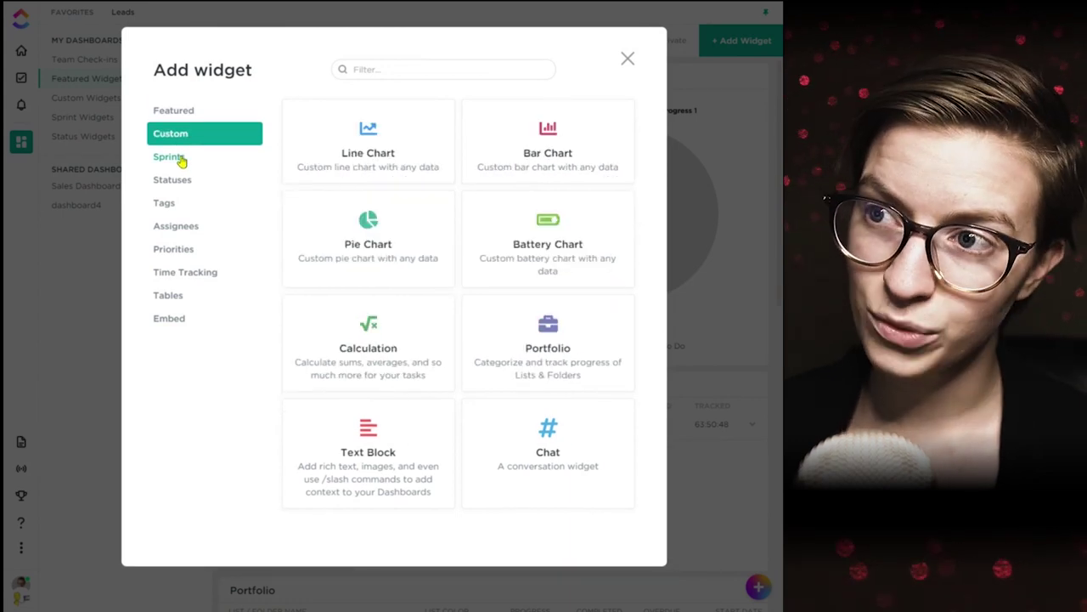
pyautogui.click(174, 158)
pyautogui.click(190, 180)
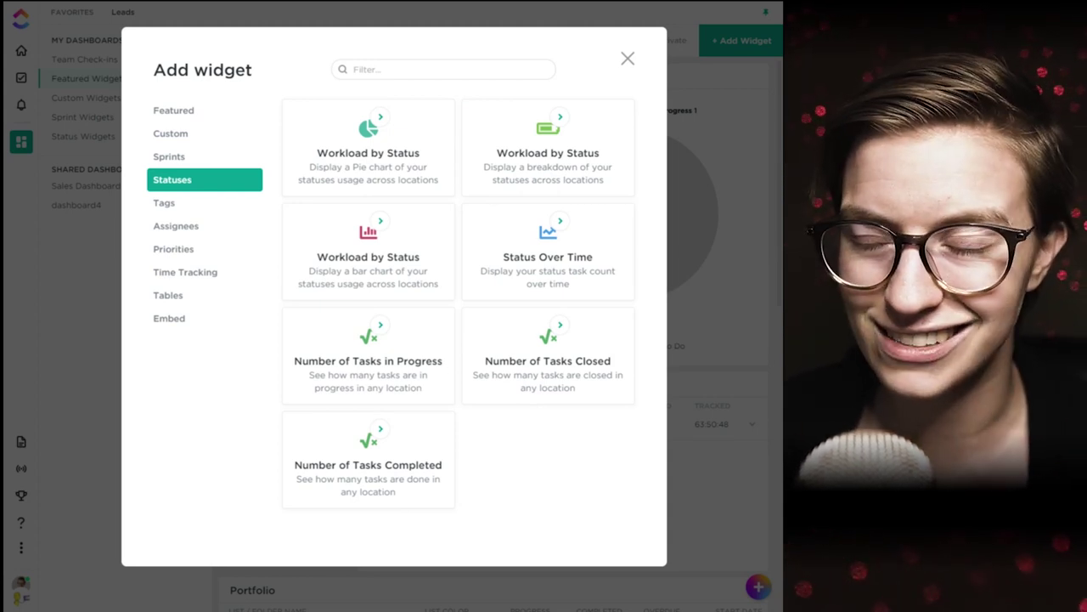
pyautogui.click(196, 105)
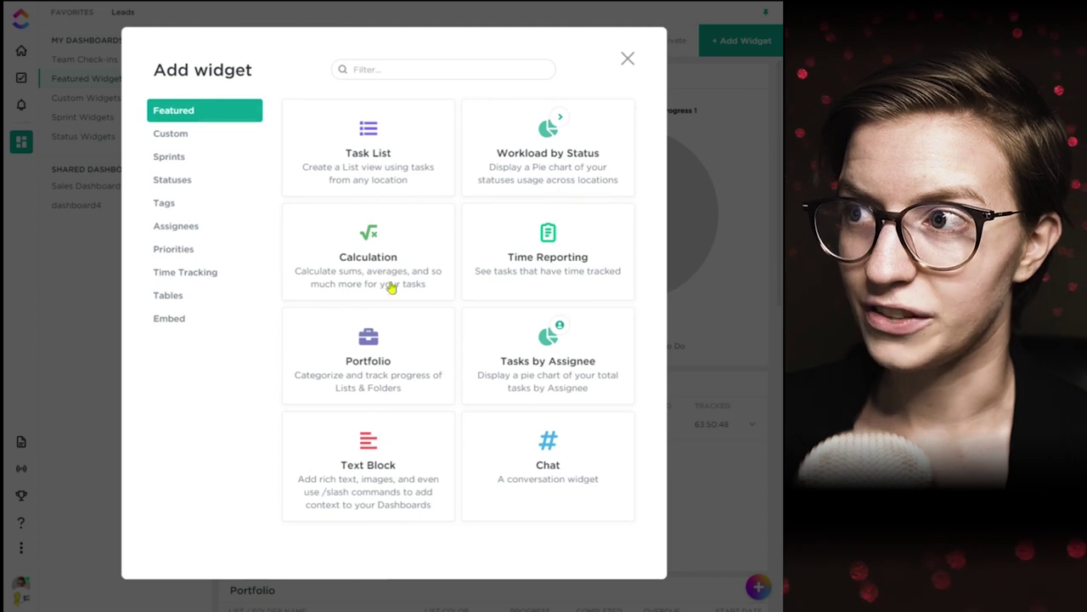
pyautogui.click(629, 59)
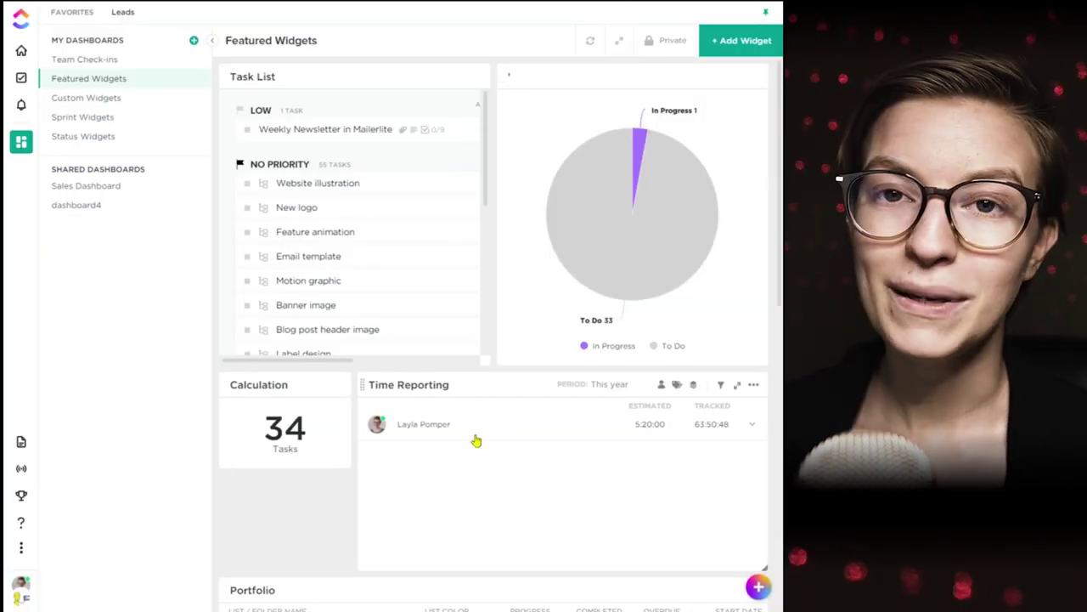
# Step: Collapse the list of dashboards and view the Task List widget in full screen
pyautogui.moveTo(484, 152); pyautogui.dragTo(478, 94)
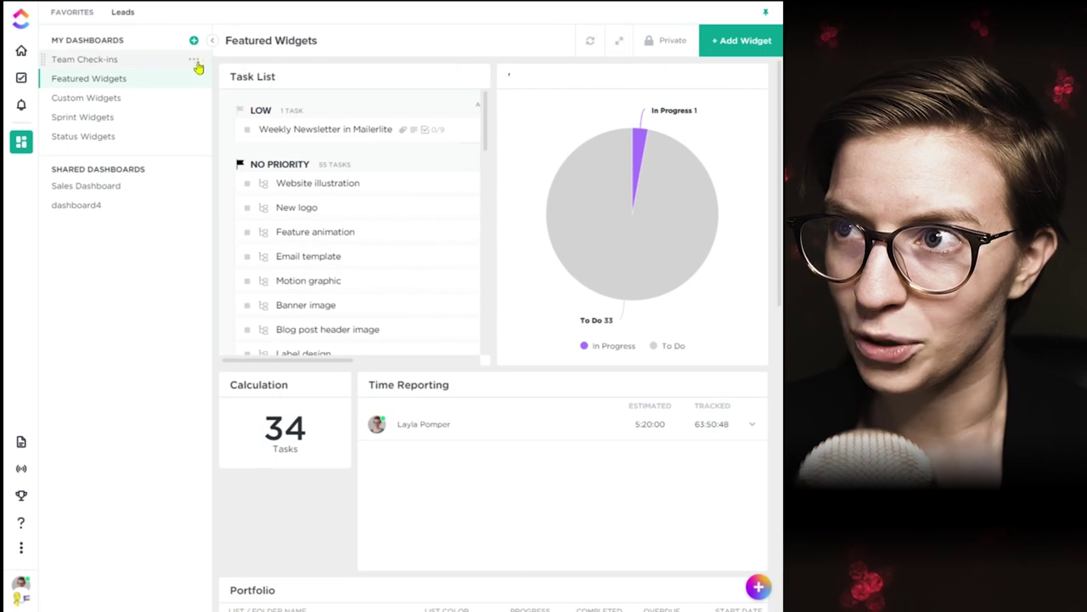
pyautogui.click(212, 40)
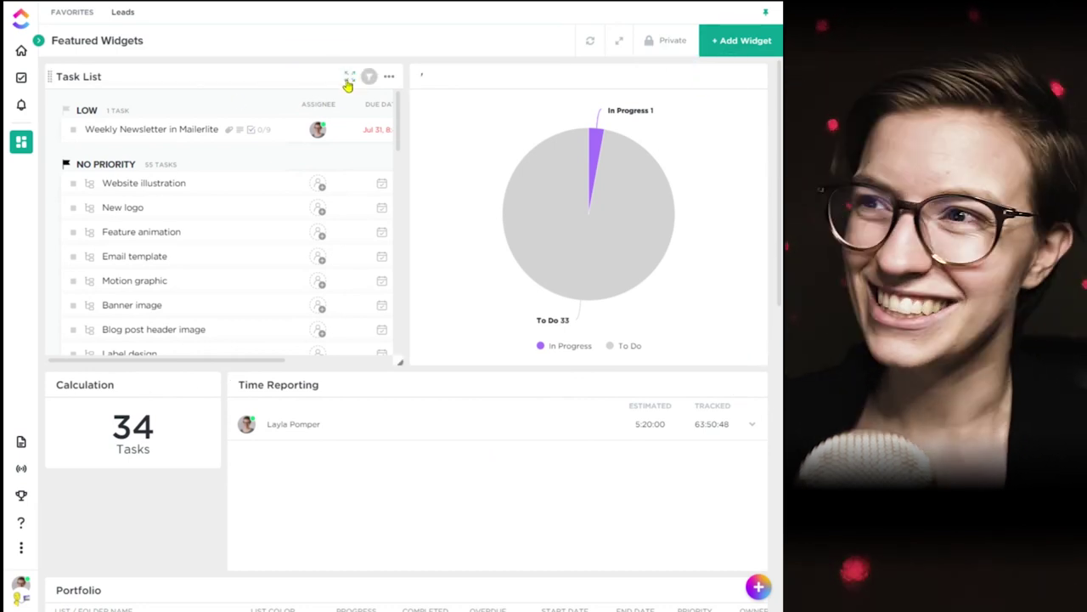
pyautogui.click(349, 78)
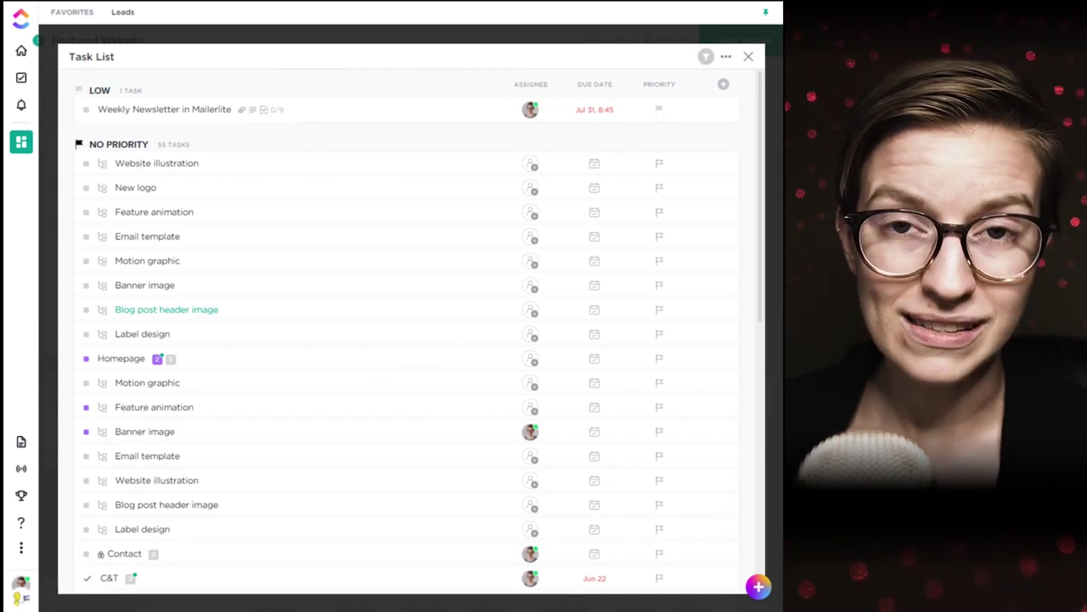
pyautogui.click(748, 56)
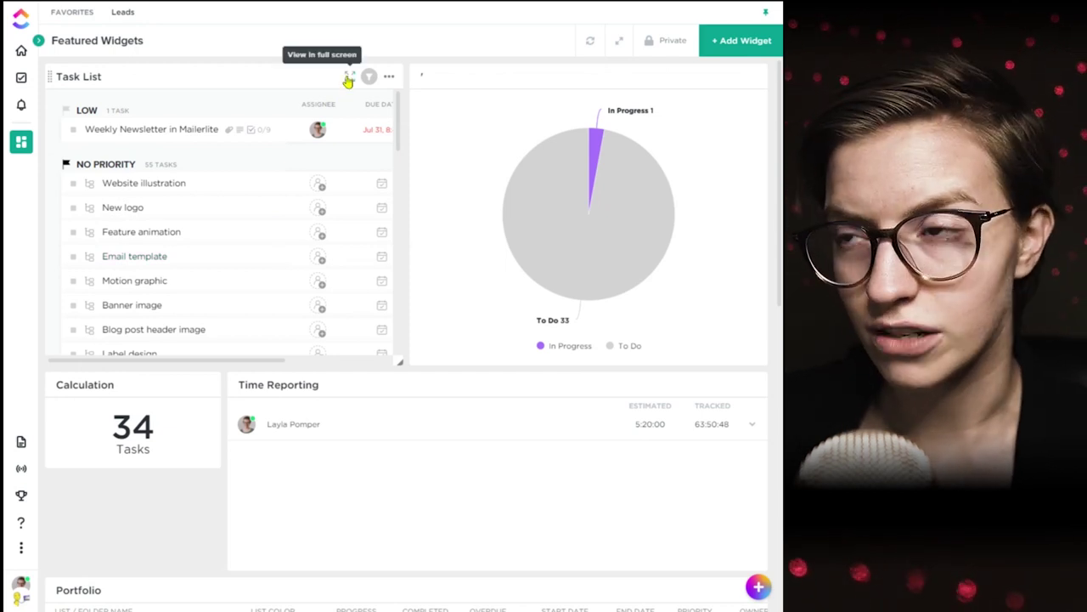
# Step: Open the settings of the full-screen Task List widget and clear the entire ClickUp 101 location selection
pyautogui.click(348, 78)
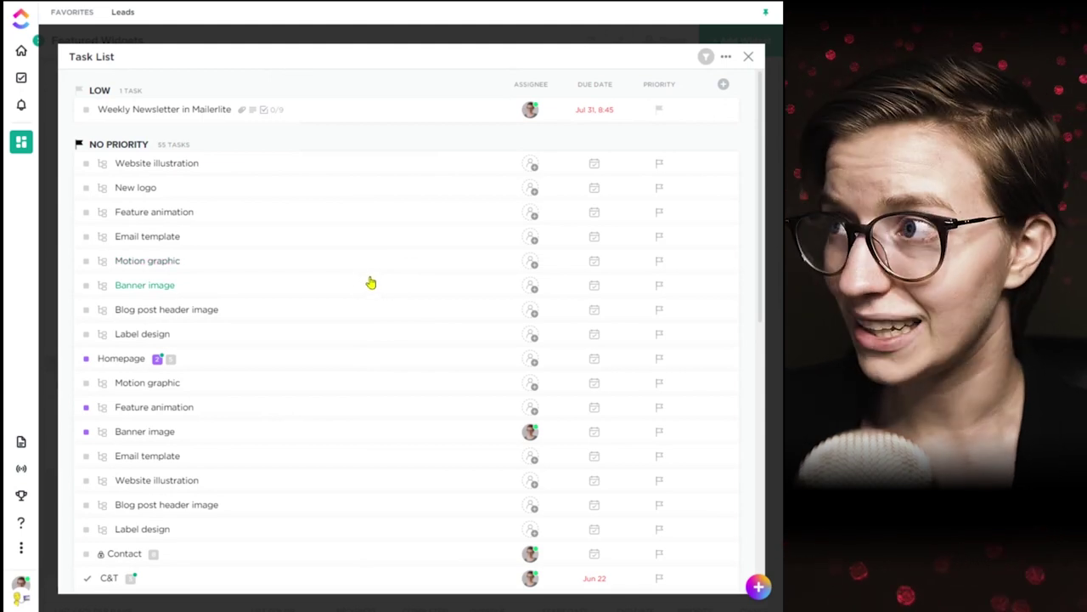
pyautogui.click(724, 59)
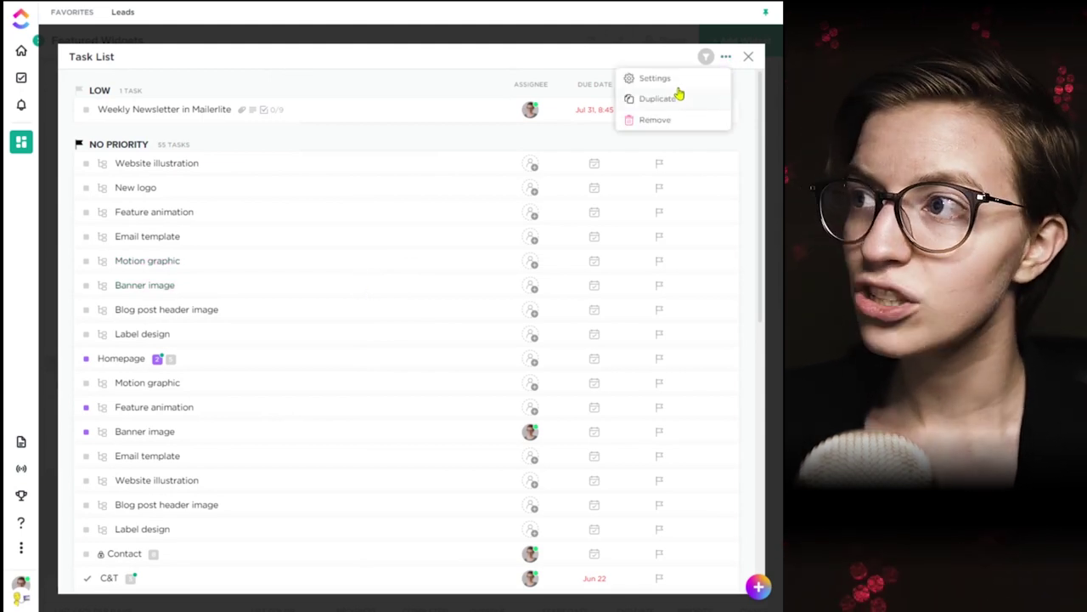
pyautogui.click(677, 92)
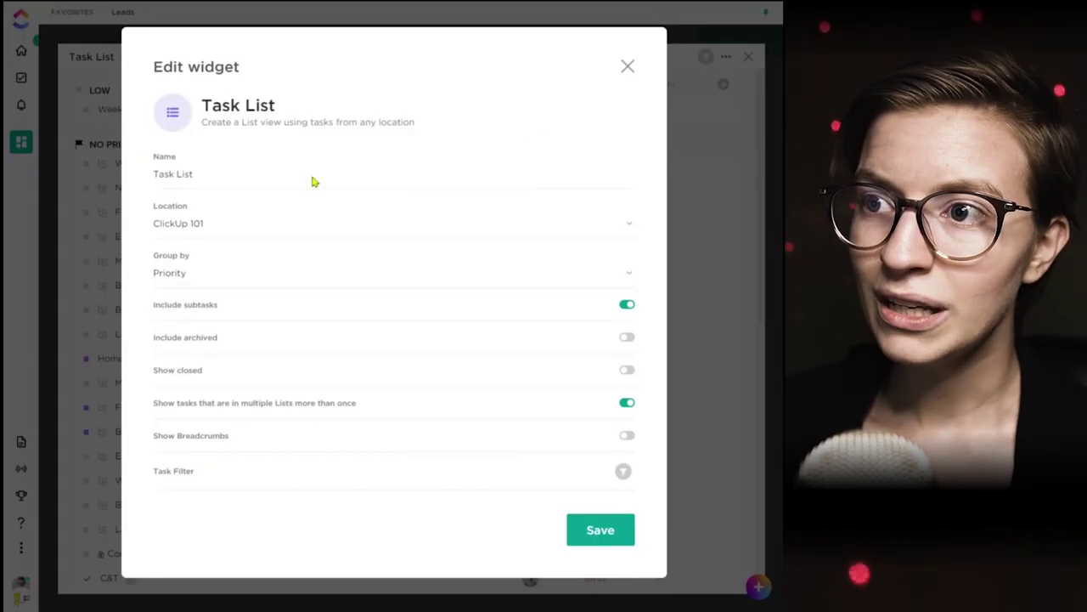
pyautogui.click(187, 226)
pyautogui.click(158, 287)
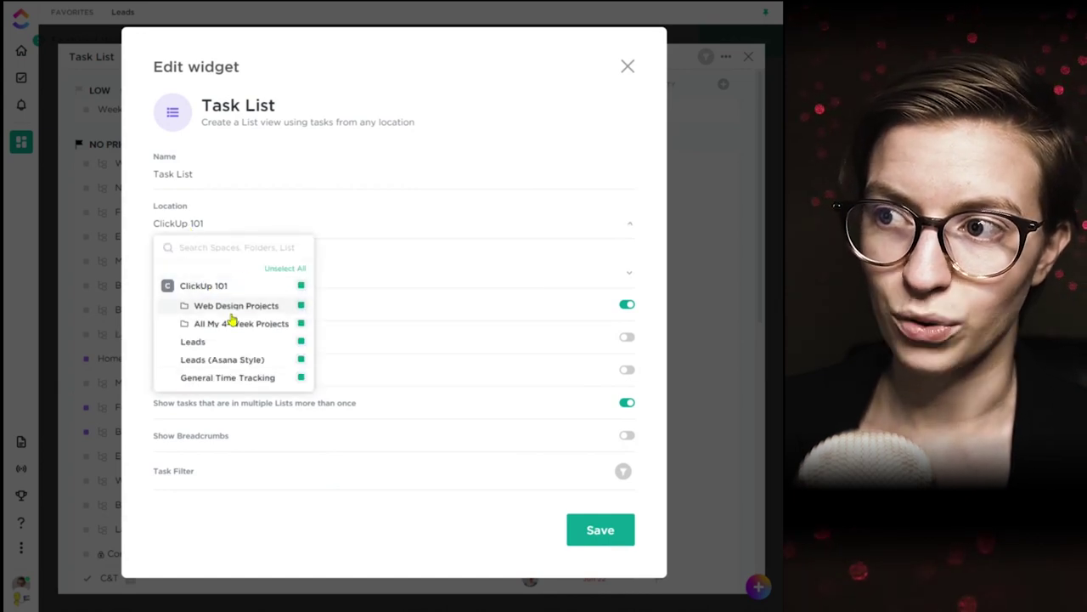
pyautogui.click(300, 287)
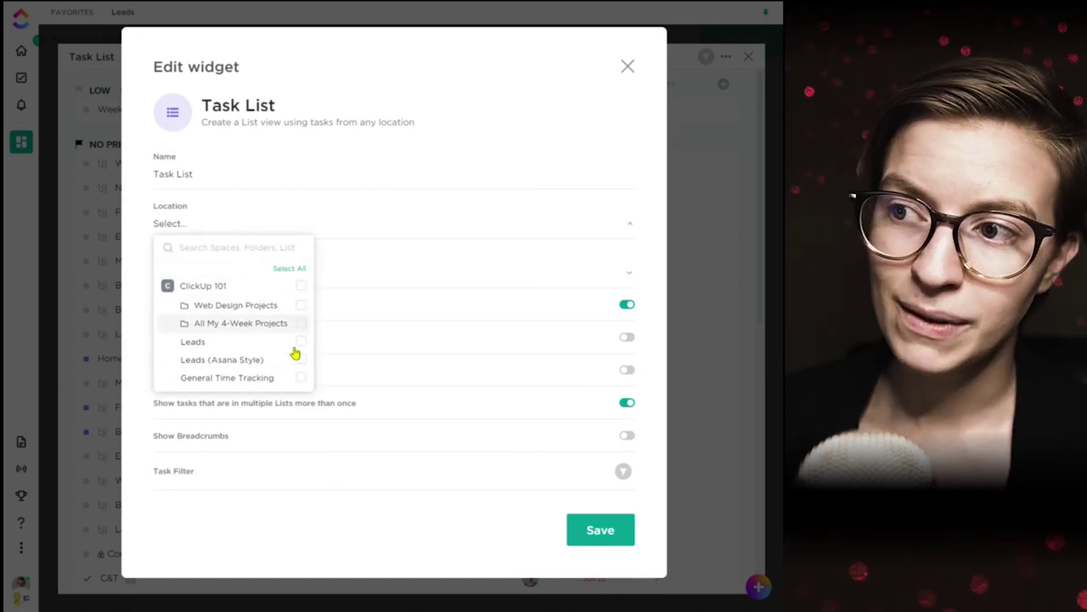
# Step: Set the Task List widget's locations to Web Design Projects, Project A, Project B and General Time Tracking
pyautogui.click(289, 324)
pyautogui.click(280, 360)
pyautogui.click(287, 432)
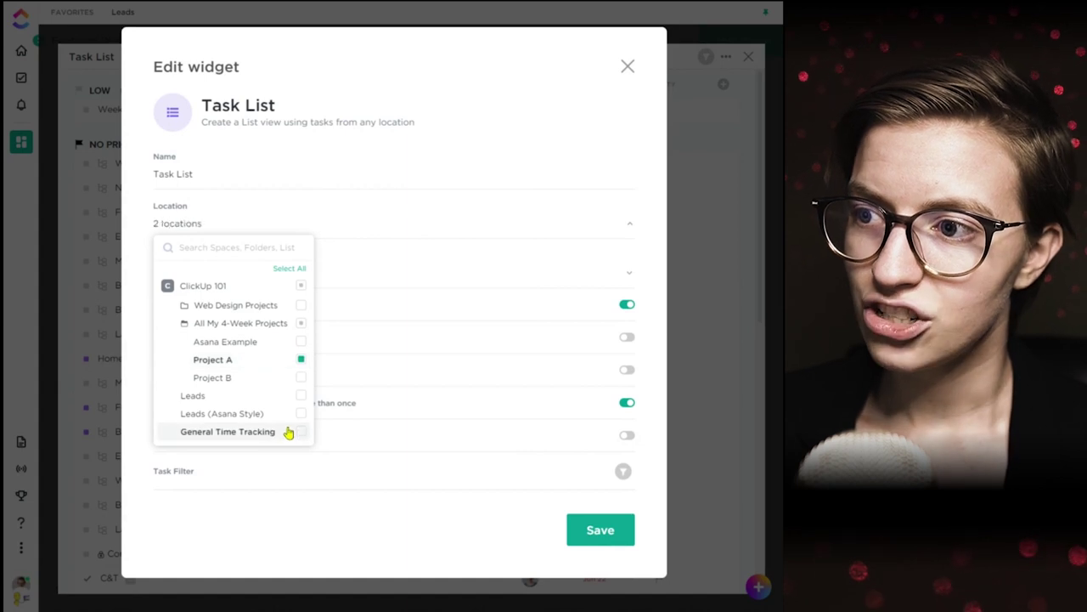
pyautogui.click(301, 305)
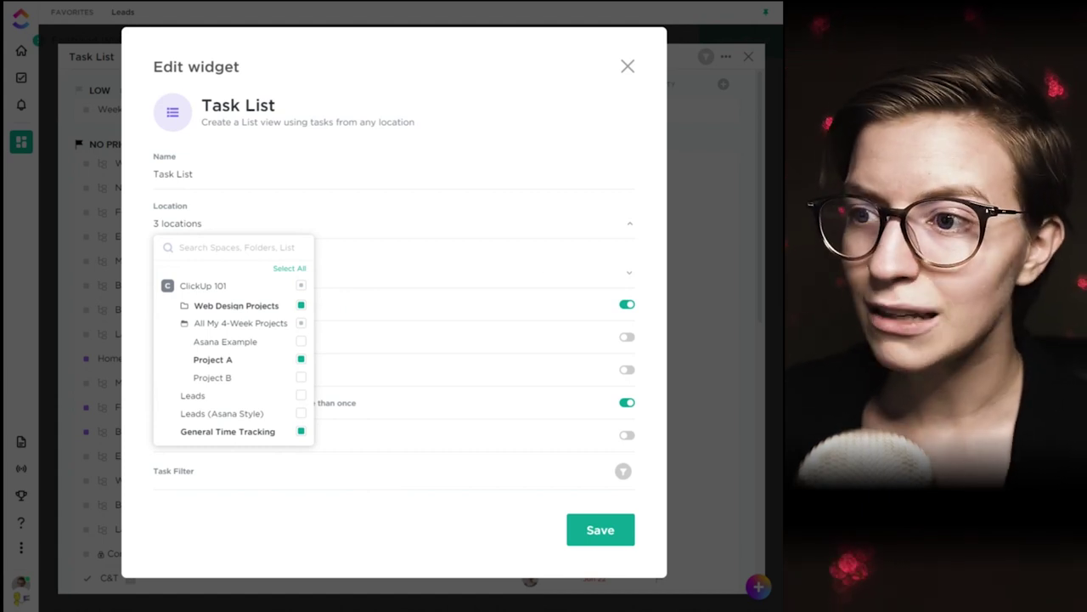
pyautogui.click(300, 378)
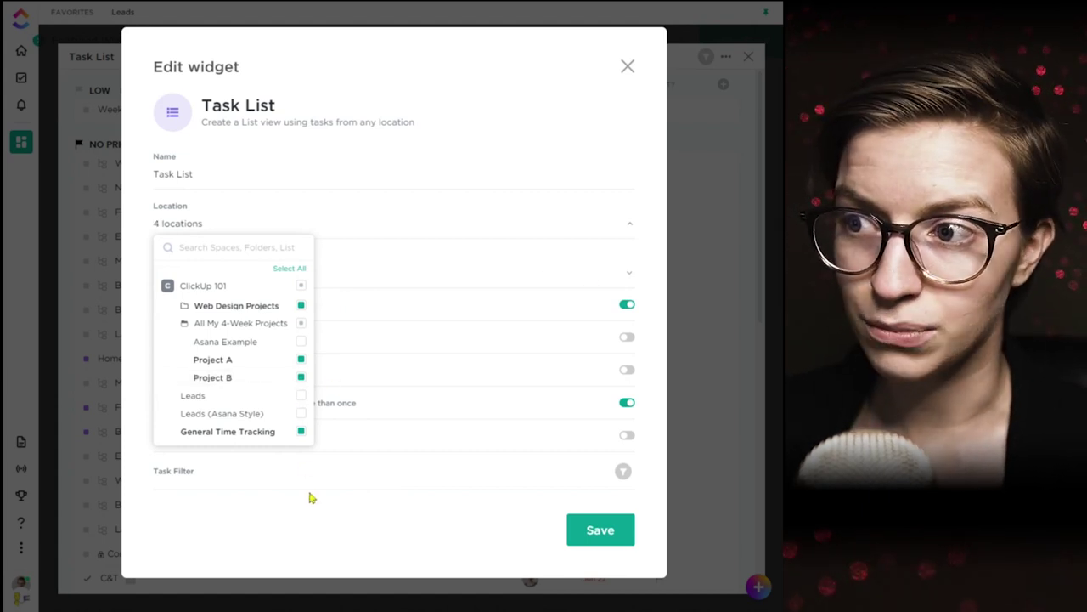
pyautogui.click(346, 491)
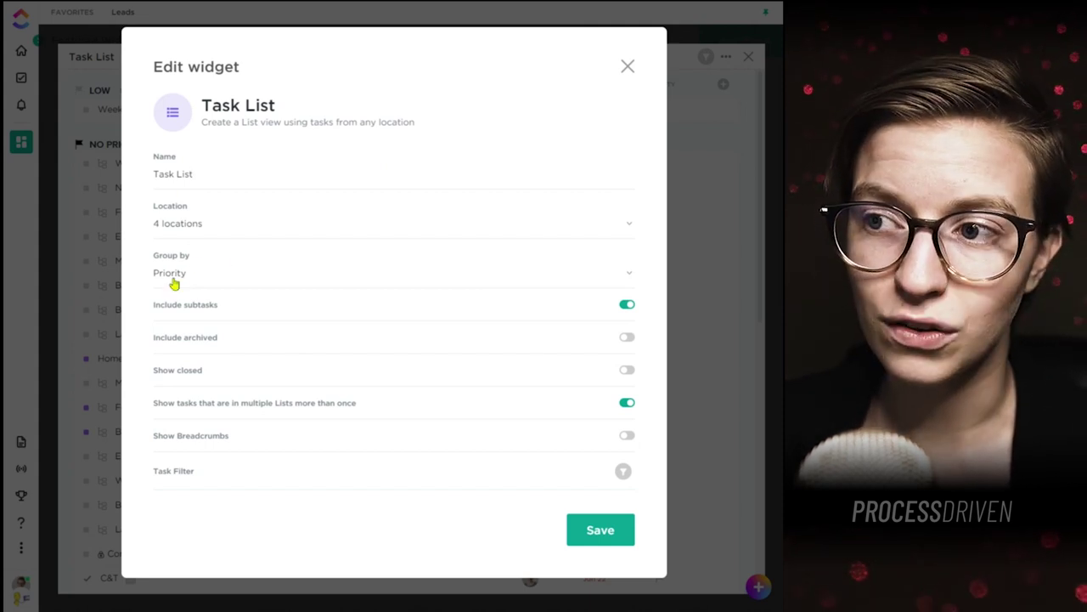
# Step: Group the Task List widget by Status and save its settings, returning to the dashboard
pyautogui.click(176, 277)
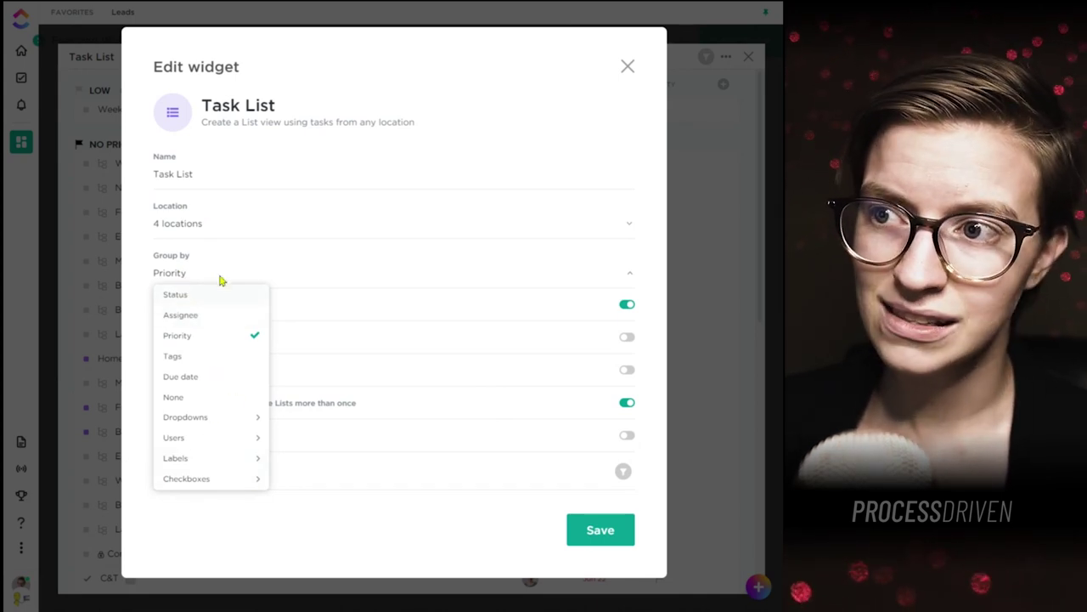
pyautogui.click(182, 295)
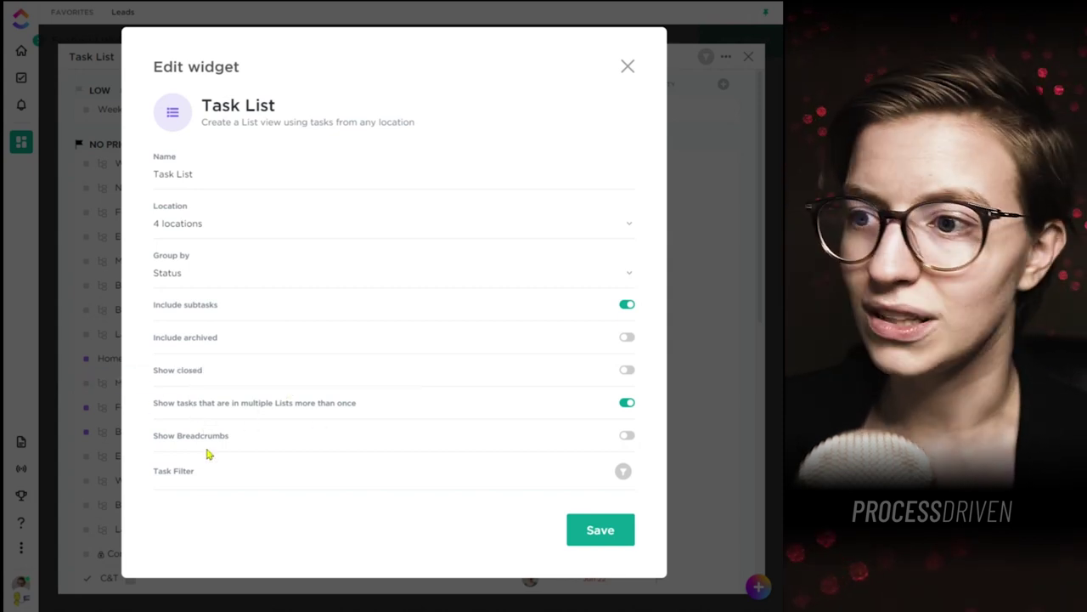
pyautogui.click(623, 471)
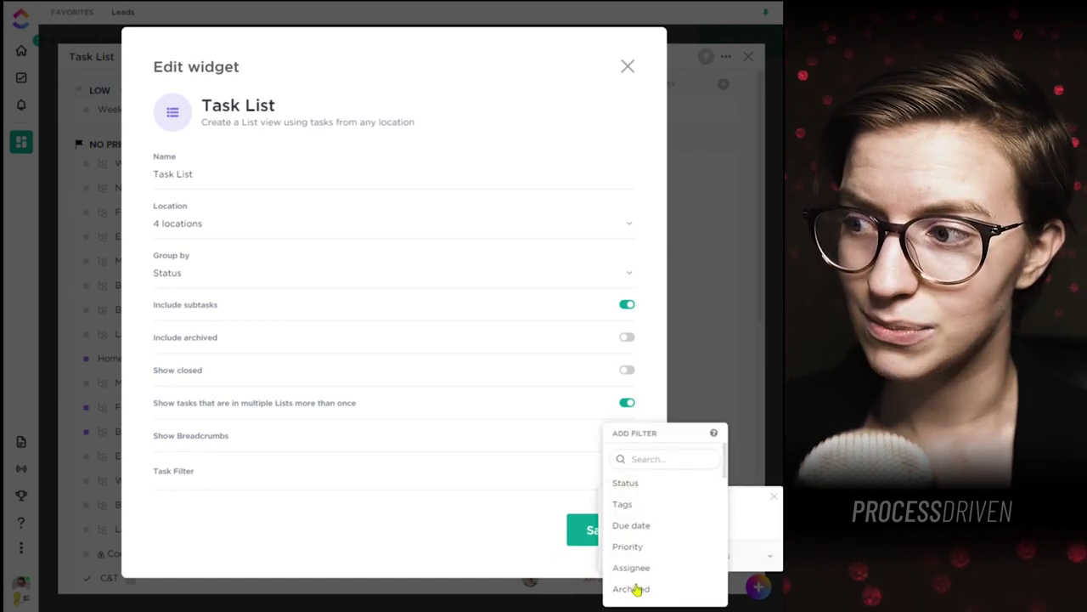
pyautogui.click(391, 522)
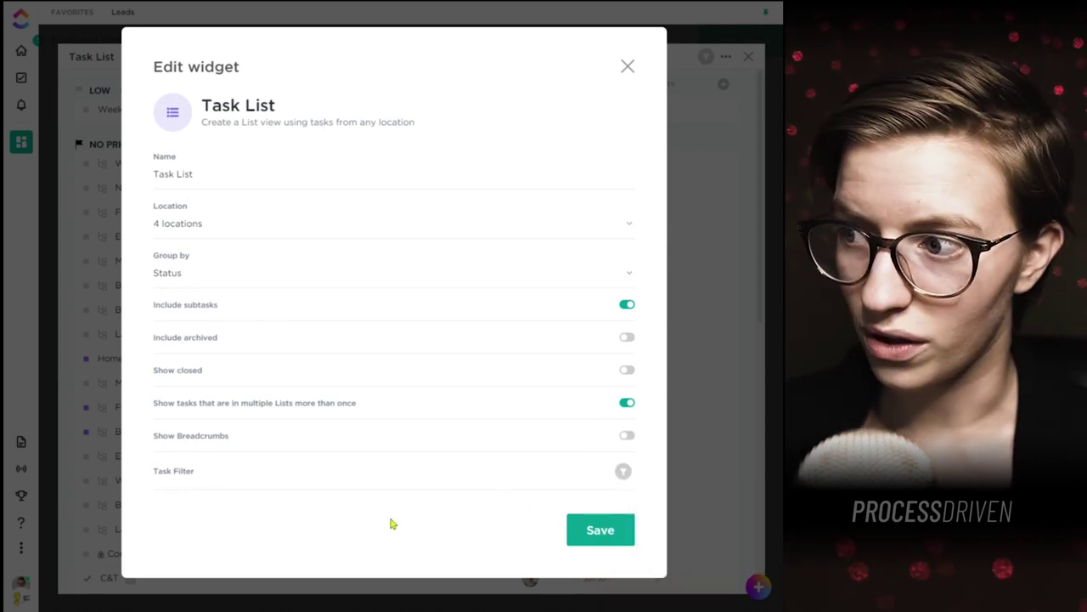
pyautogui.click(600, 532)
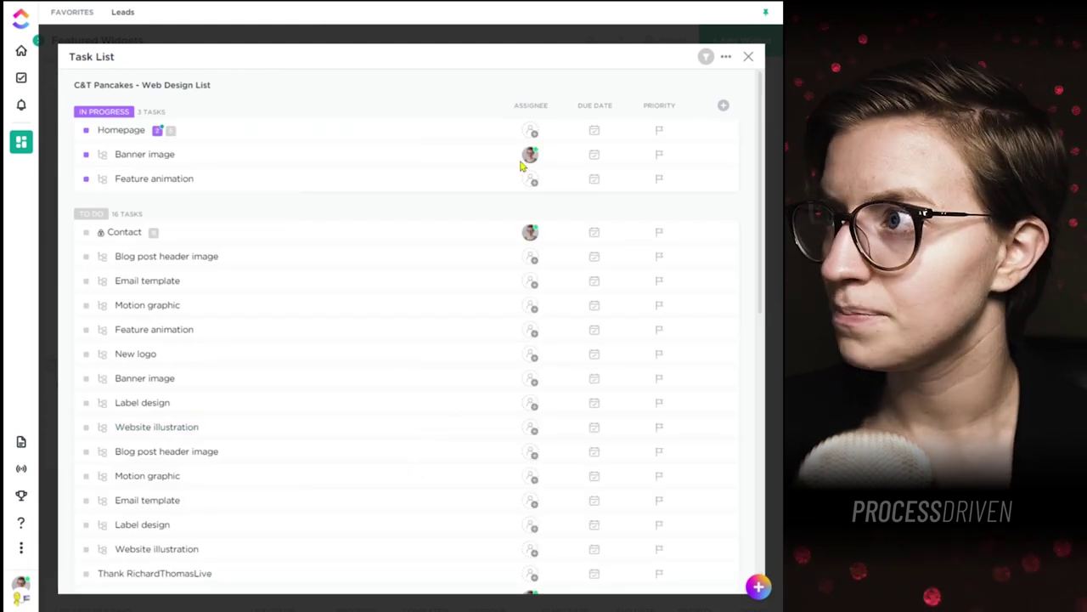
pyautogui.click(747, 57)
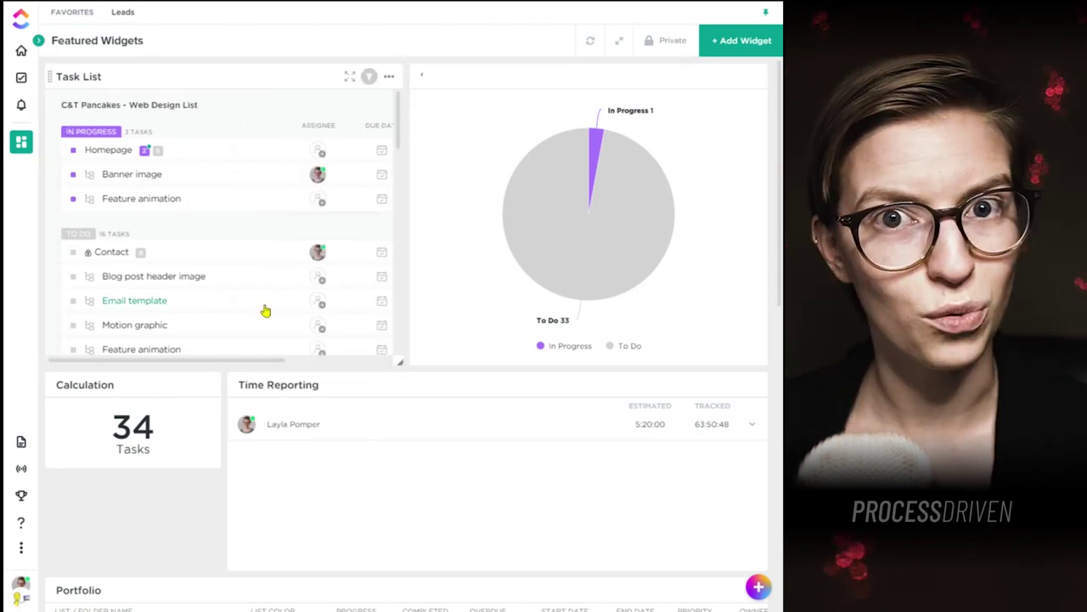
# Step: Check the pie chart's widget type in the featured widgets and name the untitled pie chart widget "Workload by Status"
pyautogui.click(732, 41)
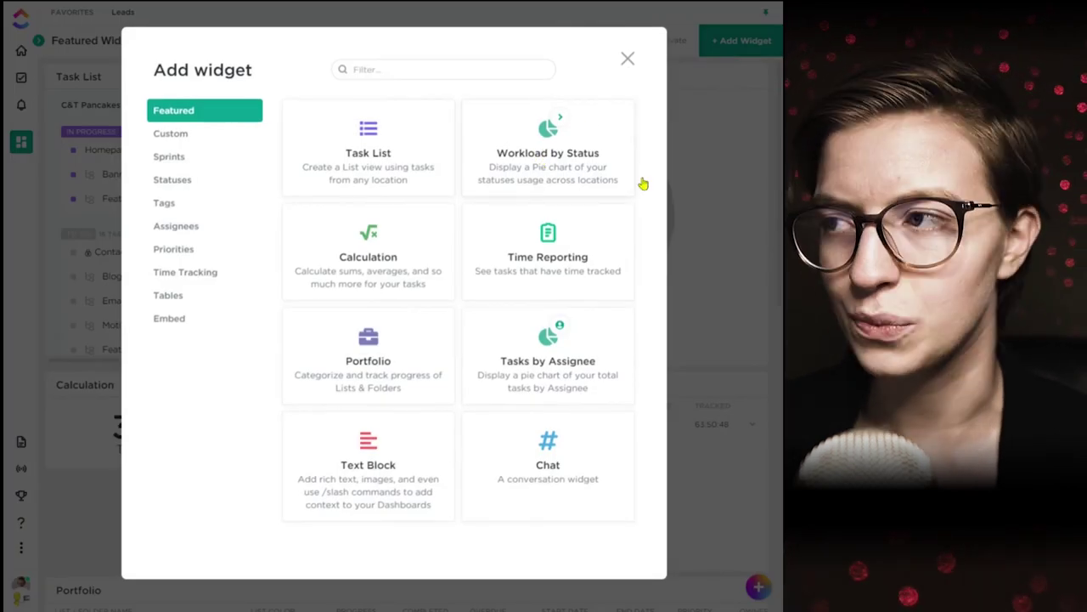
pyautogui.click(684, 179)
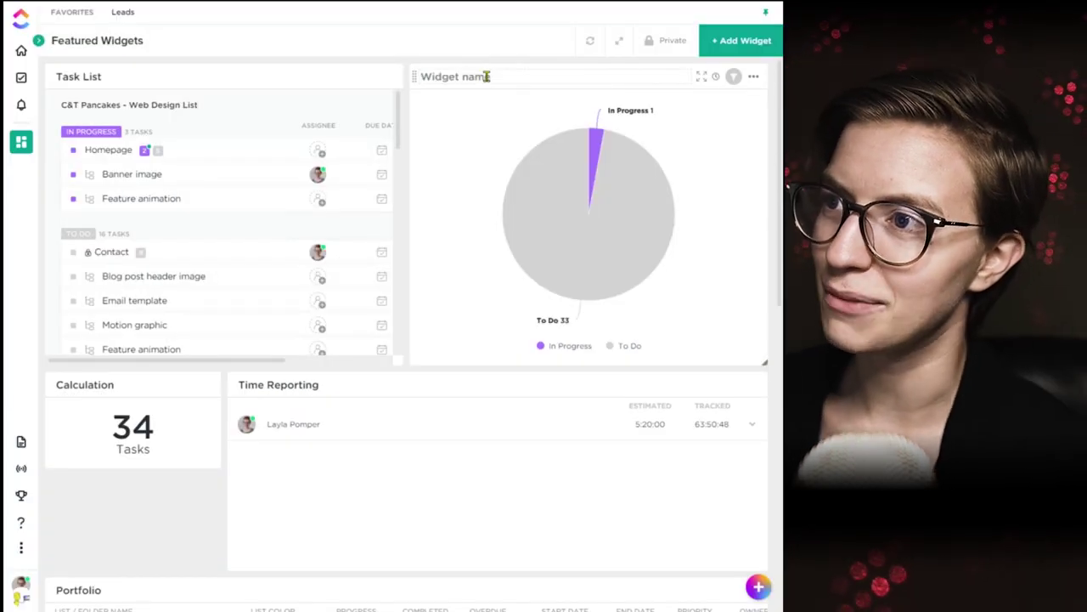
pyautogui.write('Workload by Statu')
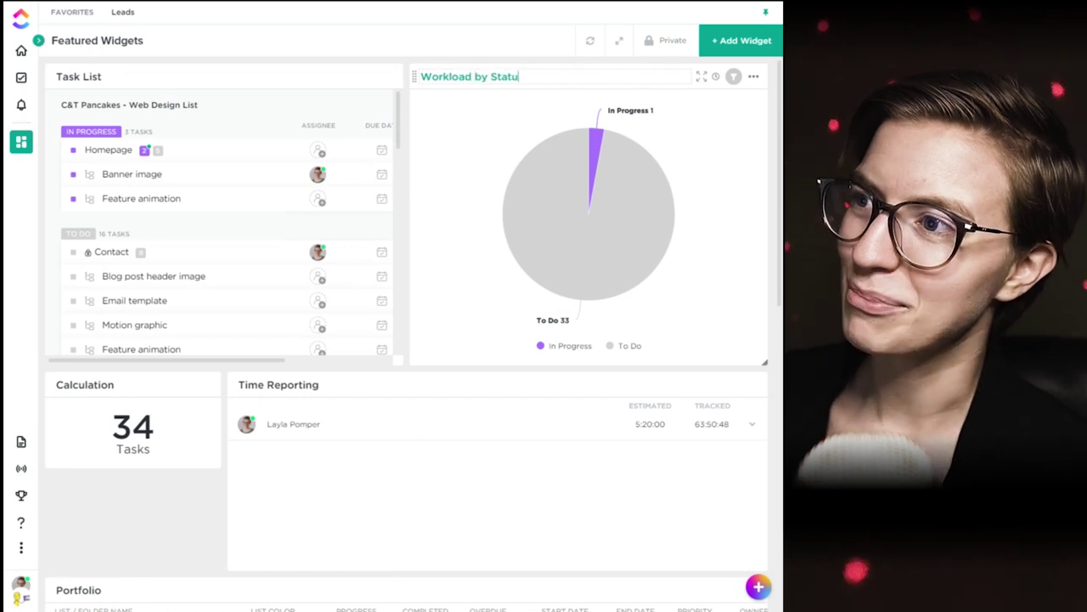
pyautogui.write('s')
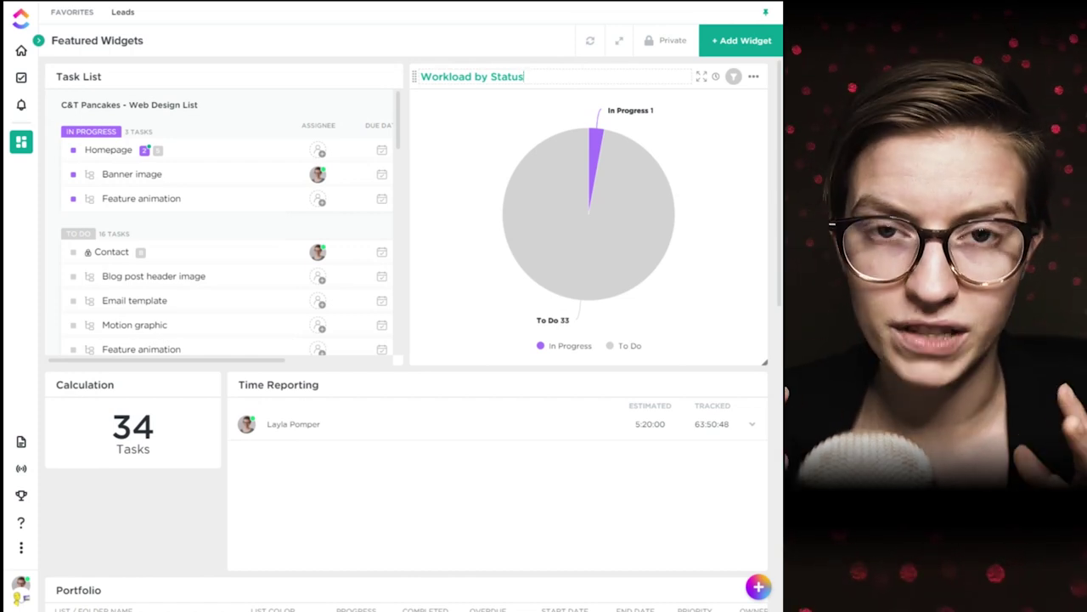
# Step: Inspect the Workload by Status pie slices, hiding and restoring the In Progress and To Do statuses through the legend
pyautogui.moveTo(609, 165)
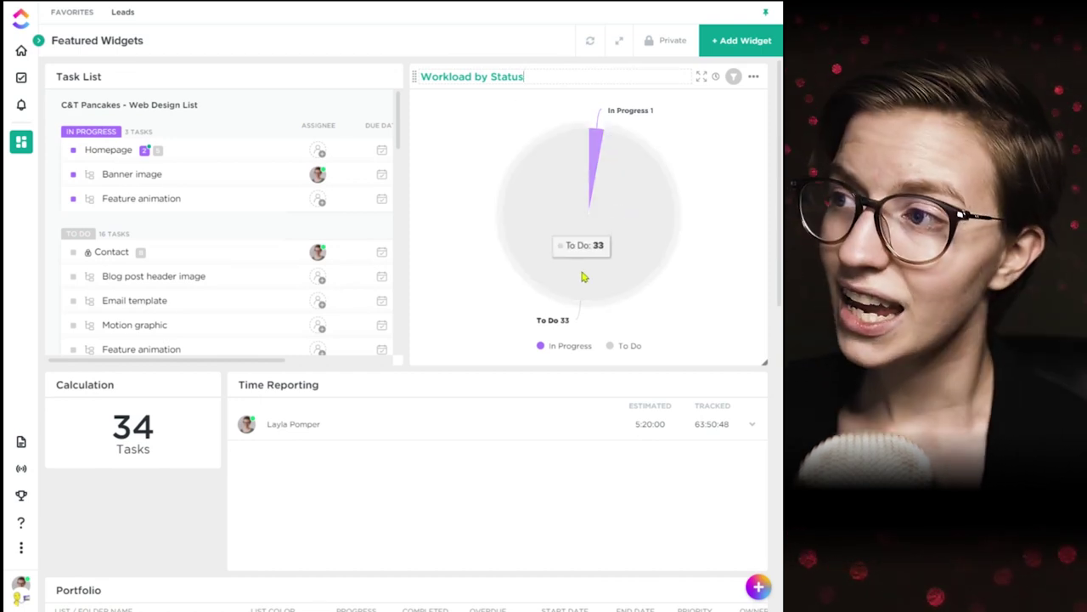
pyautogui.moveTo(590, 185)
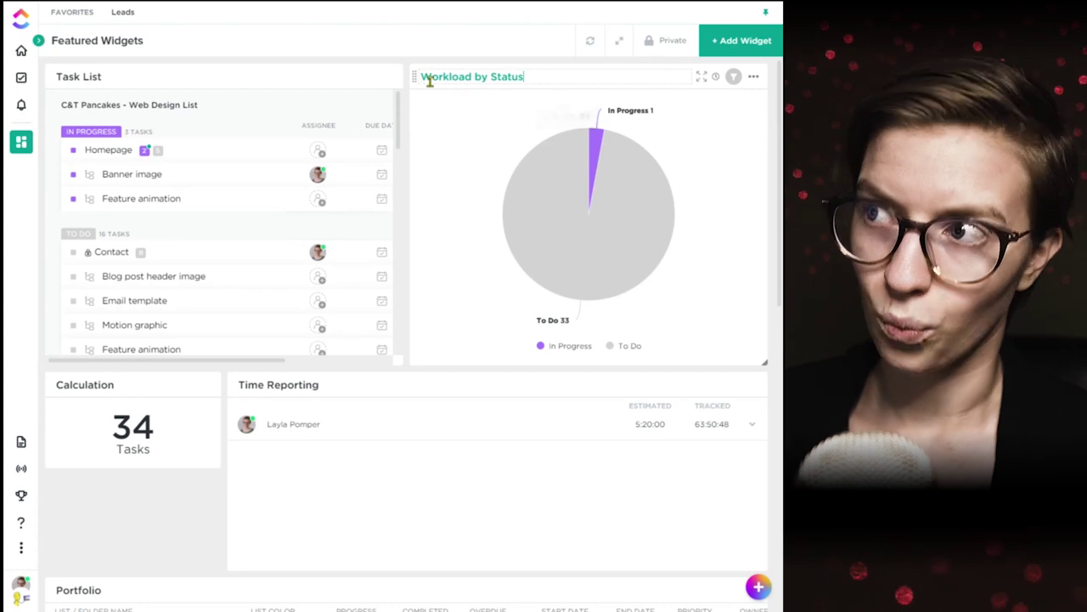
pyautogui.moveTo(599, 212)
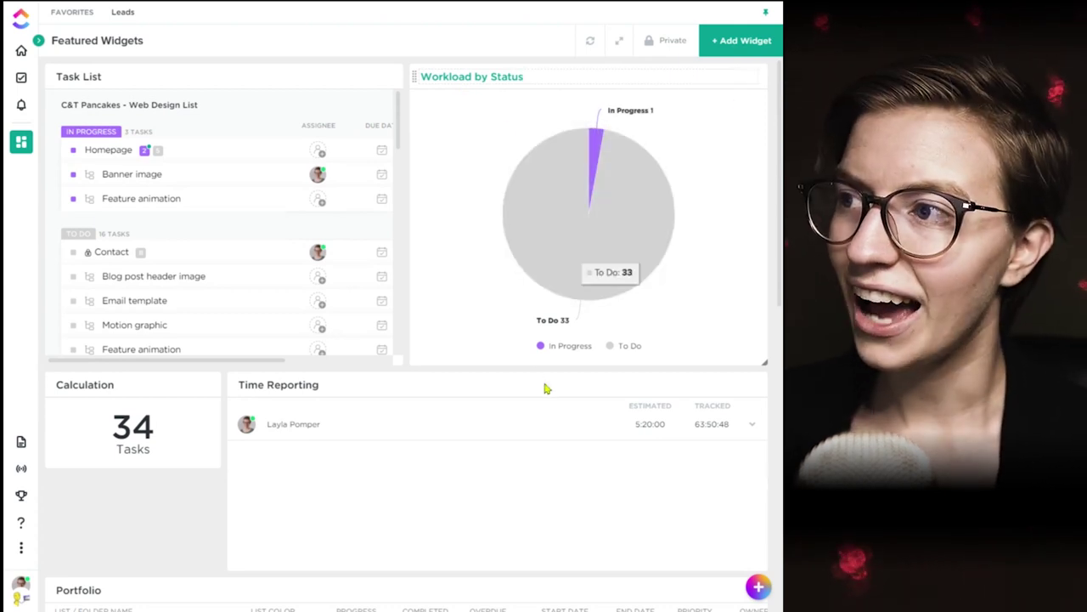
pyautogui.click(570, 347)
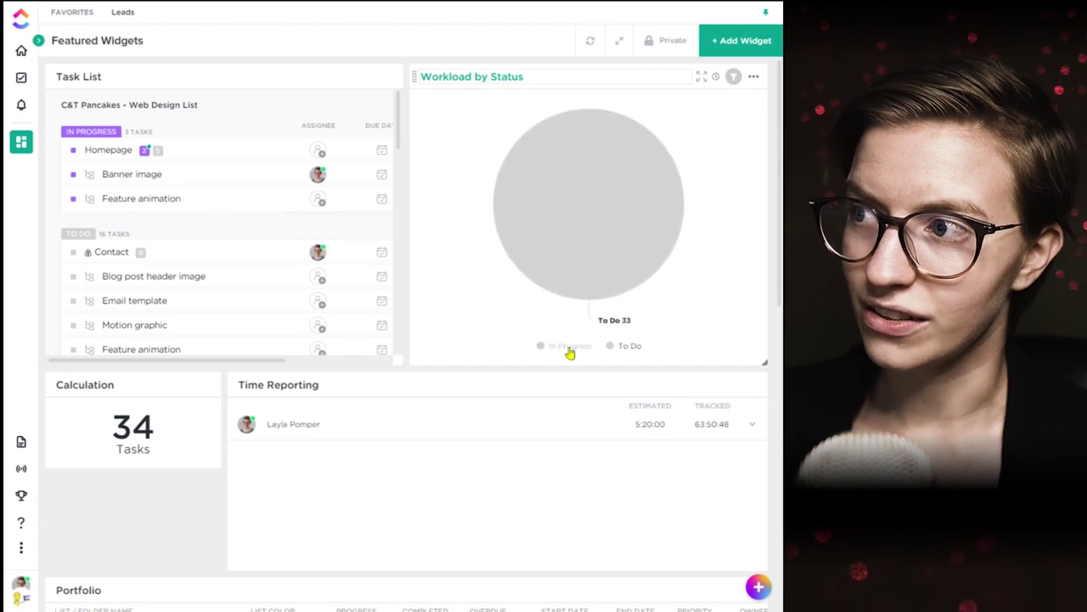
pyautogui.click(625, 351)
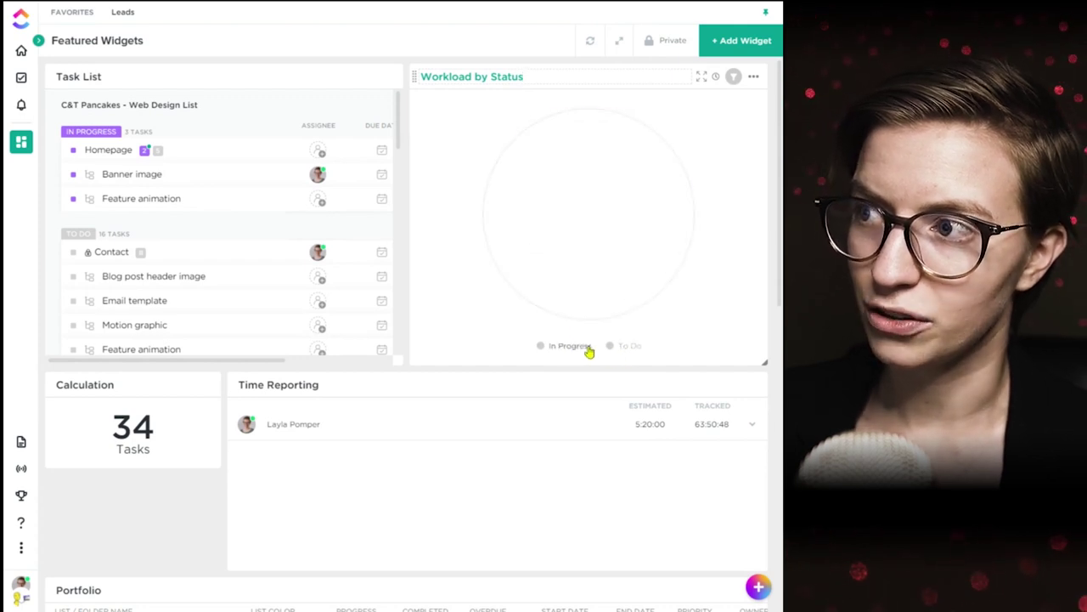
pyautogui.click(586, 348)
pyautogui.click(632, 348)
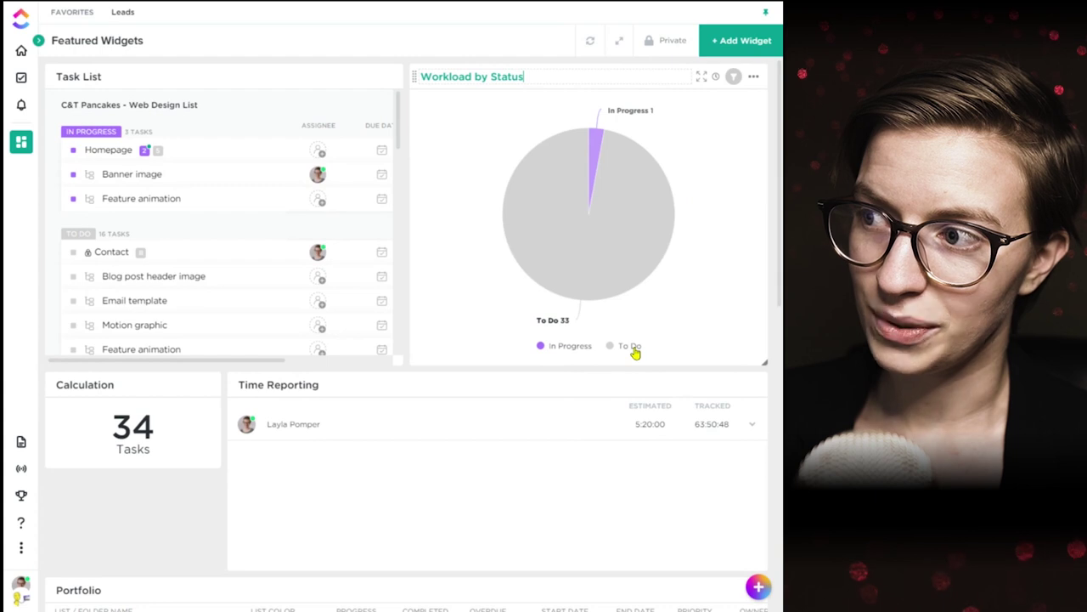
# Step: In the Workload by Status widget's settings, set the locations to Leads, Leads (Asana Style) and General Time Tracking
pyautogui.click(755, 78)
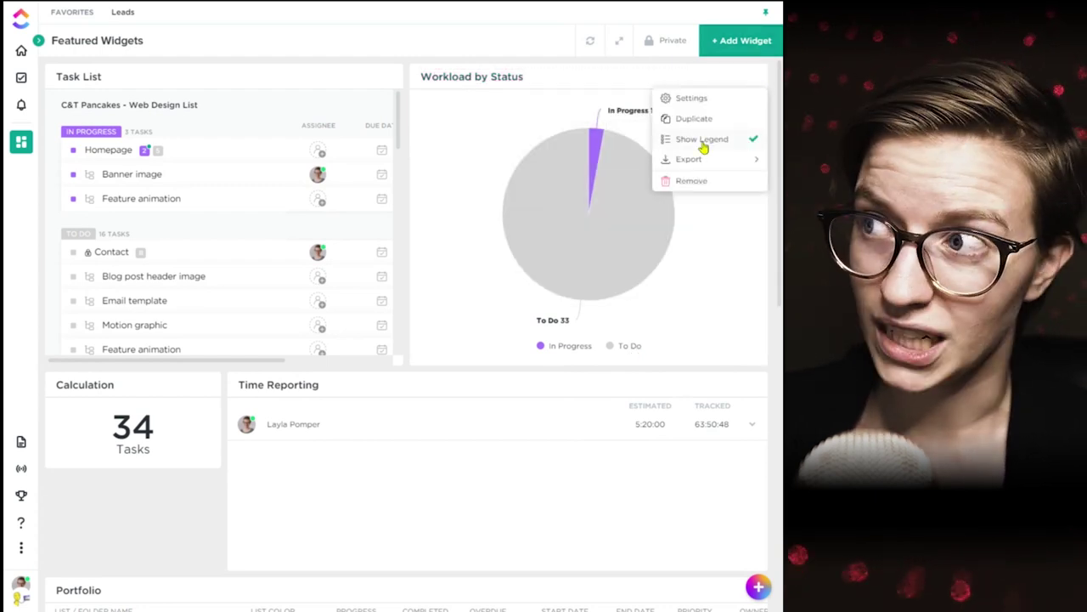
pyautogui.click(694, 98)
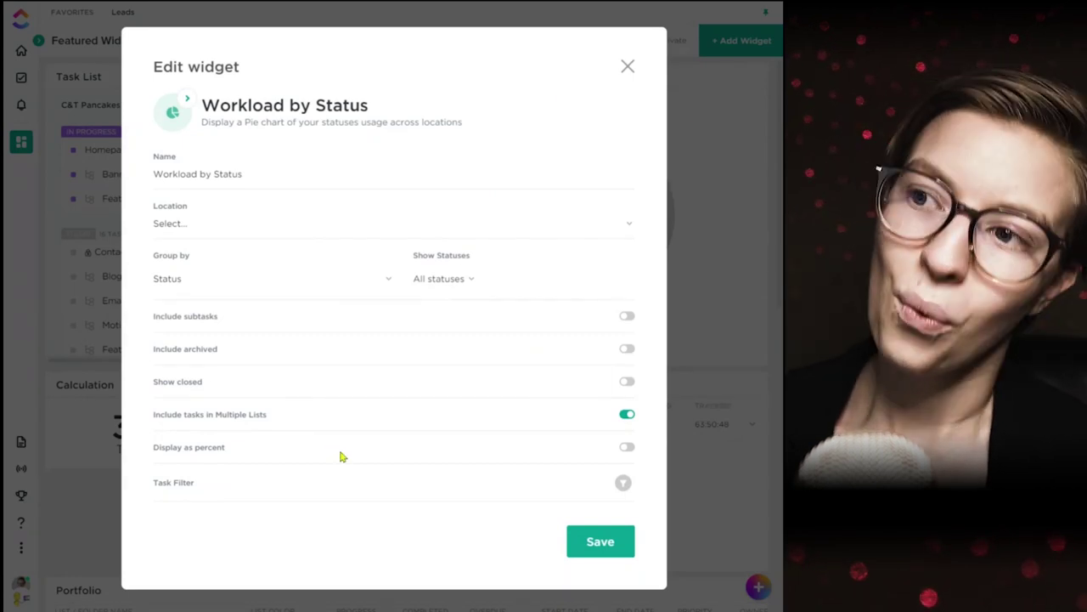
pyautogui.click(181, 226)
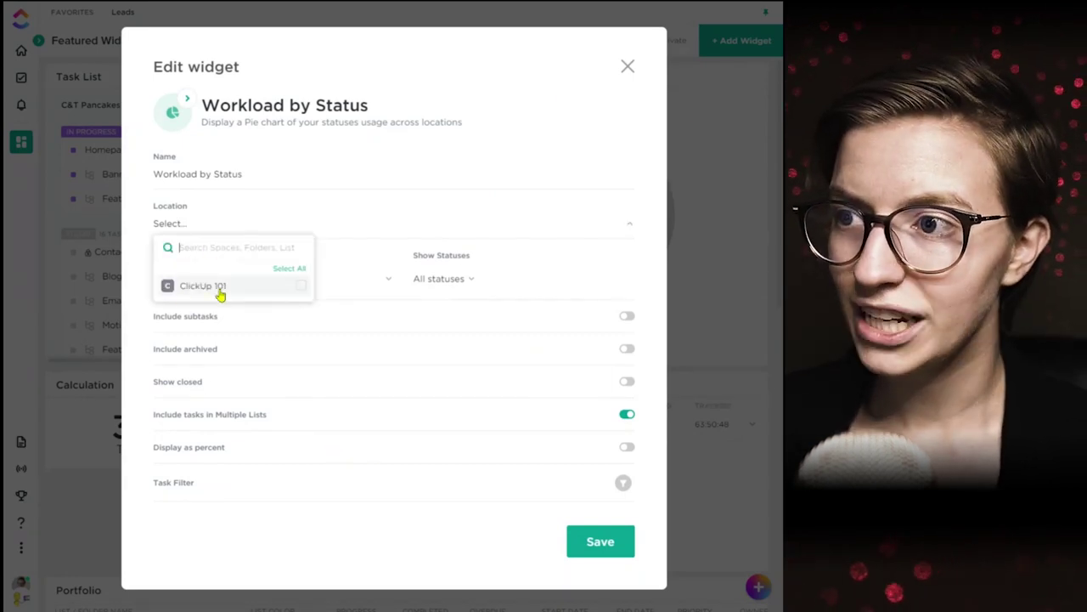
pyautogui.click(220, 292)
pyautogui.click(301, 288)
pyautogui.click(302, 305)
pyautogui.click(301, 323)
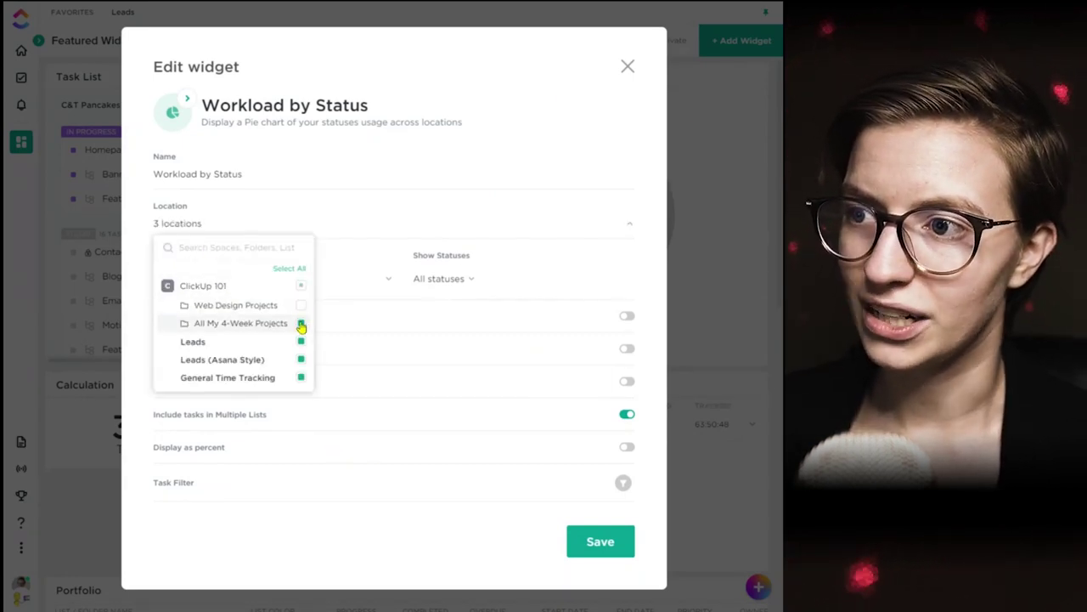
pyautogui.click(387, 304)
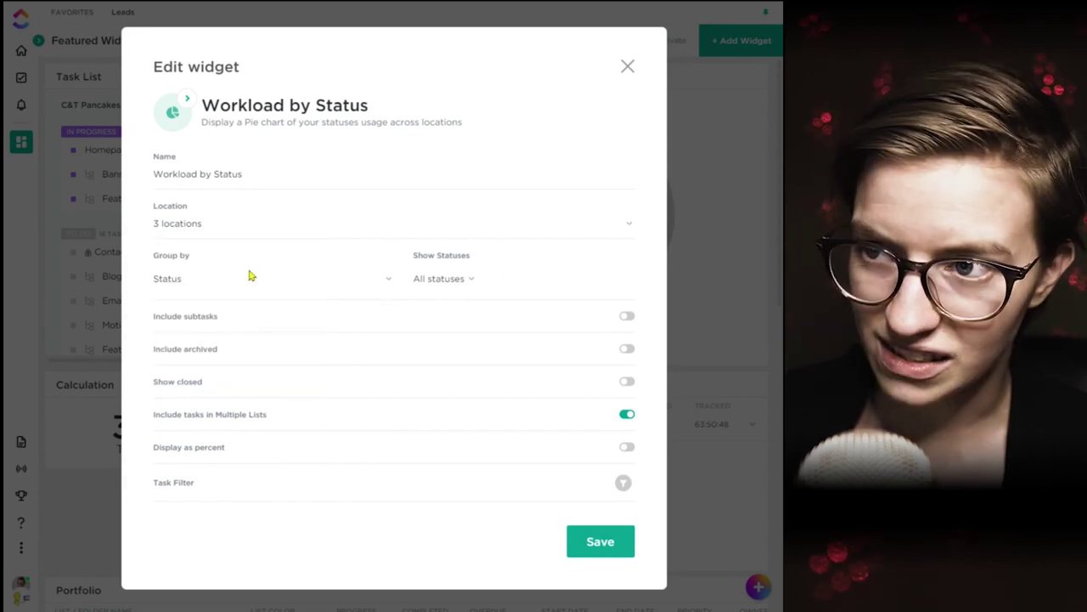
# Step: Include subtasks and show closed tasks in the Workload by Status widget, and save its settings
pyautogui.click(280, 280)
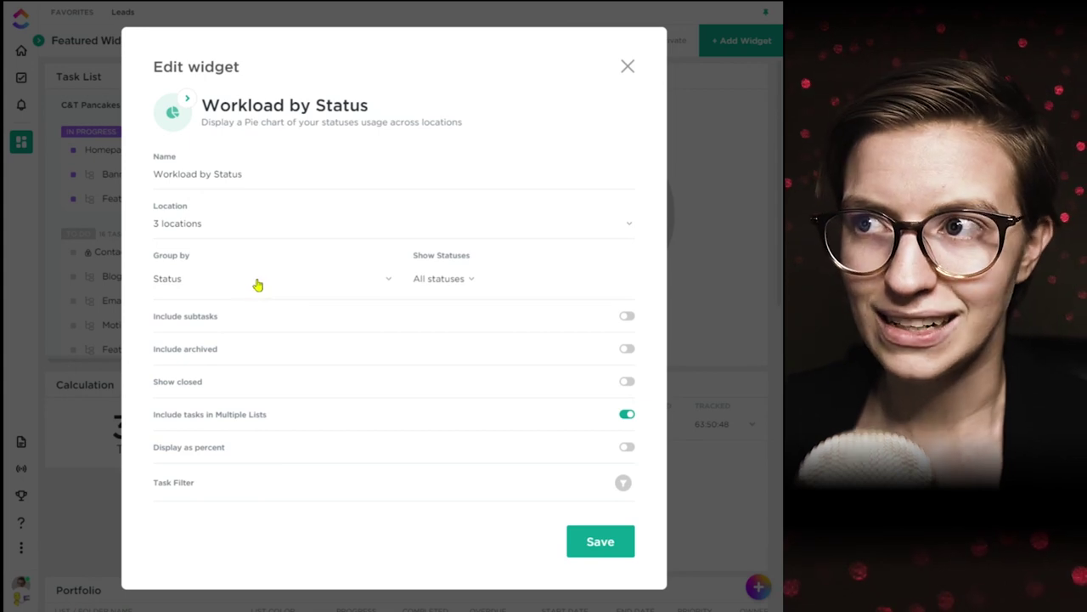
pyautogui.moveTo(202, 105); pyautogui.dragTo(387, 104)
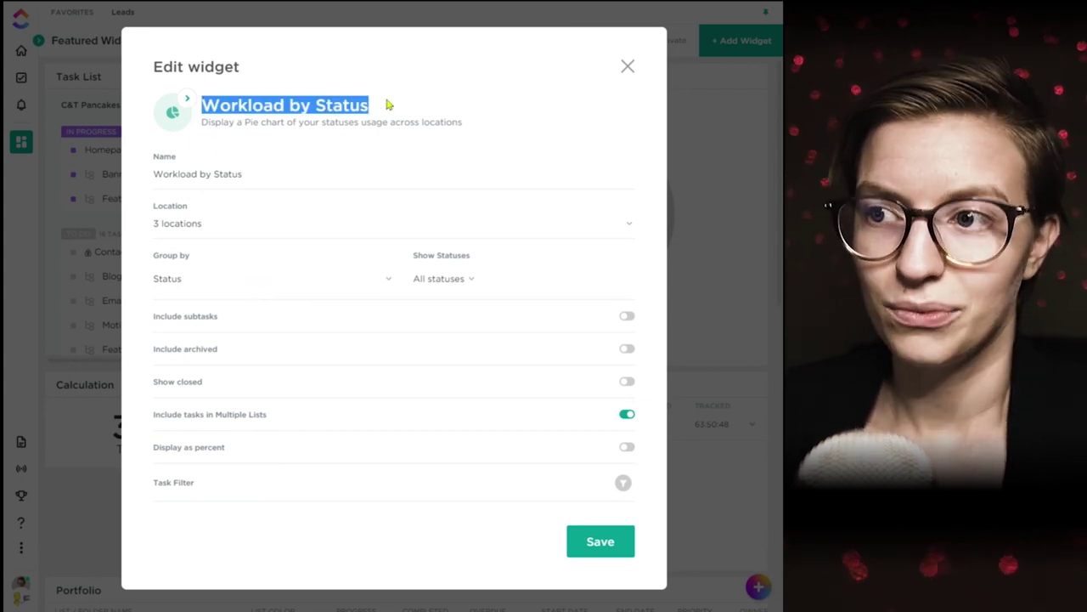
pyautogui.click(627, 319)
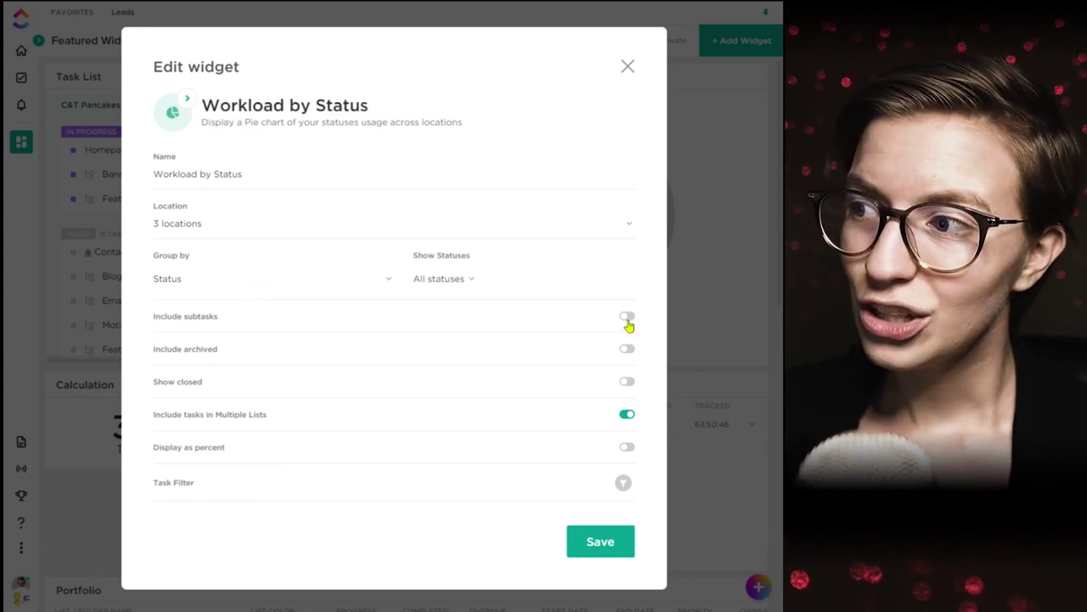
pyautogui.click(626, 317)
pyautogui.click(627, 381)
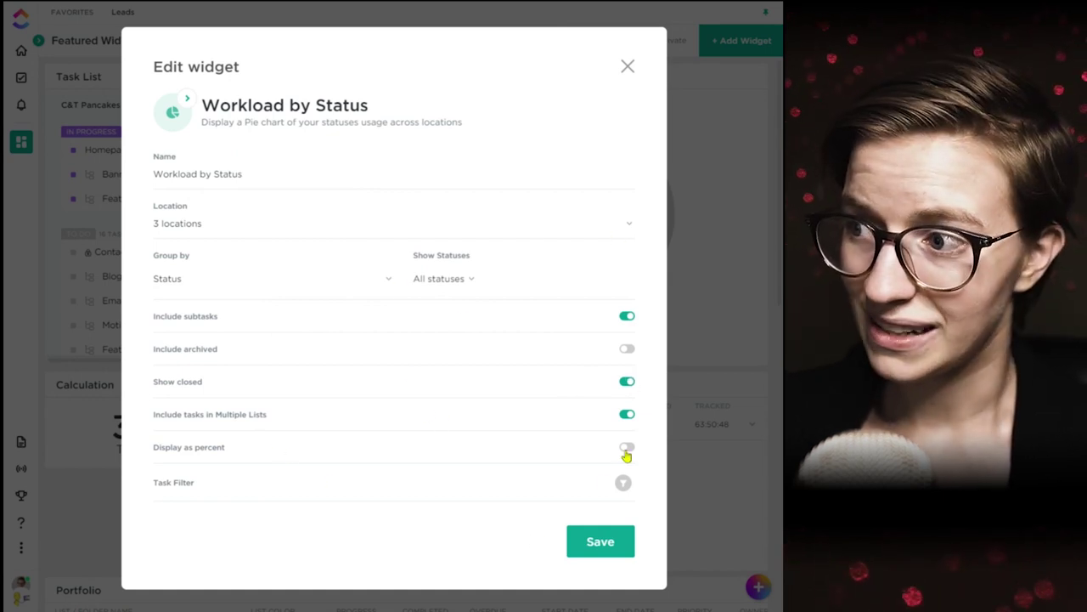
pyautogui.moveTo(152, 447); pyautogui.dragTo(228, 453)
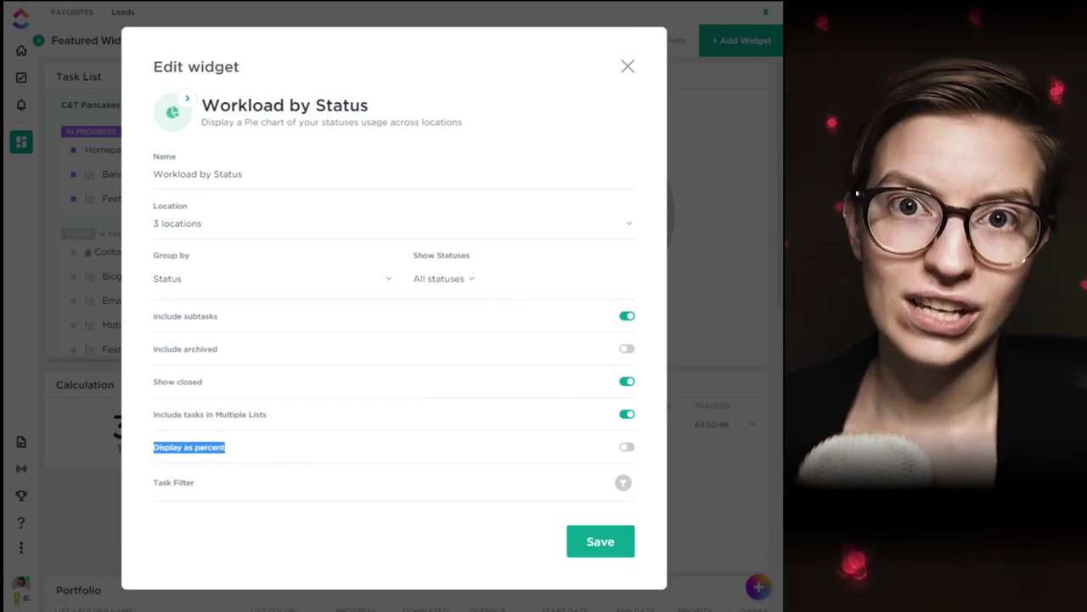
pyautogui.click(382, 493)
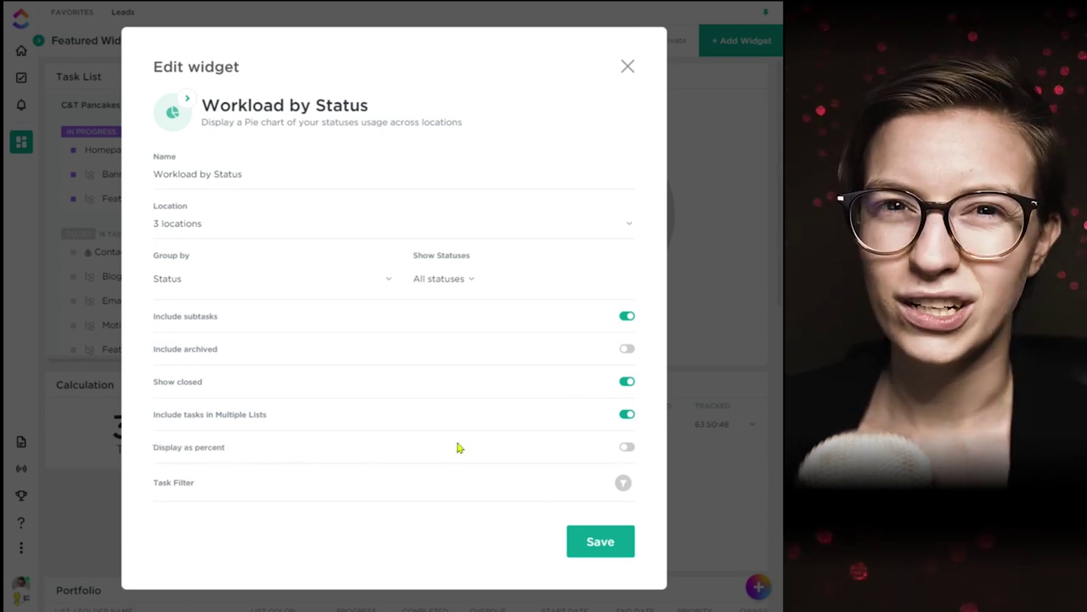
pyautogui.click(586, 544)
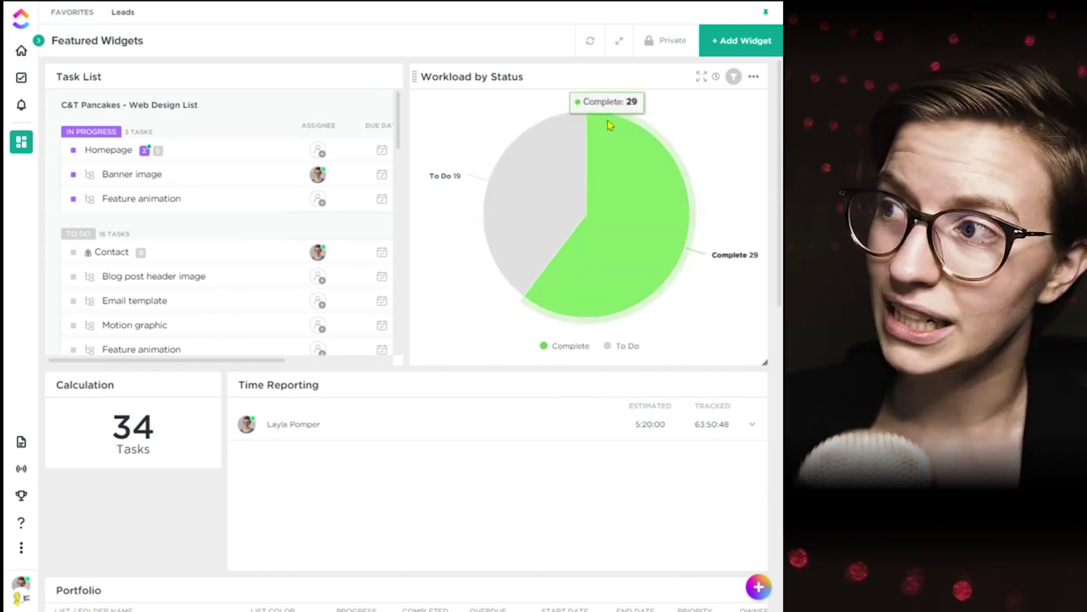
# Step: Change the Workload by Status widget's location to the entire ClickUp 101 space and save
pyautogui.click(757, 79)
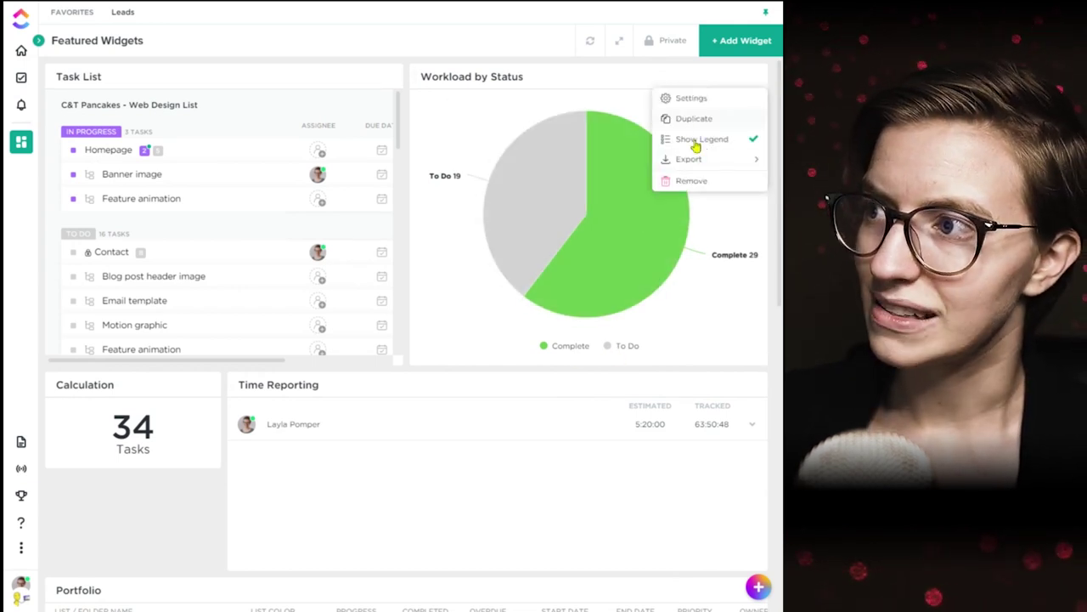
pyautogui.click(691, 97)
pyautogui.click(196, 278)
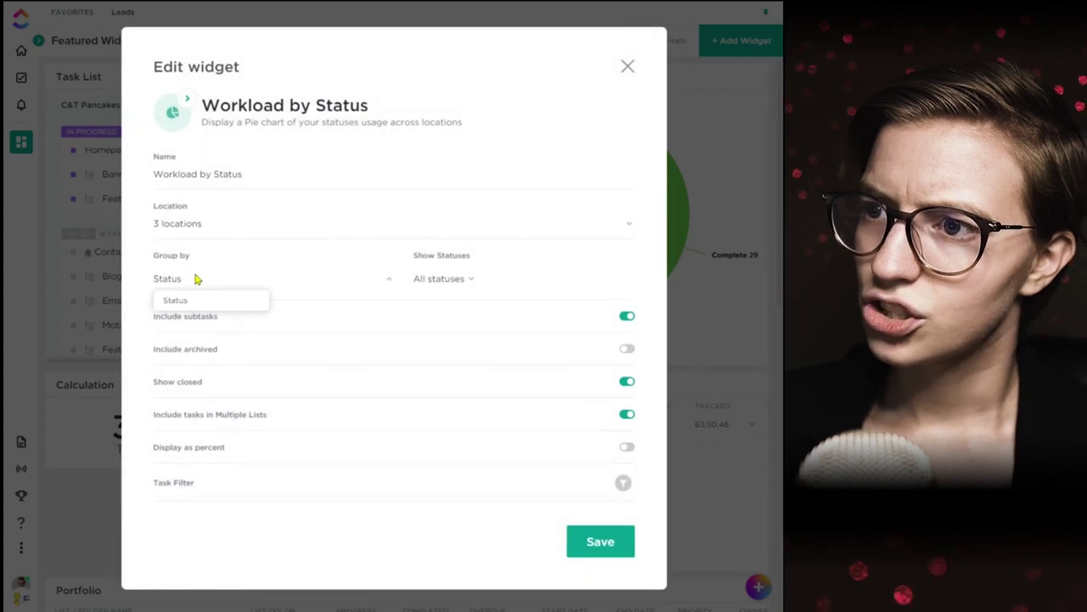
pyautogui.click(183, 226)
pyautogui.click(189, 228)
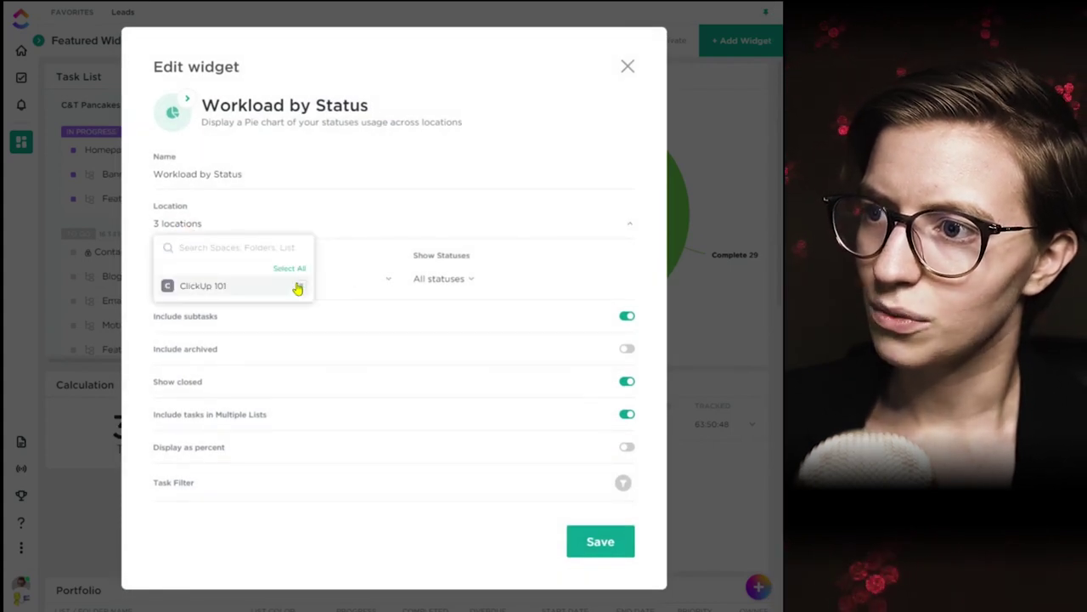
pyautogui.click(299, 285)
pyautogui.click(599, 540)
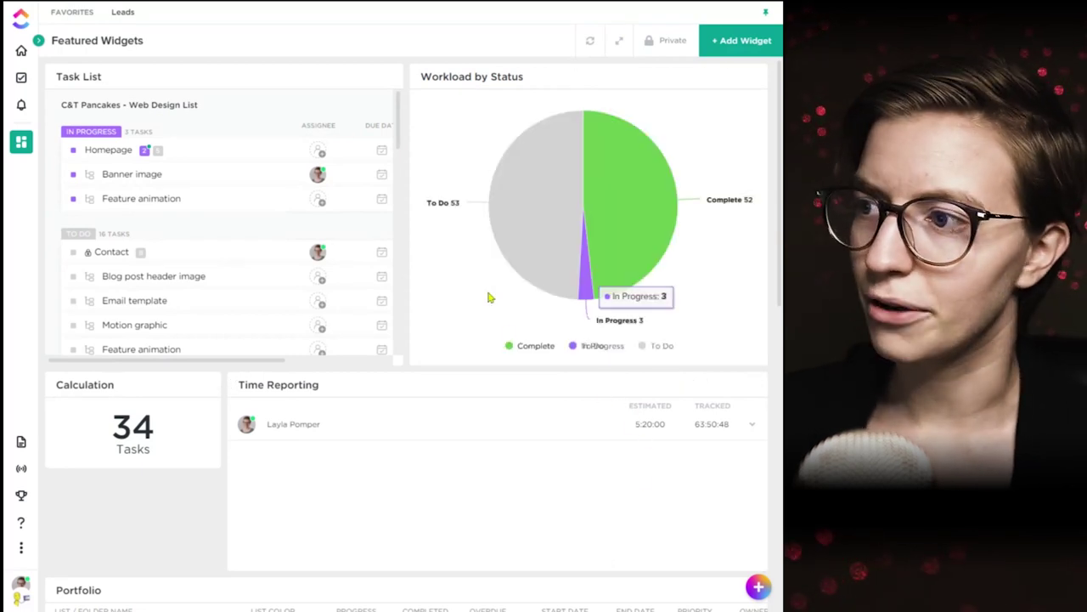
# Step: Compare the Workload by Status slices by hiding and restoring the In Progress and To Do statuses through the legend
pyautogui.click(600, 349)
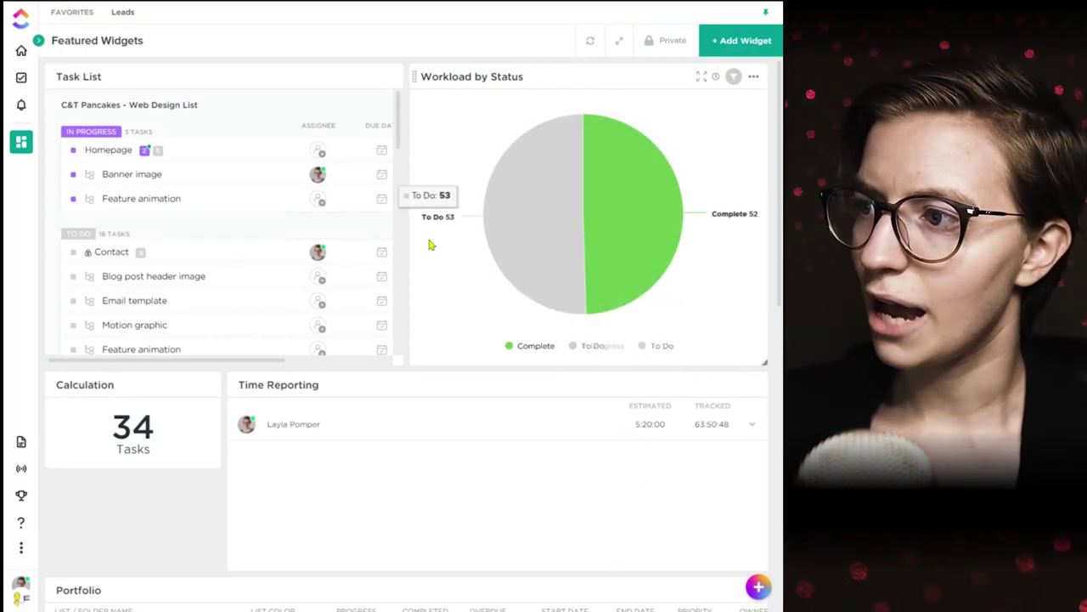
pyautogui.click(603, 348)
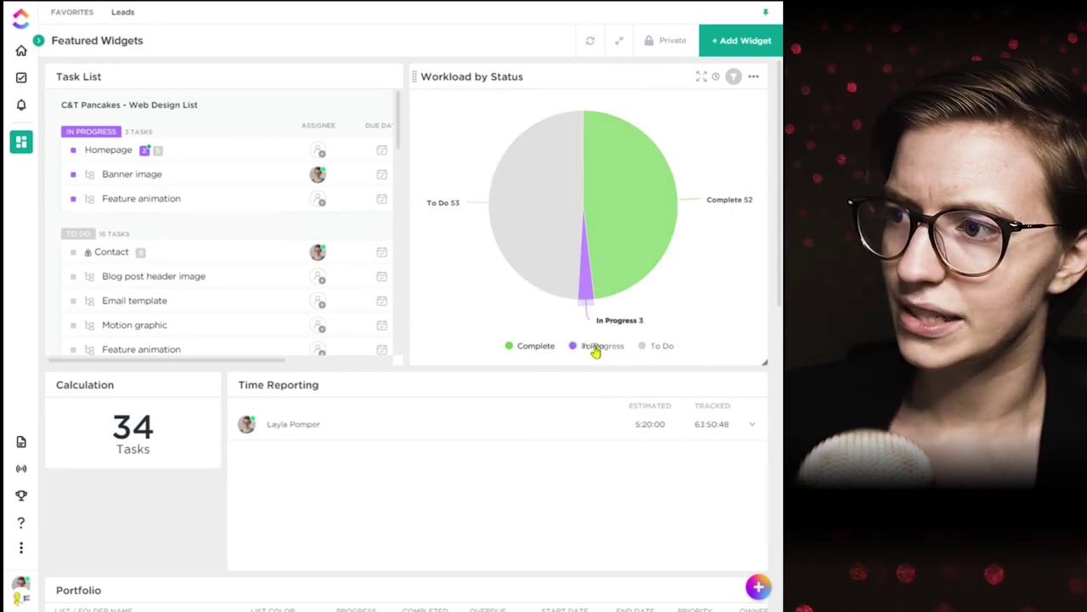
pyautogui.click(590, 349)
pyautogui.click(588, 347)
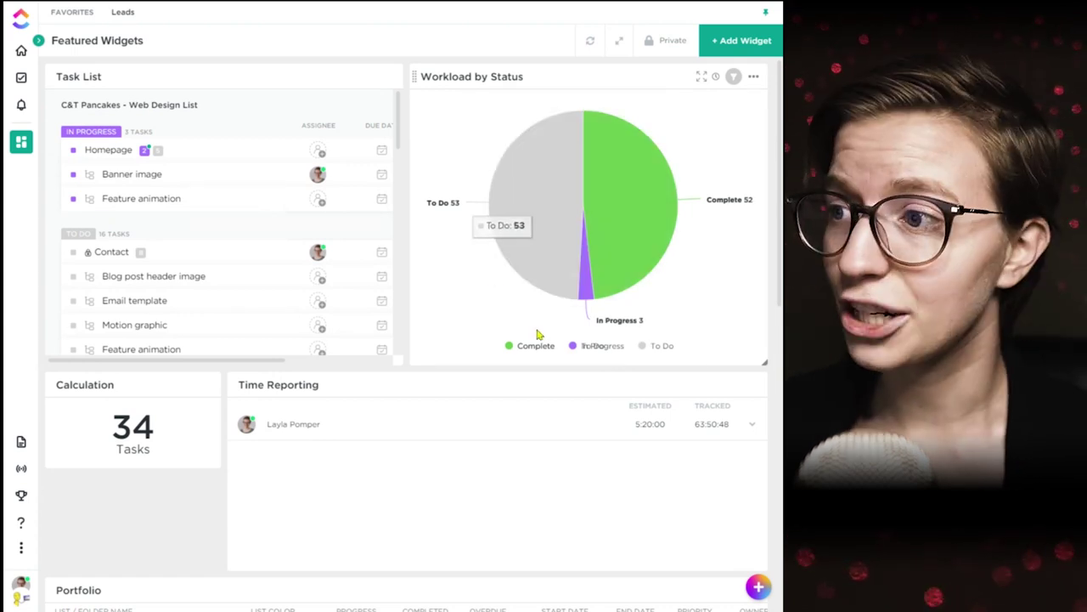
pyautogui.click(660, 348)
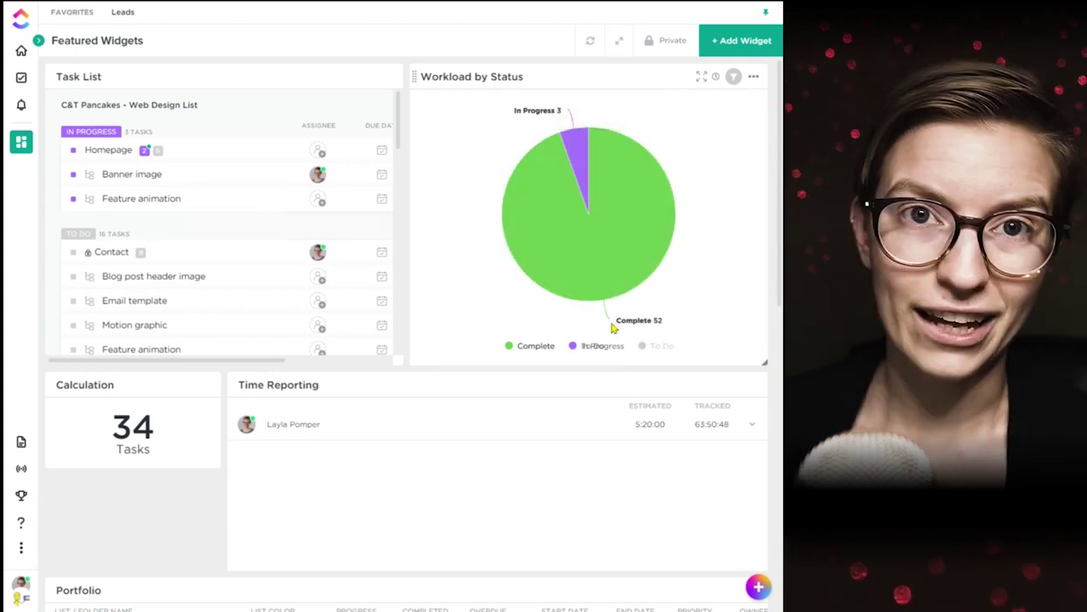
pyautogui.click(662, 348)
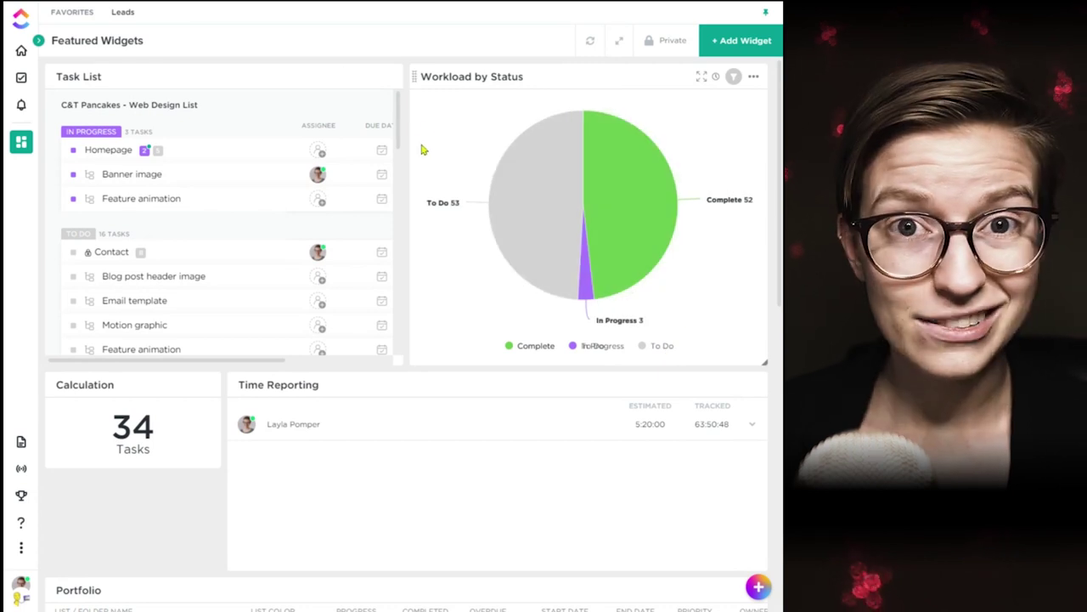
# Step: Start adding a featured Calculation widget, review its available fields and choose a Numbers field to calculate
pyautogui.click(728, 40)
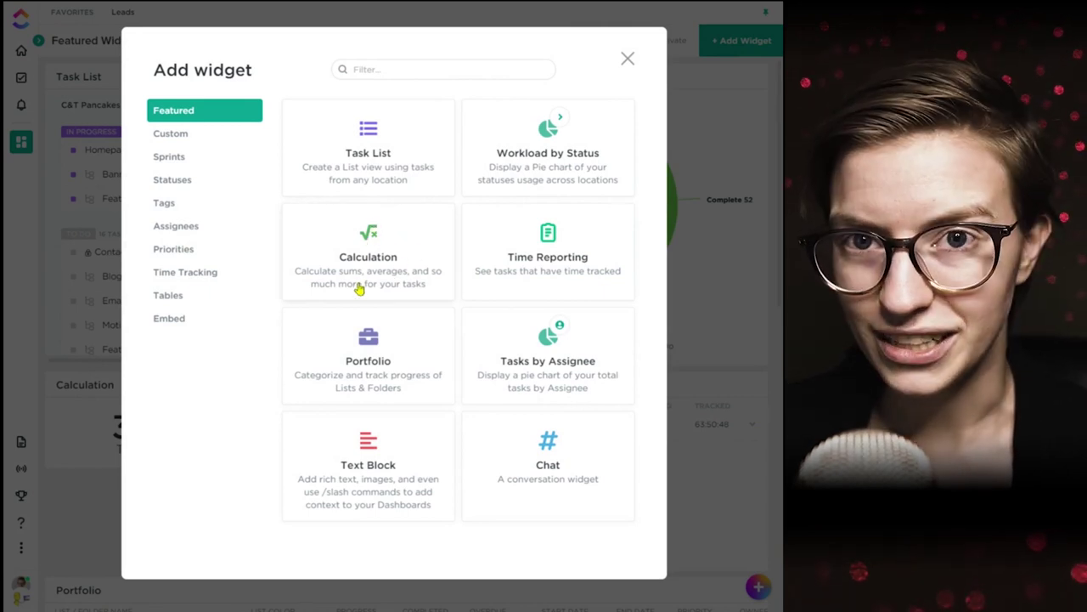
pyautogui.click(380, 244)
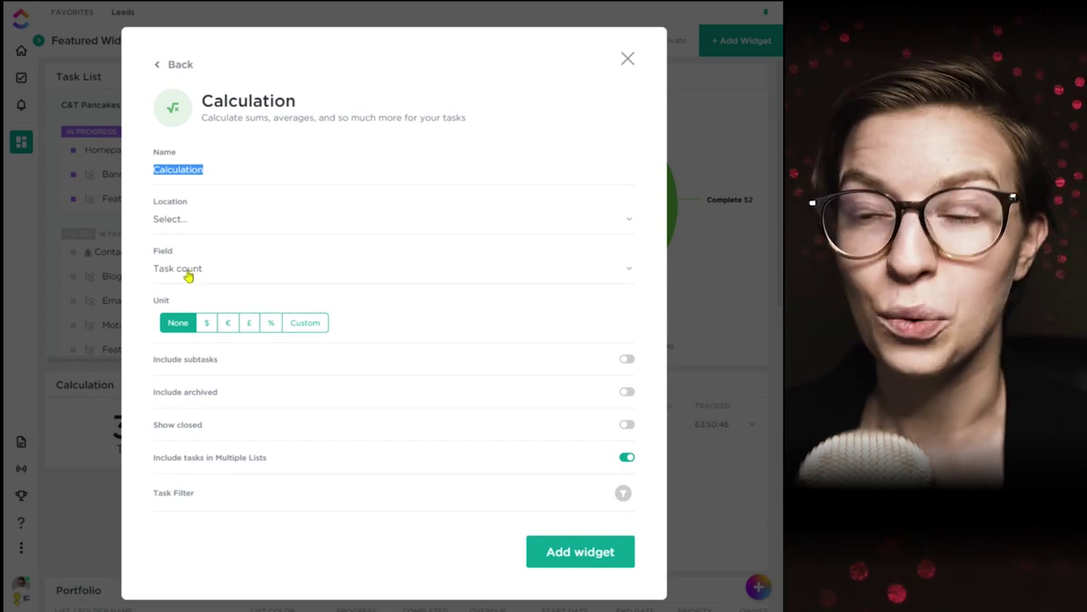
pyautogui.click(188, 276)
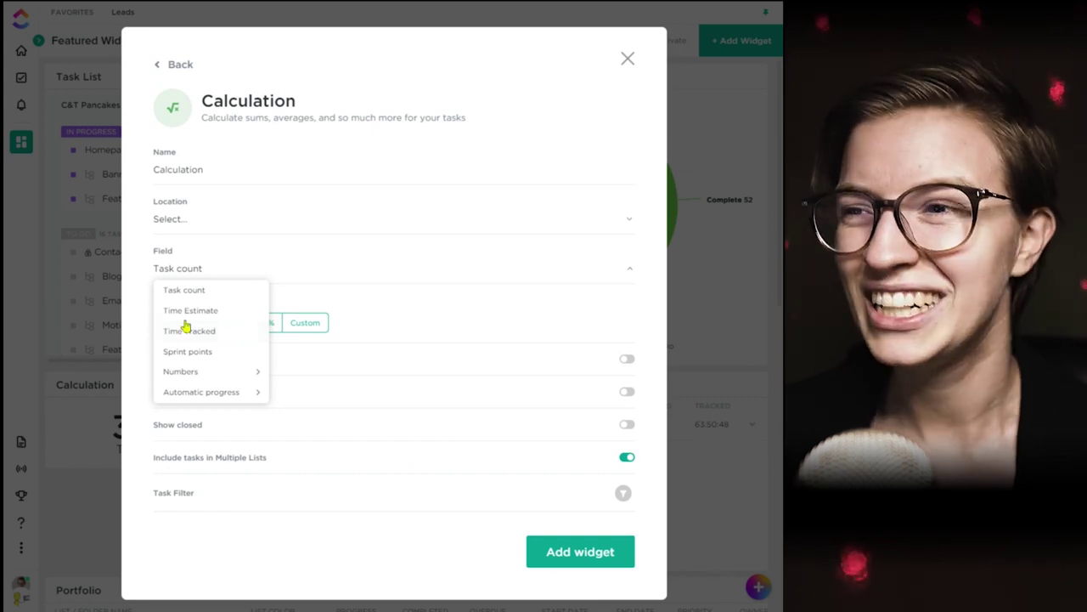
pyautogui.click(374, 326)
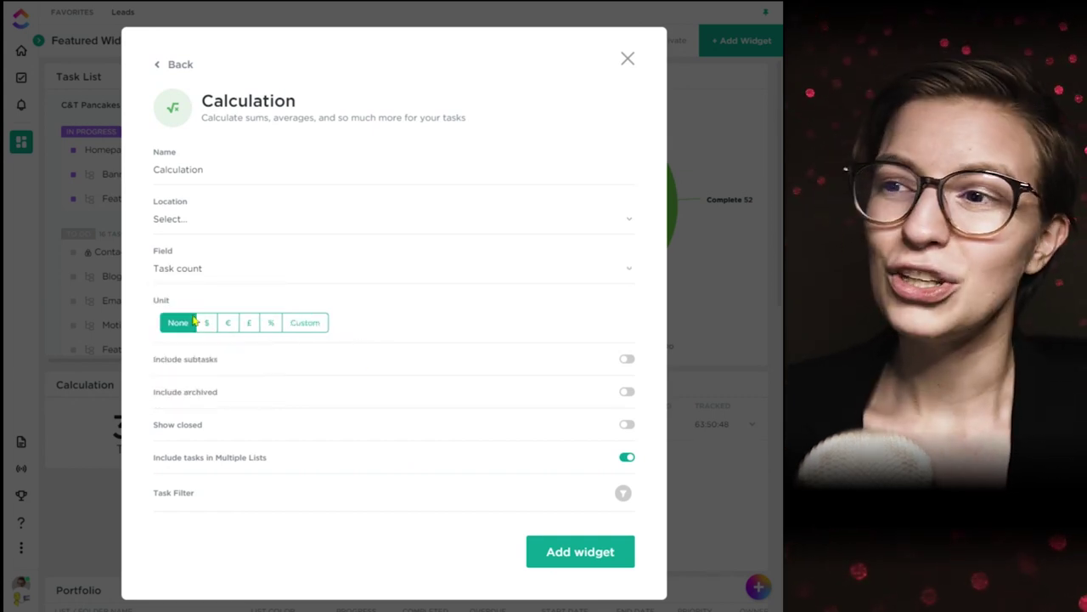
pyautogui.click(174, 274)
pyautogui.moveTo(206, 374)
pyautogui.click(321, 384)
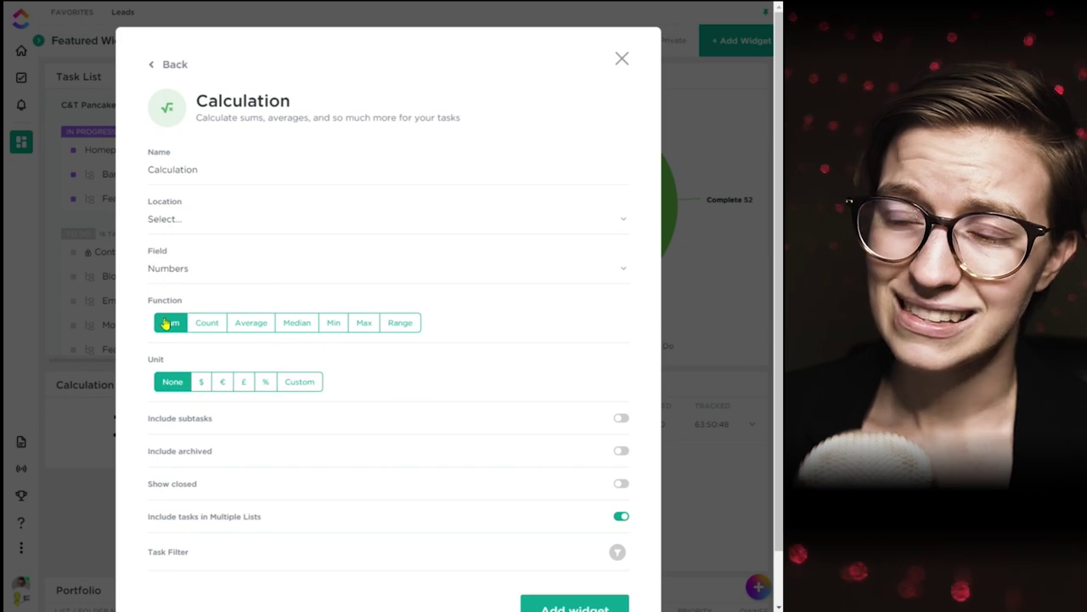
# Step: Set the new calculation's function to Median and try the dollar unit before choosing a custom unit
pyautogui.click(296, 323)
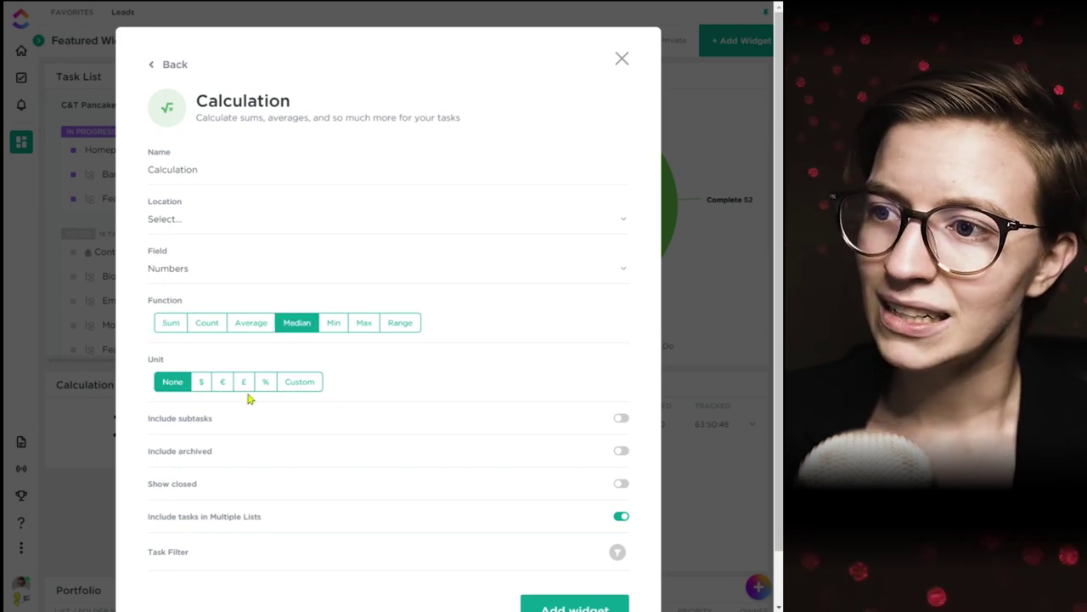
pyautogui.click(202, 384)
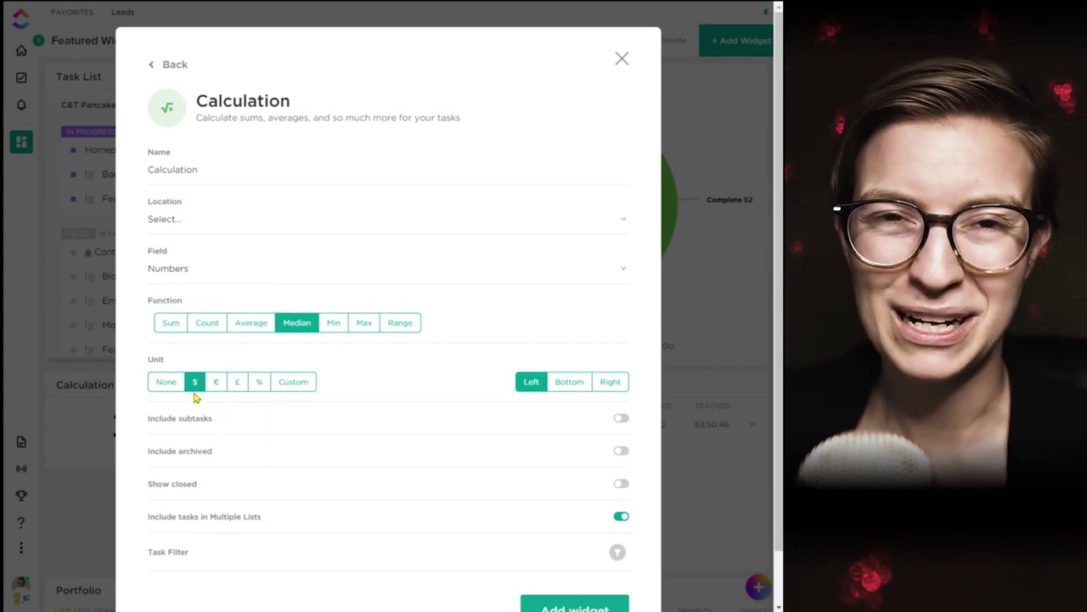
pyautogui.click(289, 395)
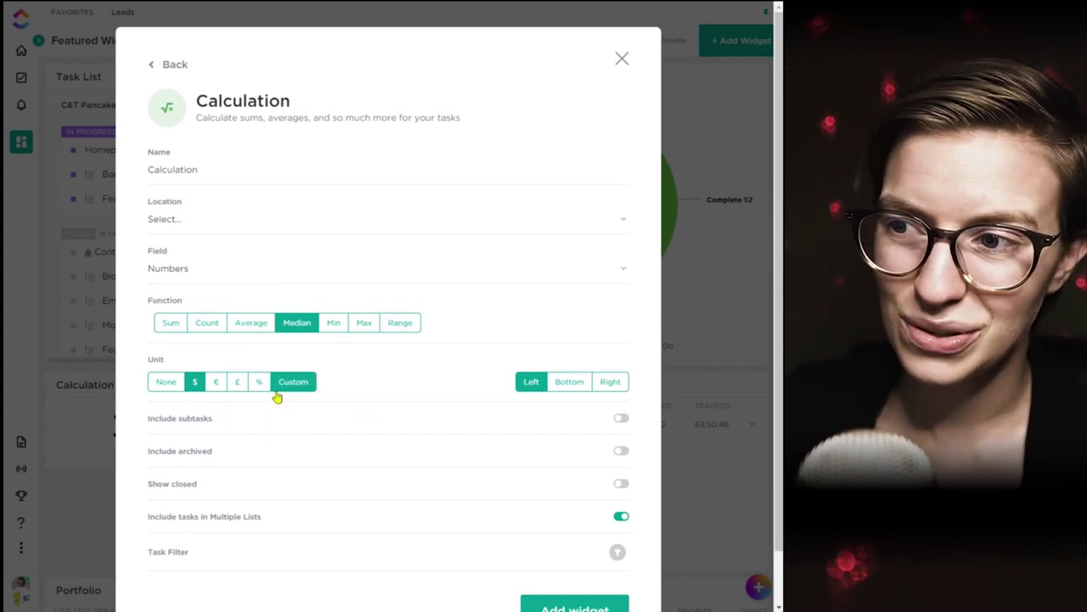
pyautogui.moveTo(160, 323); pyautogui.dragTo(149, 269)
# Step: Try the new calculation with the Task count field, ClickUp 101 location and custom unit "Tasks", and discard it without adding the widget
pyautogui.click(149, 269)
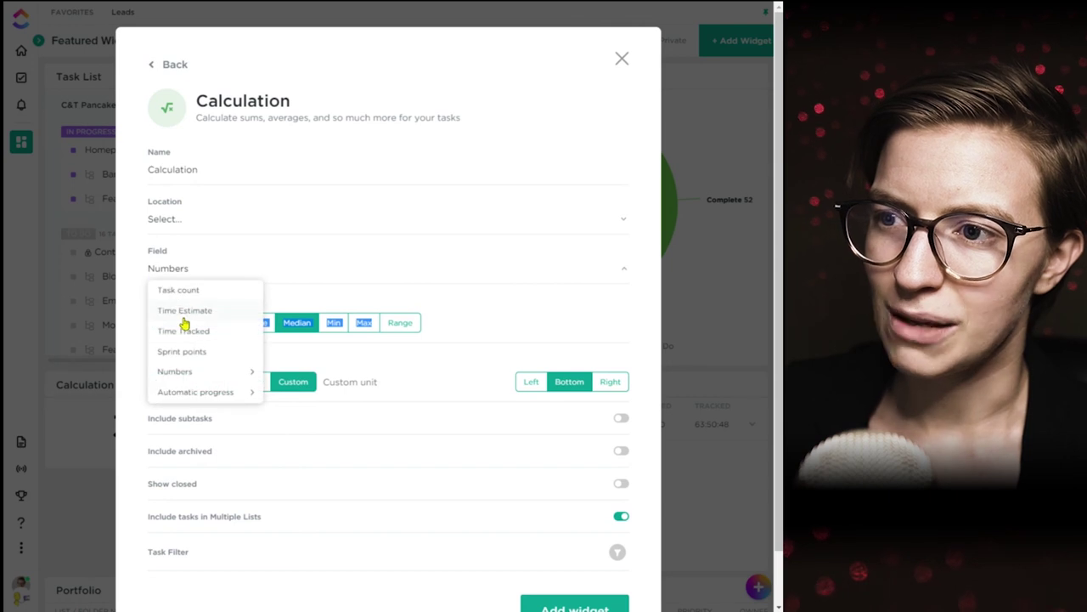
pyautogui.click(180, 290)
pyautogui.click(224, 220)
pyautogui.click(189, 281)
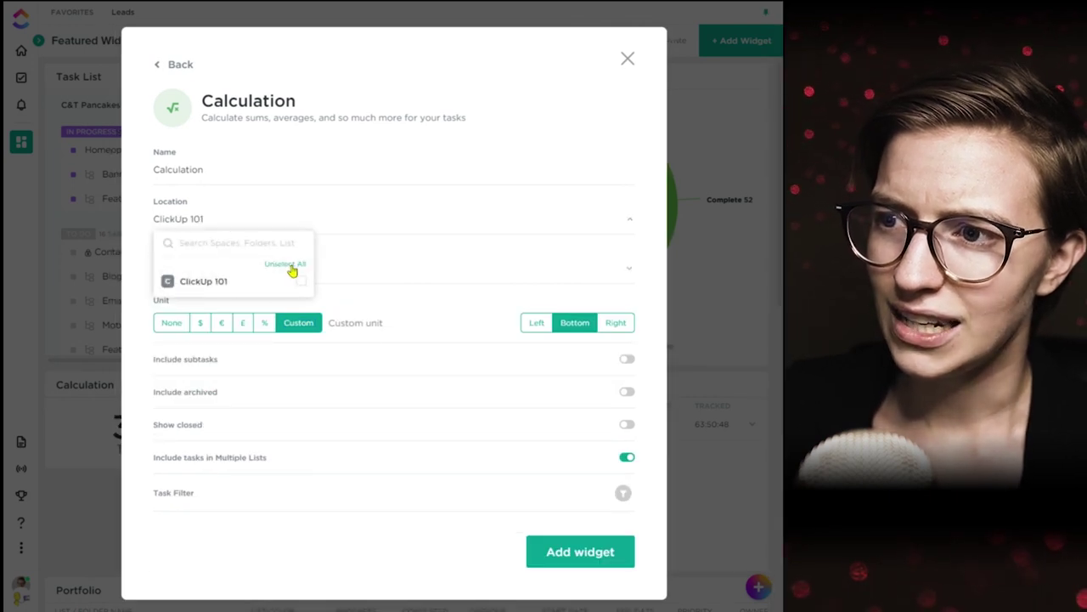
pyautogui.click(327, 331)
pyautogui.write('Tasks')
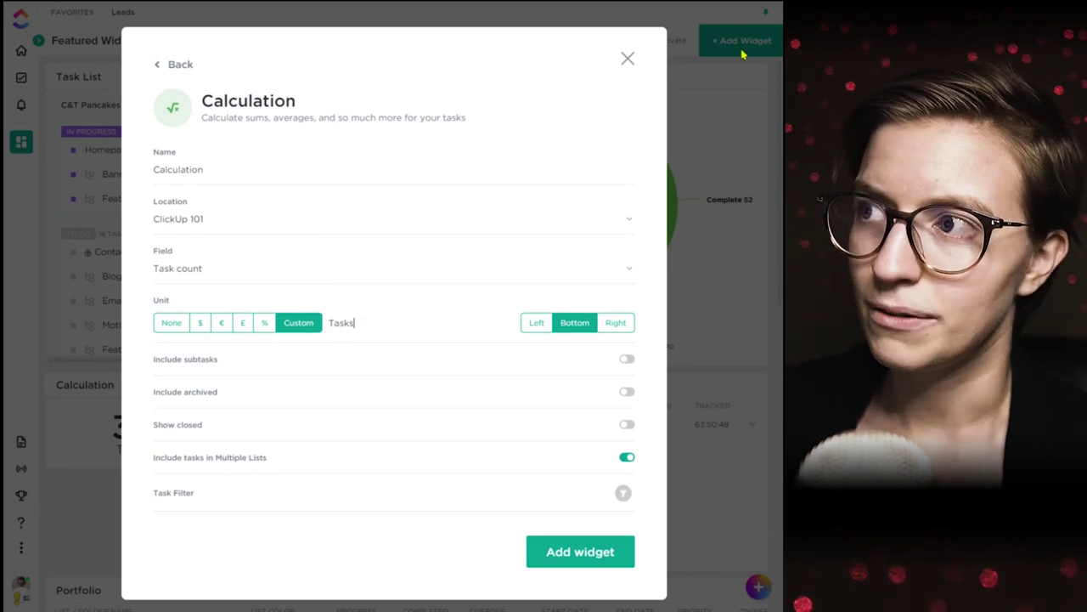
pyautogui.click(626, 58)
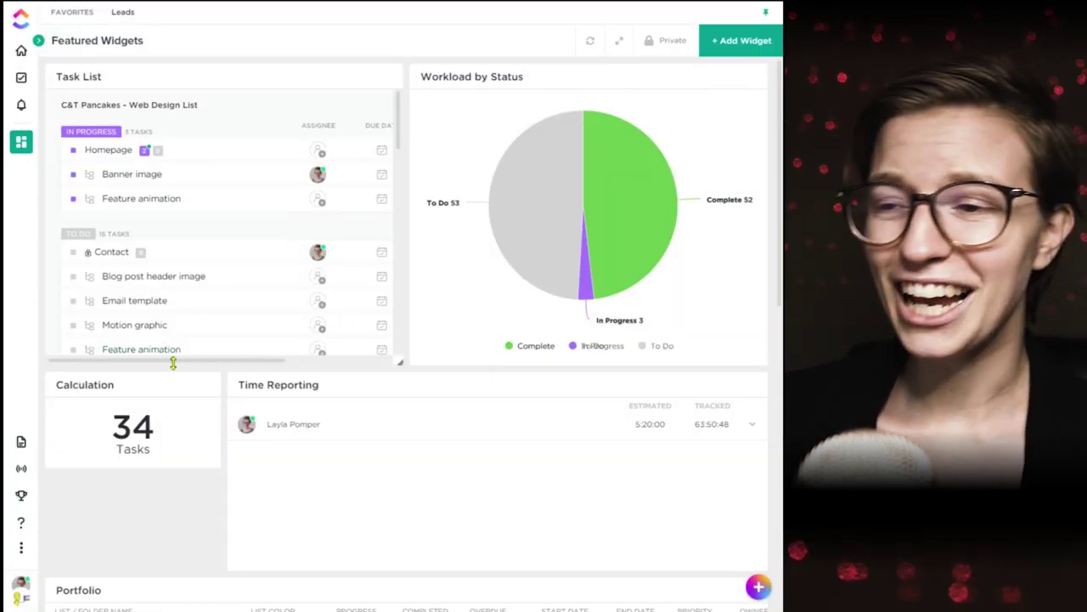
# Step: Edit the existing Calculation widget to show the custom unit "tasks" with Right placement, include subtasks, and save it
pyautogui.moveTo(150, 454); pyautogui.dragTo(112, 461)
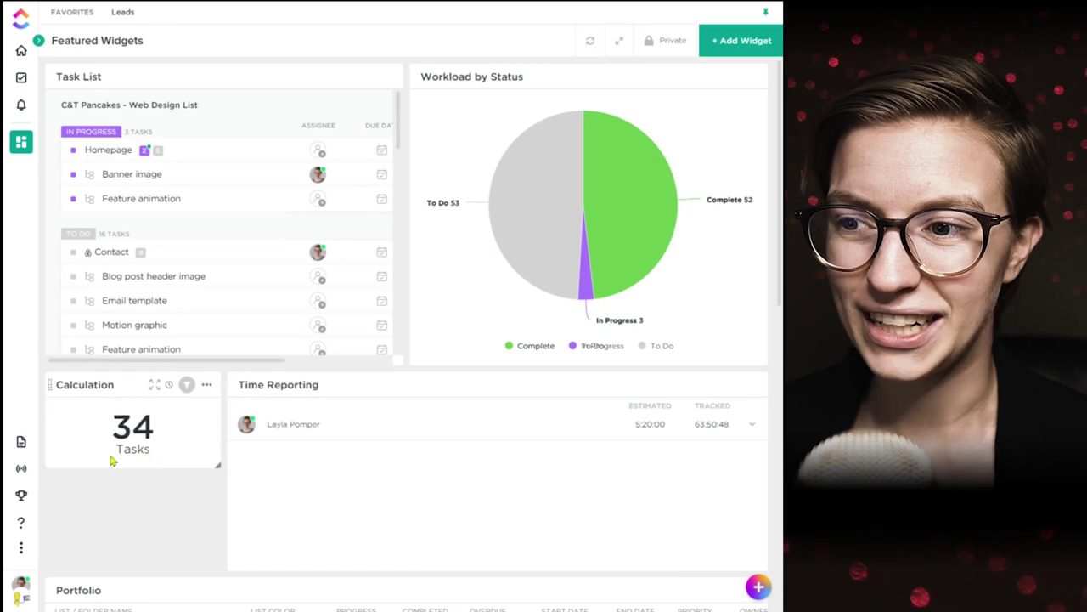
pyautogui.click(204, 388)
pyautogui.click(201, 411)
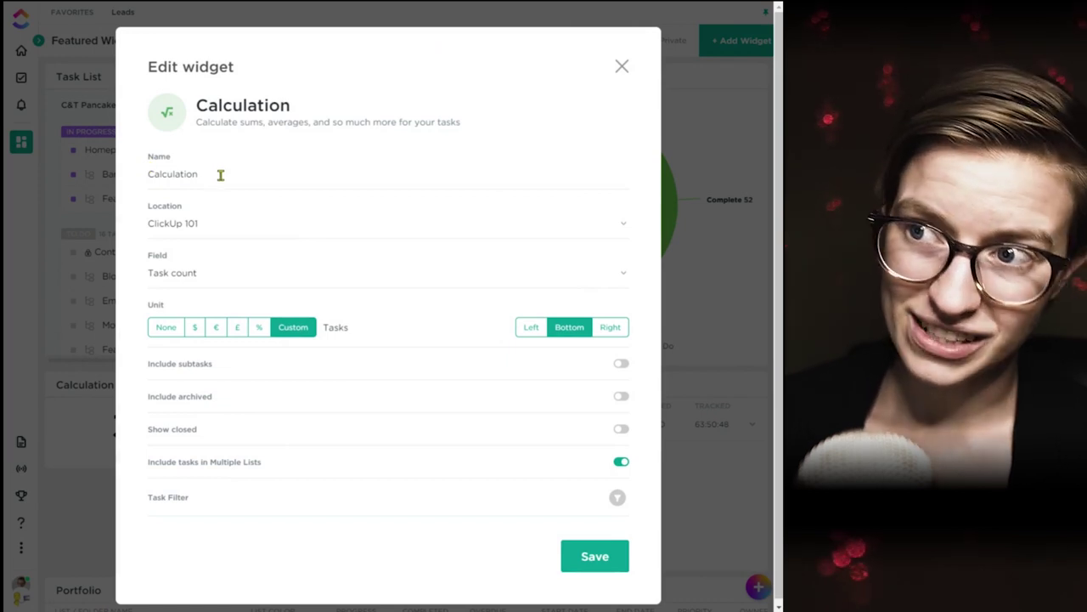
pyautogui.click(194, 226)
pyautogui.click(371, 289)
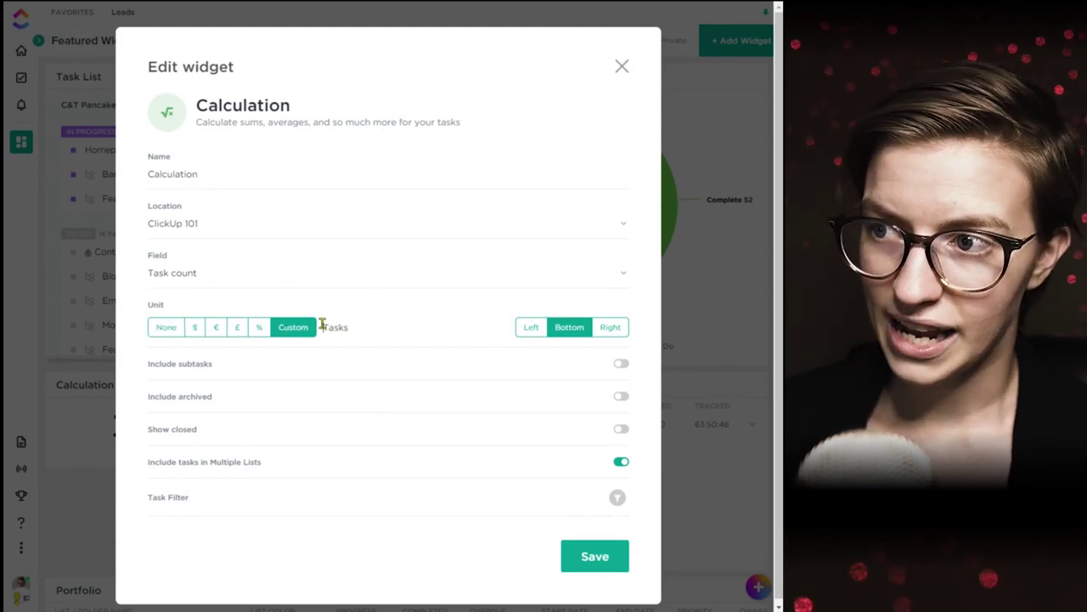
pyautogui.click(618, 330)
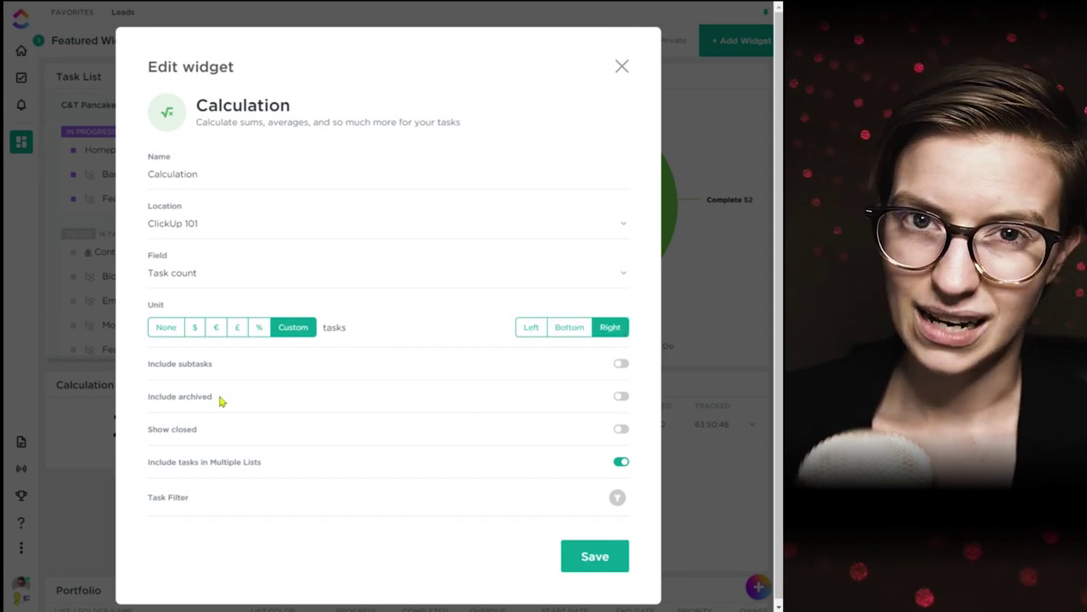
pyautogui.click(574, 325)
pyautogui.click(610, 335)
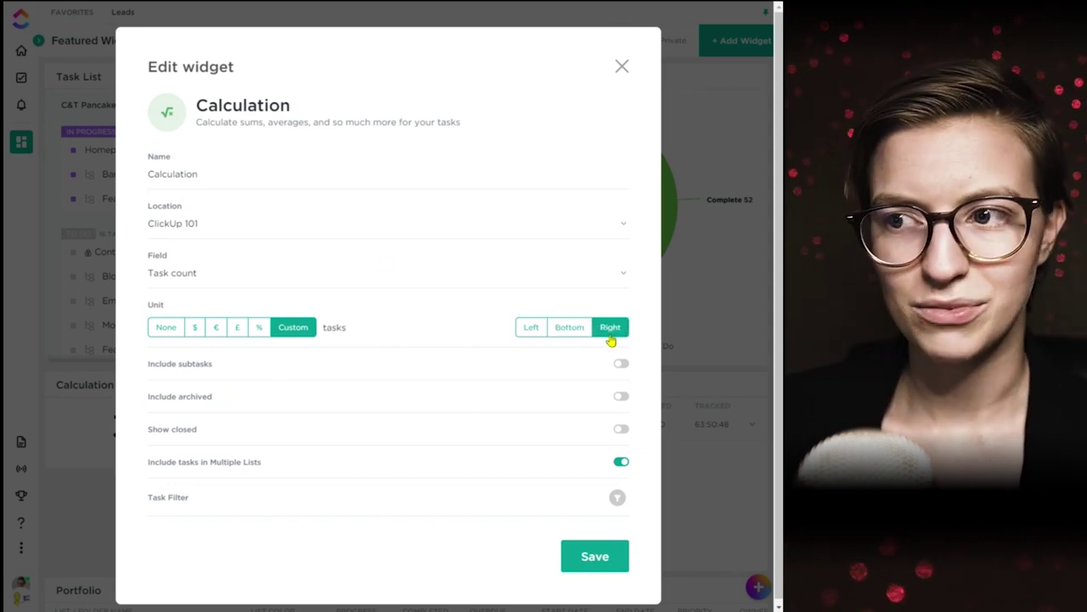
pyautogui.click(621, 363)
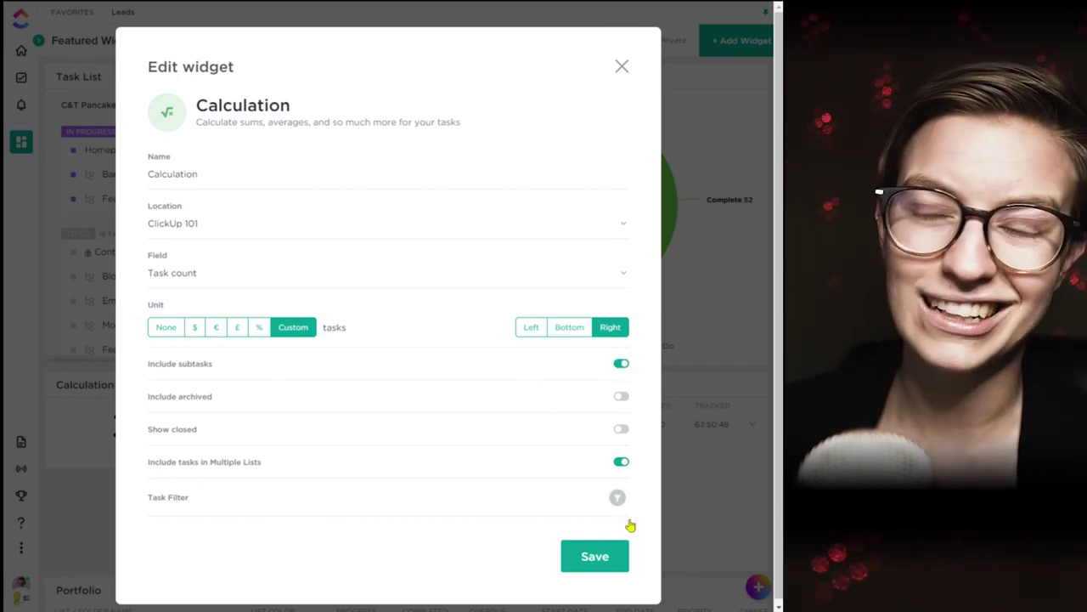
pyautogui.click(599, 556)
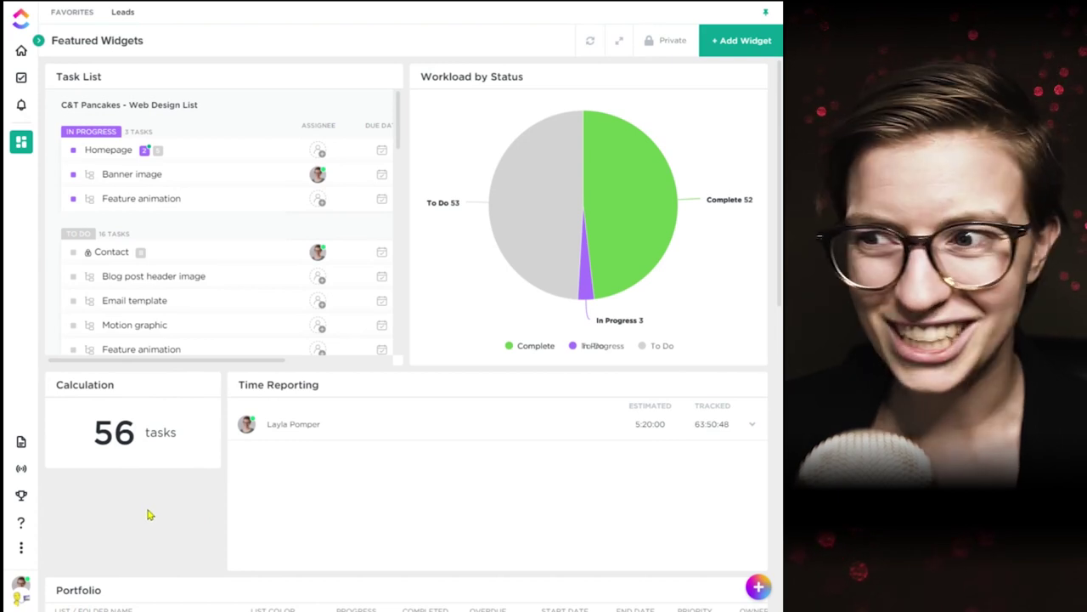
# Step: Review the featured widget choices without adding one, and check the actions available for the Time Reporting widget
pyautogui.click(734, 45)
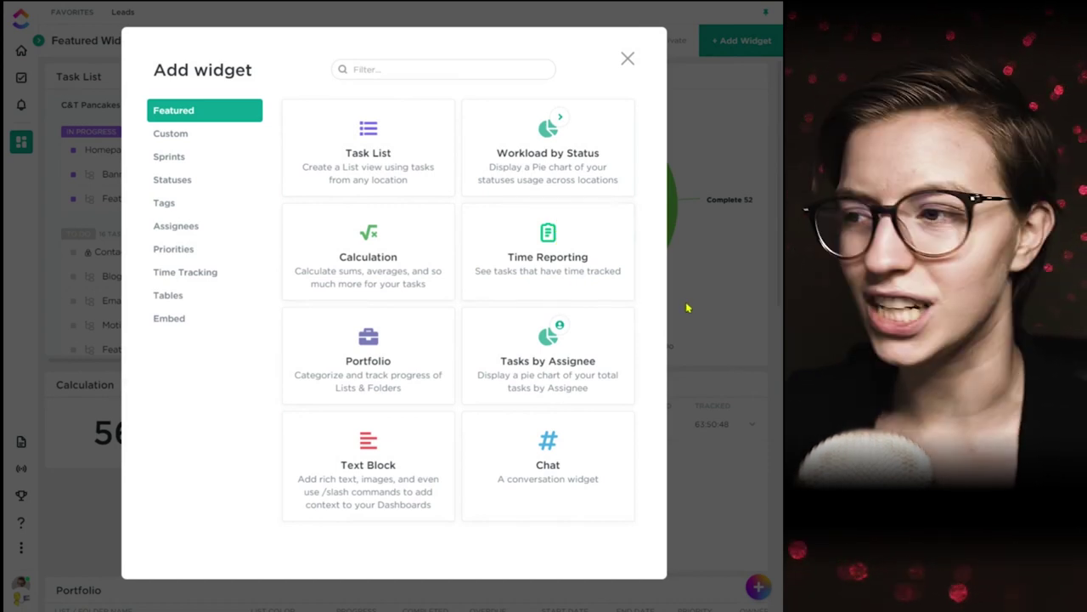
pyautogui.click(715, 338)
pyautogui.scroll(-5, 721, 330)
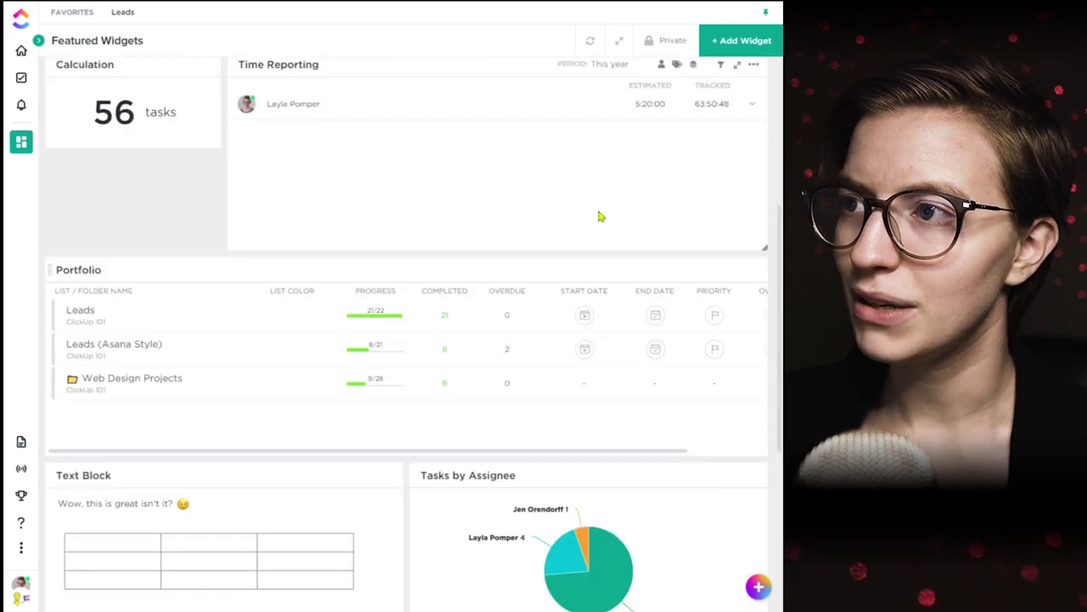
pyautogui.scroll(2, 696, 280)
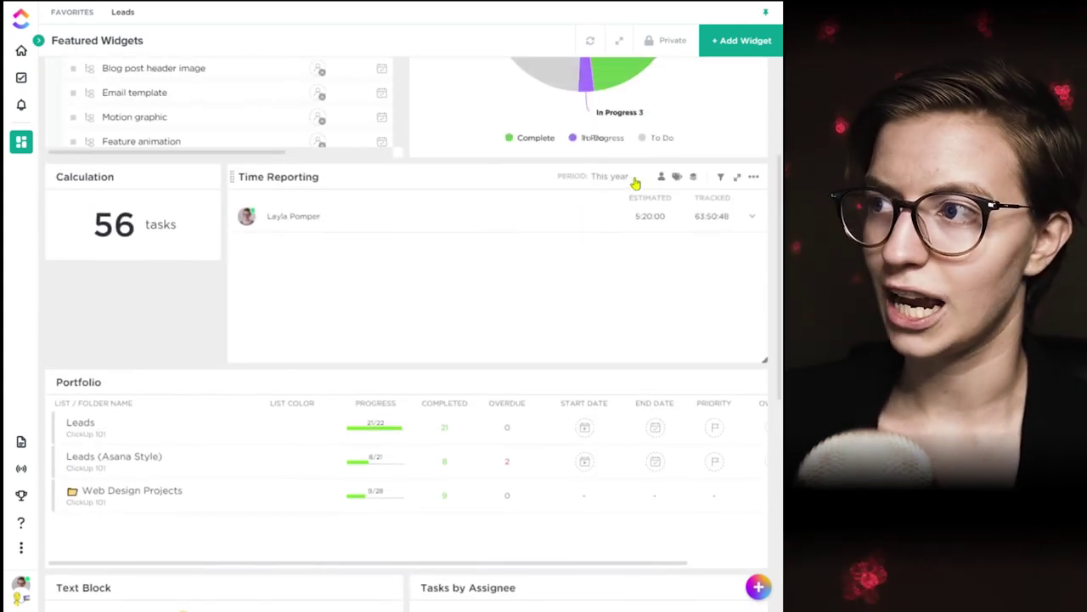
pyautogui.click(753, 178)
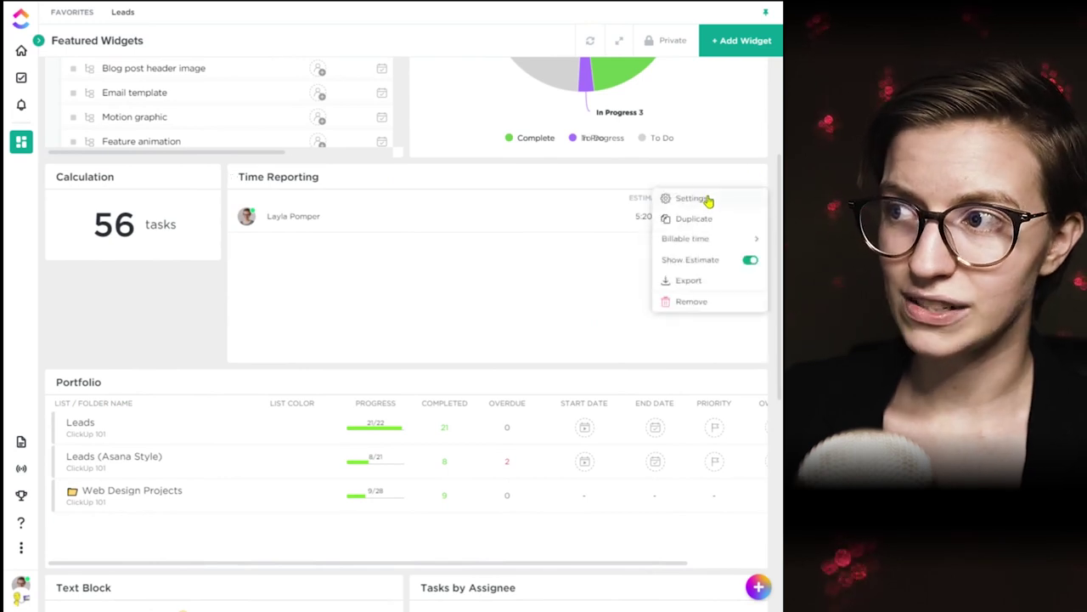
pyautogui.click(561, 240)
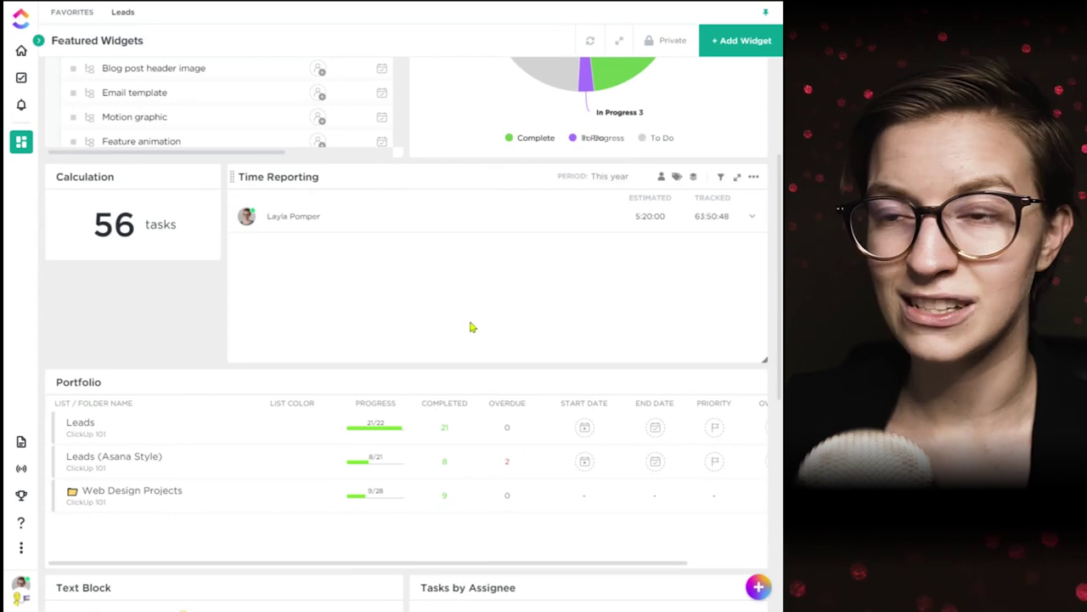
# Step: Review the Time Reporting widget's settings, including its name, and close them without saving
pyautogui.moveTo(758, 586)
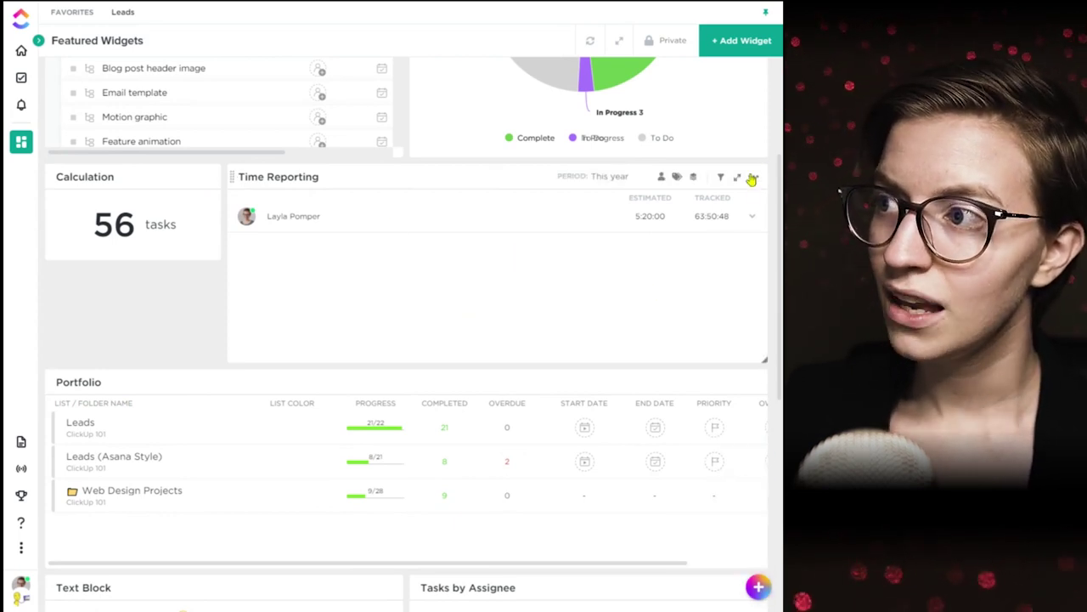
pyautogui.click(754, 176)
pyautogui.click(738, 202)
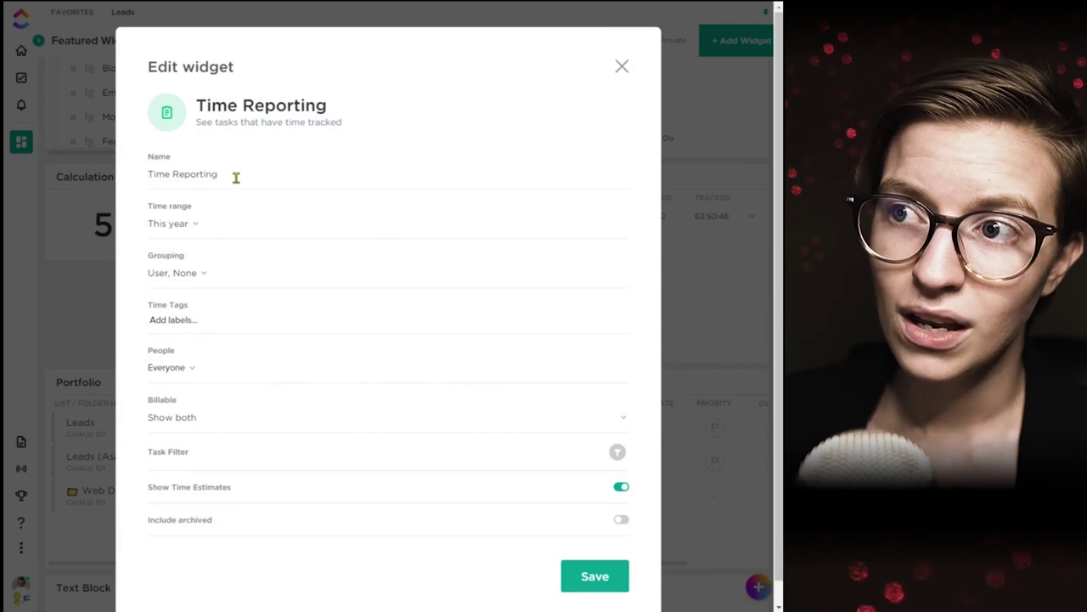
pyautogui.moveTo(236, 176); pyautogui.dragTo(141, 174)
pyautogui.click(141, 175)
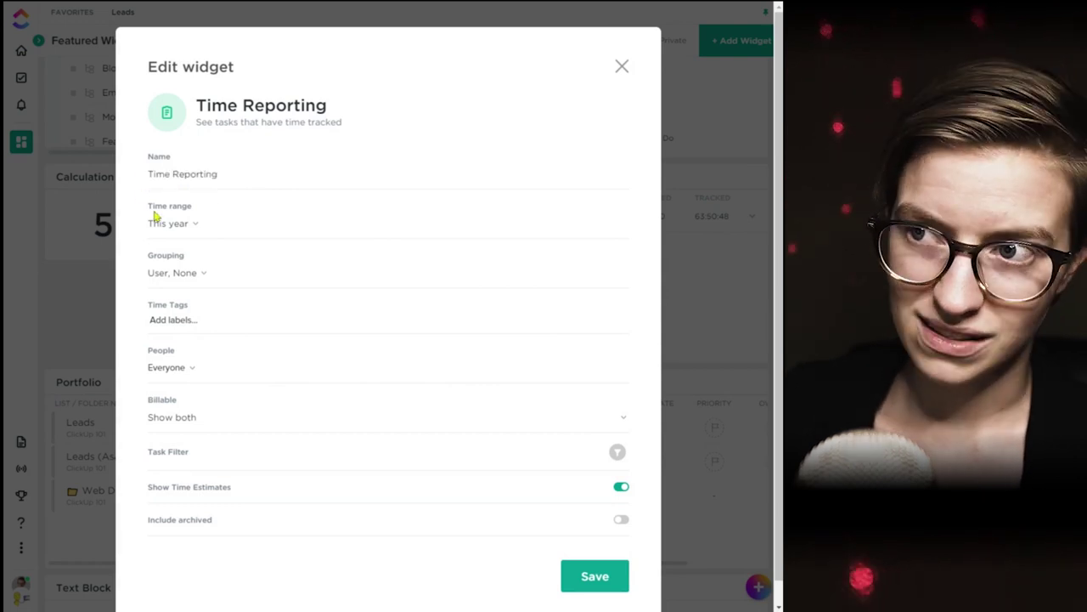
pyautogui.click(621, 66)
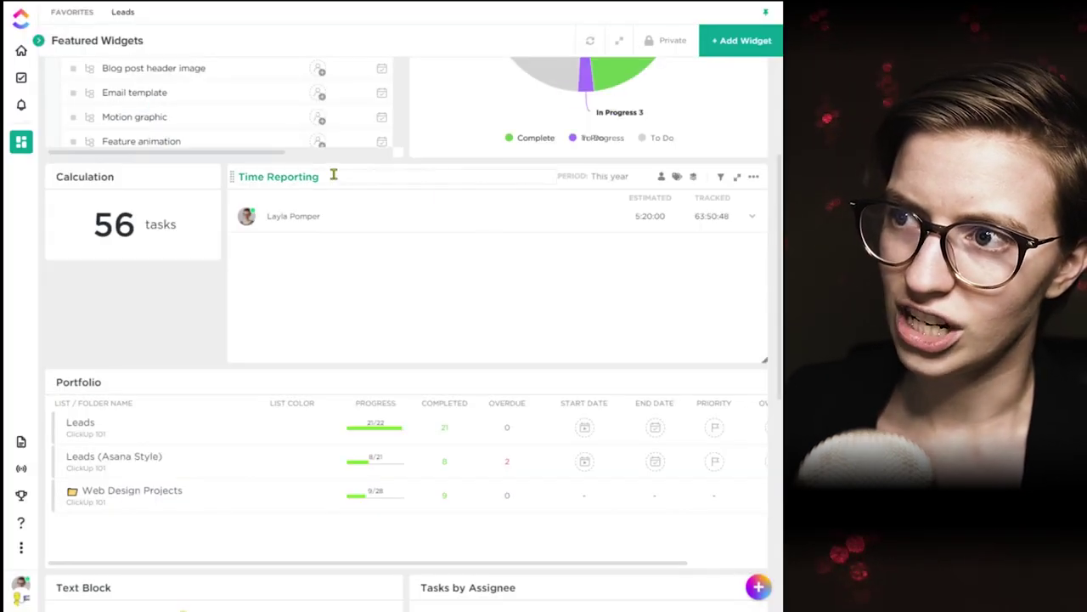
# Step: Review the Time Reporting widget's time range choices and set its grouping to User with List as the second level
pyautogui.click(752, 178)
pyautogui.click(726, 200)
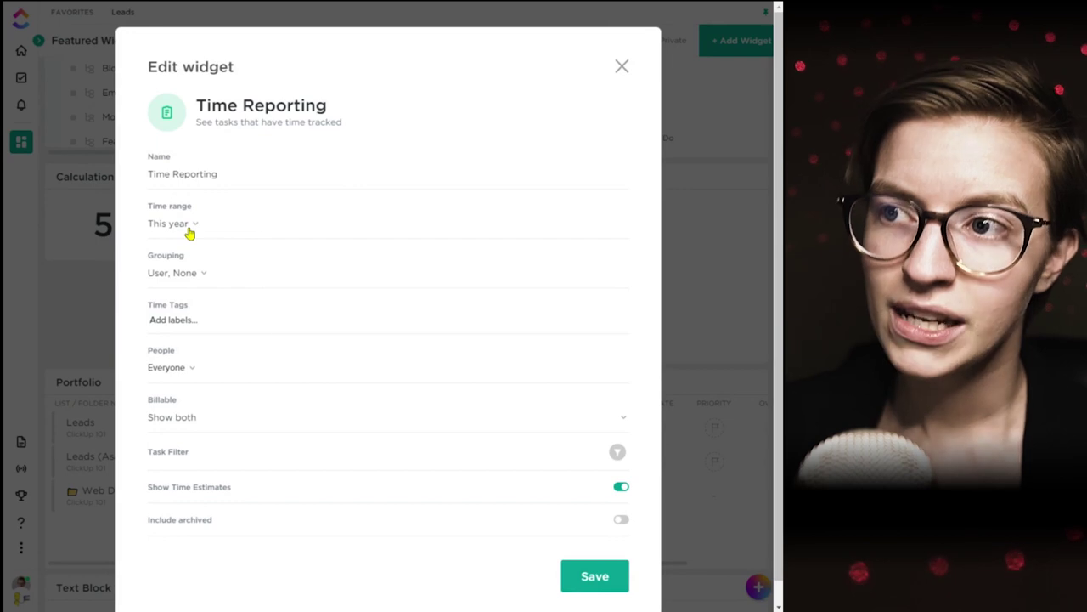
pyautogui.click(190, 227)
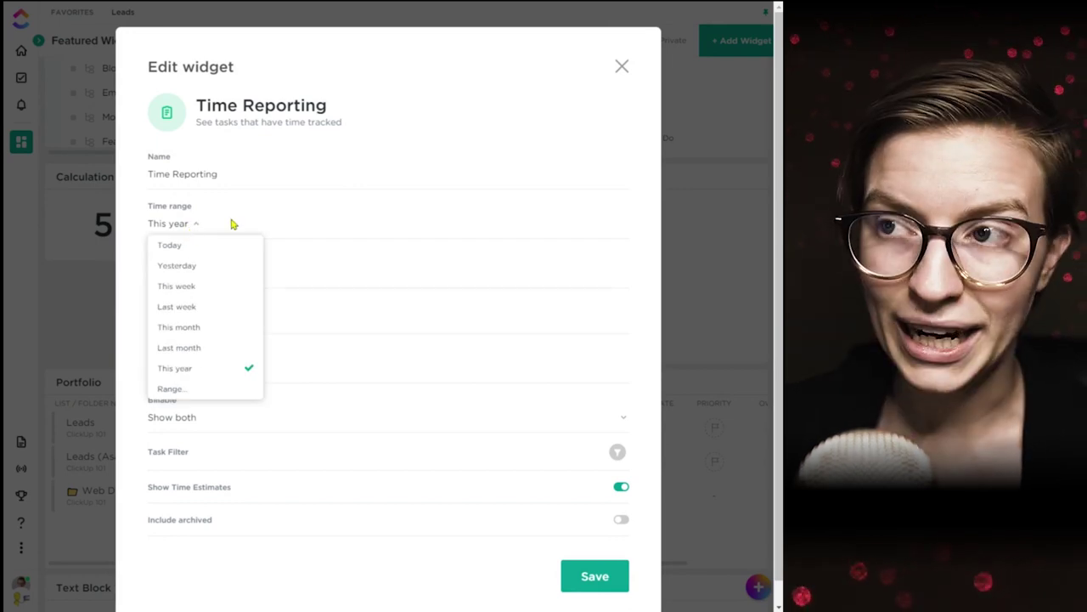
pyautogui.click(233, 224)
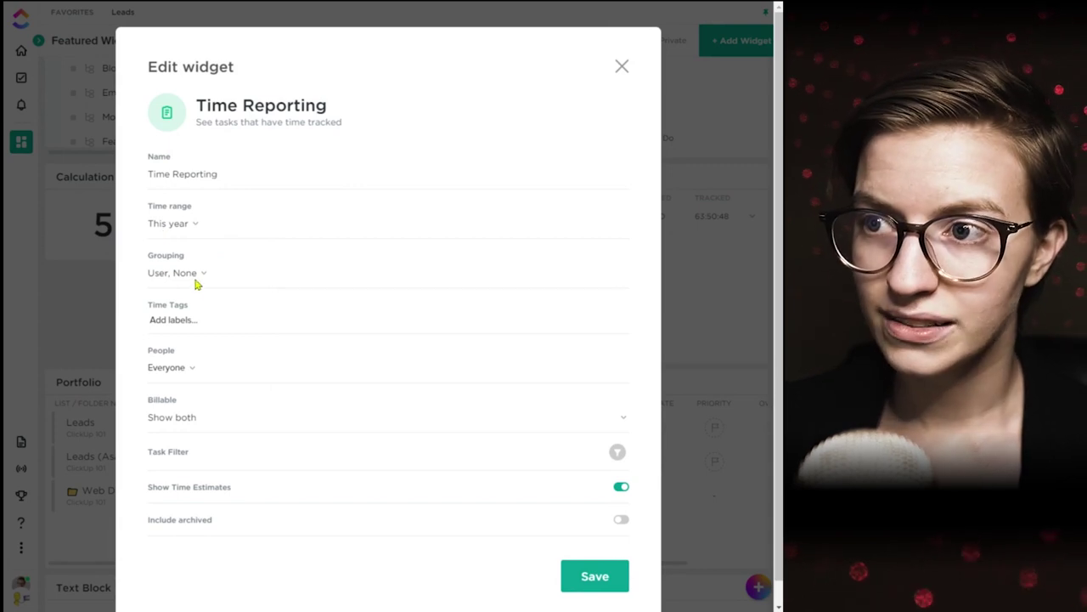
pyautogui.click(197, 283)
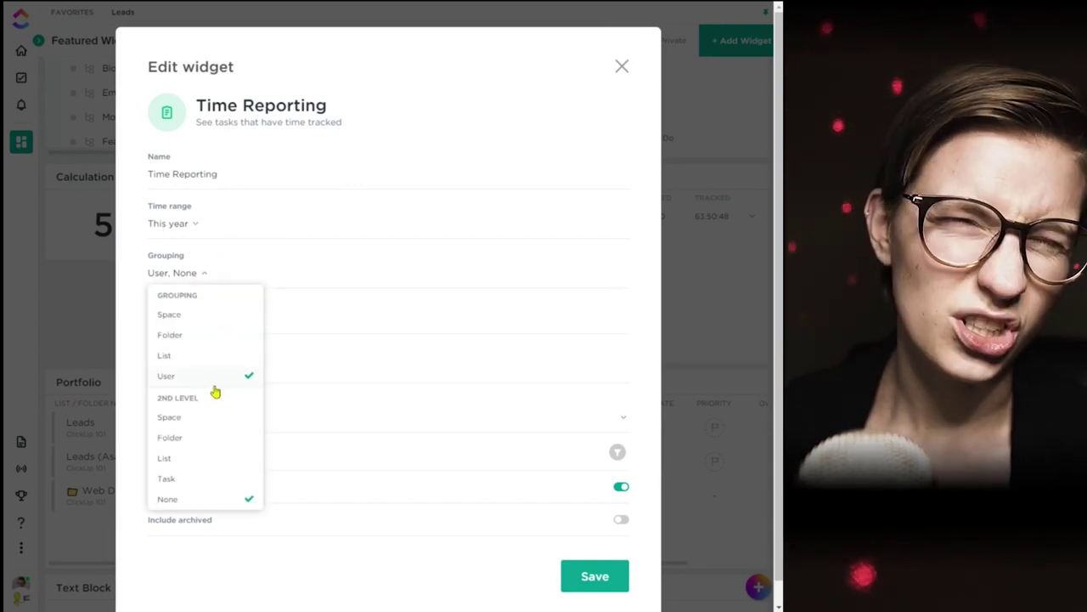
pyautogui.click(186, 442)
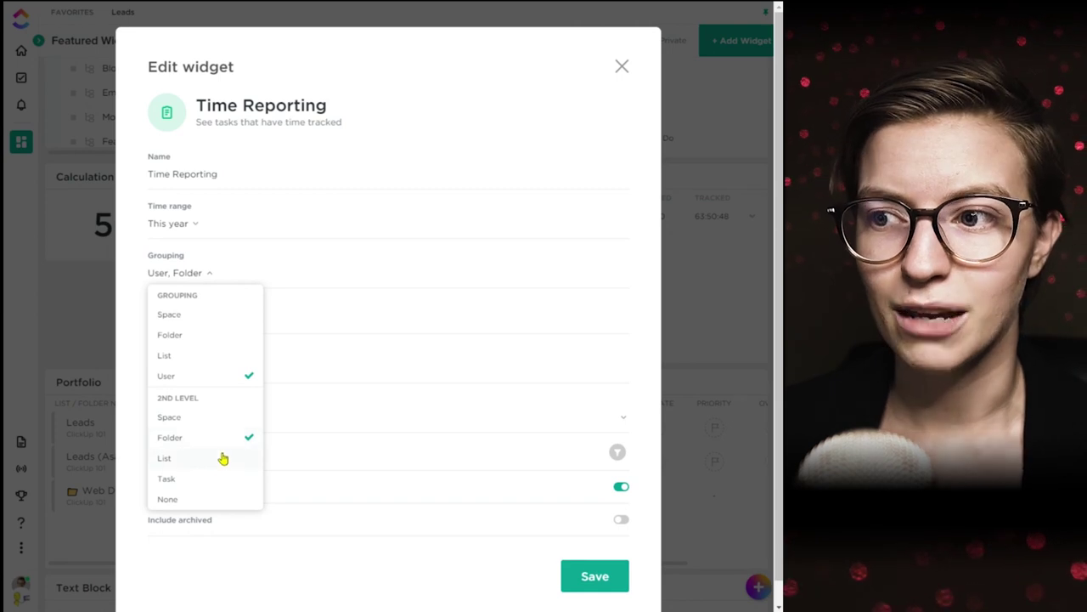
pyautogui.click(223, 458)
pyautogui.click(263, 293)
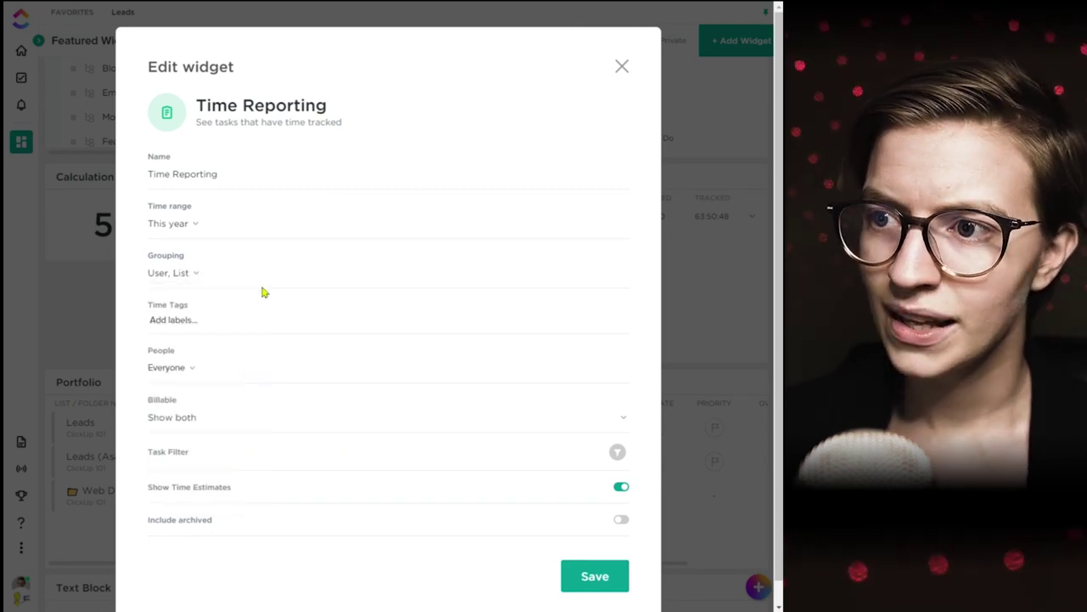
# Step: Check which time tags are available for the Time Reporting widget and save its settings
pyautogui.click(160, 319)
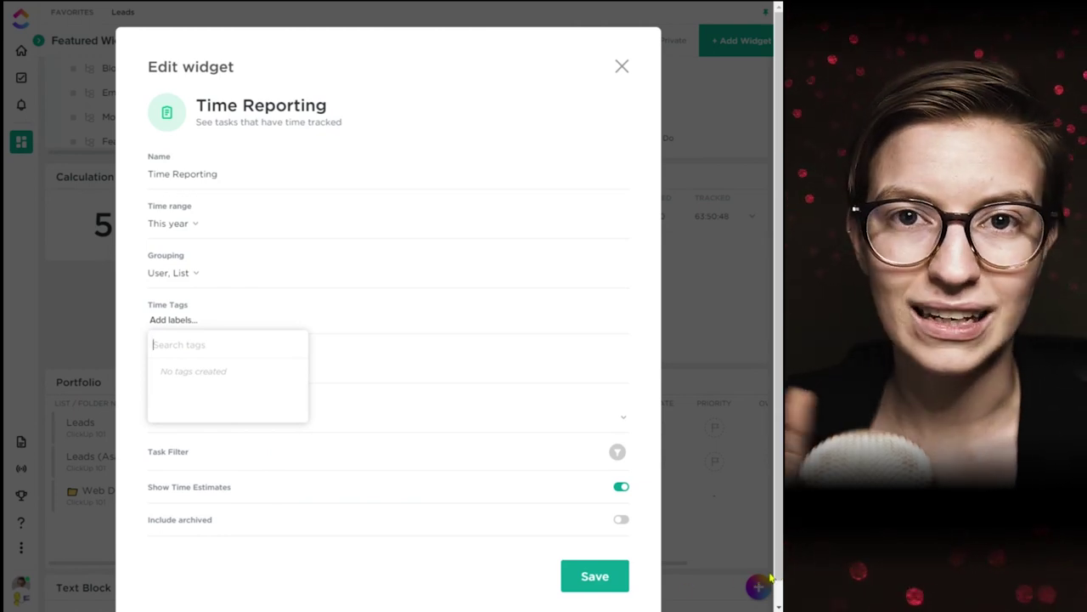
pyautogui.click(497, 389)
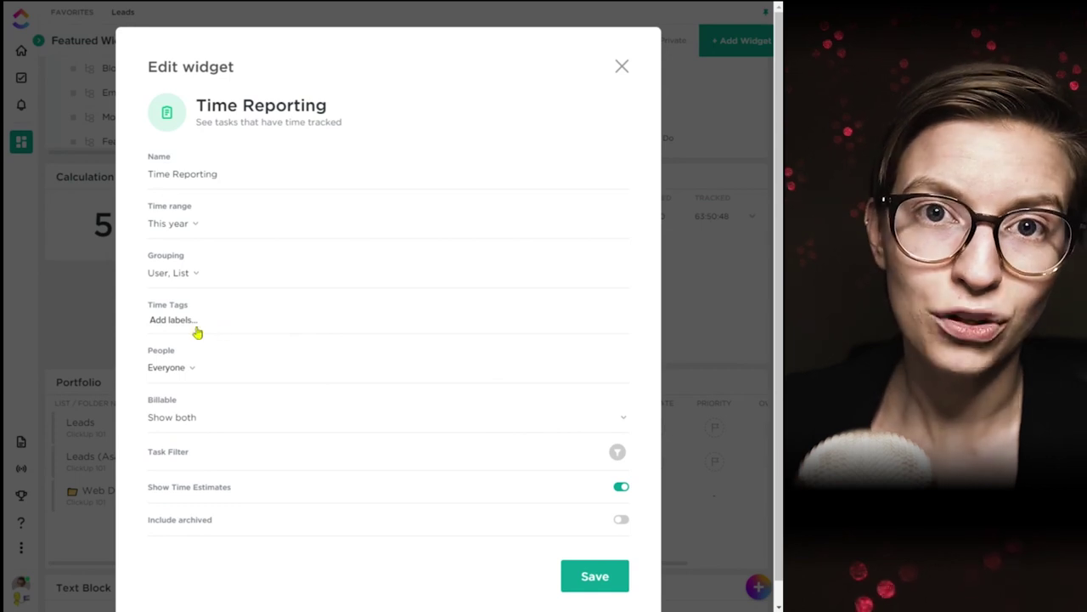
pyautogui.click(199, 331)
pyautogui.click(260, 301)
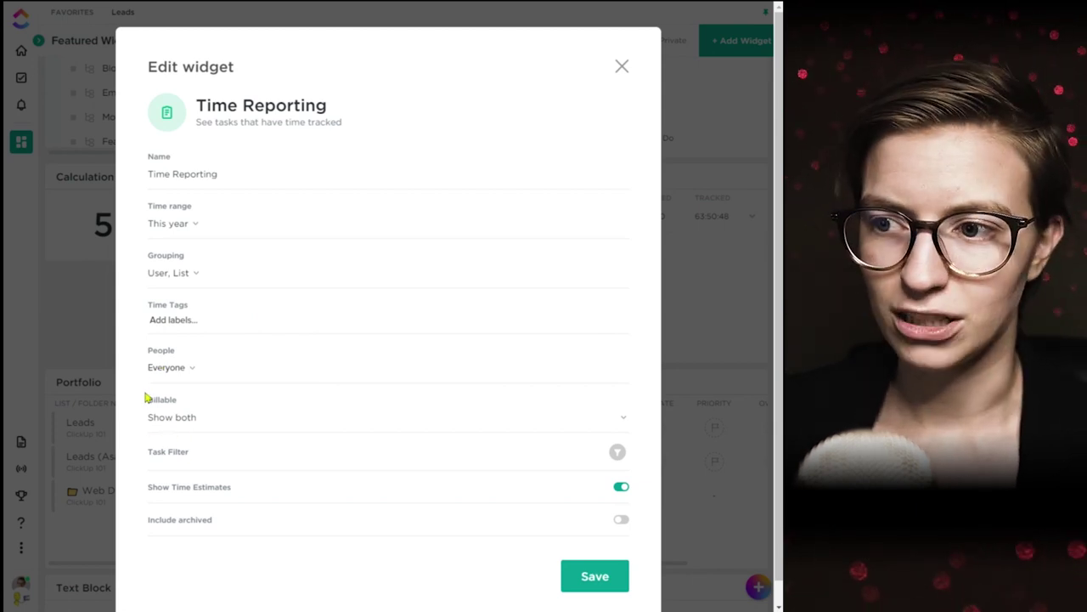
pyautogui.click(595, 576)
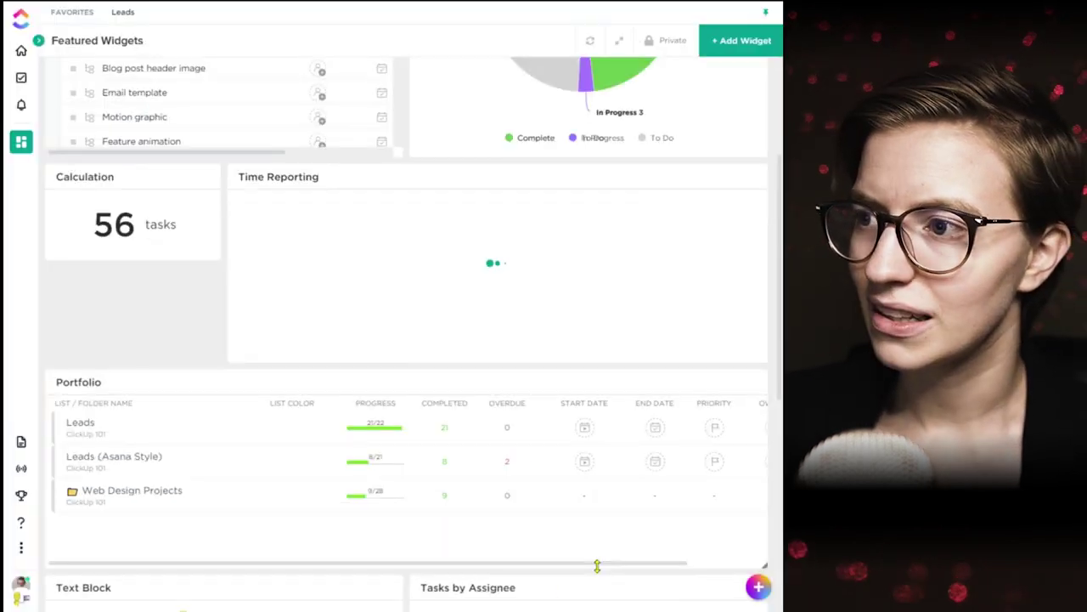
# Step: Examine the tag and billable options of a manual entry in the time tracker, and close it without logging time
pyautogui.moveTo(759, 586)
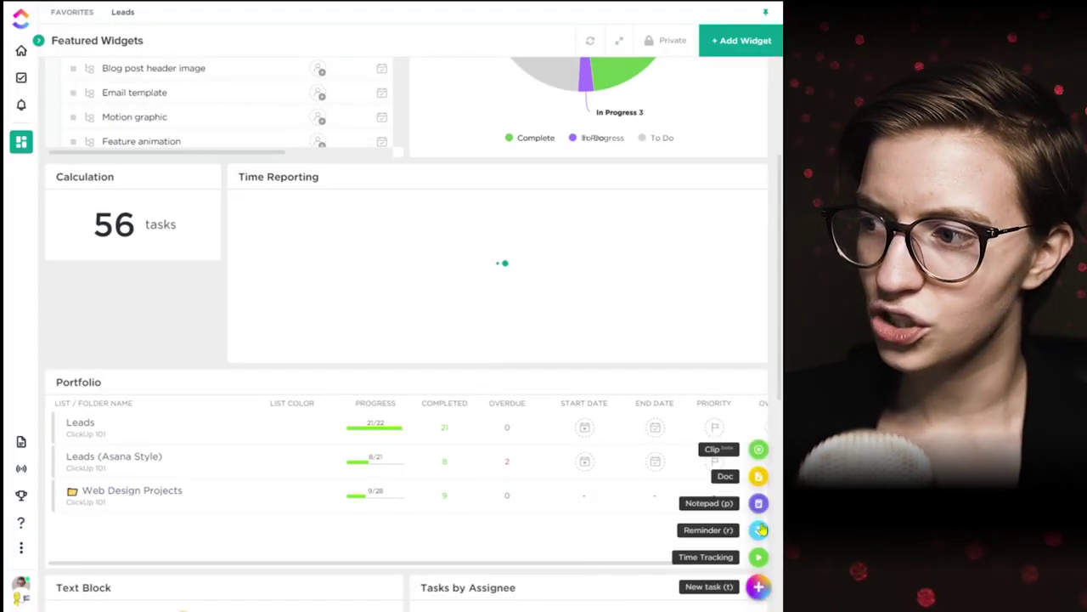
pyautogui.click(759, 557)
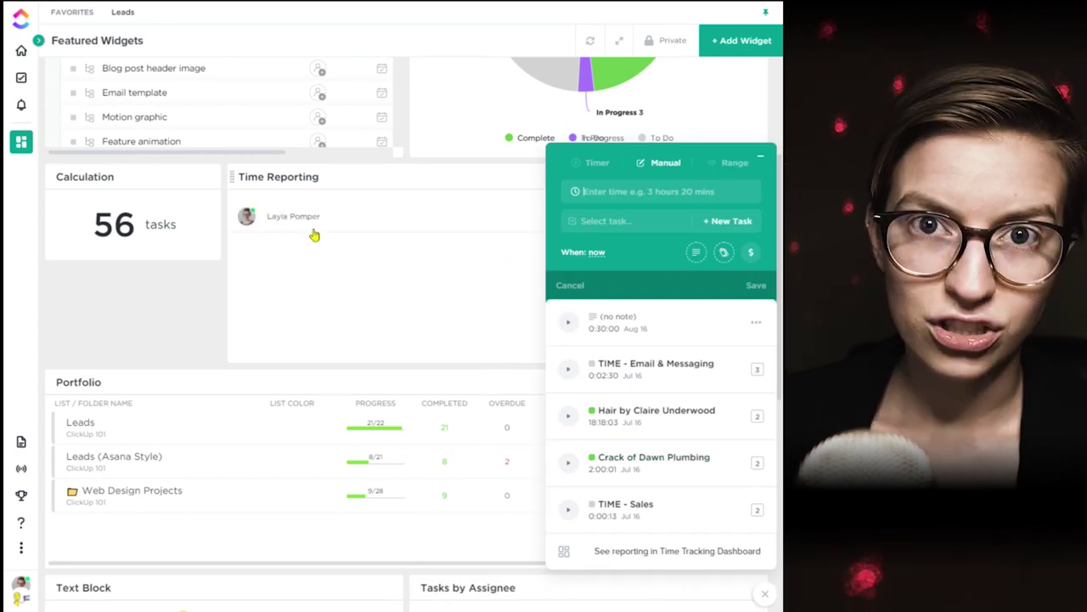
pyautogui.click(723, 252)
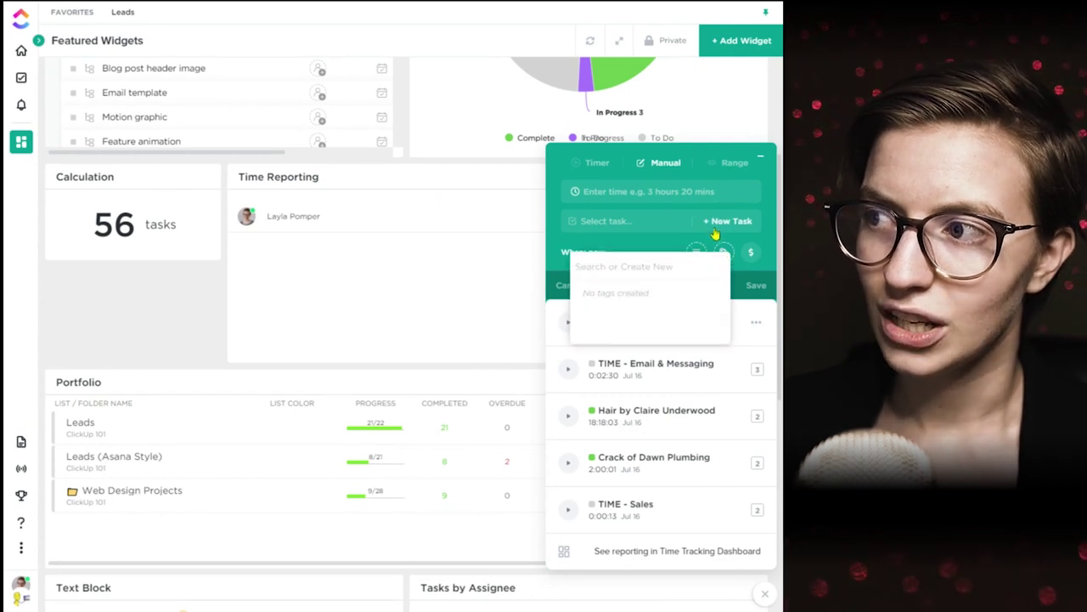
pyautogui.click(752, 252)
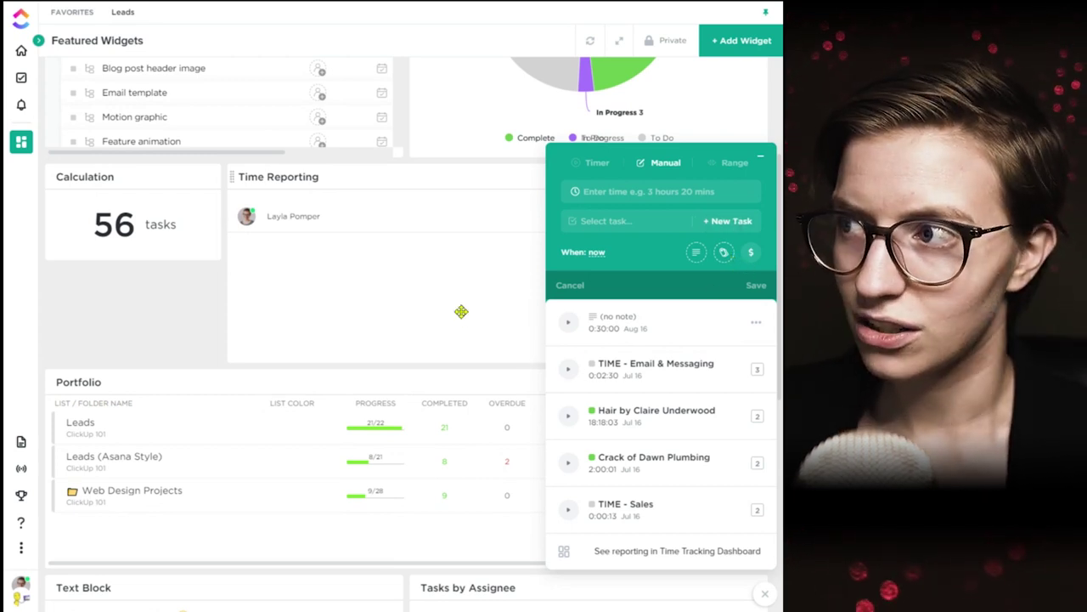
pyautogui.click(760, 157)
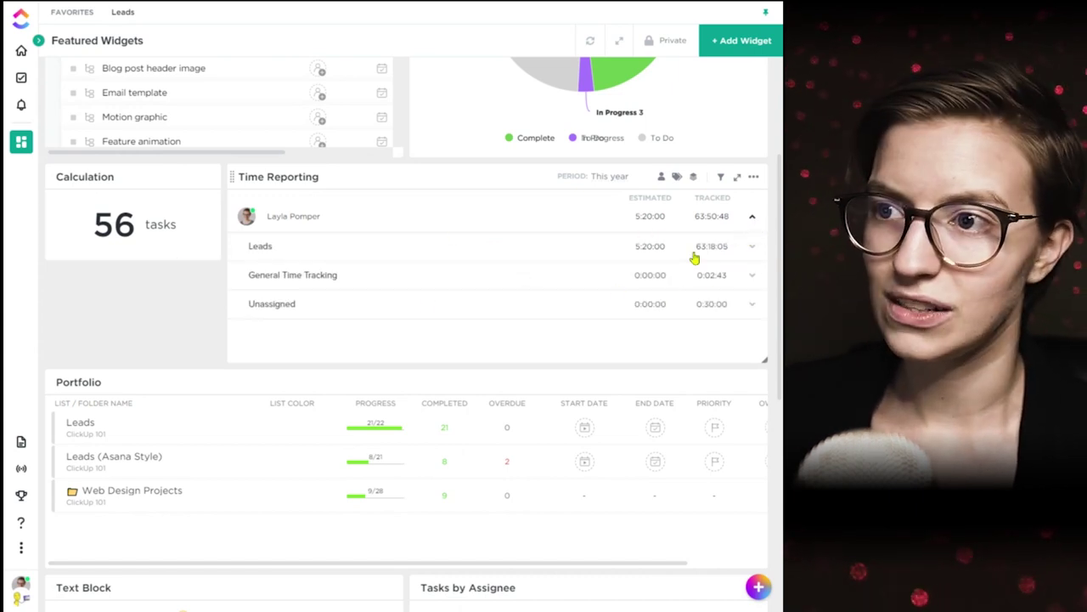
# Step: Examine the tracked entries under General Time Tracking and Leads in the Time Reporting widget, and collapse the user's breakdown
pyautogui.click(753, 276)
pyautogui.scroll(-2, 285, 235)
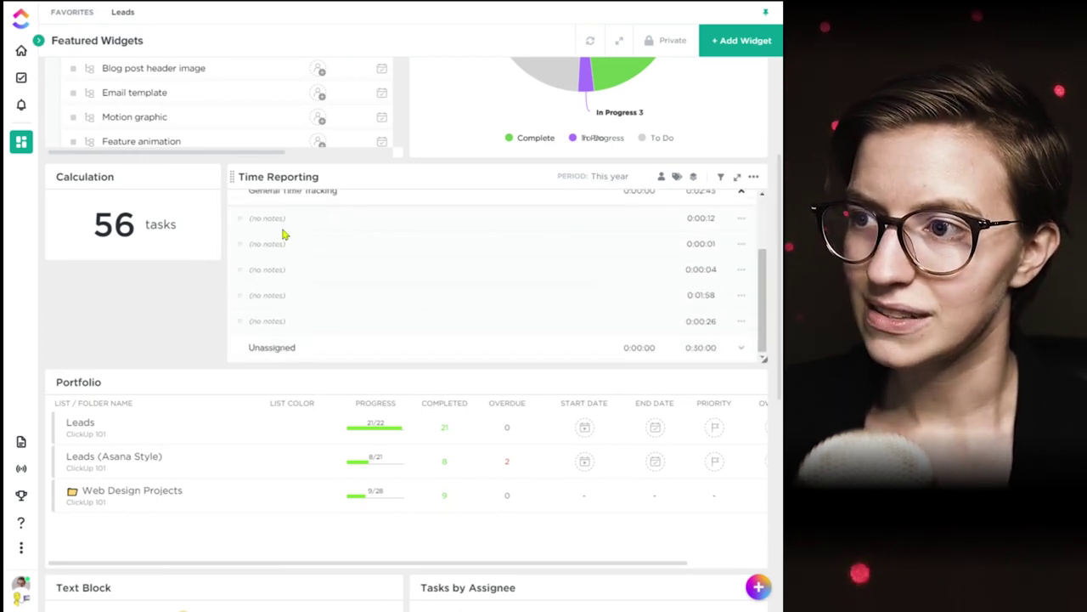
pyautogui.scroll(-3, 438, 316)
pyautogui.scroll(6, 687, 291)
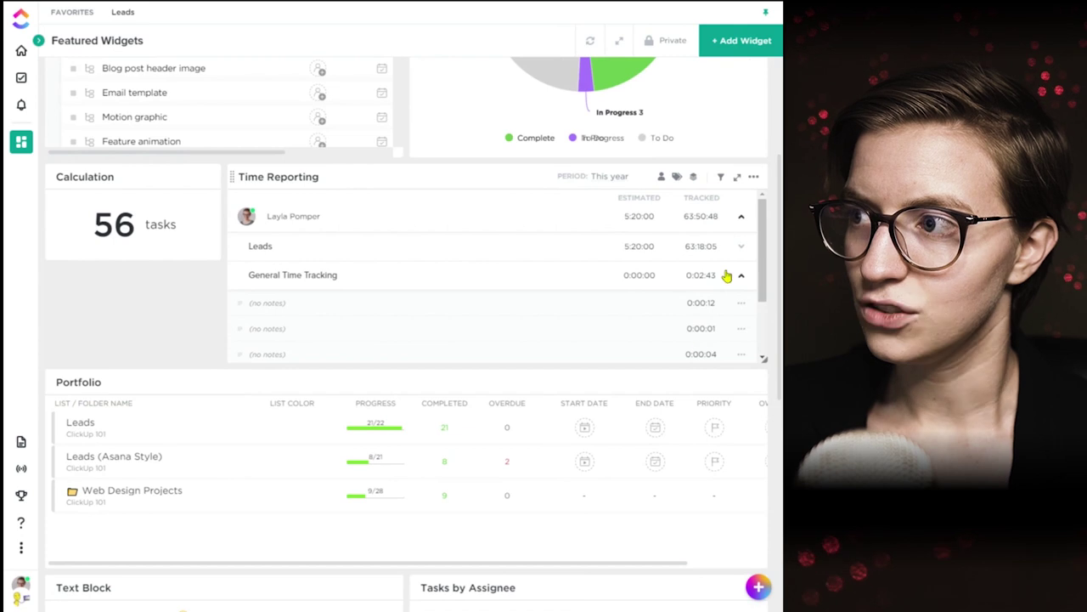
pyautogui.click(740, 248)
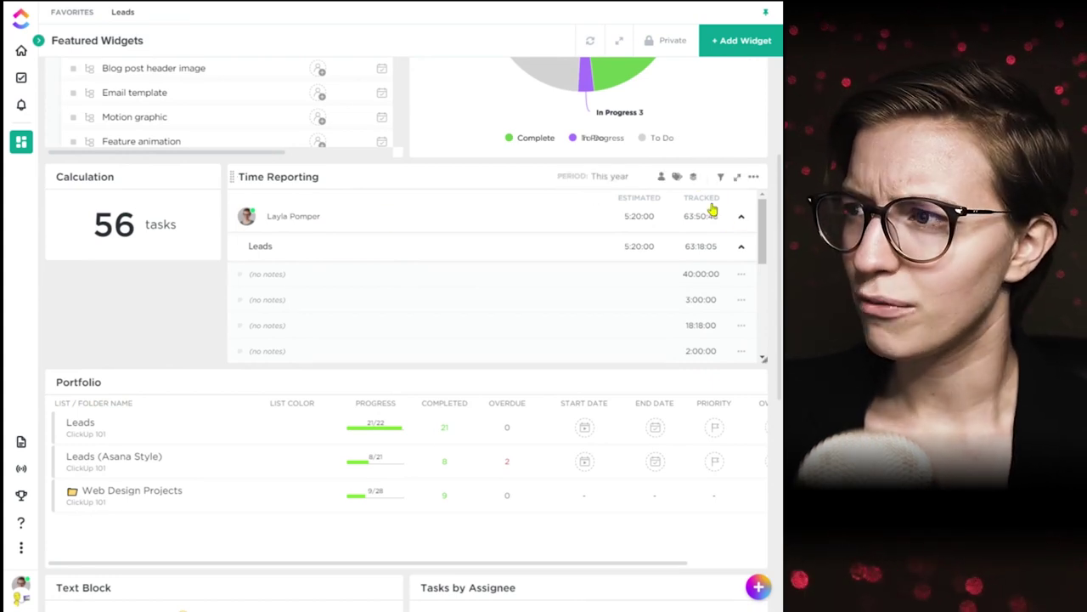
pyautogui.click(742, 217)
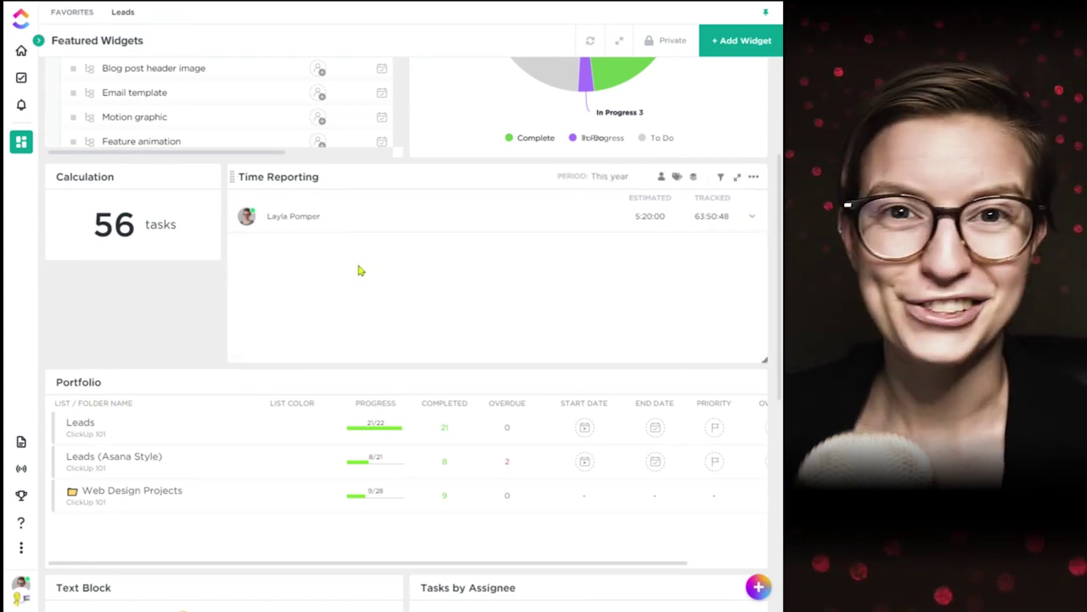
# Step: Check which Time Tracking widgets can be added to the dashboard
pyautogui.click(724, 51)
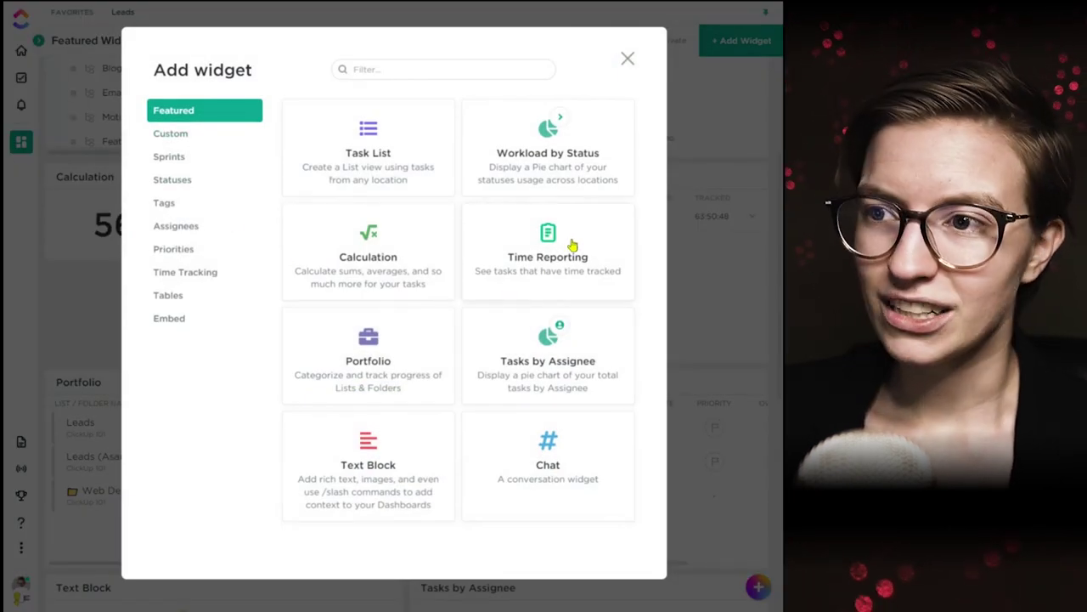
pyautogui.click(189, 273)
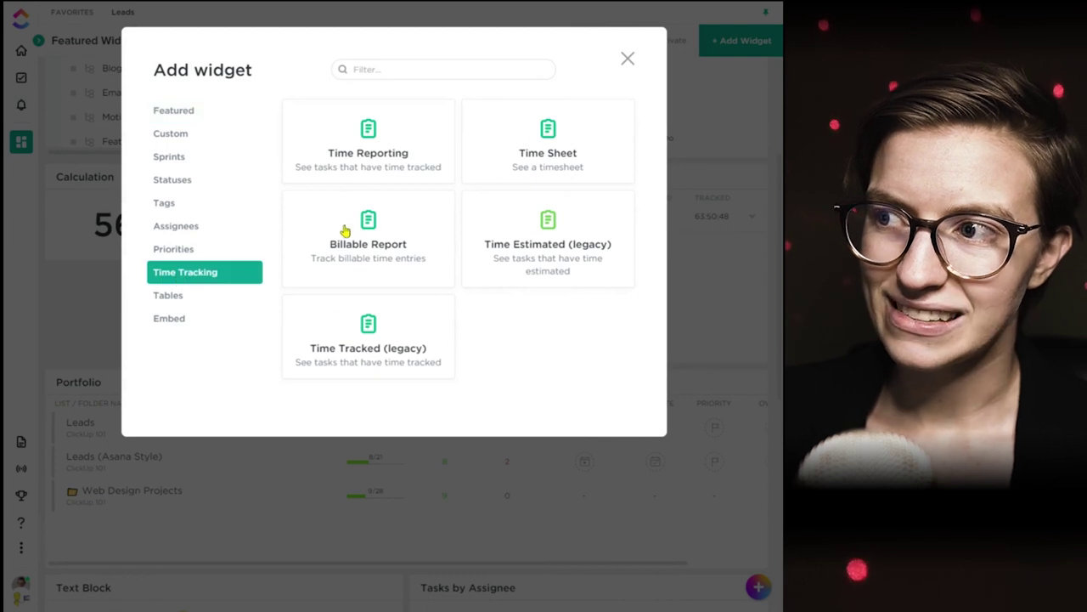
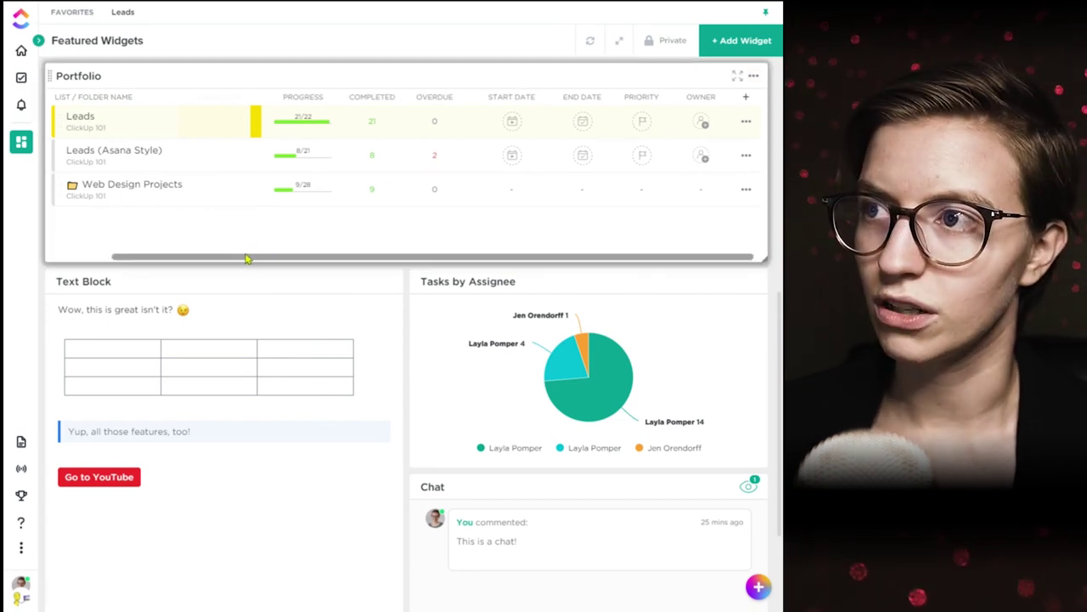
# Step: Show the Milestones and Statuses columns in the Portfolio widget
pyautogui.hscroll(2, 246, 257)
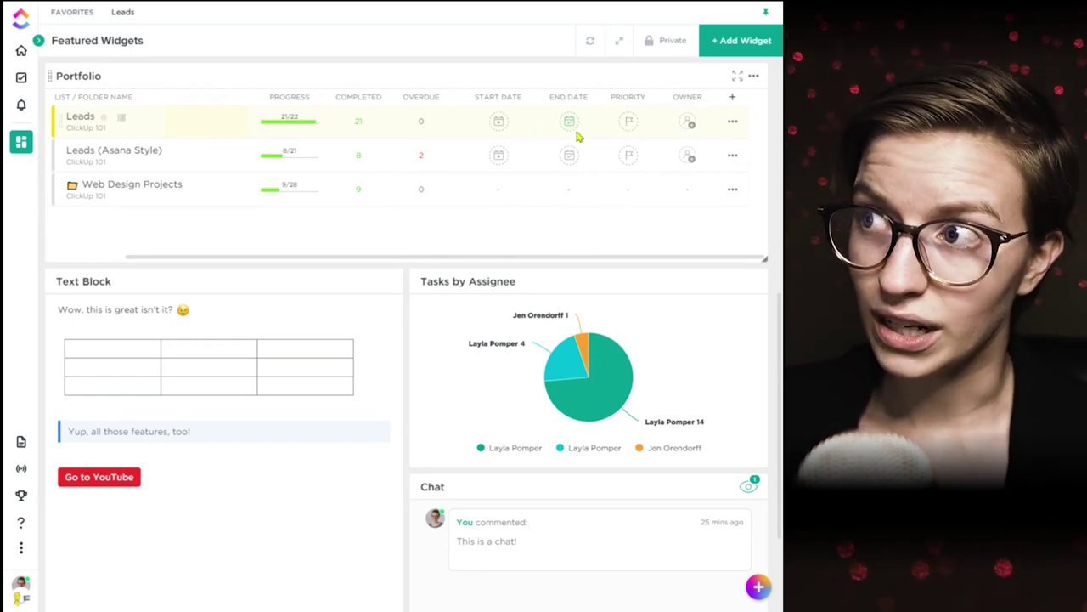
pyautogui.click(732, 100)
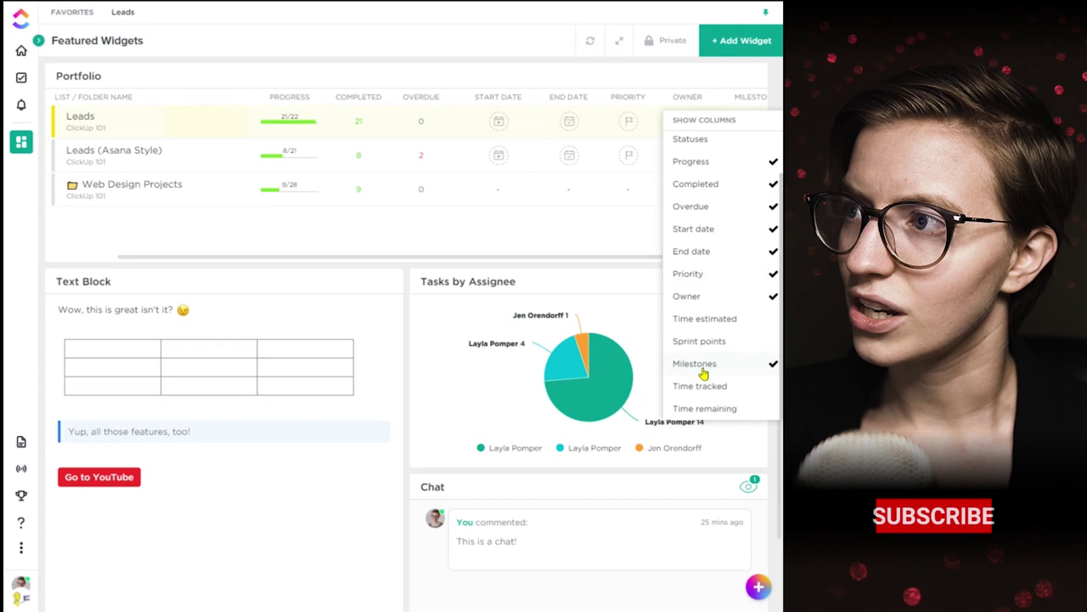
pyautogui.click(703, 374)
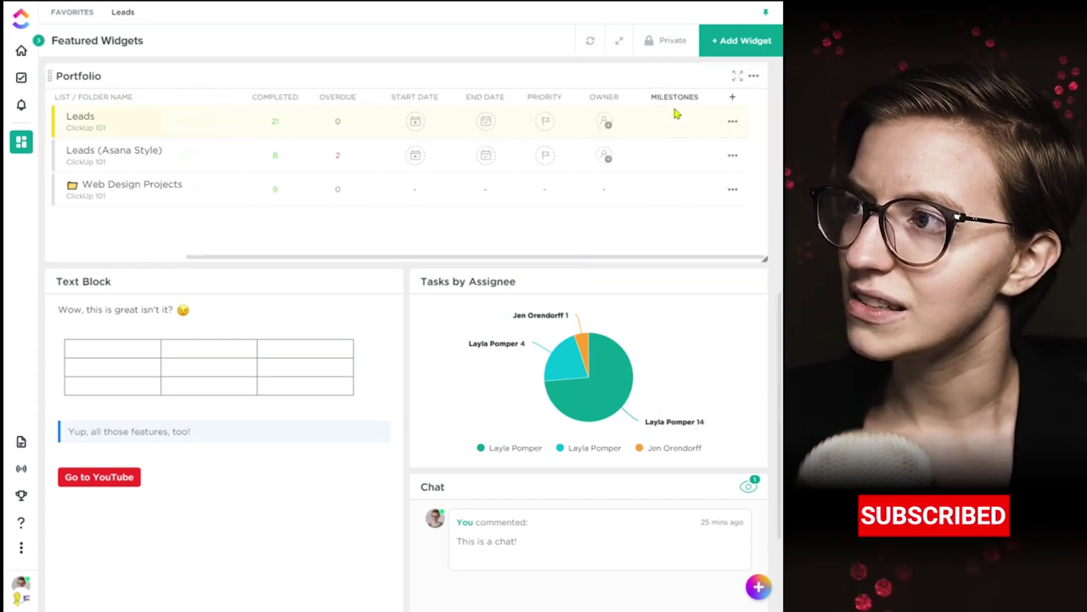
pyautogui.click(733, 100)
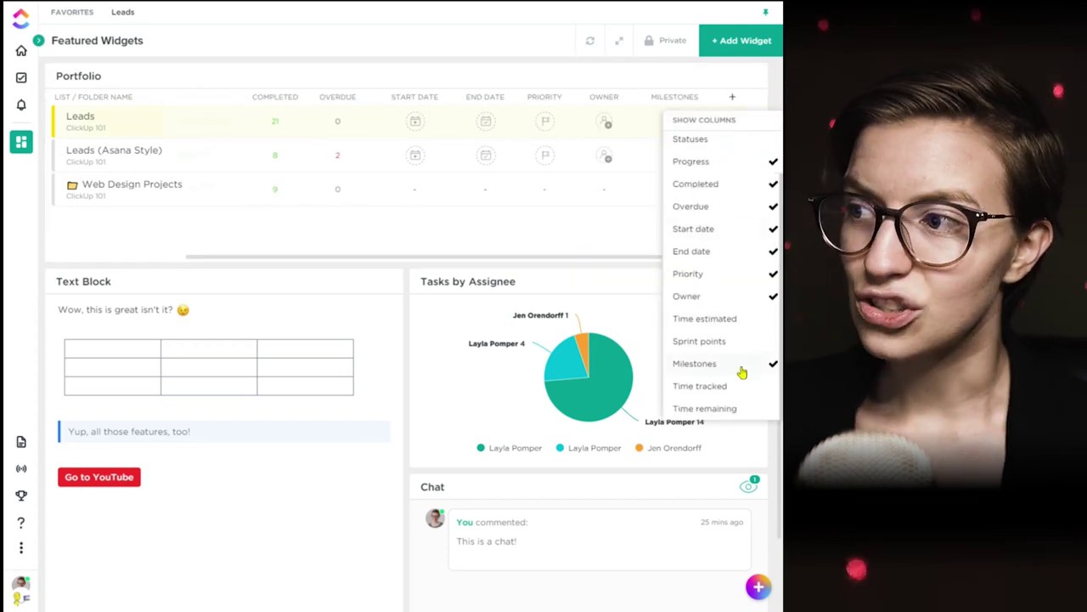
pyautogui.scroll(2, 718, 327)
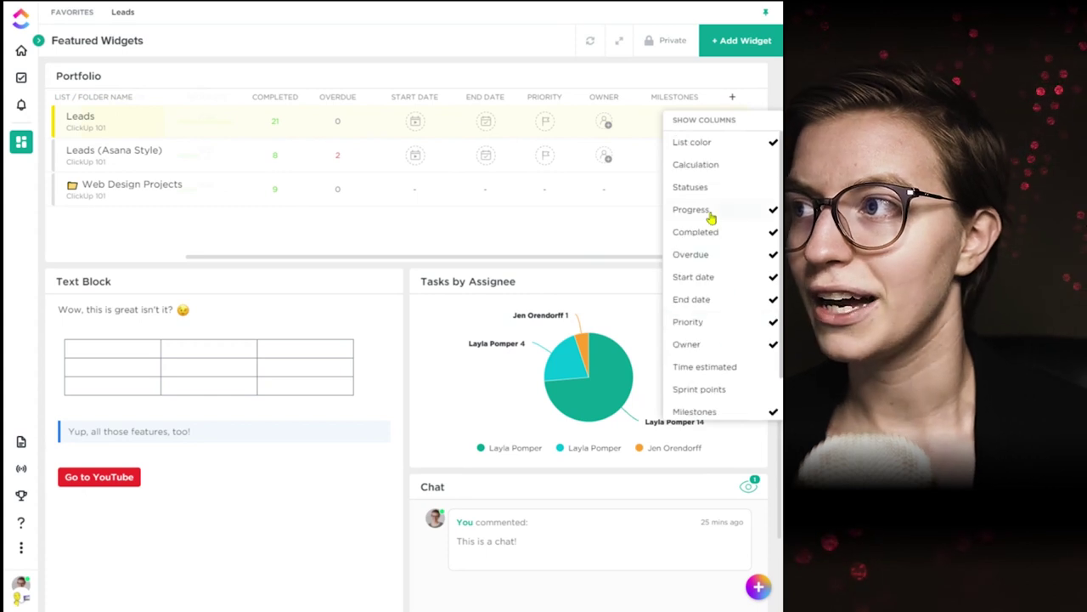
pyautogui.click(705, 187)
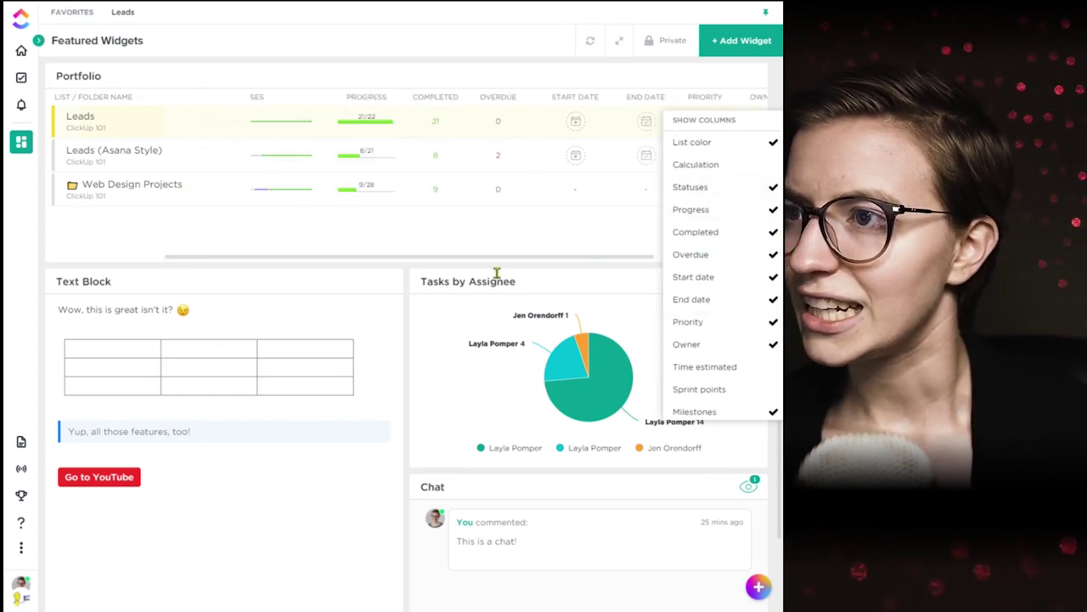
# Step: Examine the Portfolio widget's list colors, status breakdown, progress, dates, priority and owner columns for each list and folder
pyautogui.moveTo(458, 258); pyautogui.dragTo(317, 256)
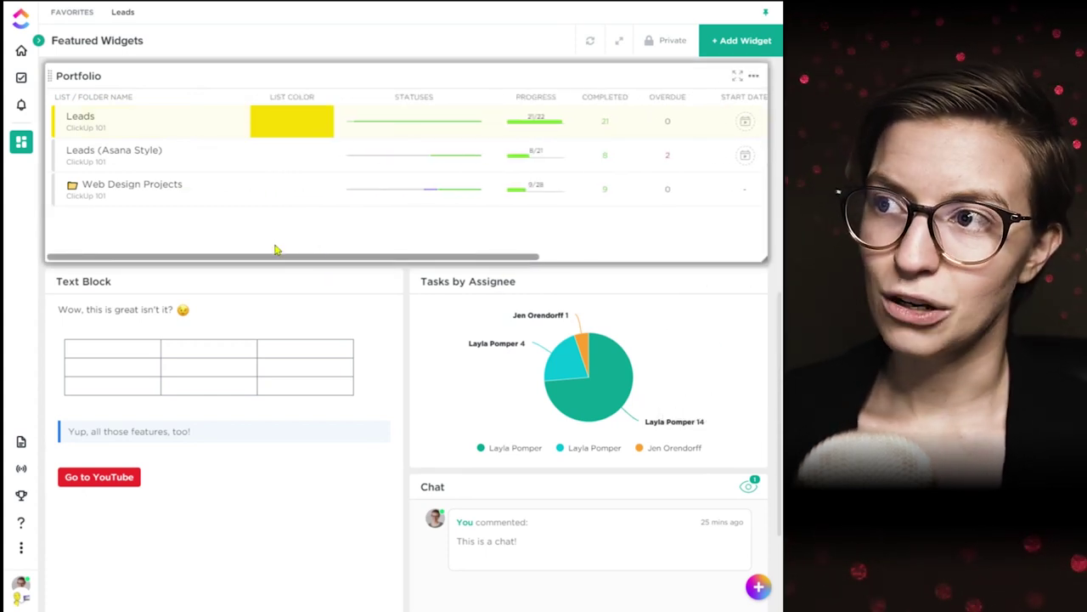
pyautogui.moveTo(352, 125)
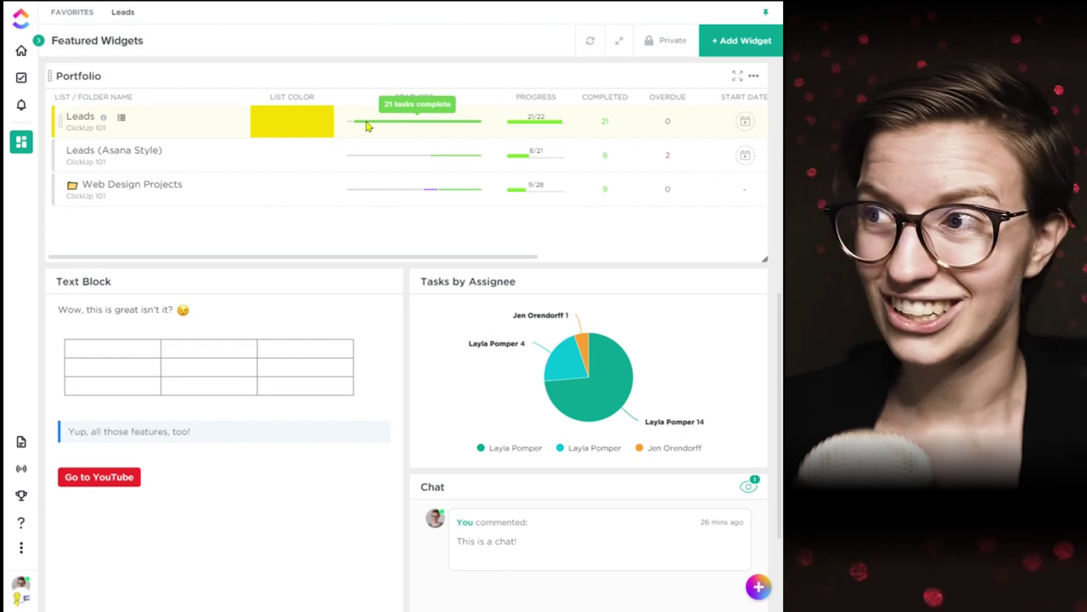
pyautogui.moveTo(544, 126)
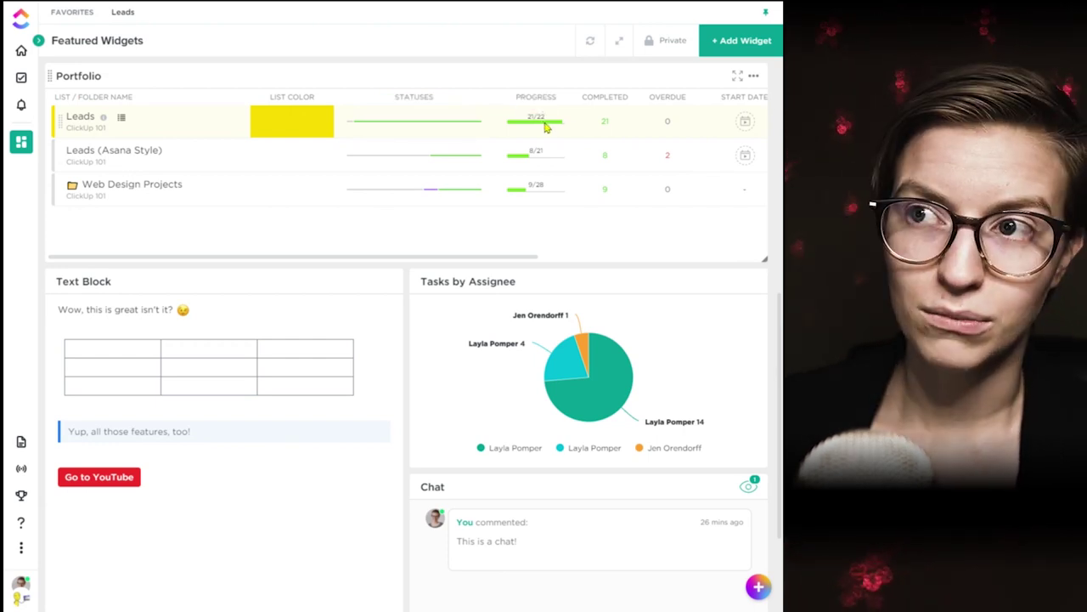
pyautogui.scroll(6, 457, 413)
pyautogui.scroll(-8, 458, 415)
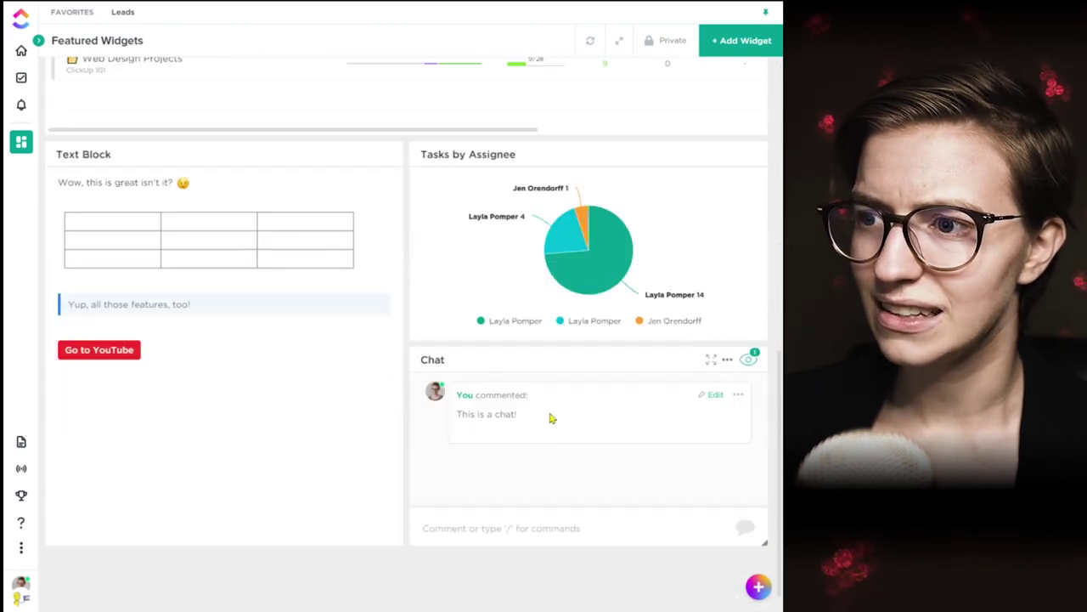
pyautogui.scroll(4, 507, 417)
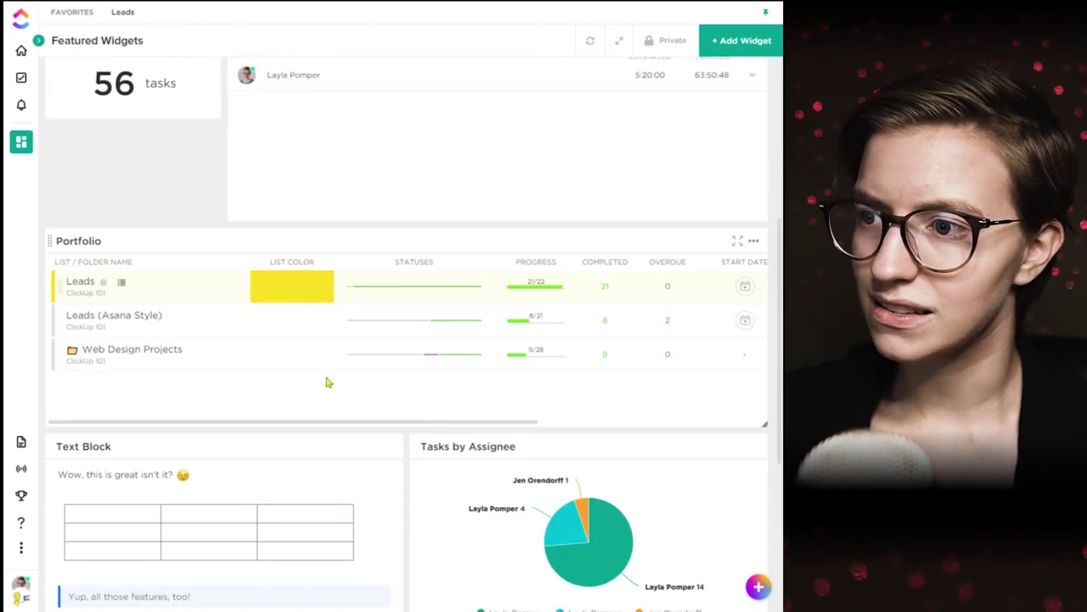
pyautogui.moveTo(381, 422); pyautogui.dragTo(544, 423)
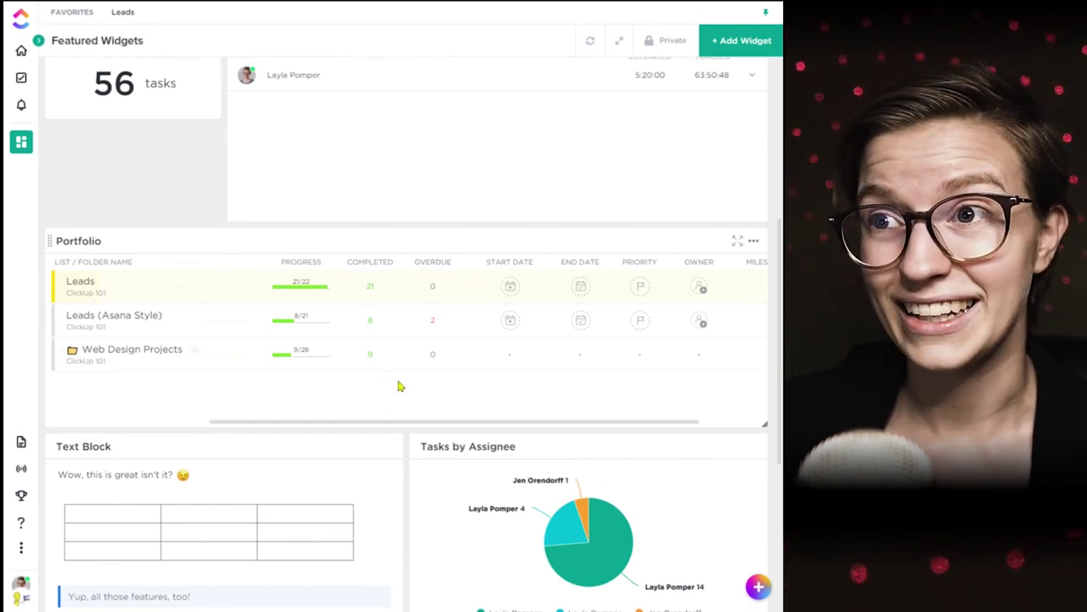
pyautogui.moveTo(476, 422); pyautogui.dragTo(554, 432)
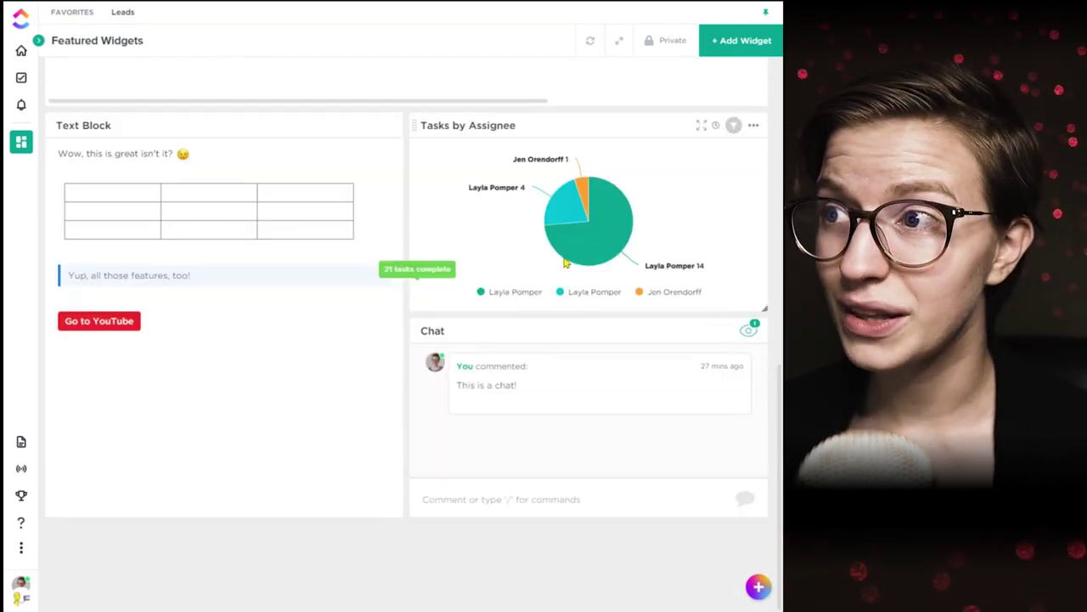
# Step: Review the featured widgets available to add, and close the selection without adding one
pyautogui.click(741, 40)
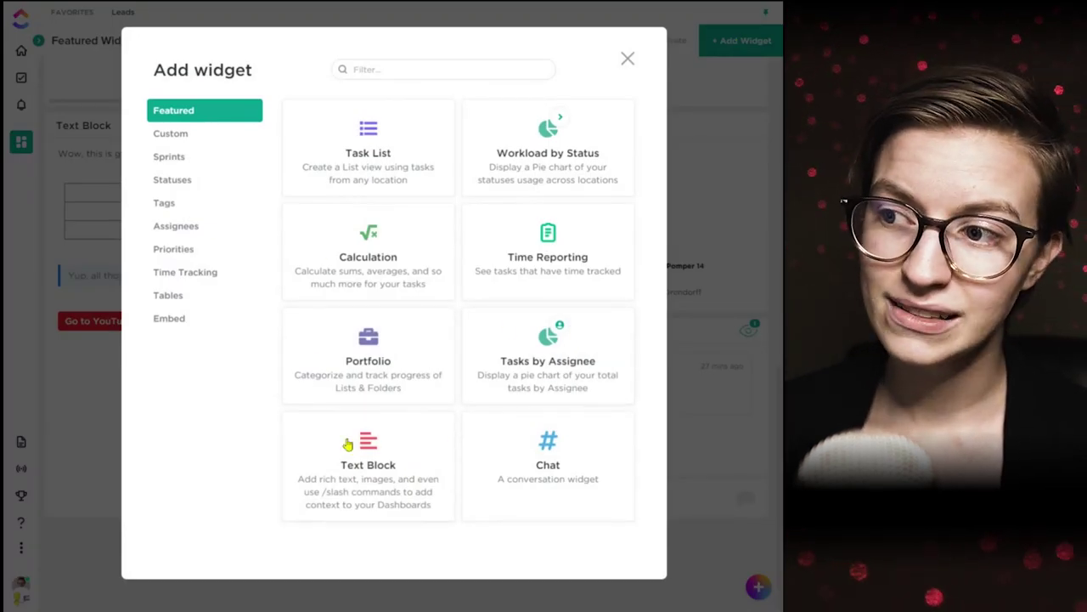
pyautogui.click(728, 476)
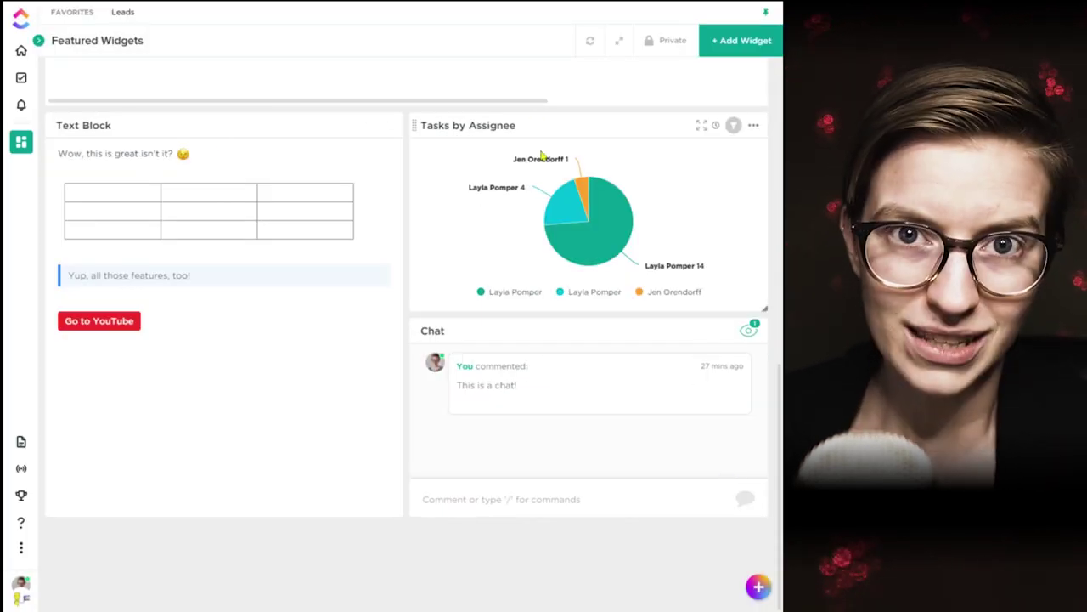
# Step: Exclude All My 4-Week Projects from the Tasks by Assignee widget's locations, turn on Display as percent and save the settings
pyautogui.click(753, 126)
pyautogui.click(735, 148)
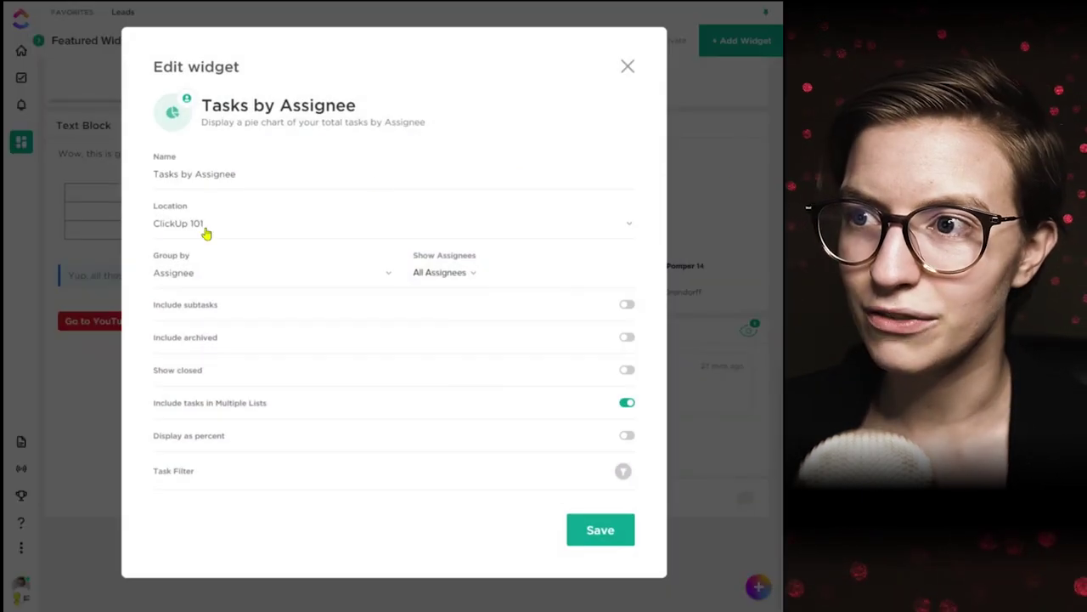
pyautogui.click(182, 223)
pyautogui.click(243, 290)
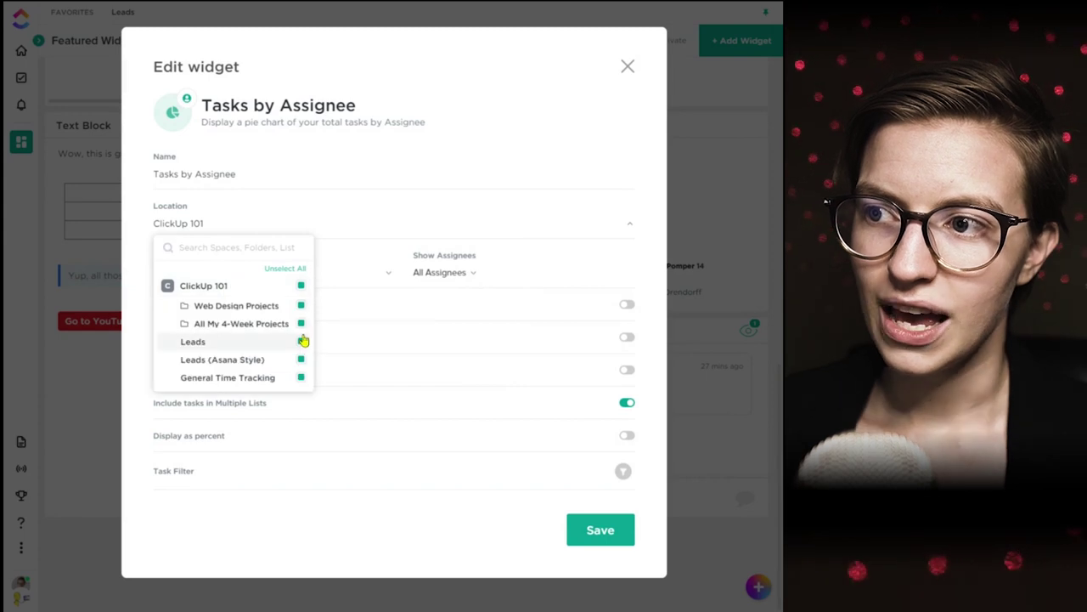
pyautogui.click(302, 324)
pyautogui.click(357, 306)
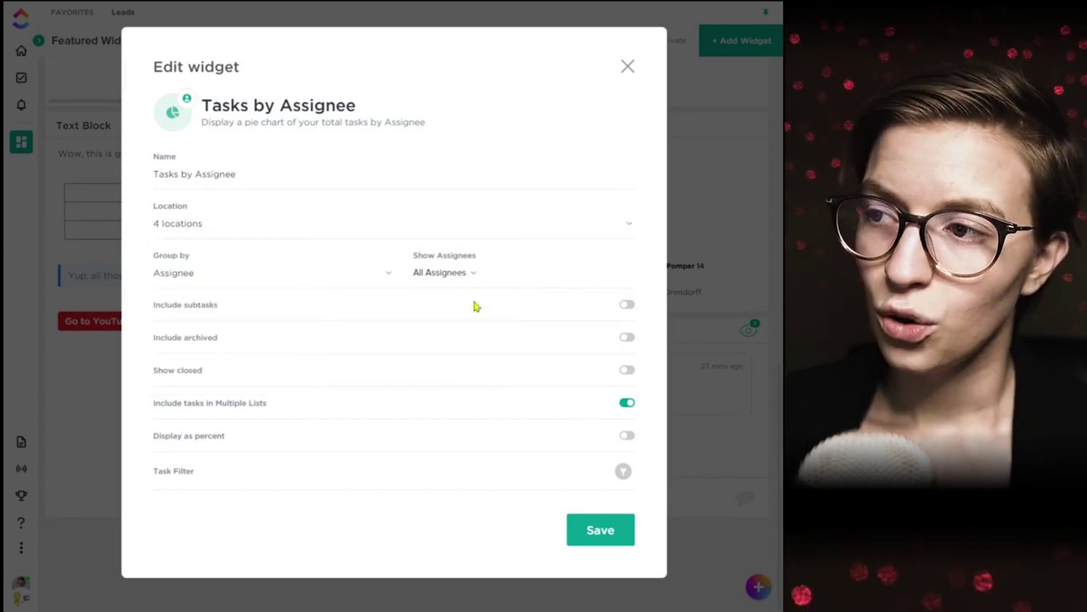
pyautogui.click(181, 275)
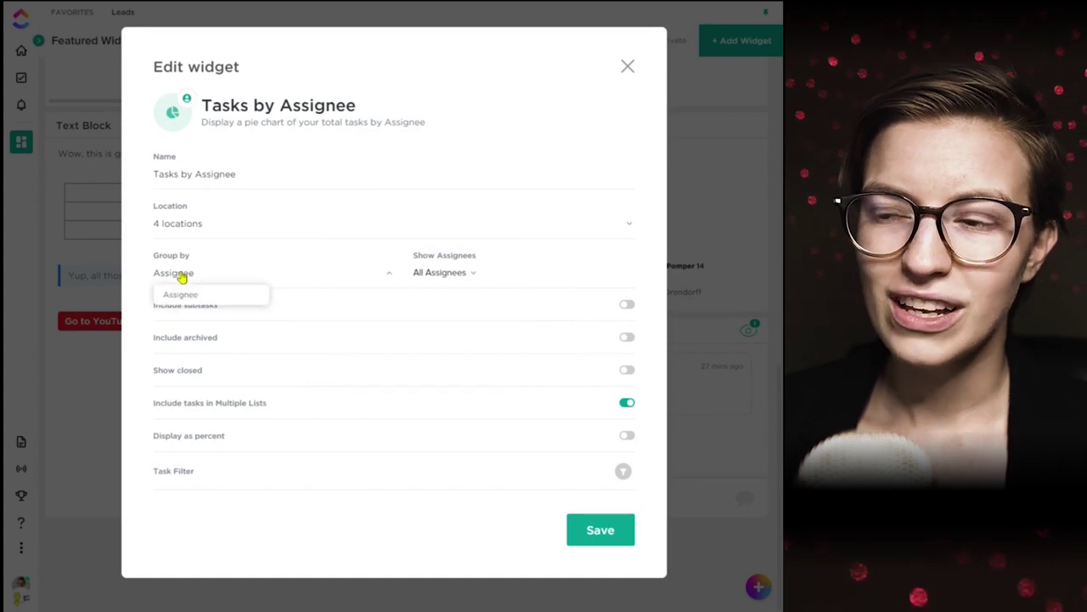
pyautogui.click(184, 276)
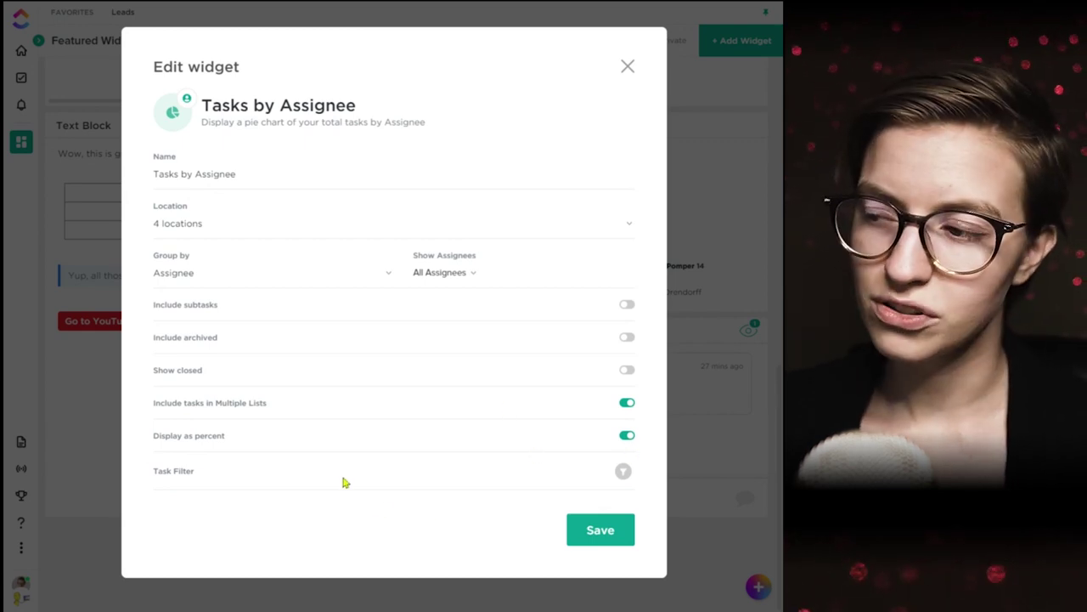
pyautogui.click(576, 544)
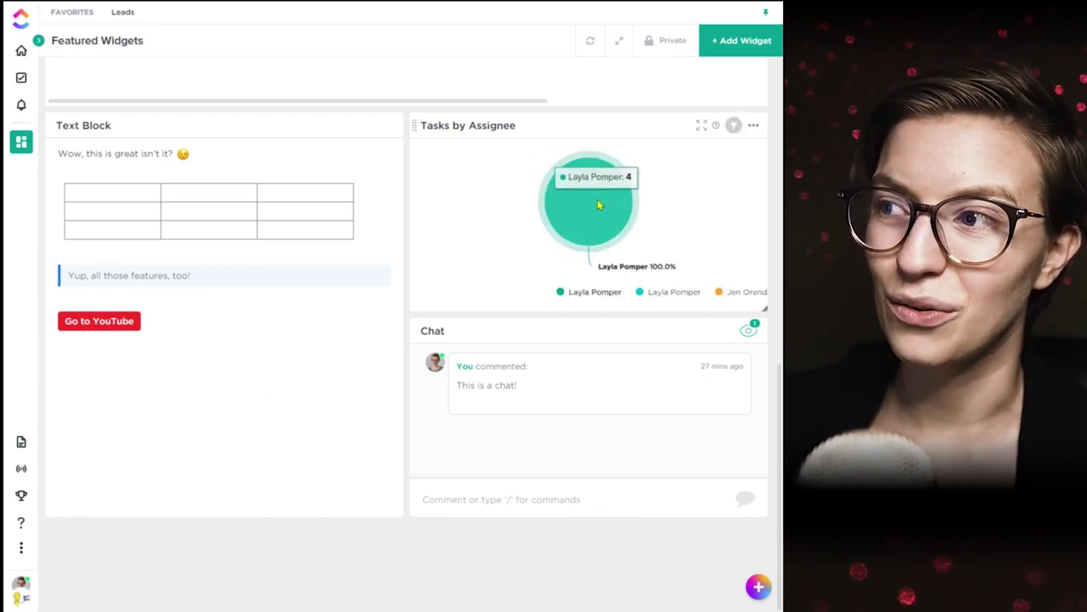
# Step: Set the Tasks by Assignee widget's location back to the whole ClickUp 101 space and save
pyautogui.click(755, 130)
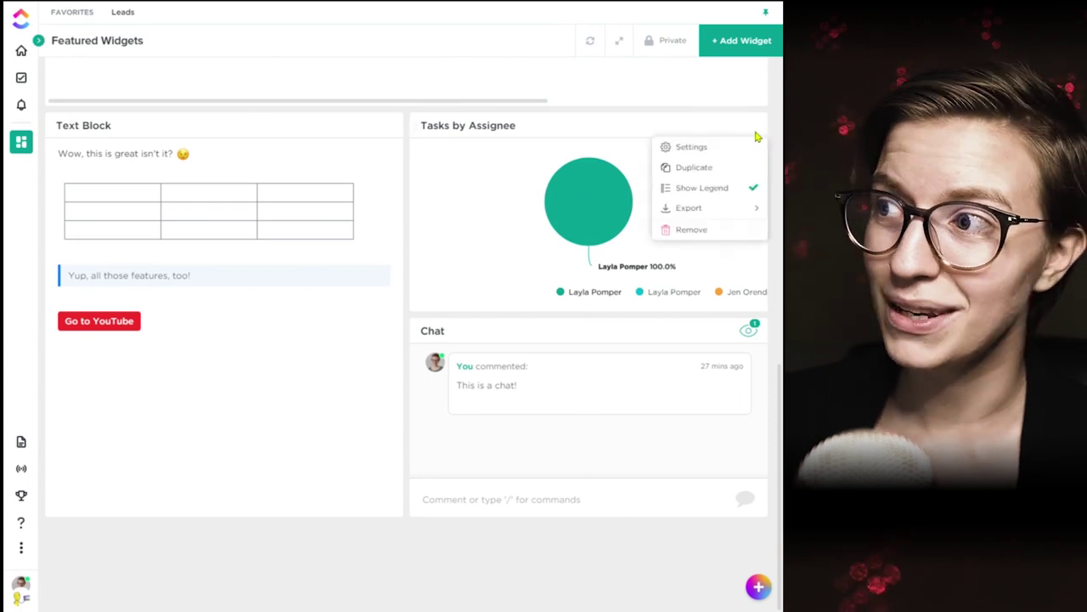
pyautogui.click(738, 148)
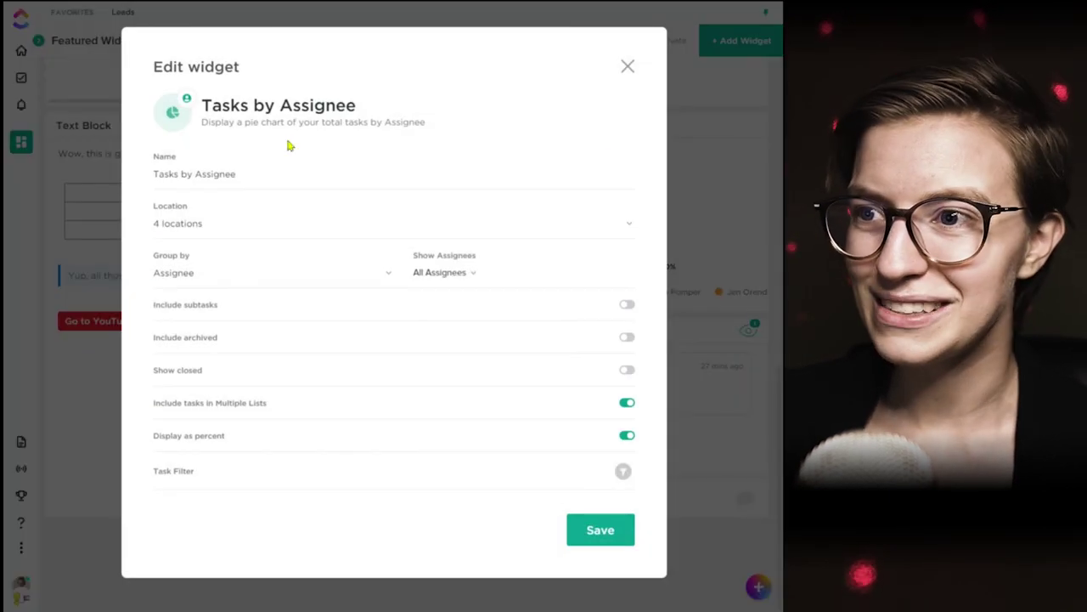
pyautogui.click(206, 224)
pyautogui.click(306, 285)
pyautogui.click(400, 226)
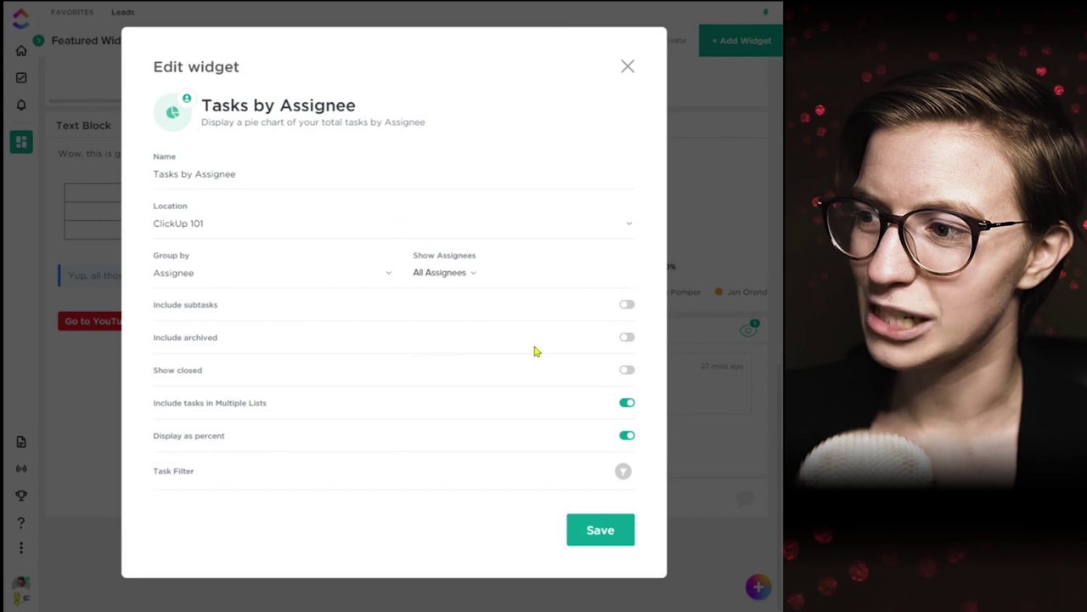
pyautogui.click(591, 529)
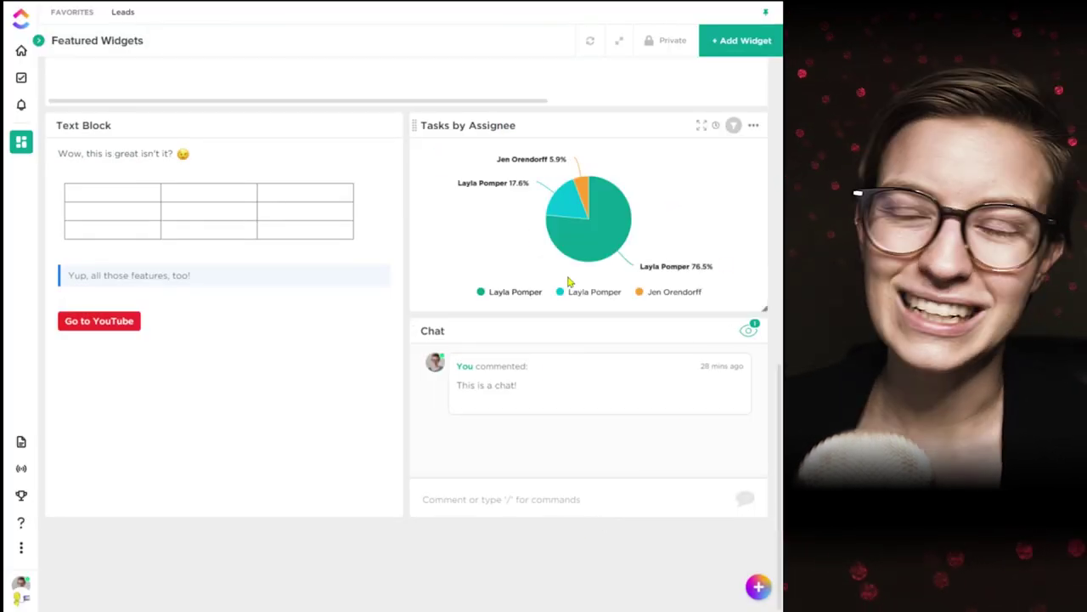
# Step: Hide the legend of the Tasks by Assignee chart and show it again
pyautogui.moveTo(608, 241)
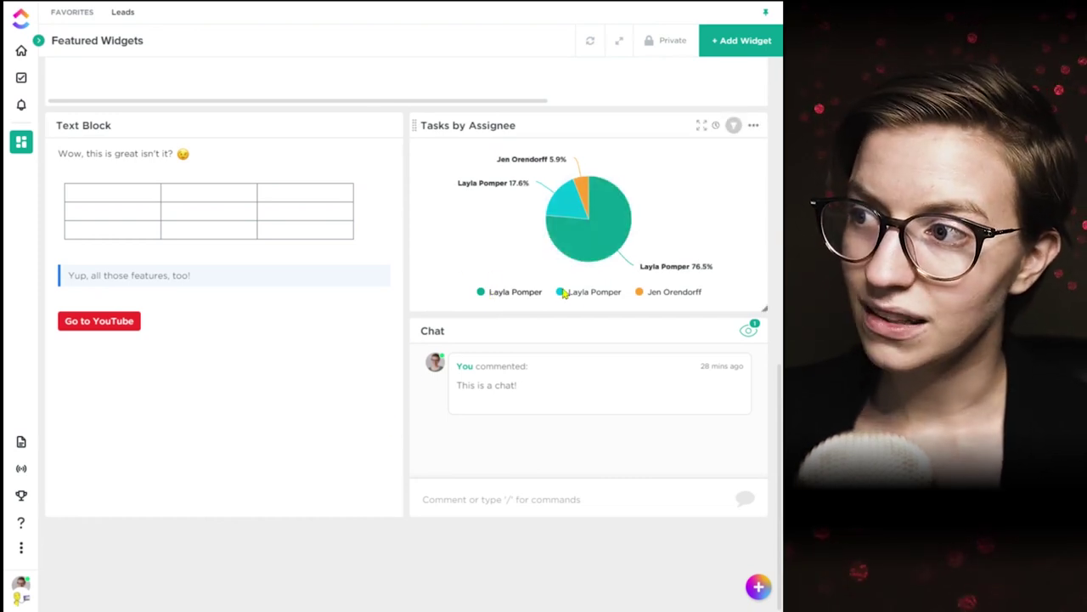
pyautogui.click(756, 127)
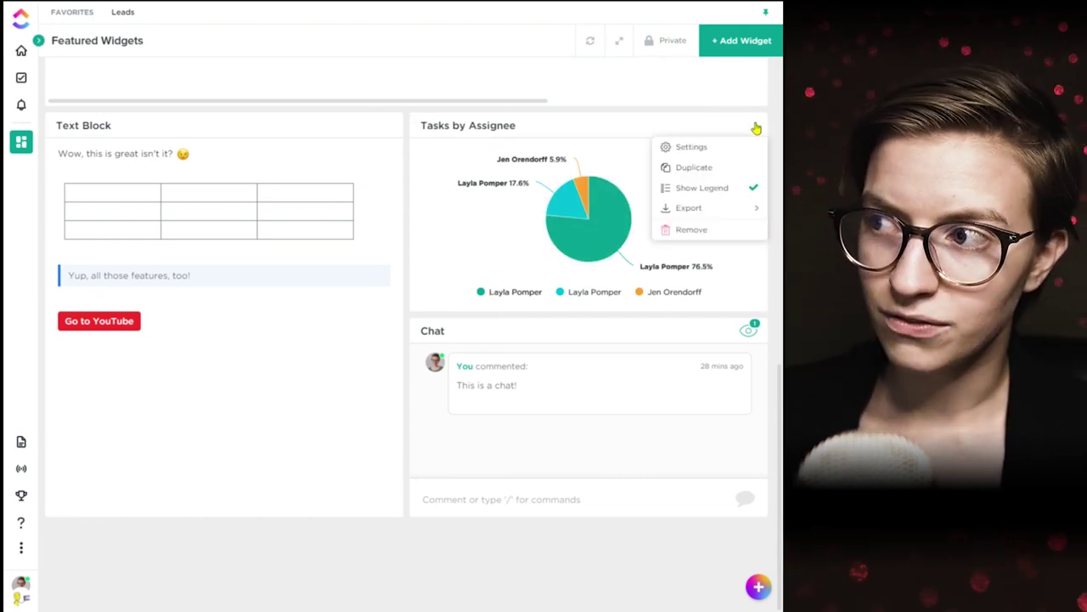
pyautogui.click(690, 187)
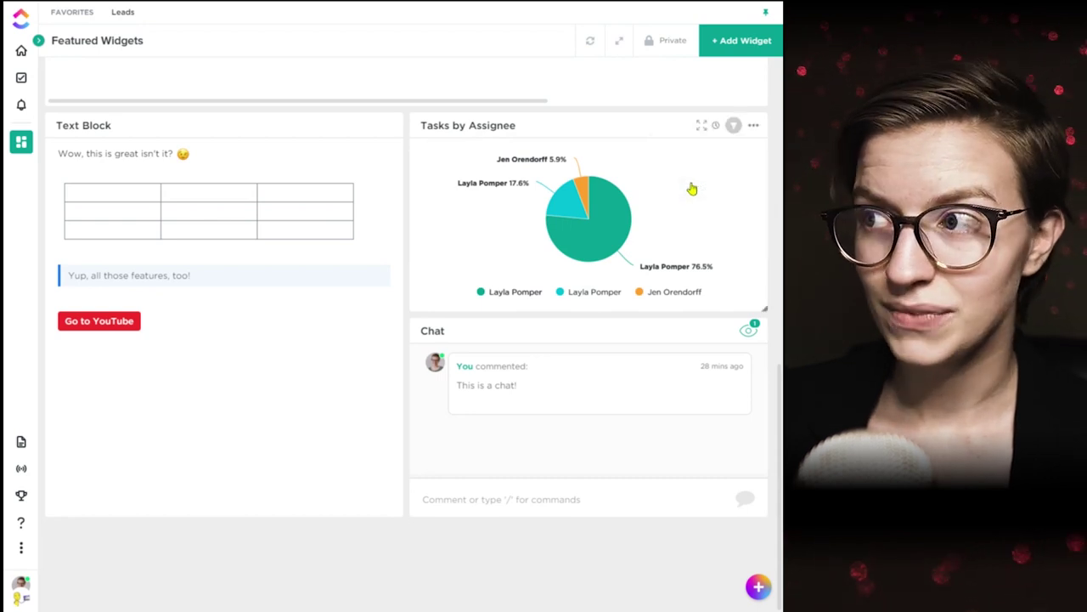
pyautogui.click(754, 125)
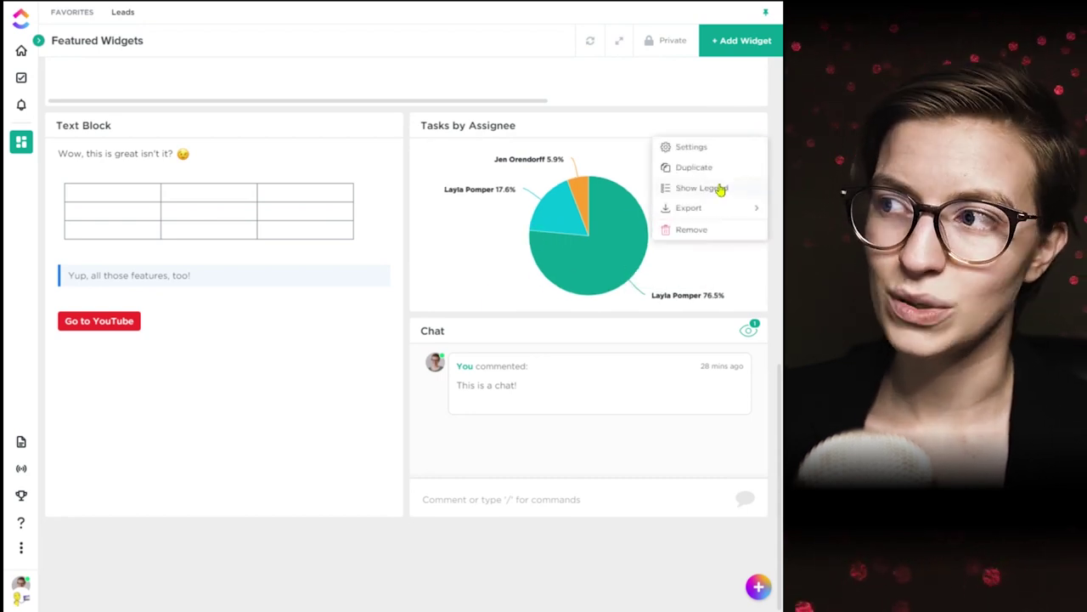
pyautogui.click(720, 188)
# Step: Hide and restore the light-blue assignee in the Tasks by Assignee chart, and hide the orange assignee
pyautogui.click(590, 292)
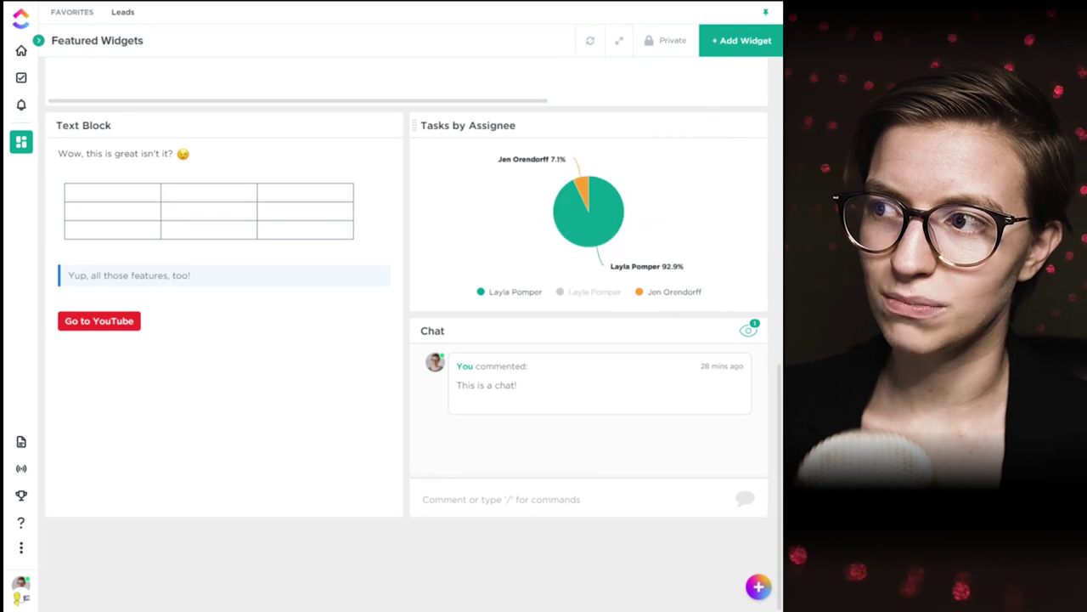
pyautogui.click(564, 293)
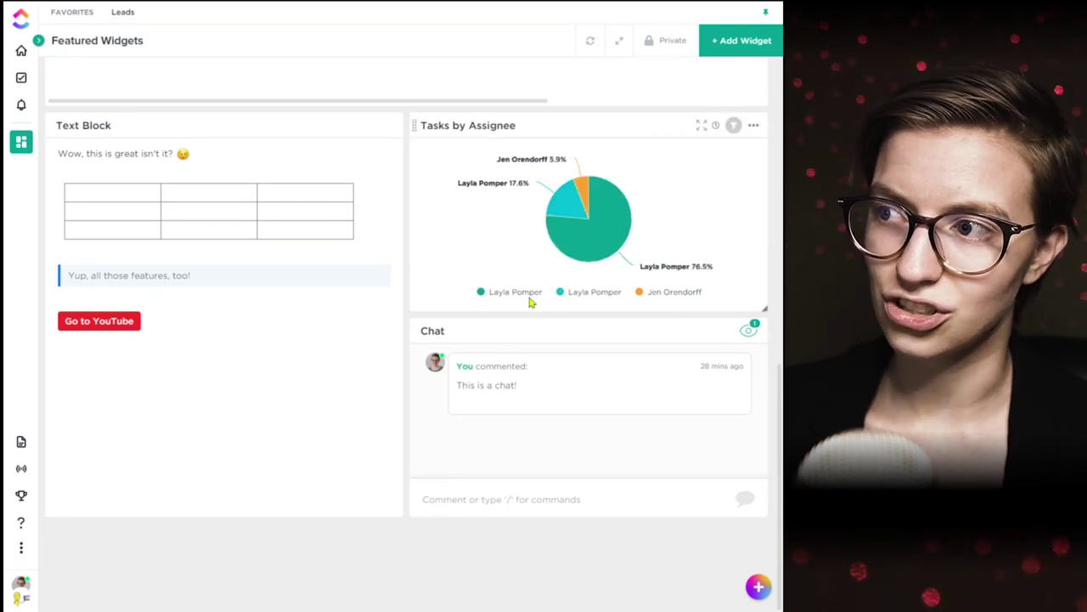
pyautogui.click(654, 292)
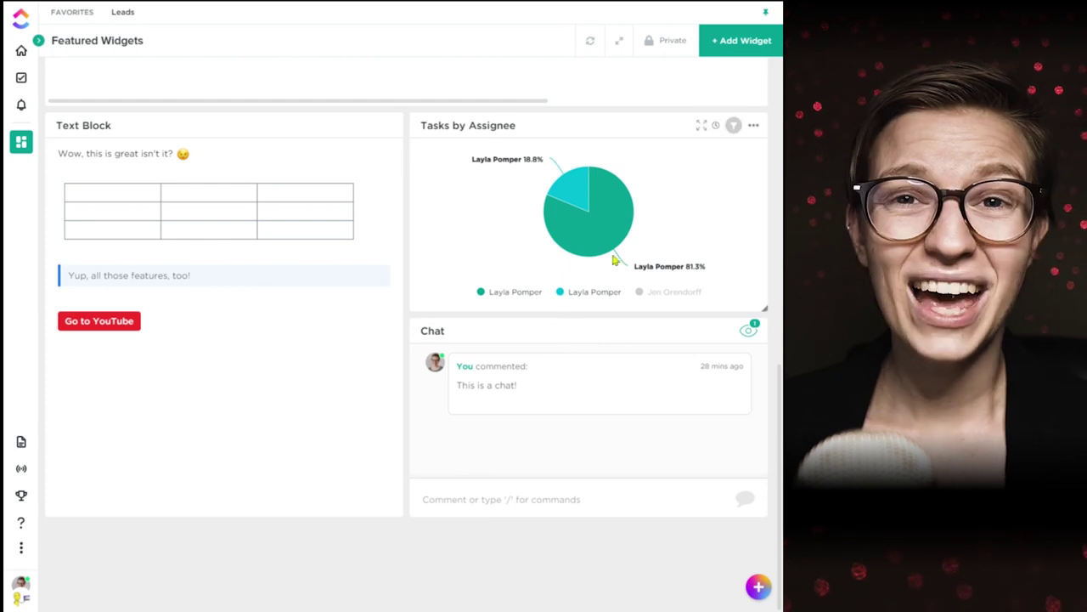
# Step: Refresh the dashboard's widget data immediately
pyautogui.moveTo(518, 171)
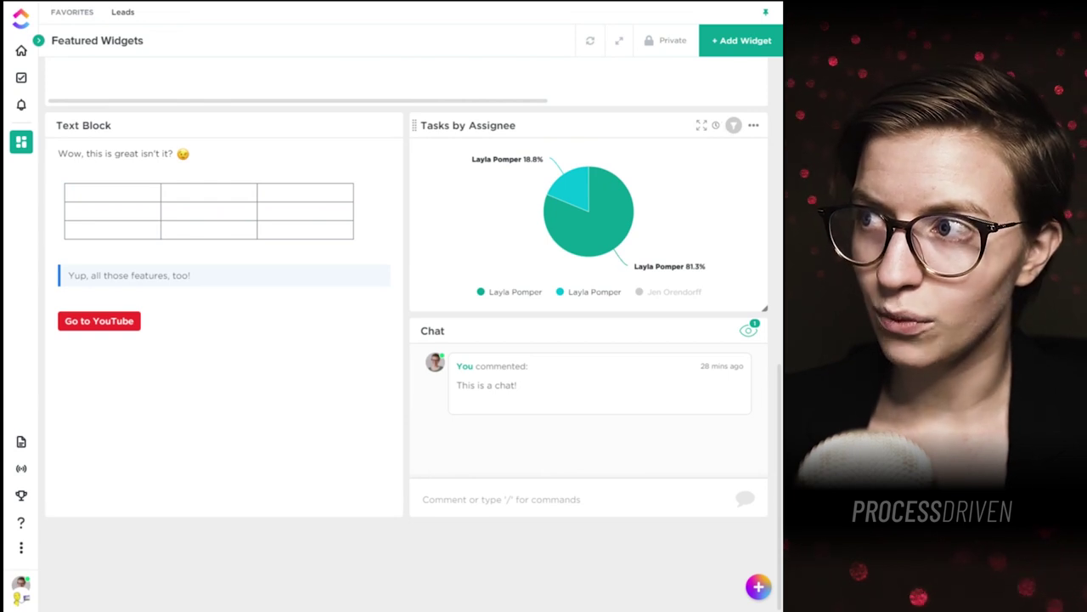
pyautogui.moveTo(715, 127)
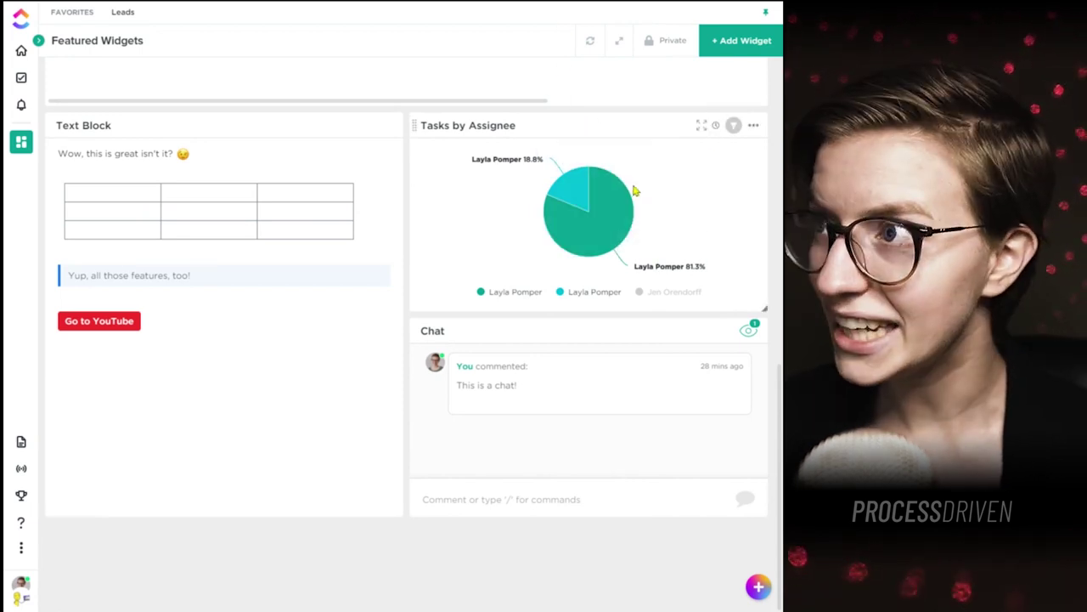
pyautogui.moveTo(588, 46)
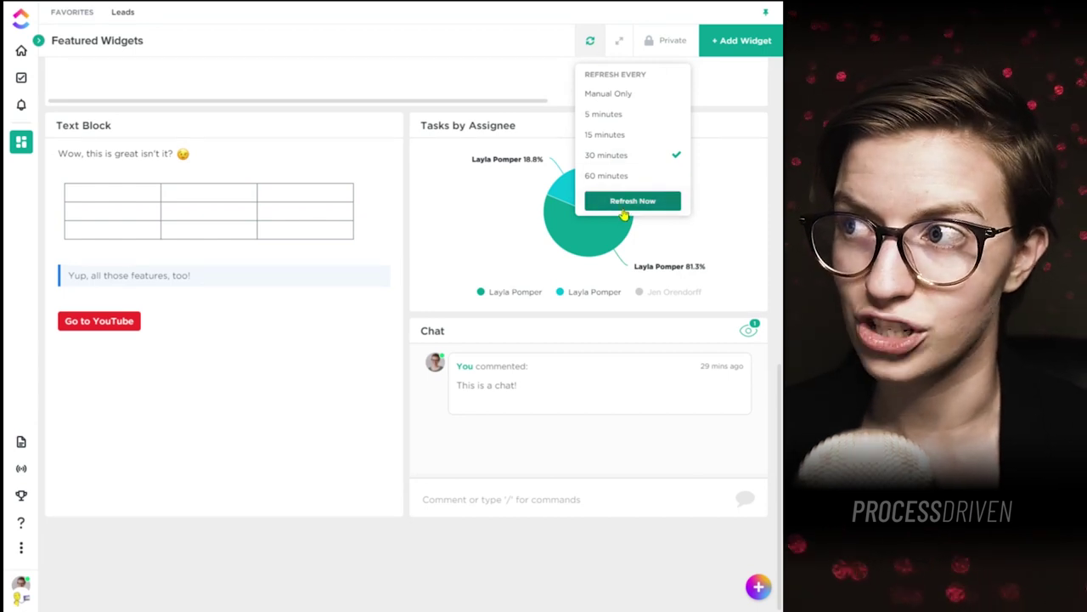
pyautogui.click(627, 201)
# Step: Check the Text Block entry among the featured widgets and add the line "llkjlkjlk" below the Go to YouTube button
pyautogui.click(741, 40)
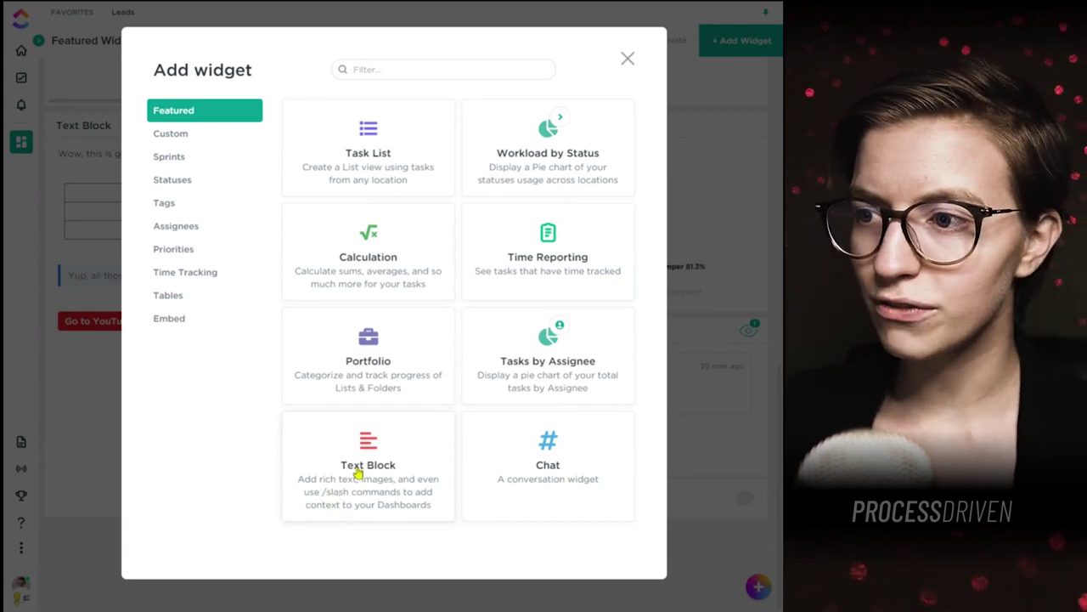
pyautogui.click(707, 477)
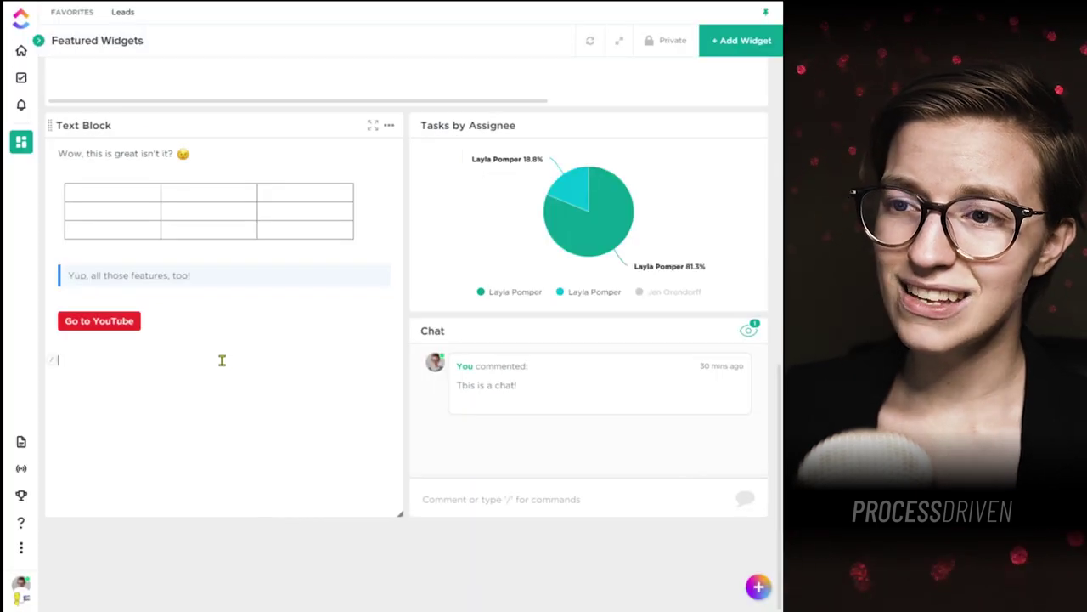
pyautogui.click(222, 365)
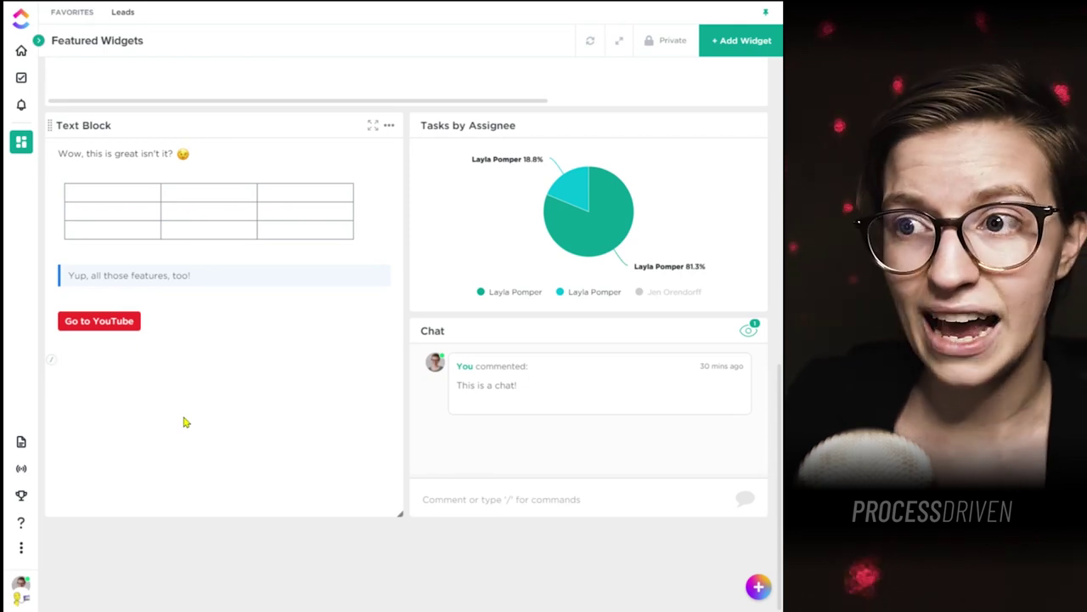
pyautogui.tripleClick(68, 261)
pyautogui.click(84, 362)
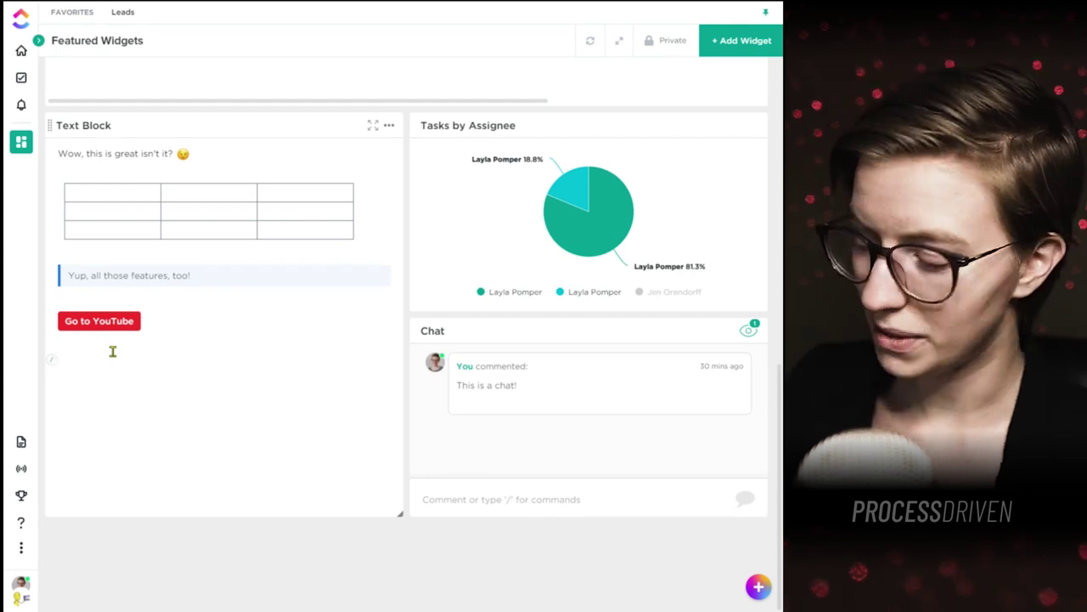
pyautogui.write('lkilklk')
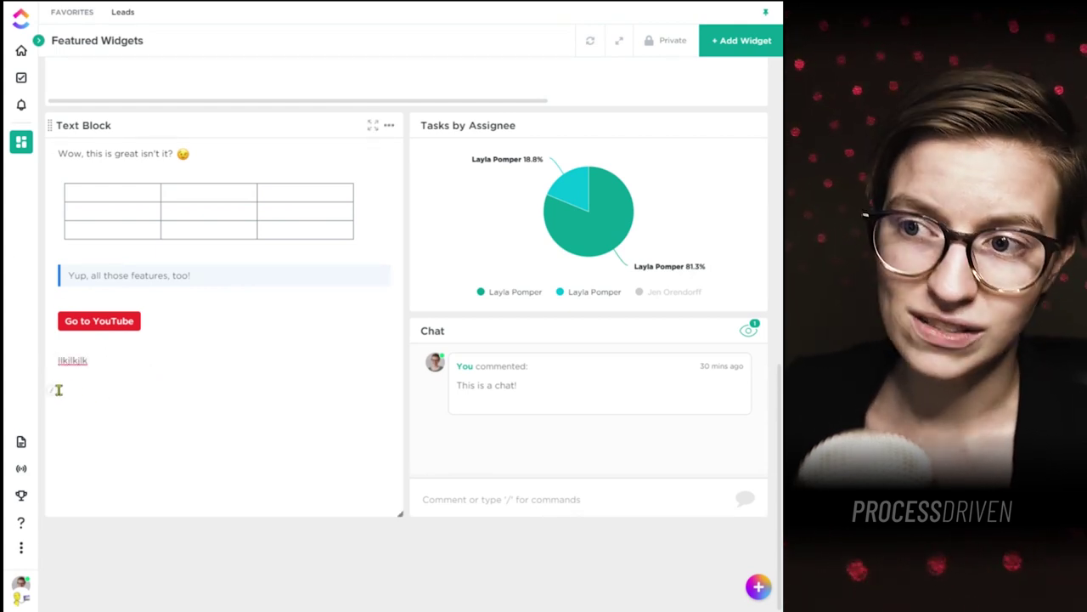
# Step: Browse the slash commands on a new line of the Text Block and try the YouTube embed
pyautogui.click(55, 392)
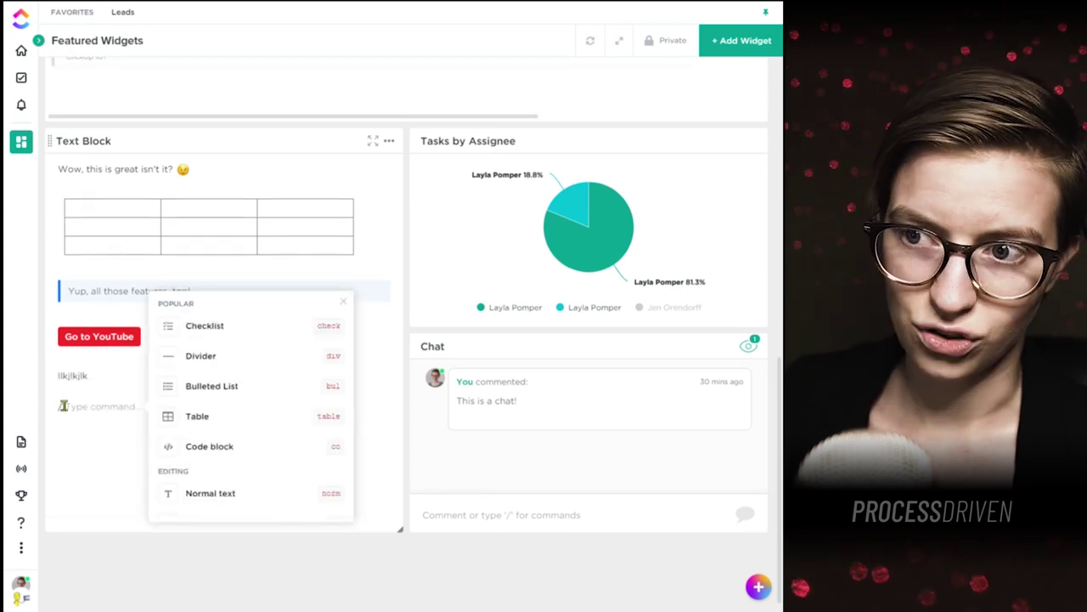
pyautogui.write('/')
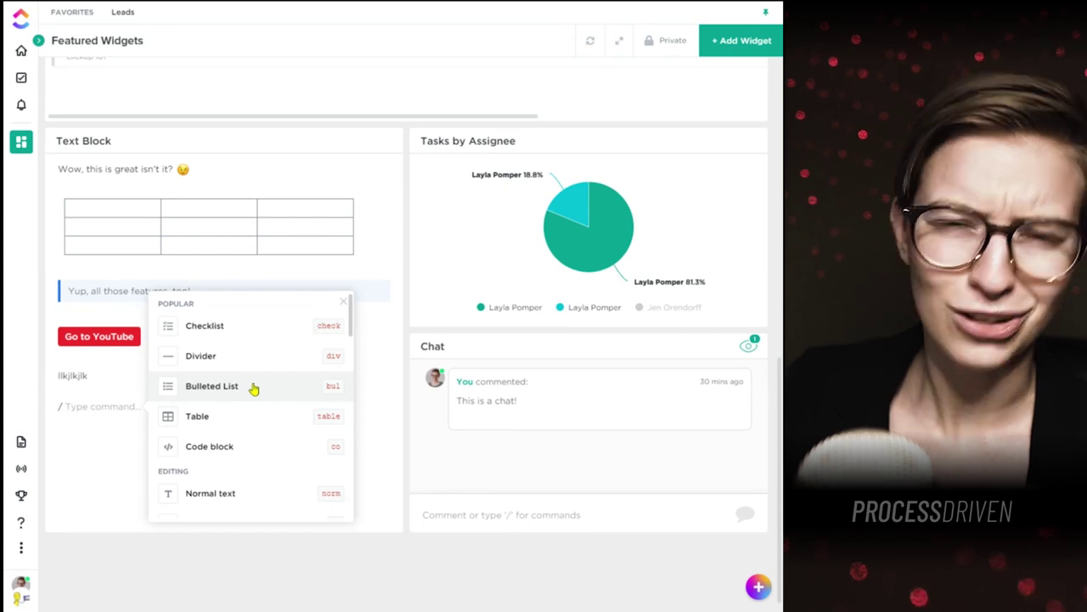
pyautogui.moveTo(352, 315); pyautogui.dragTo(360, 362)
pyautogui.scroll(5, 249, 382)
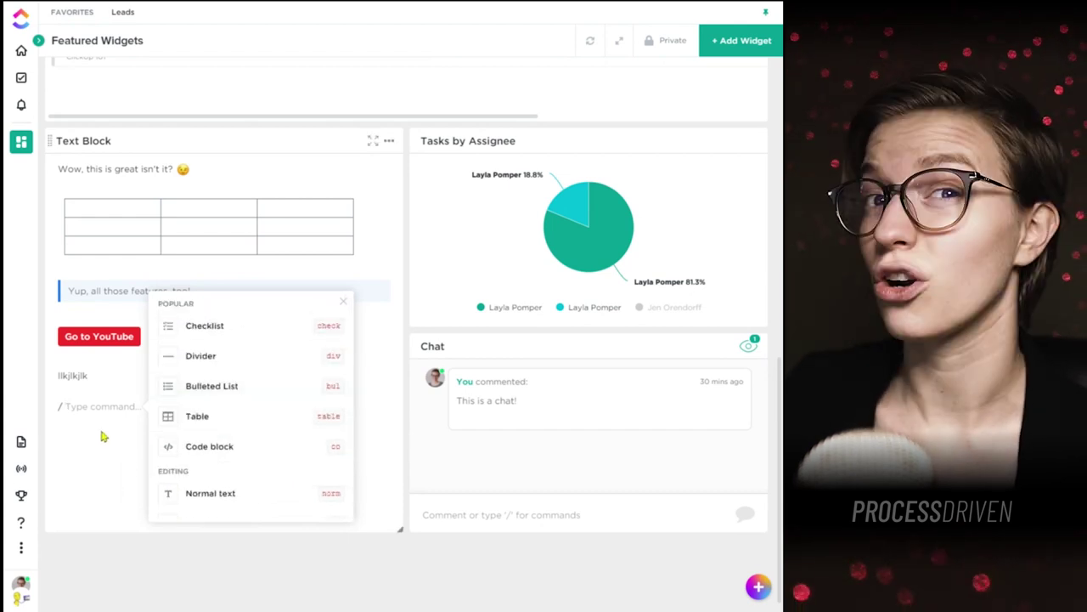
pyautogui.scroll(-10, 209, 425)
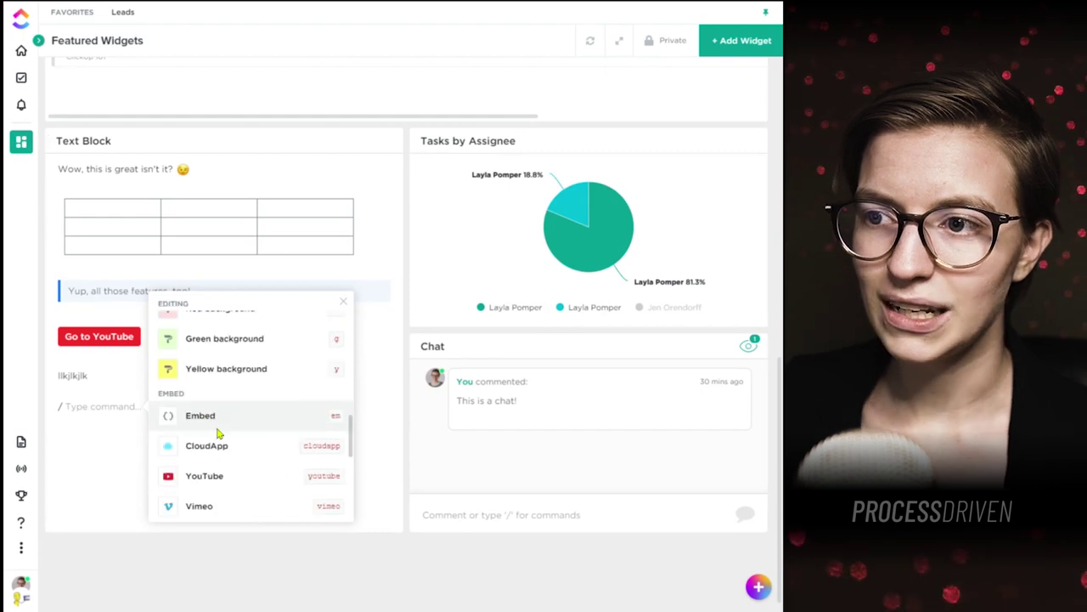
pyautogui.click(228, 484)
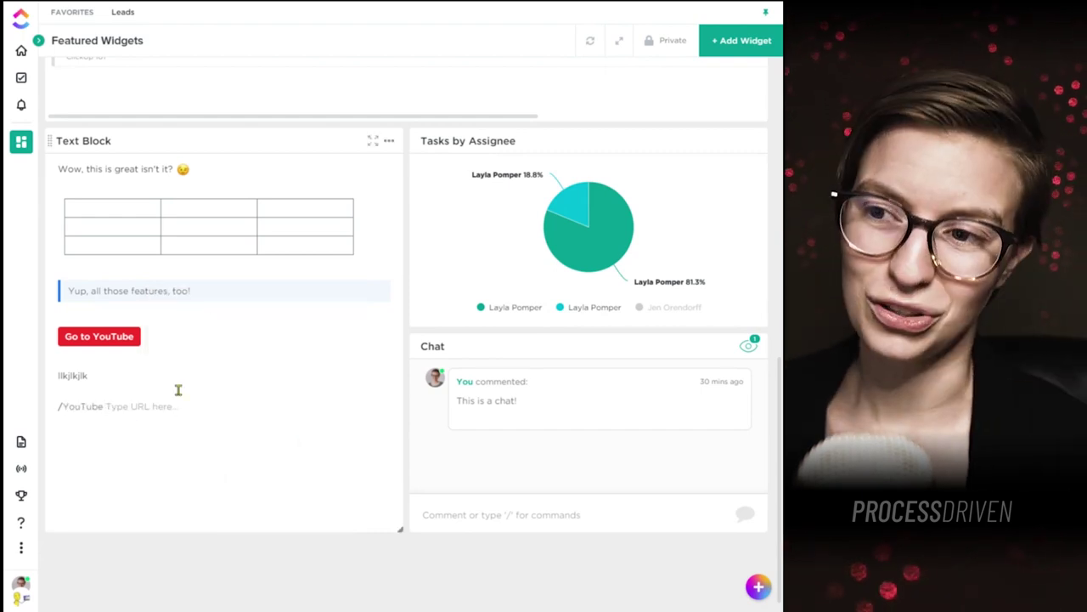
pyautogui.press('Escape')
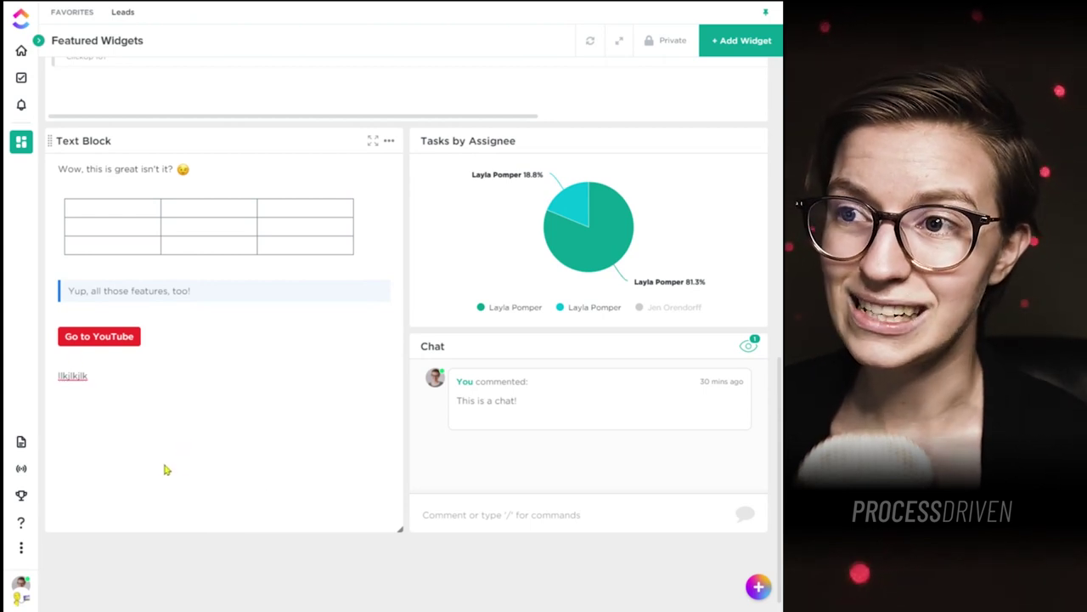
# Step: Rename the Text Block widget to "Text Blocklkj" and view it in full screen
pyautogui.click(121, 138)
pyautogui.write('lkj')
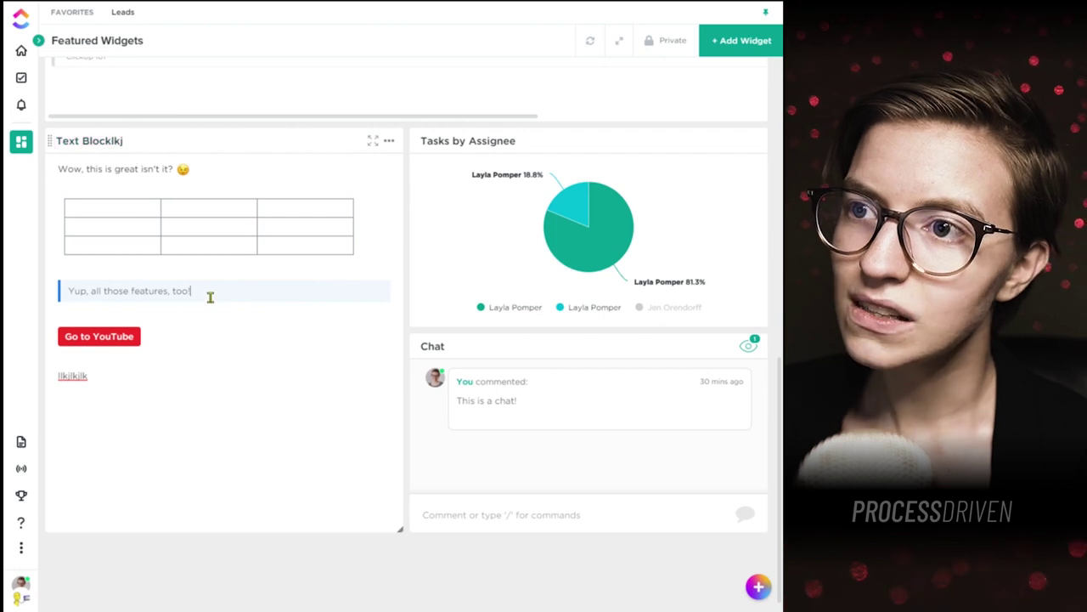
pyautogui.click(372, 141)
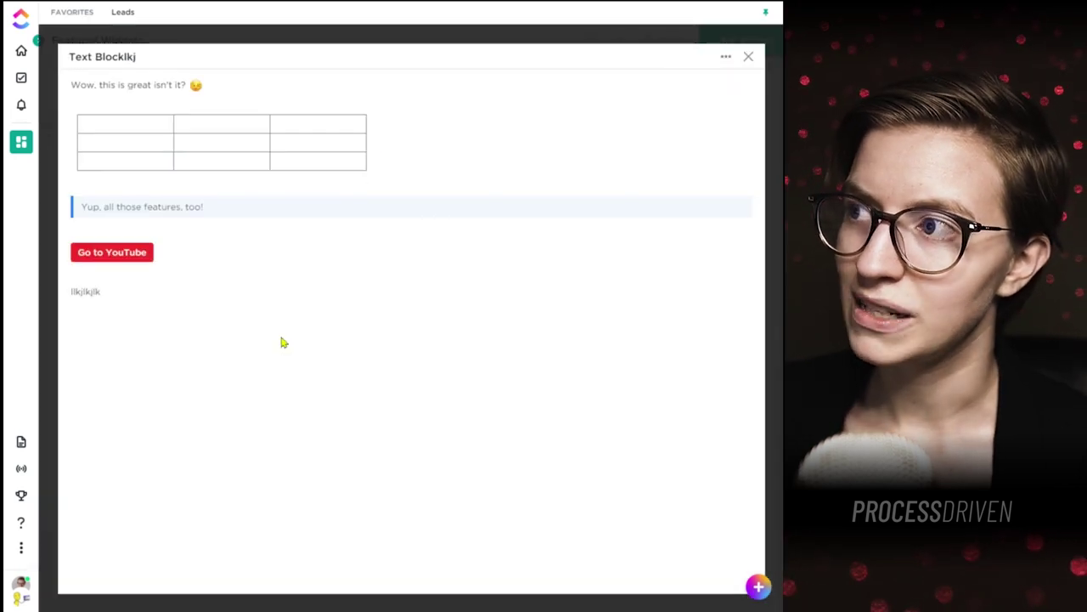
pyautogui.click(747, 57)
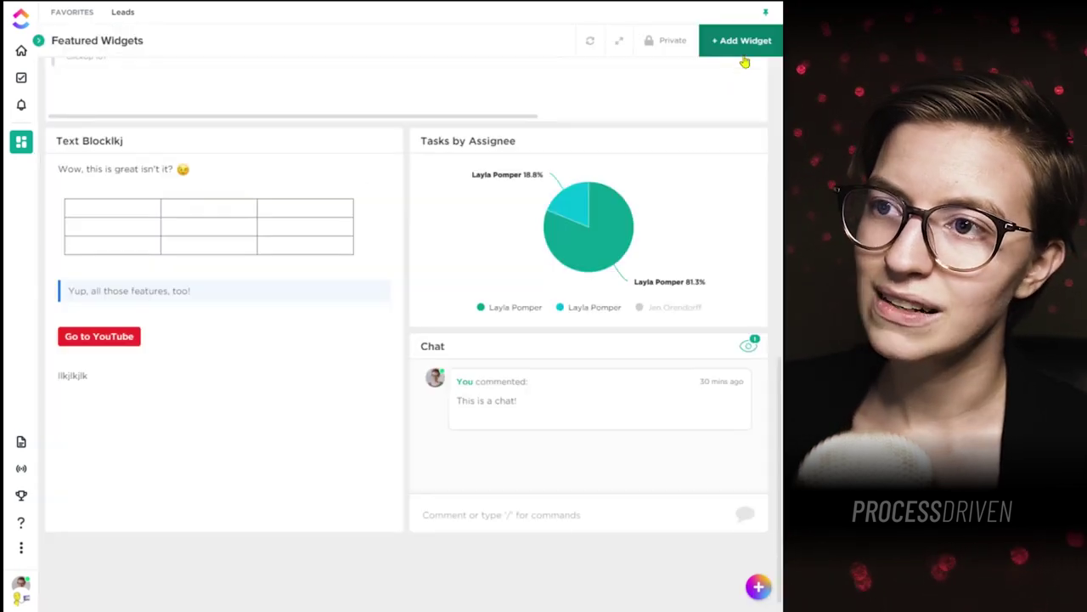
# Step: Enter "ANywhere else..." in the first cell of the Text Block widget's table
pyautogui.click(108, 200)
pyautogui.write('ANywhere els')
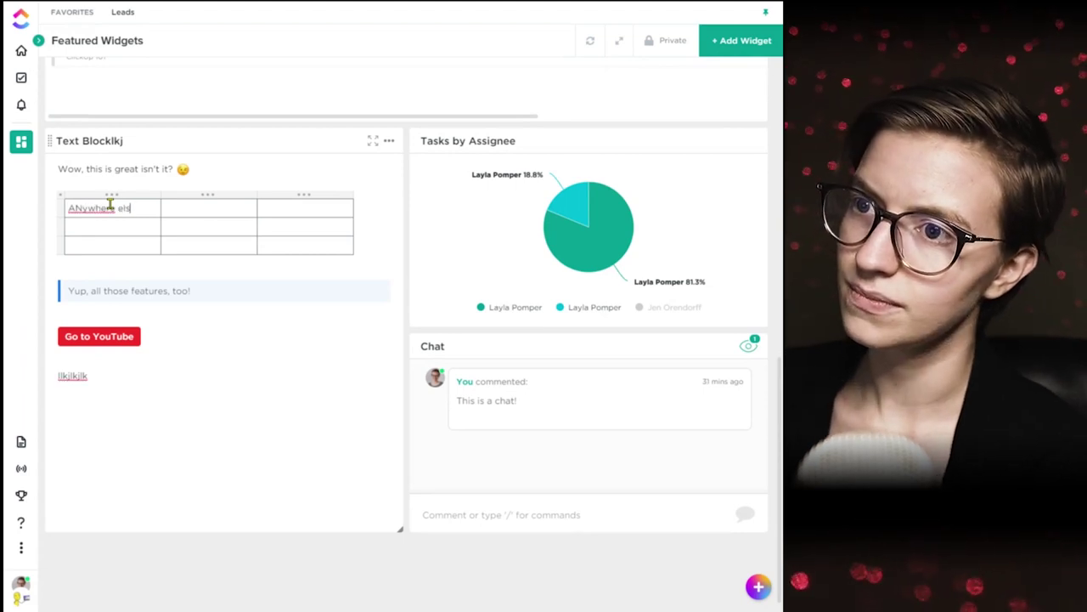
pyautogui.write('e...')
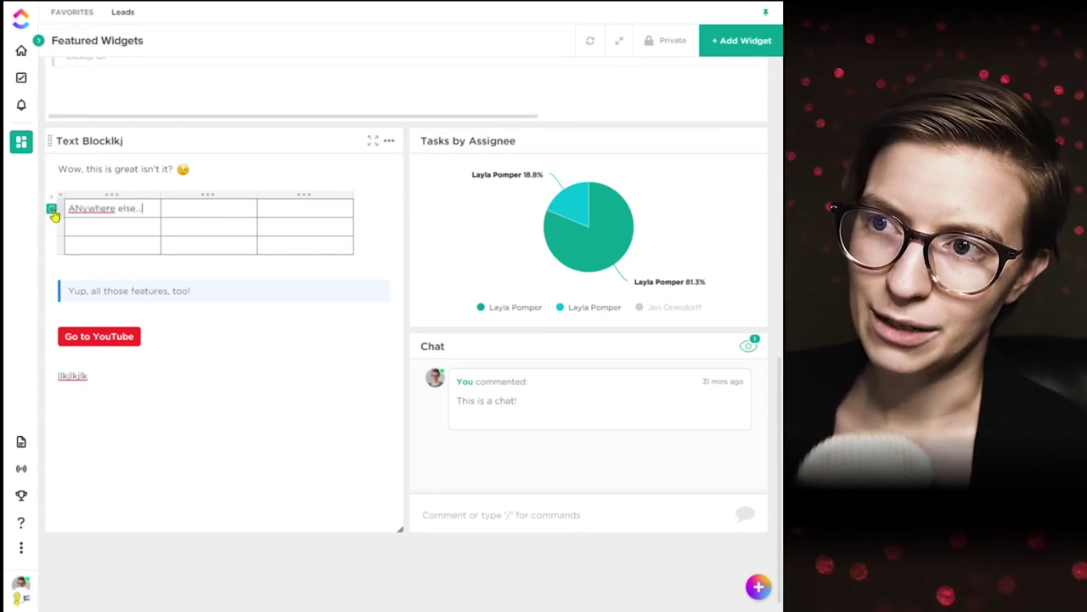
# Step: Delete the first row of the Text Block table and enter "This is good!" in bold in the first remaining cell
pyautogui.click(52, 209)
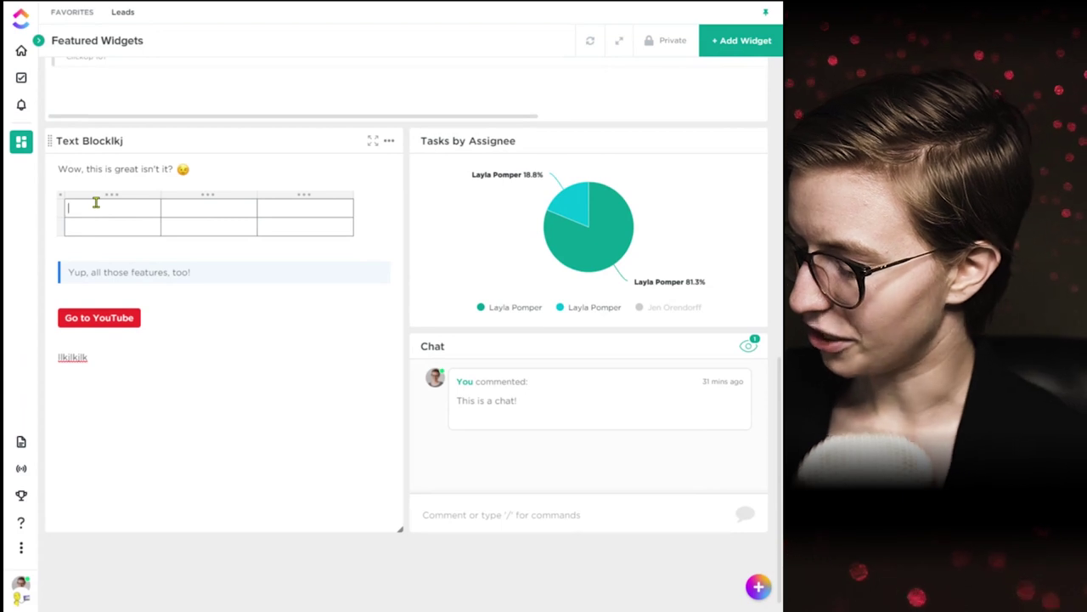
pyautogui.write('This is good!')
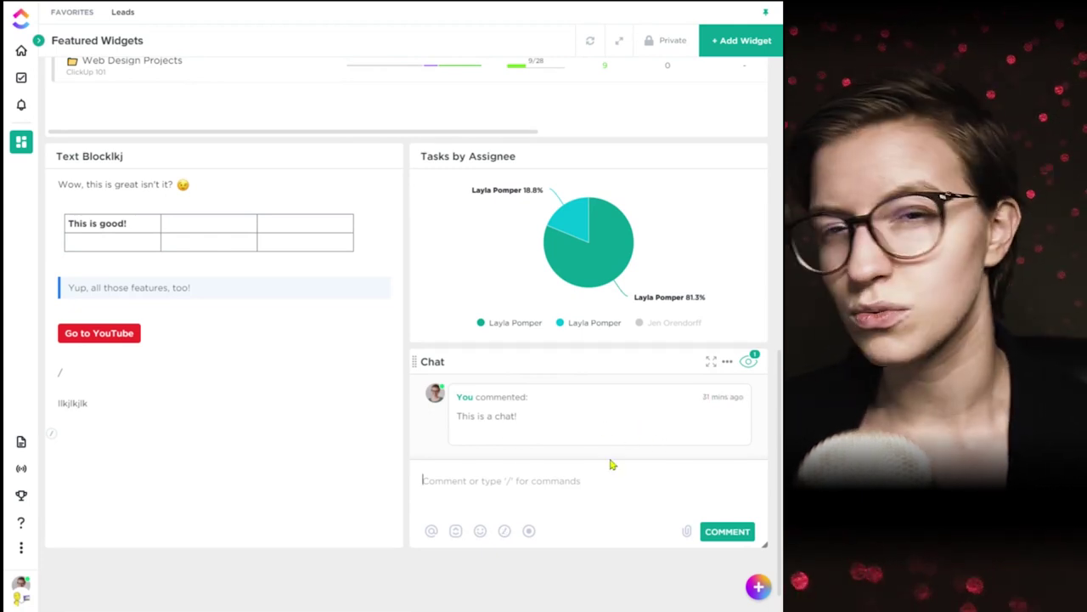
# Step: Activate the Chat widget's comment field and look at its mention, emoji, slash-command and attachment options
pyautogui.click(551, 451)
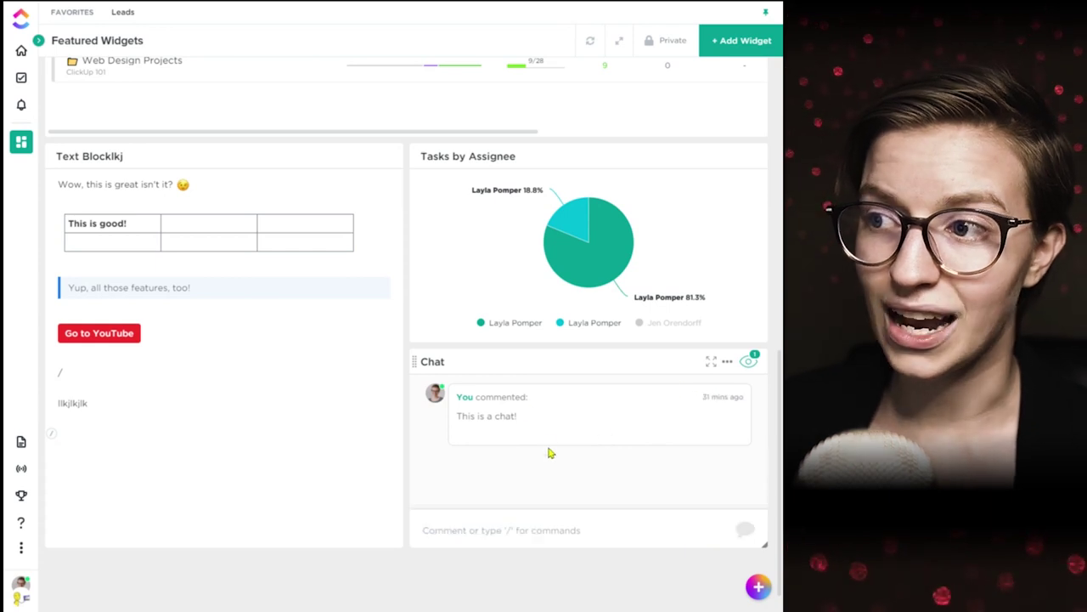
pyautogui.scroll(-1, 481, 541)
pyautogui.click(473, 508)
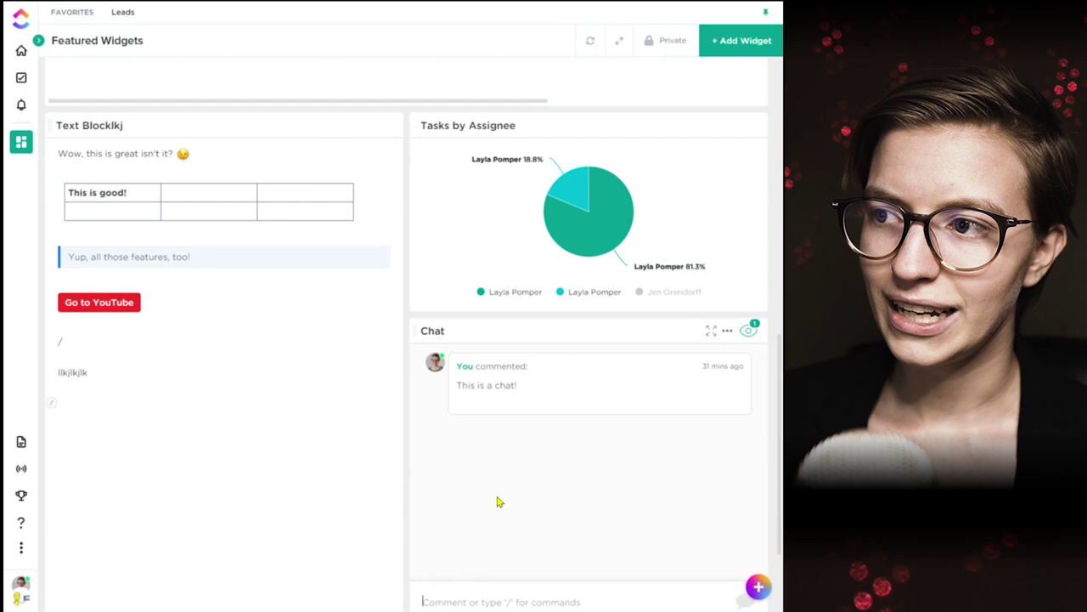
pyautogui.scroll(-2, 463, 499)
pyautogui.click(446, 451)
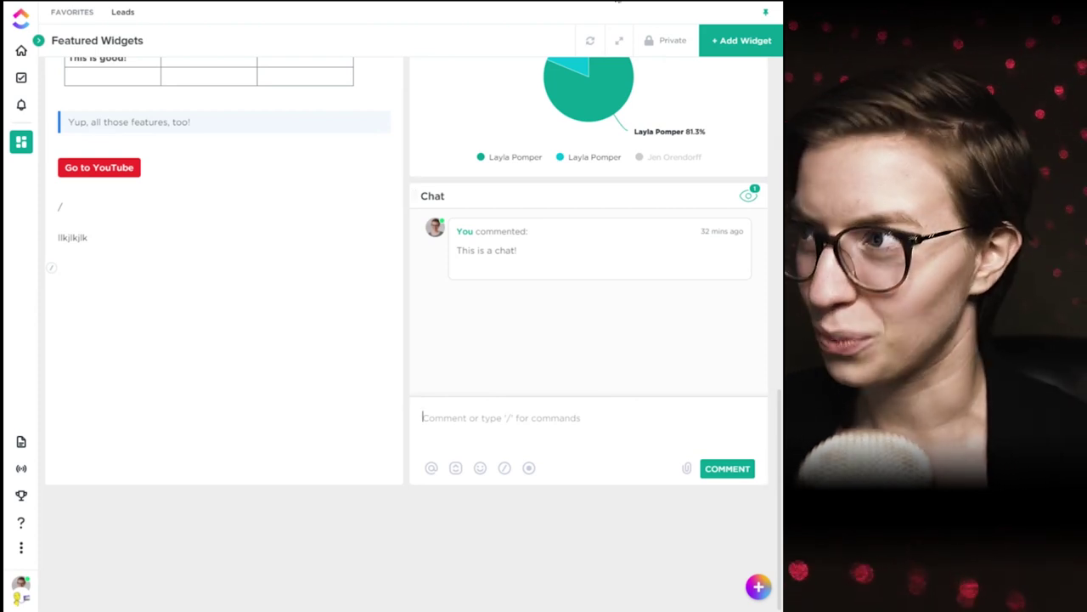
# Step: Go to the Custom Widgets dashboard and review the Custom widget types available to add
pyautogui.click(741, 40)
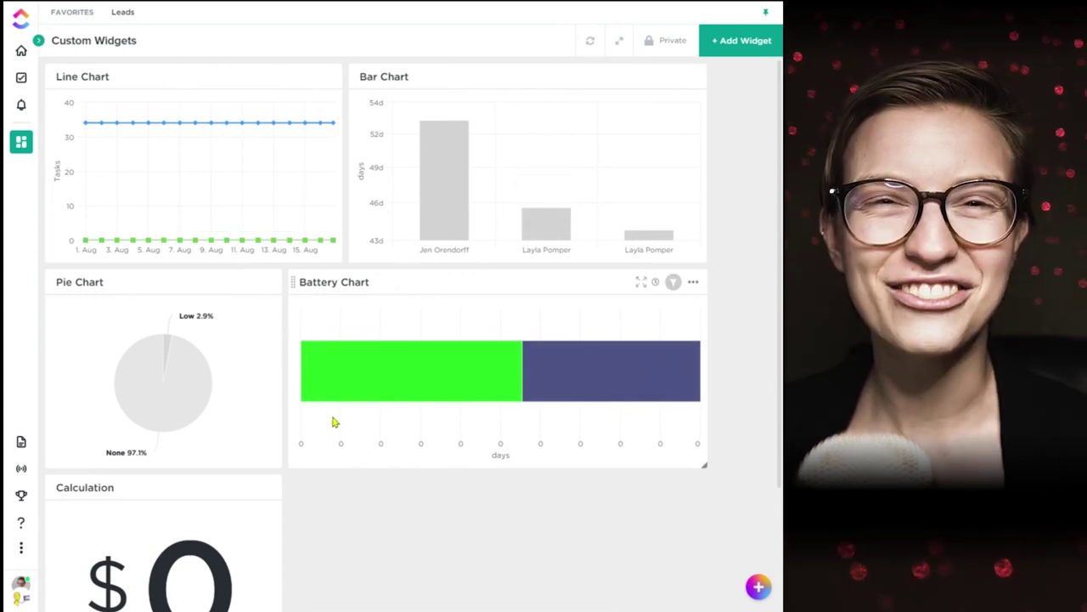
pyautogui.moveTo(393, 365)
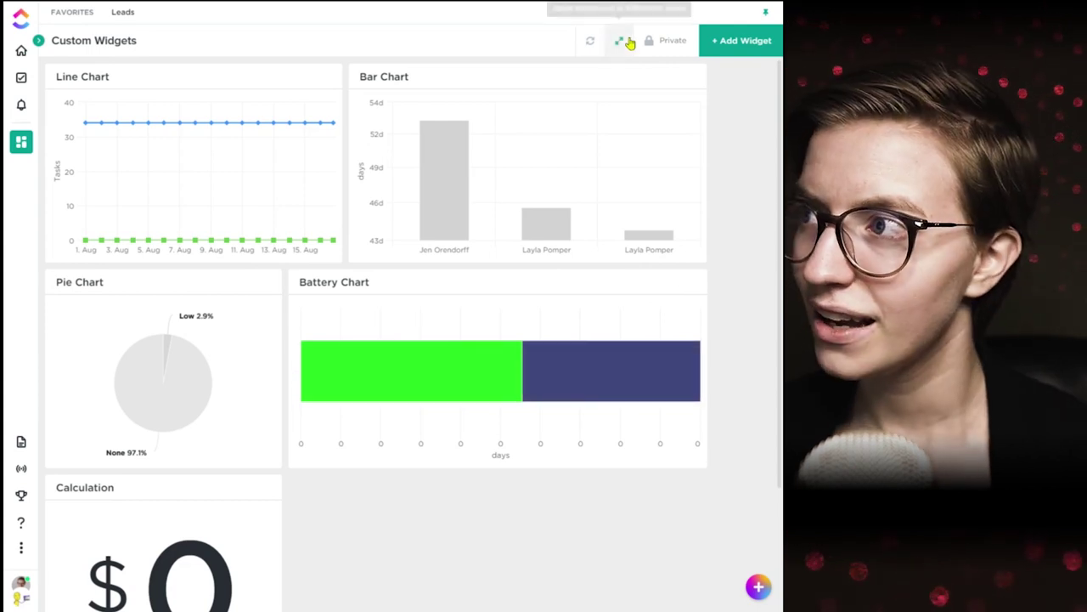
pyautogui.click(713, 50)
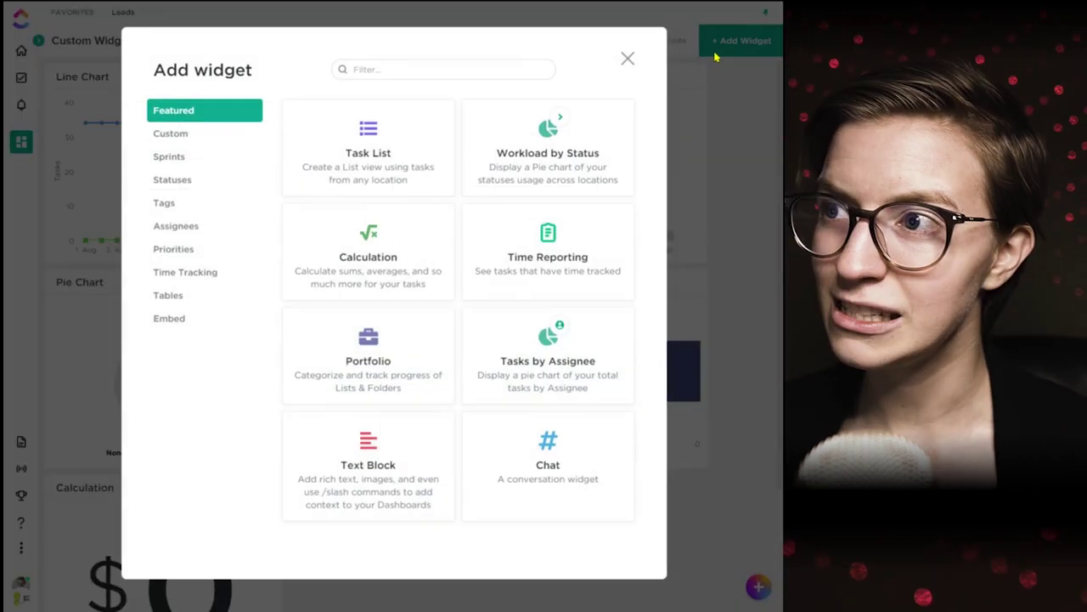
pyautogui.click(171, 134)
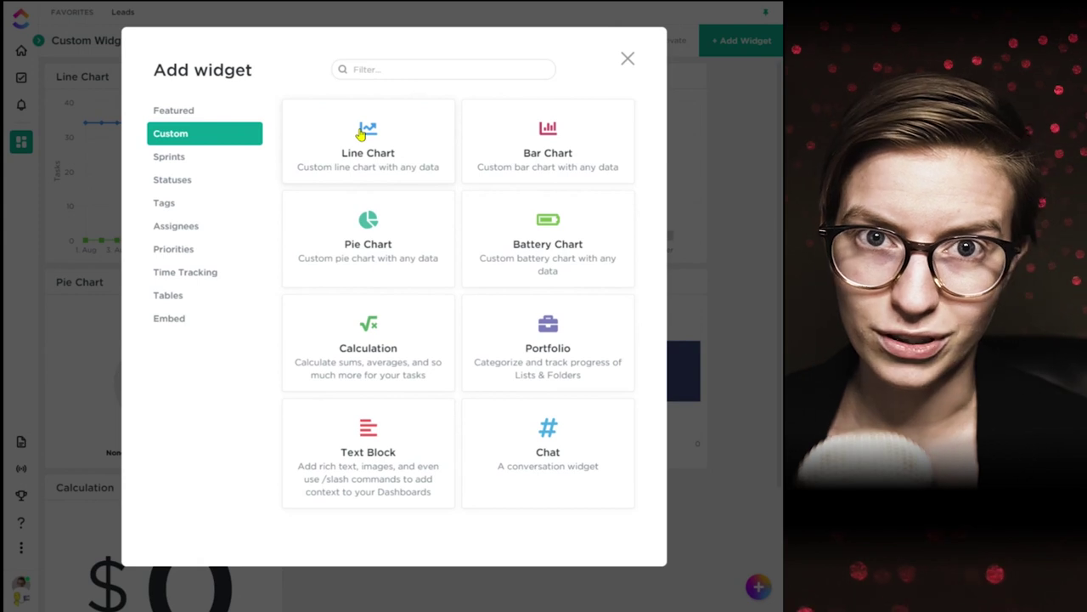
pyautogui.click(716, 272)
# Step: In the Line Chart widget's settings, include Not started, Open, In Progress, Done and Closed as the Status type grouping values
pyautogui.click(329, 77)
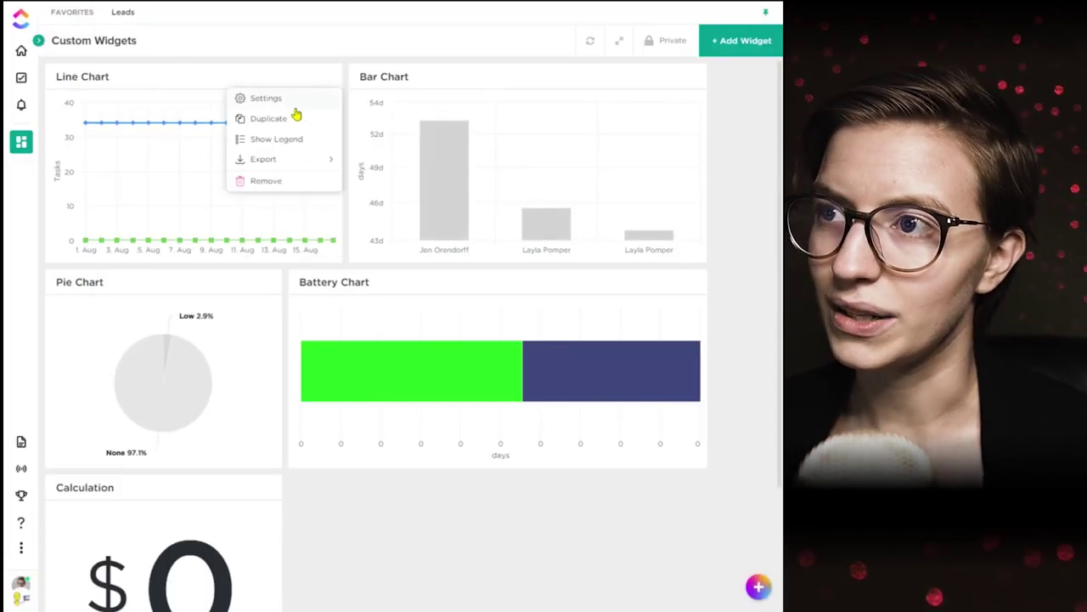
pyautogui.click(266, 99)
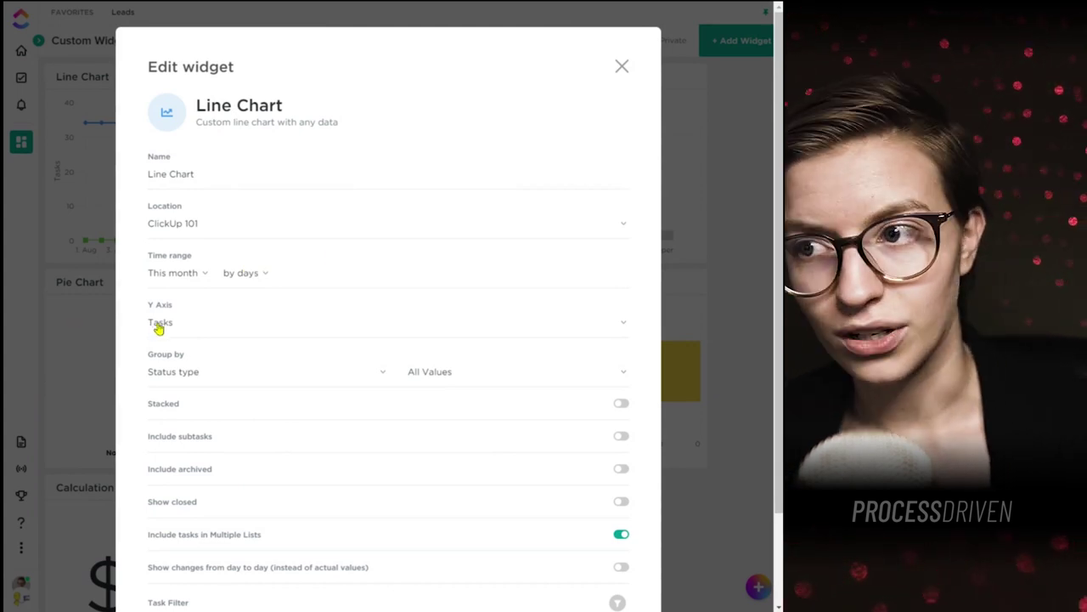
pyautogui.click(423, 378)
pyautogui.click(506, 414)
pyautogui.click(505, 434)
pyautogui.click(506, 454)
pyautogui.click(505, 394)
pyautogui.click(506, 475)
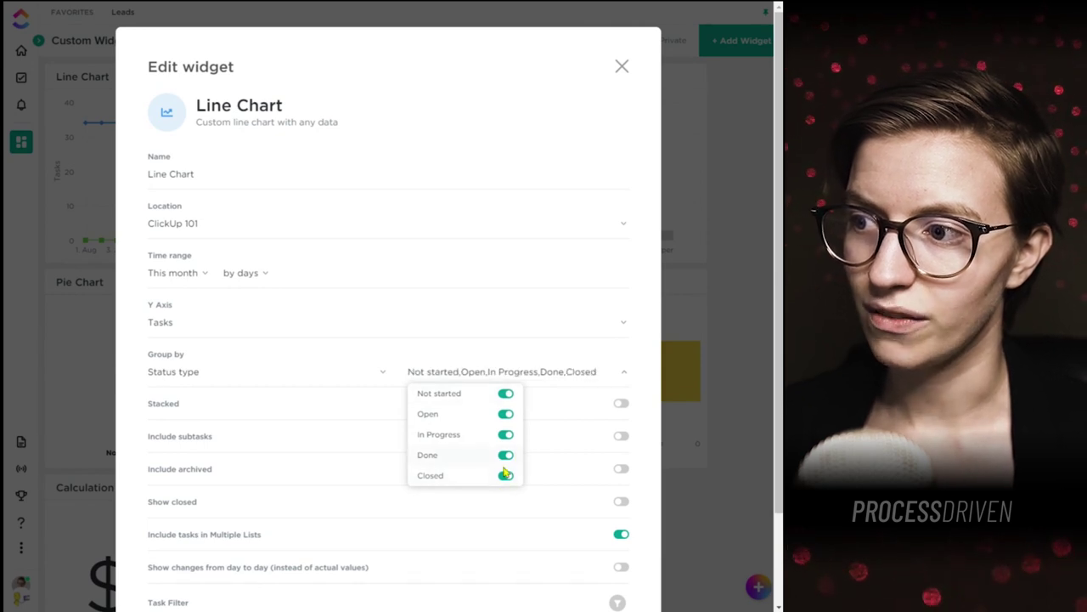
# Step: Remove Done and Closed from the Line Chart's grouping values, turn on Stacked and save the settings
pyautogui.click(505, 455)
pyautogui.click(303, 362)
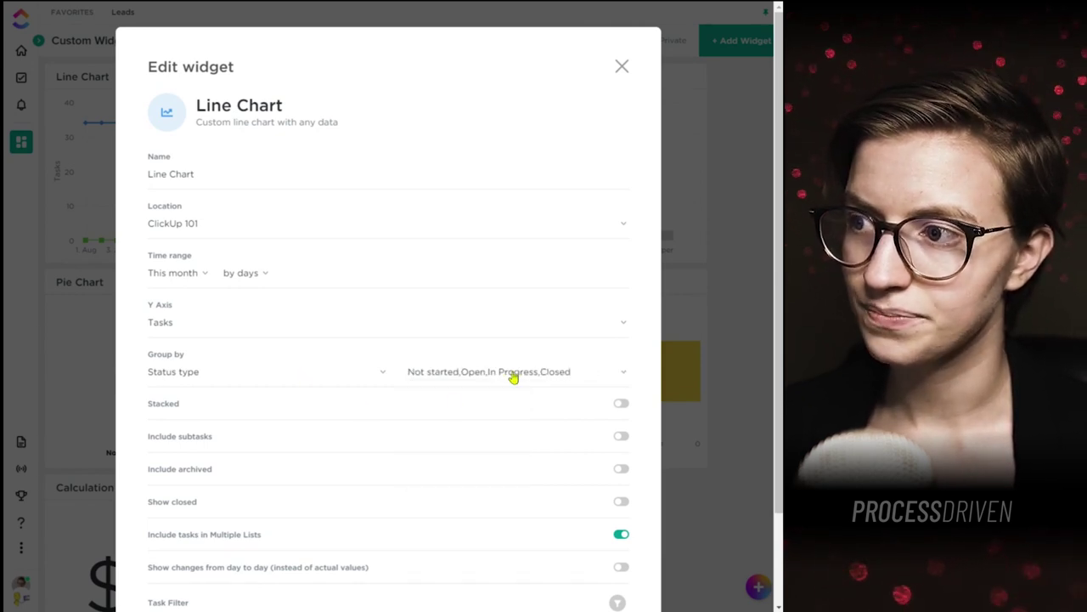
pyautogui.click(512, 376)
pyautogui.click(505, 475)
pyautogui.click(342, 379)
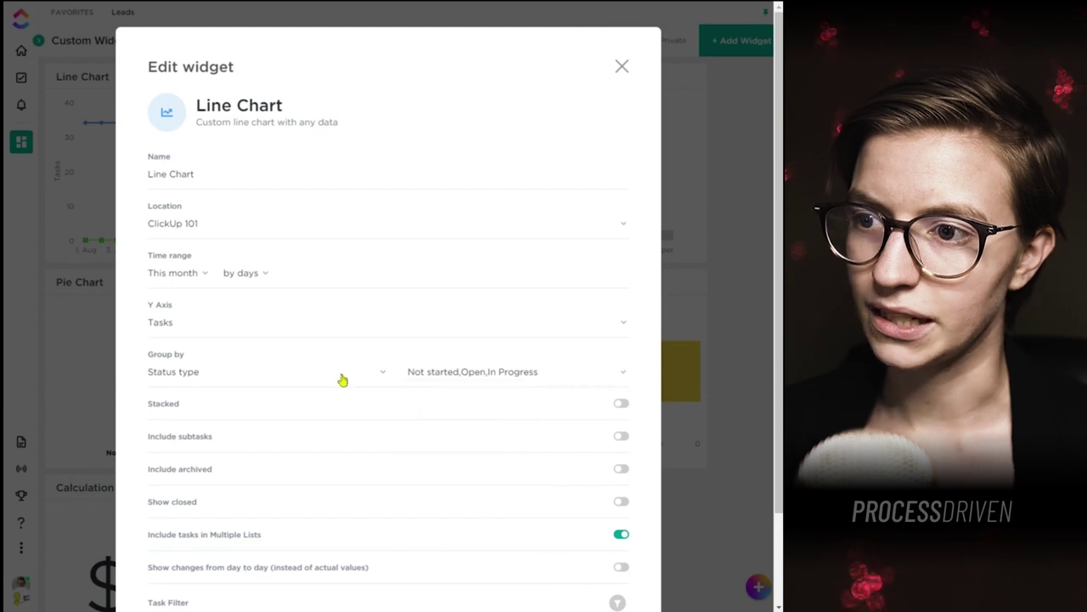
pyautogui.scroll(-2, 371, 440)
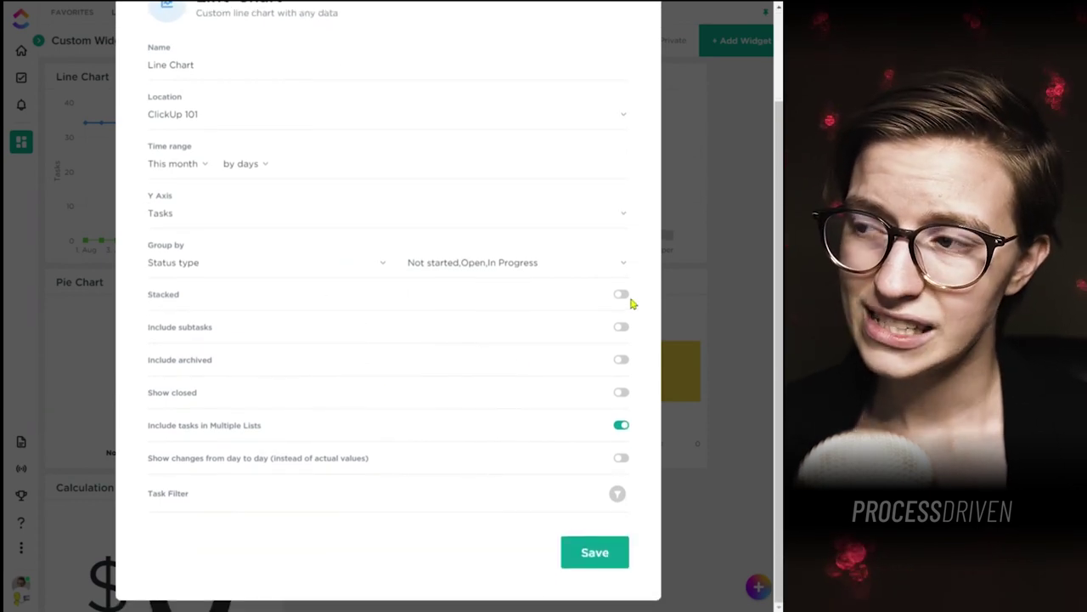
pyautogui.click(594, 552)
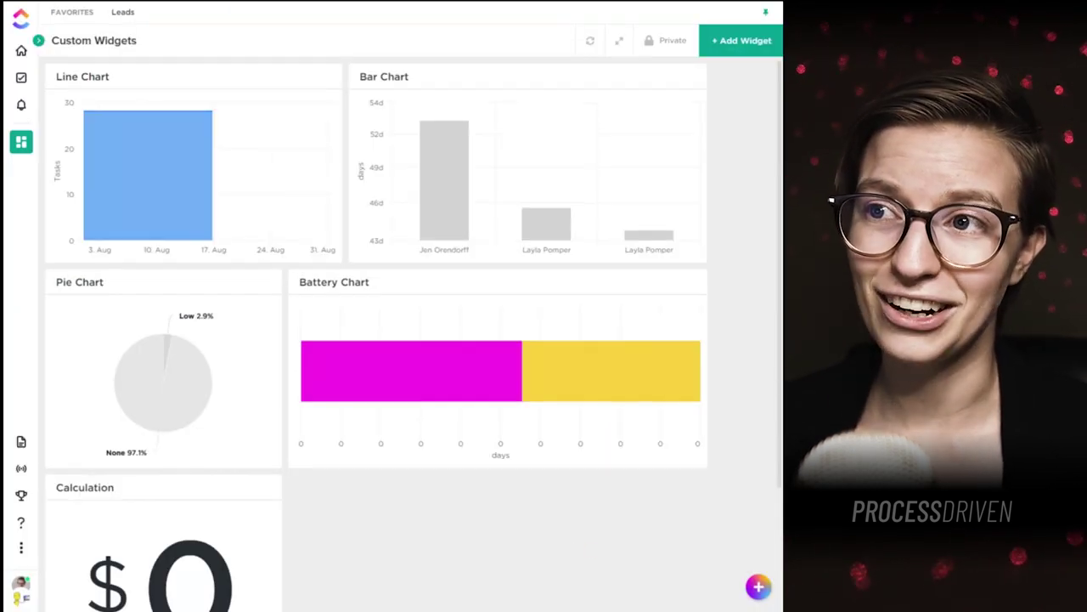
# Step: Set the Line Chart's Group by to None, turn off Stacked, turn on Include subtasks and save the settings
pyautogui.moveTo(286, 150)
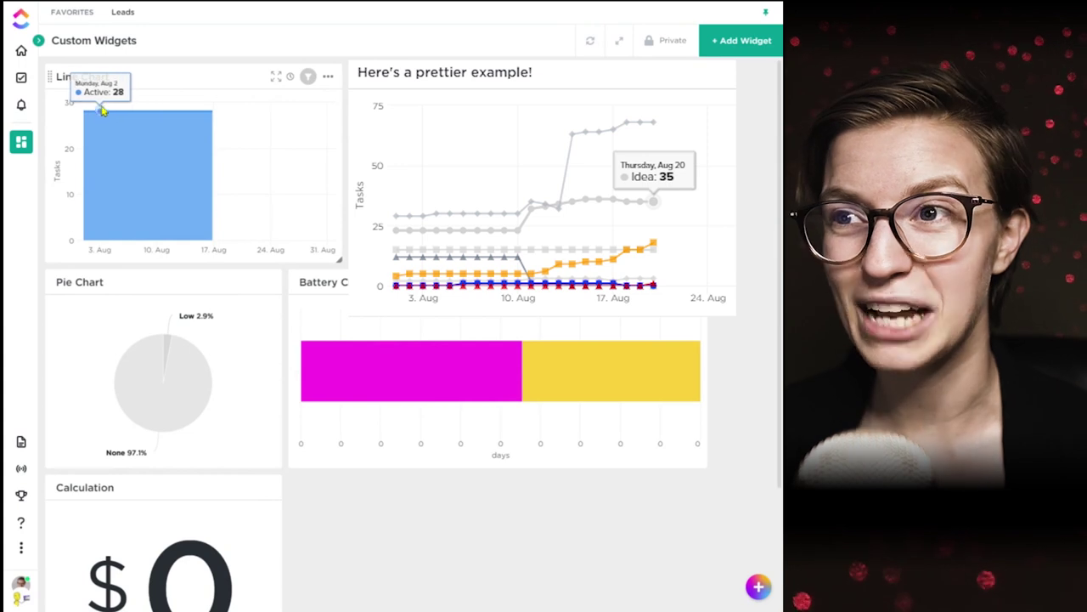
pyautogui.click(328, 76)
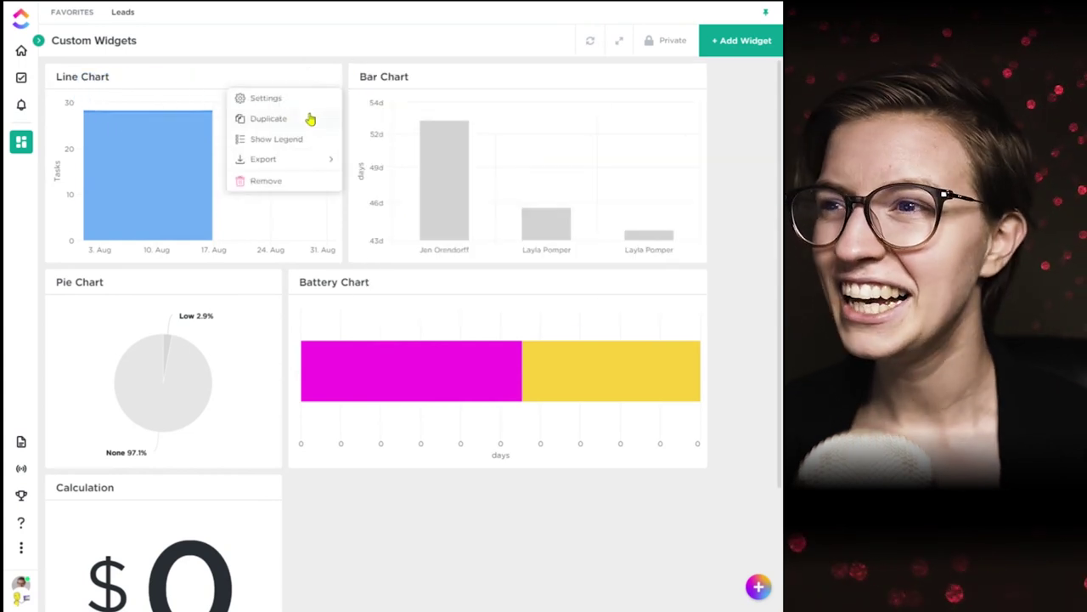
pyautogui.click(299, 98)
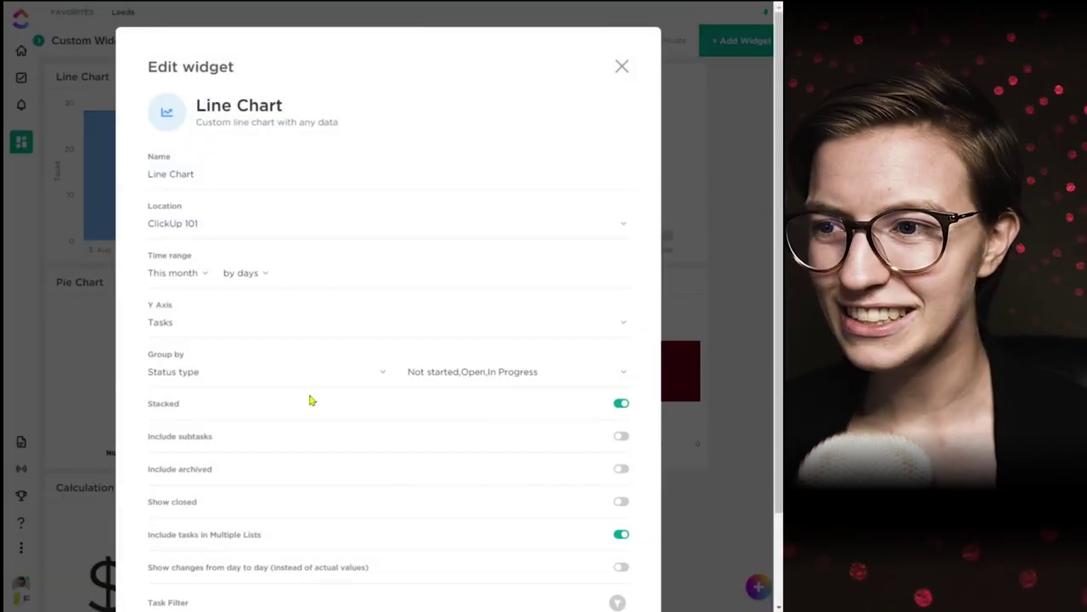
pyautogui.click(280, 373)
pyautogui.click(210, 393)
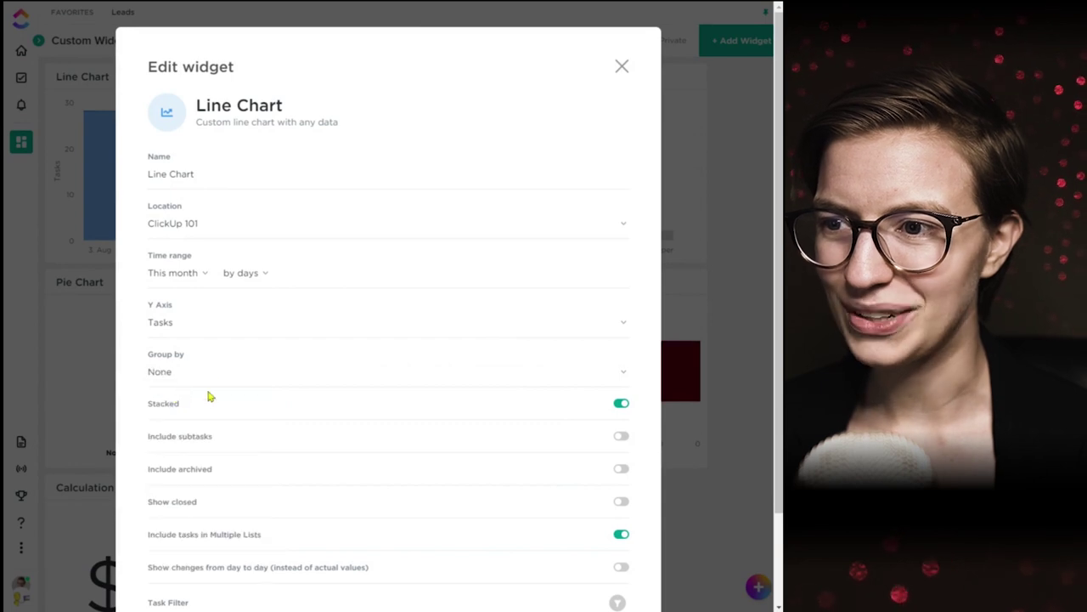
pyautogui.click(180, 324)
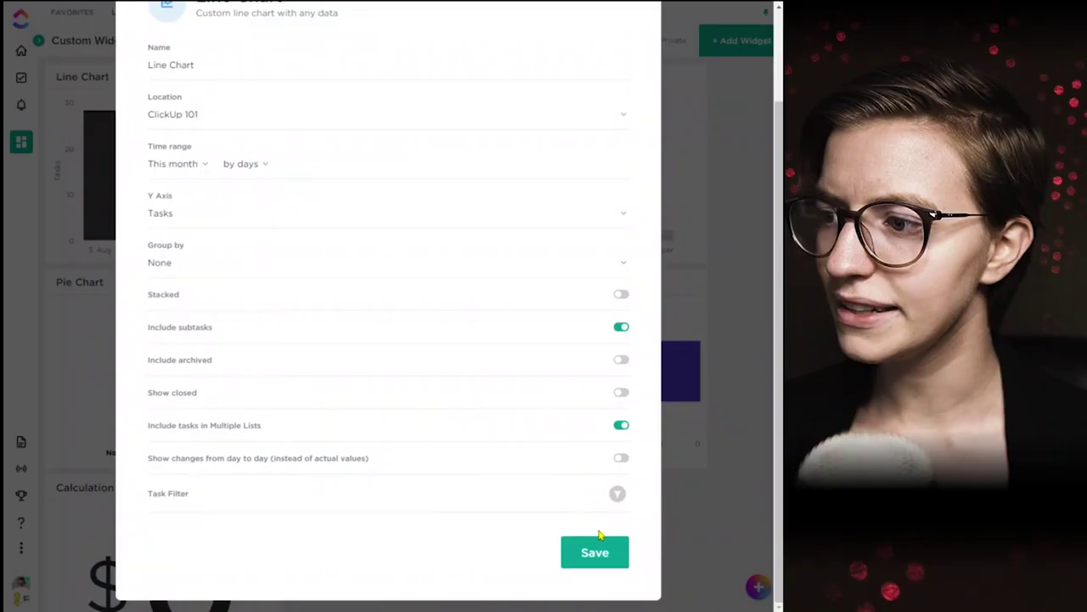
pyautogui.click(597, 542)
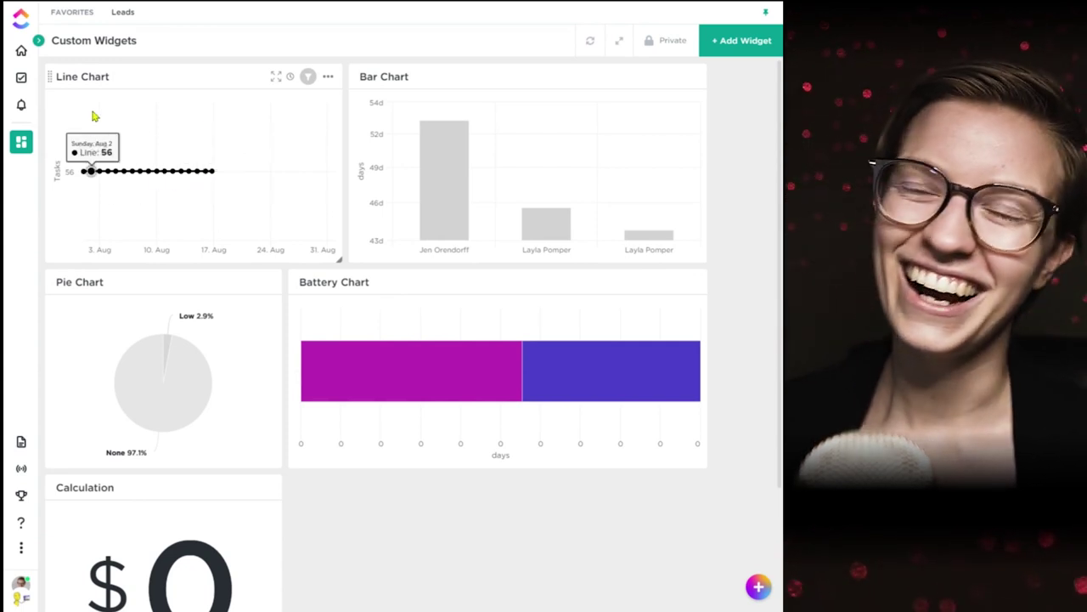
# Step: Set the Bar Chart's average age of tasks to Hours, group it by Priority and save the settings
pyautogui.moveTo(660, 102)
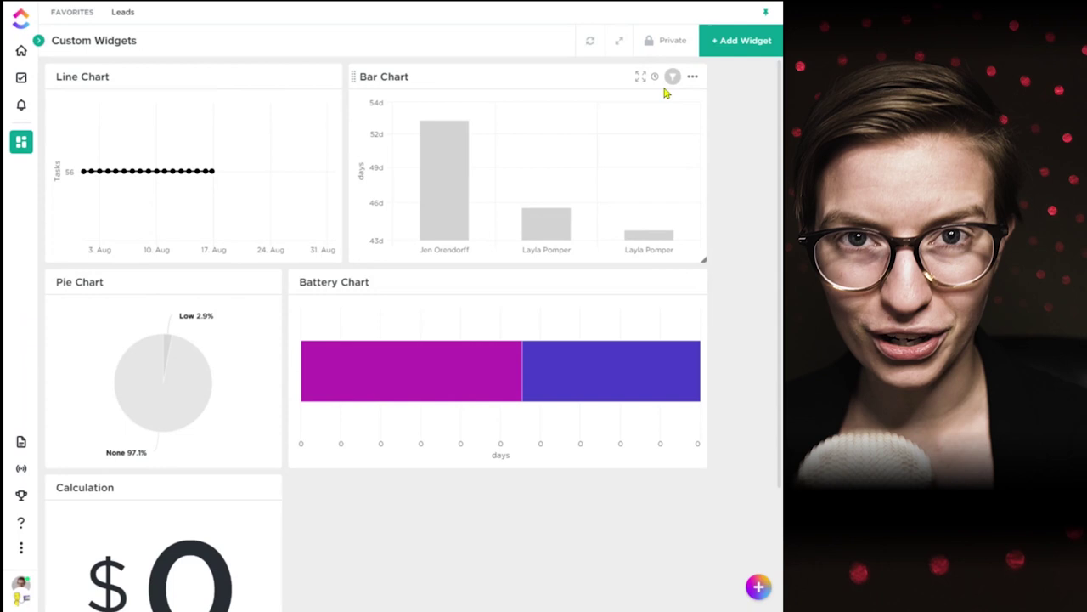
pyautogui.click(692, 78)
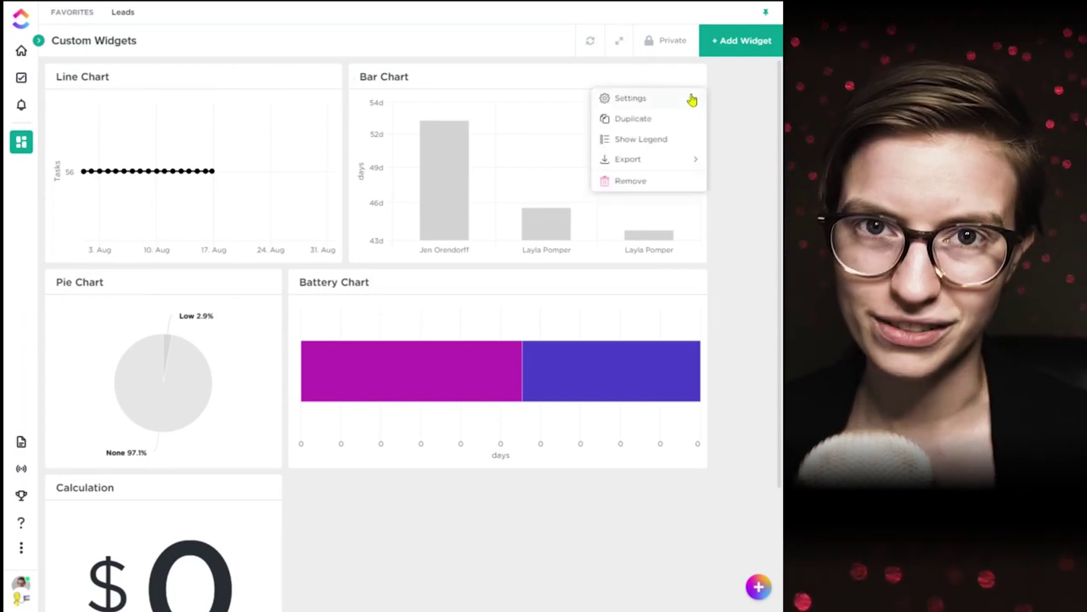
pyautogui.click(691, 99)
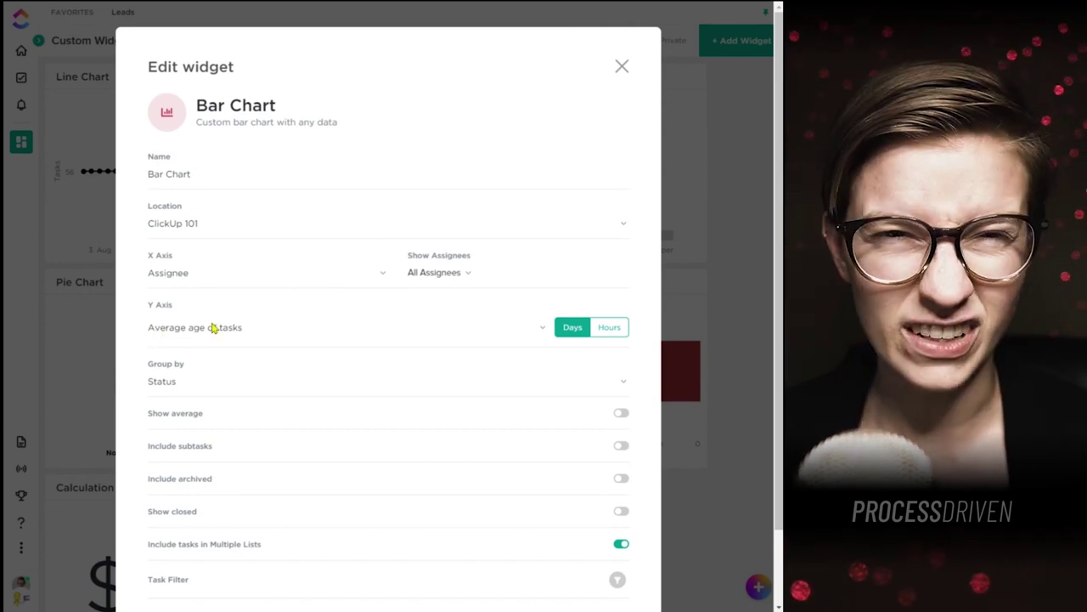
pyautogui.click(608, 327)
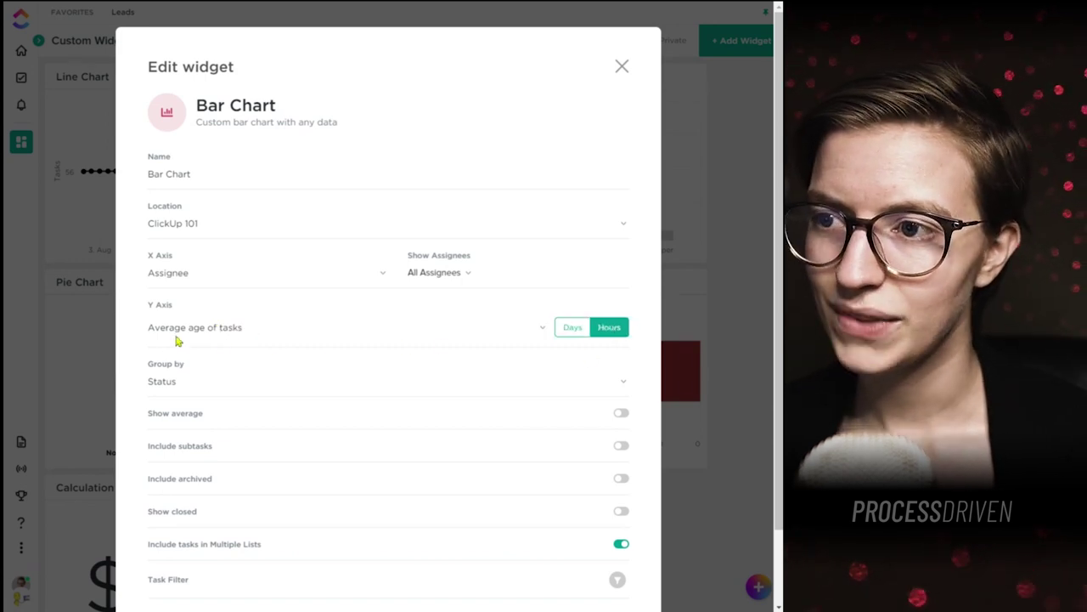
pyautogui.scroll(-1, 176, 341)
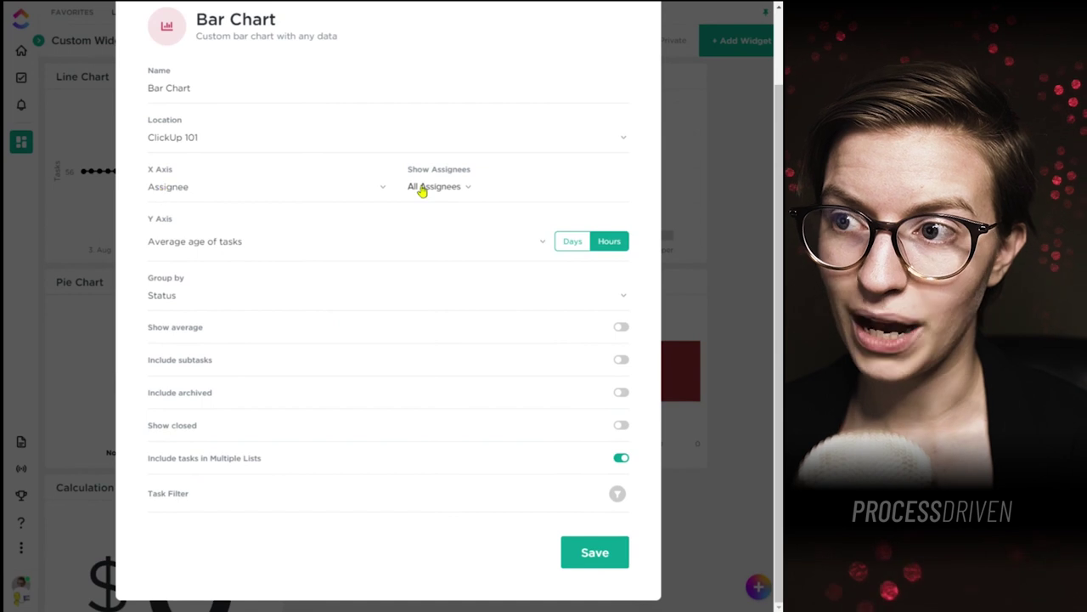
pyautogui.click(361, 296)
pyautogui.moveTo(208, 330); pyautogui.dragTo(196, 425)
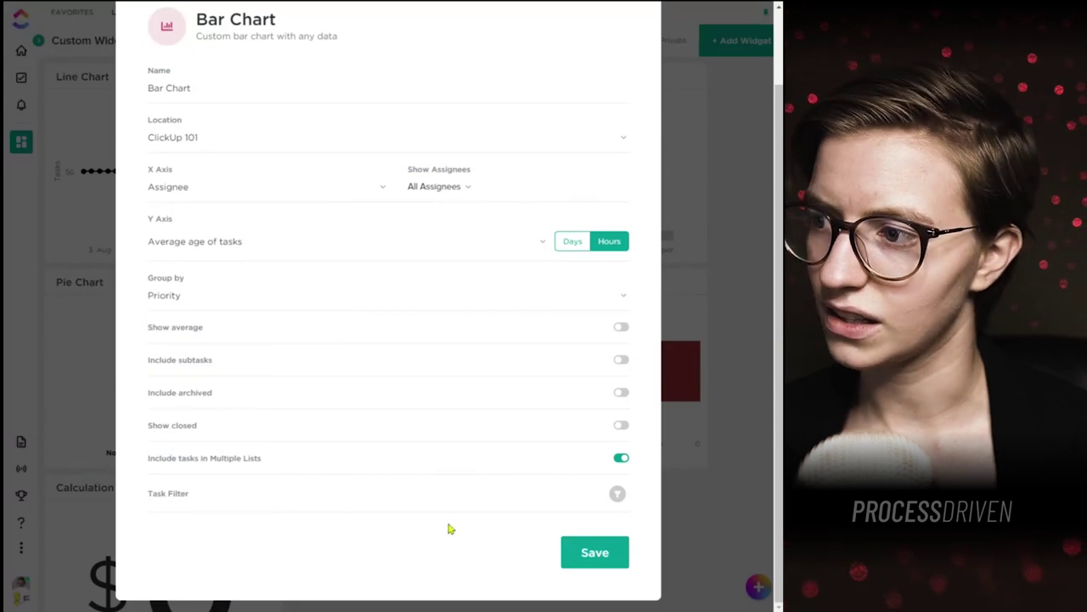
pyautogui.click(597, 552)
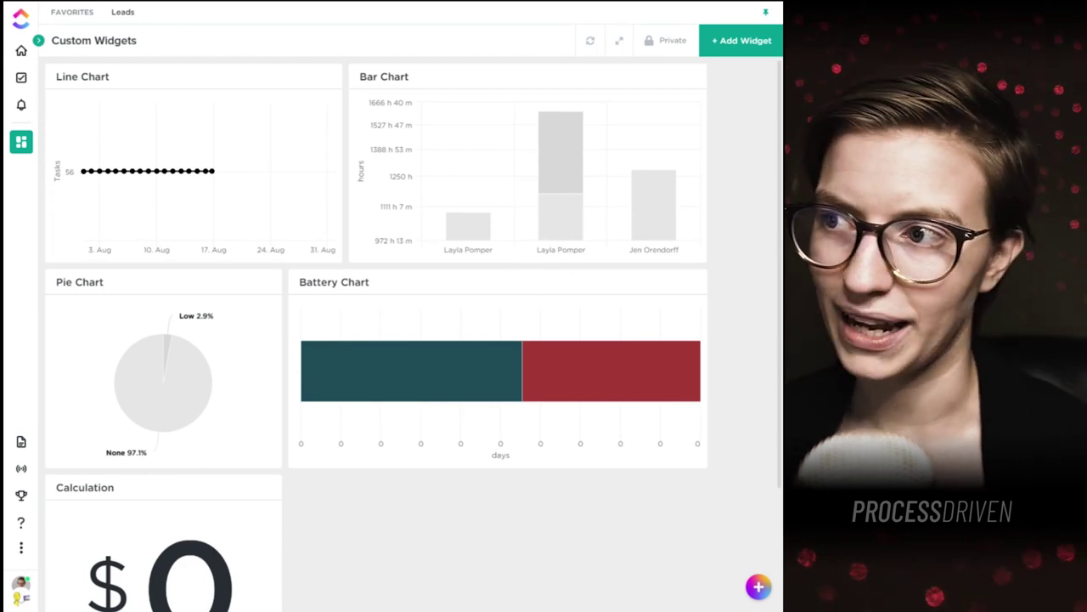
# Step: Switch the Bar Chart's average age of tasks to Days, save the settings and show the chart's legend
pyautogui.click(692, 76)
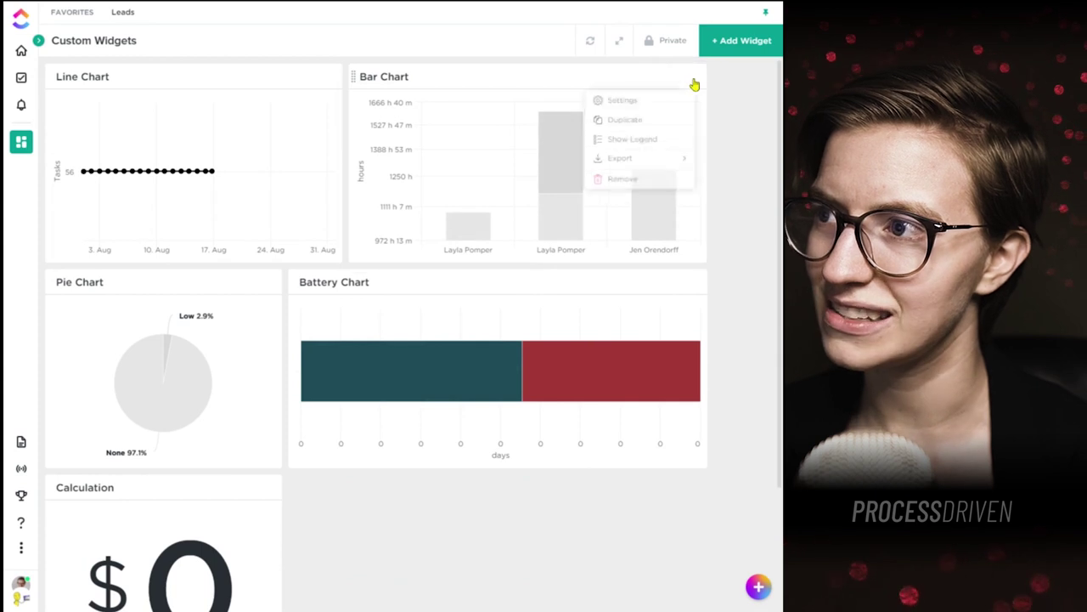
pyautogui.click(626, 101)
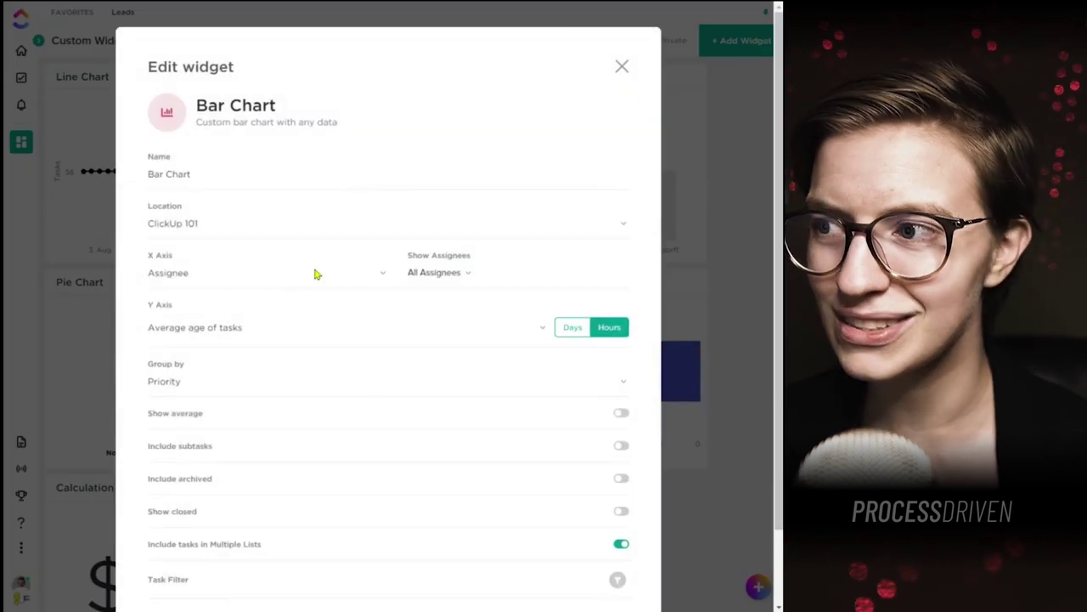
pyautogui.click(566, 322)
pyautogui.scroll(-2, 566, 321)
pyautogui.click(599, 547)
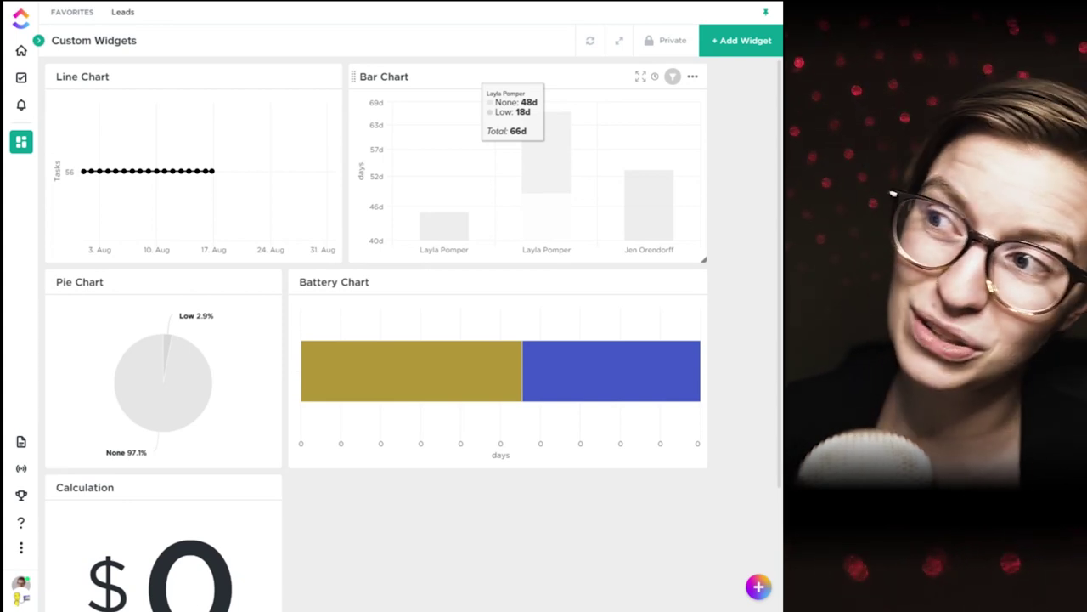
pyautogui.moveTo(630, 244)
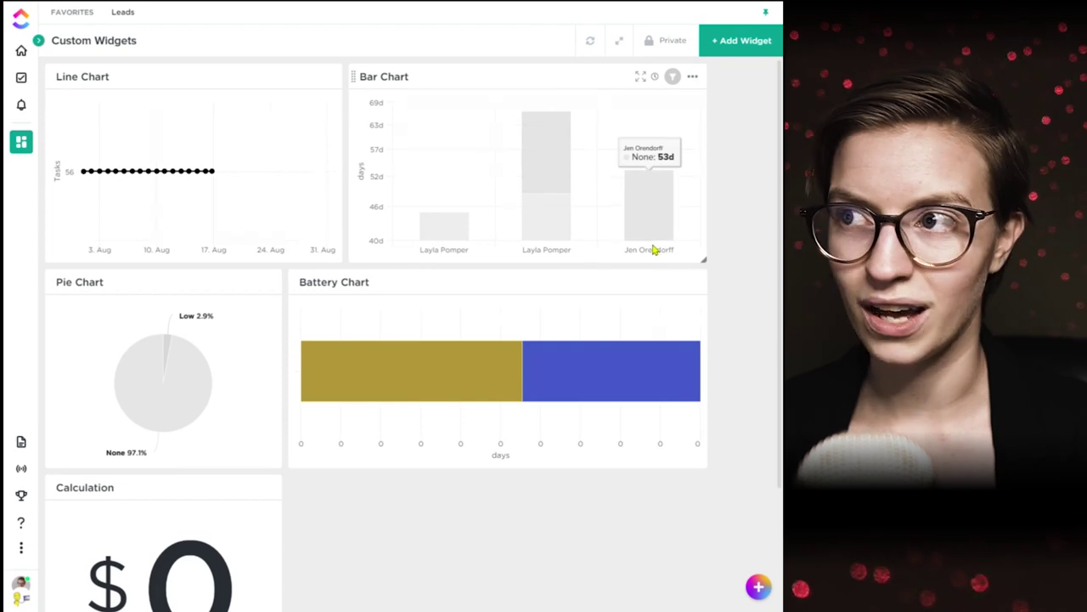
pyautogui.moveTo(270, 111)
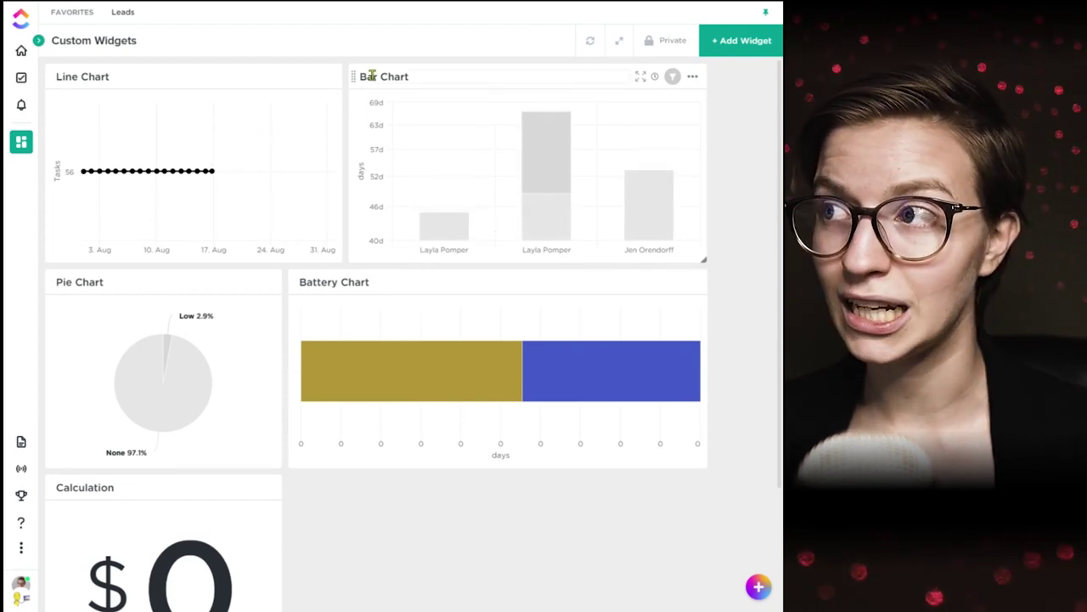
pyautogui.click(693, 76)
pyautogui.scroll(-2, 425, 261)
# Step: Review the Custom widget types offered for adding to the dashboard, and close the list without adding one
pyautogui.click(741, 40)
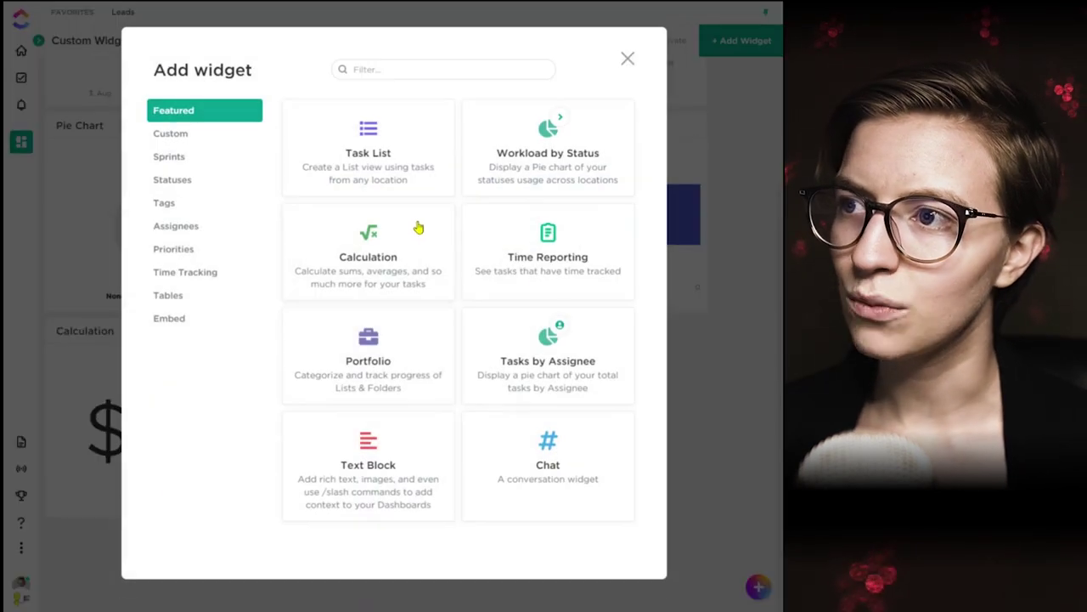
pyautogui.click(204, 136)
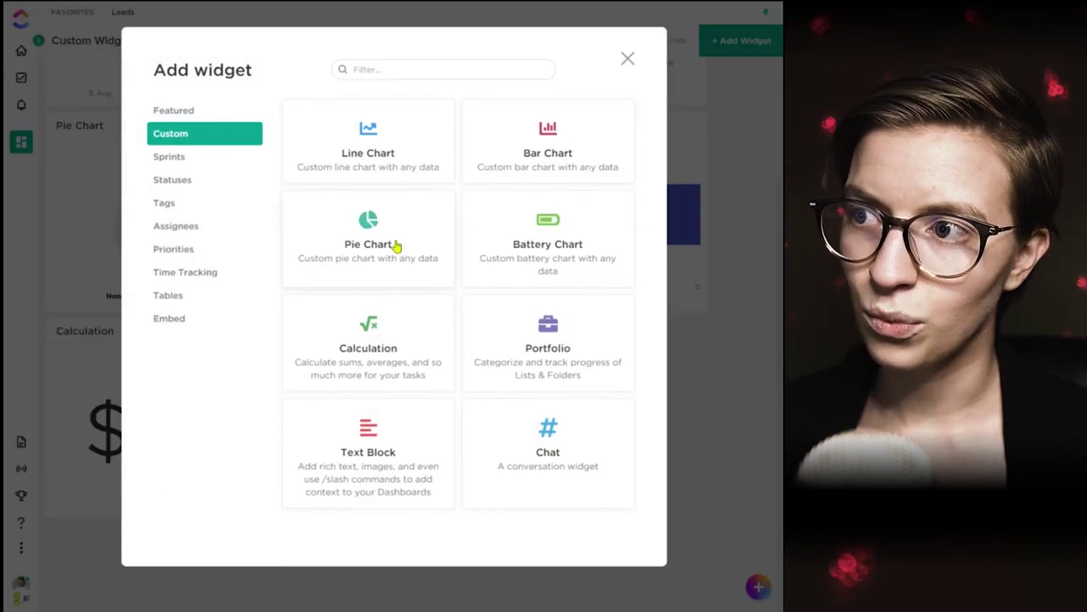
pyautogui.click(714, 395)
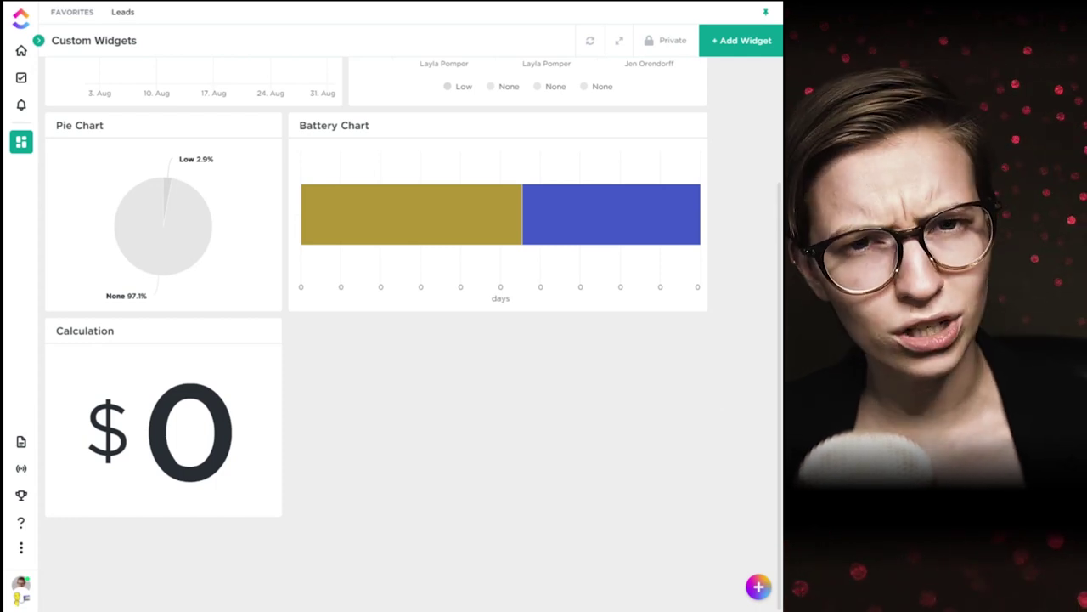
# Step: Examine the Pie Chart's settings, including the available Value options, and save them without changes
pyautogui.click(266, 128)
pyautogui.click(263, 149)
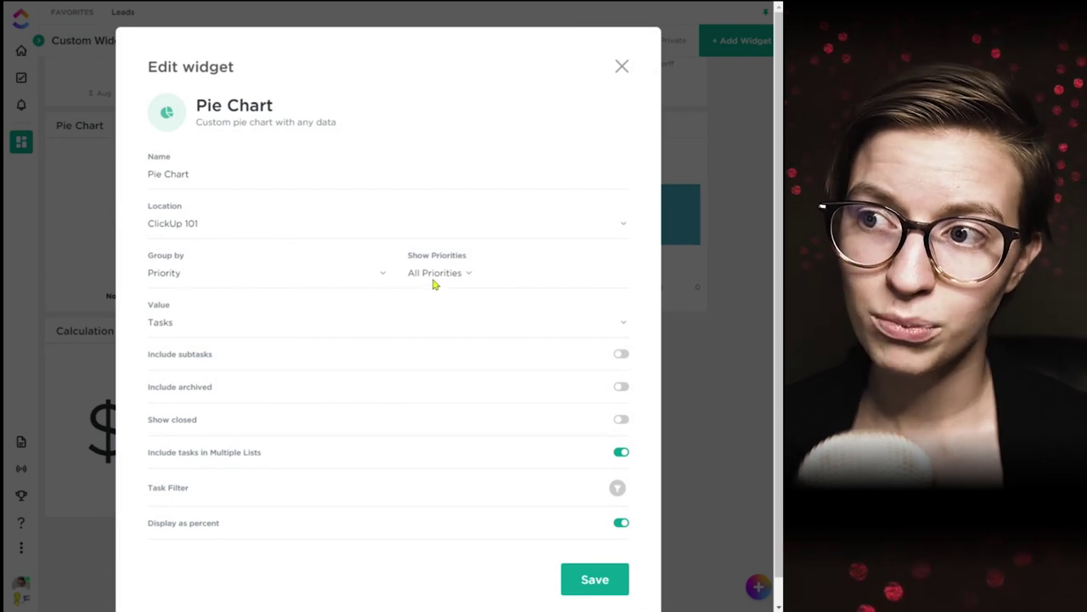
pyautogui.click(194, 325)
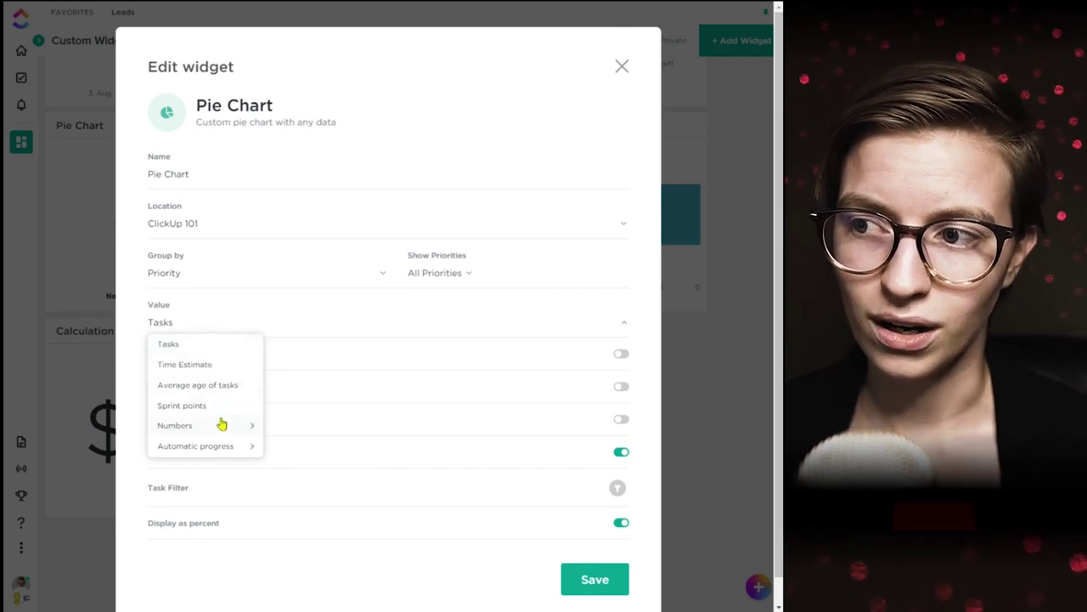
pyautogui.moveTo(227, 426)
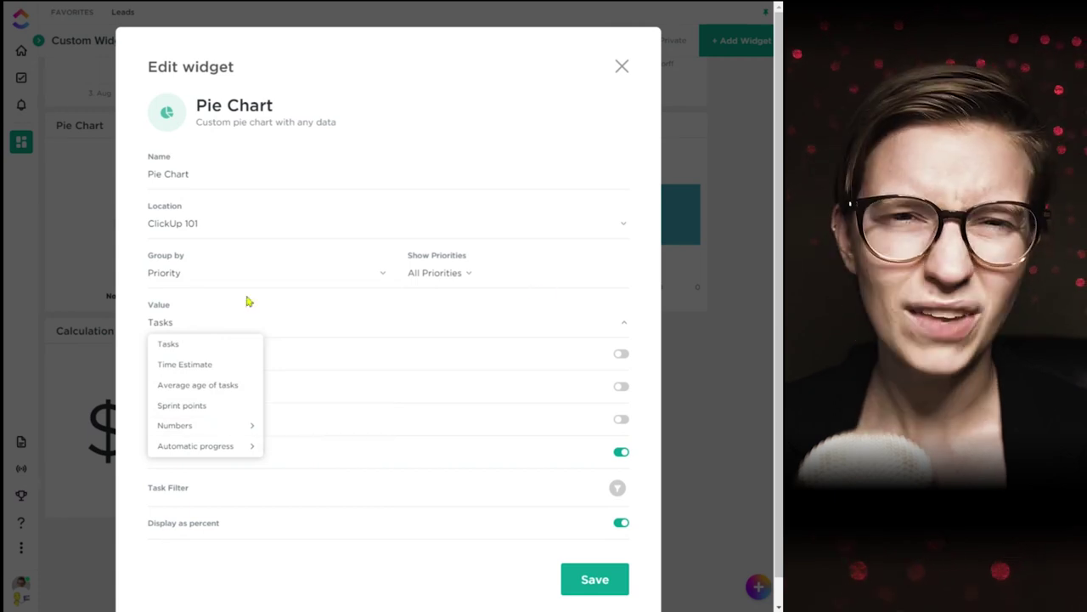
pyautogui.click(498, 315)
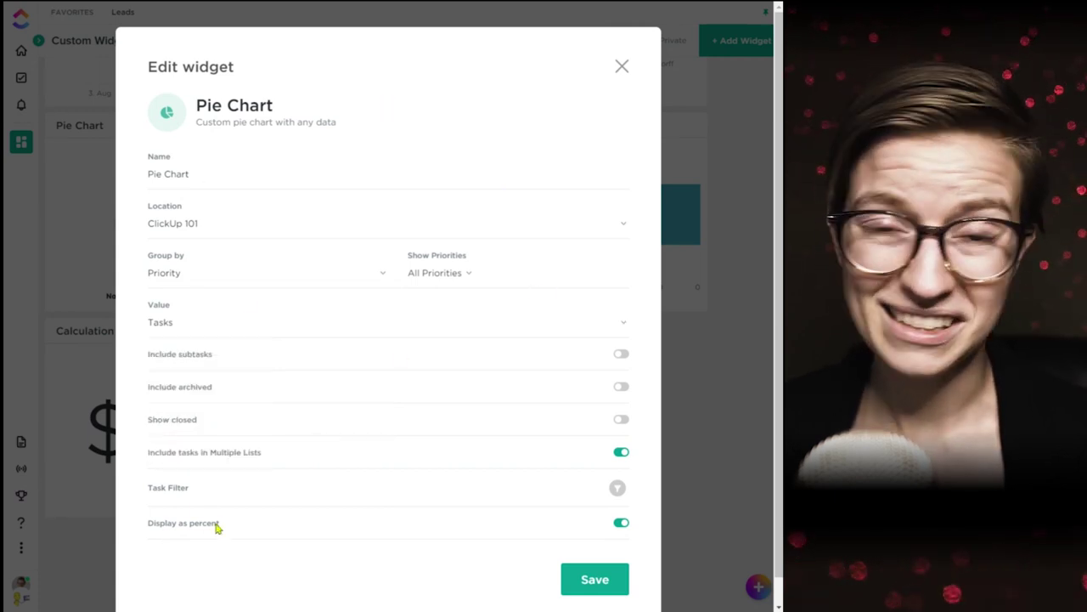
pyautogui.click(565, 585)
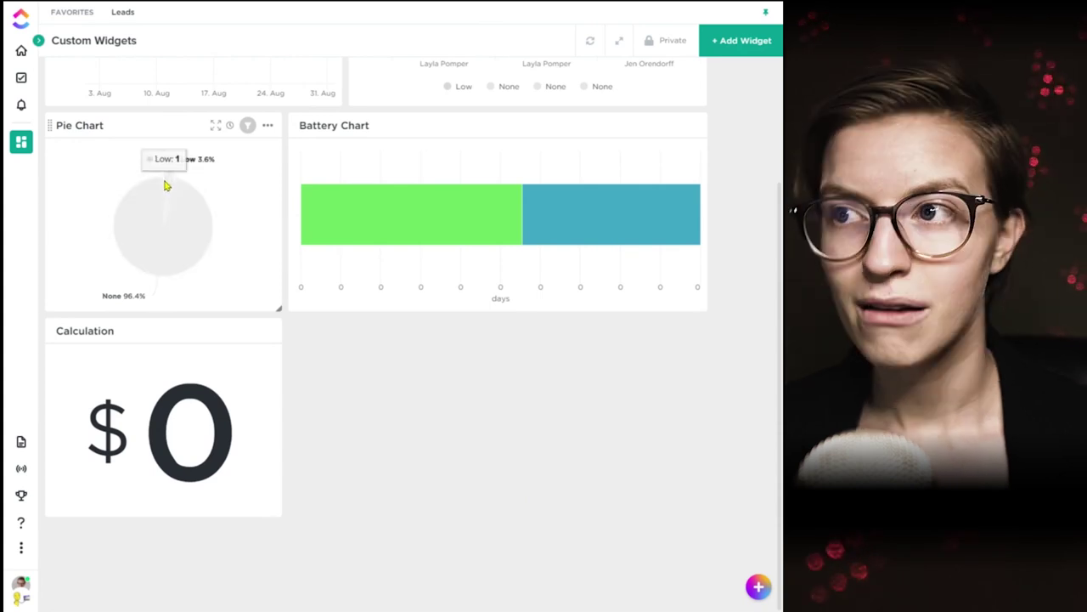
# Step: Turn off Display as percent for the Pie Chart, group it by Status and save the settings
pyautogui.click(268, 126)
pyautogui.click(265, 151)
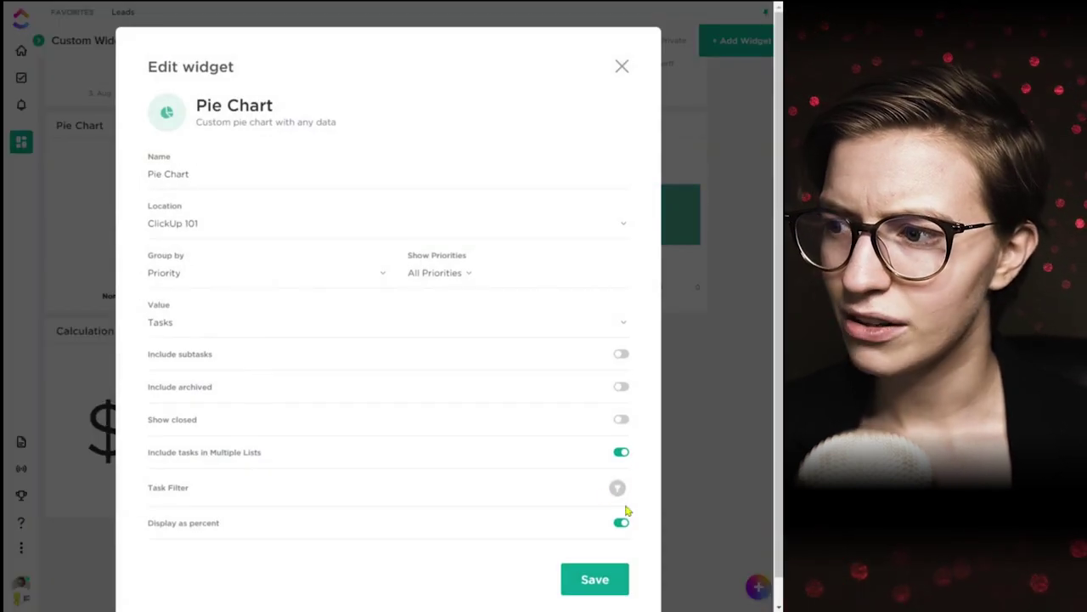
pyautogui.click(621, 525)
pyautogui.click(606, 575)
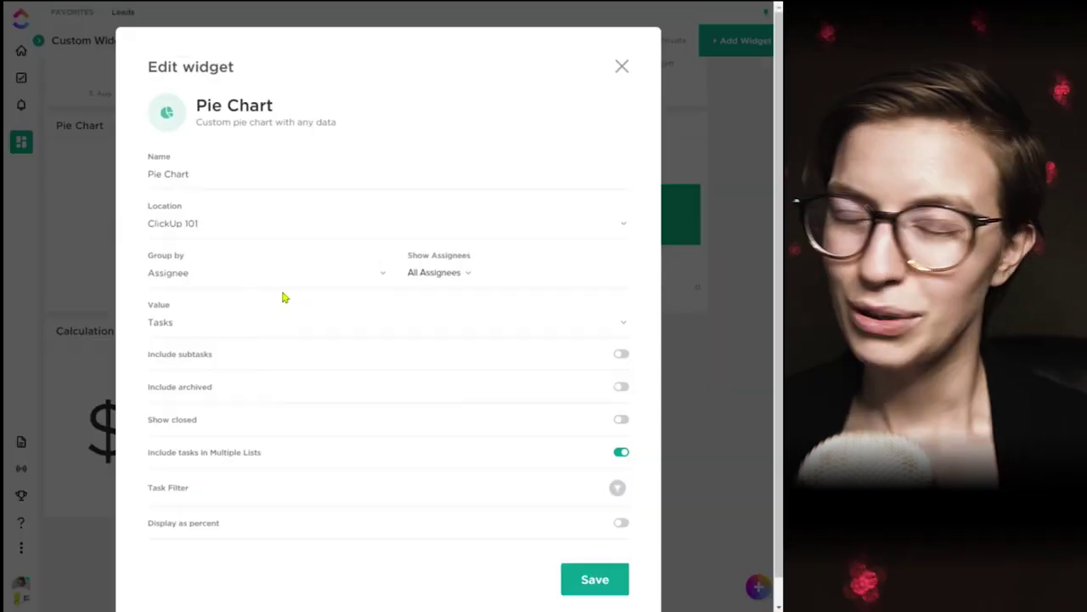
pyautogui.click(262, 277)
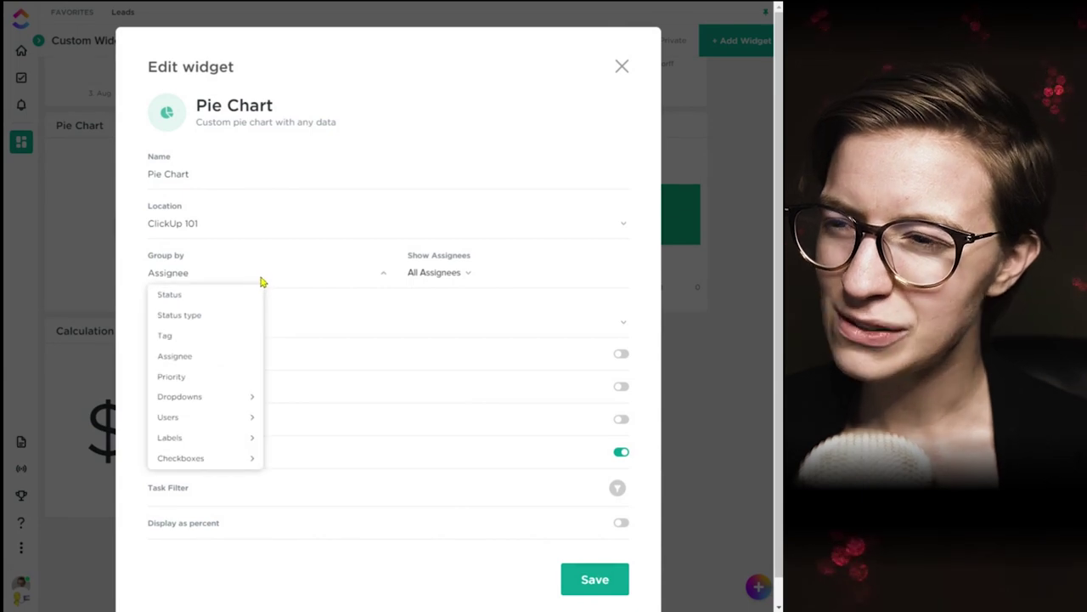
pyautogui.click(202, 296)
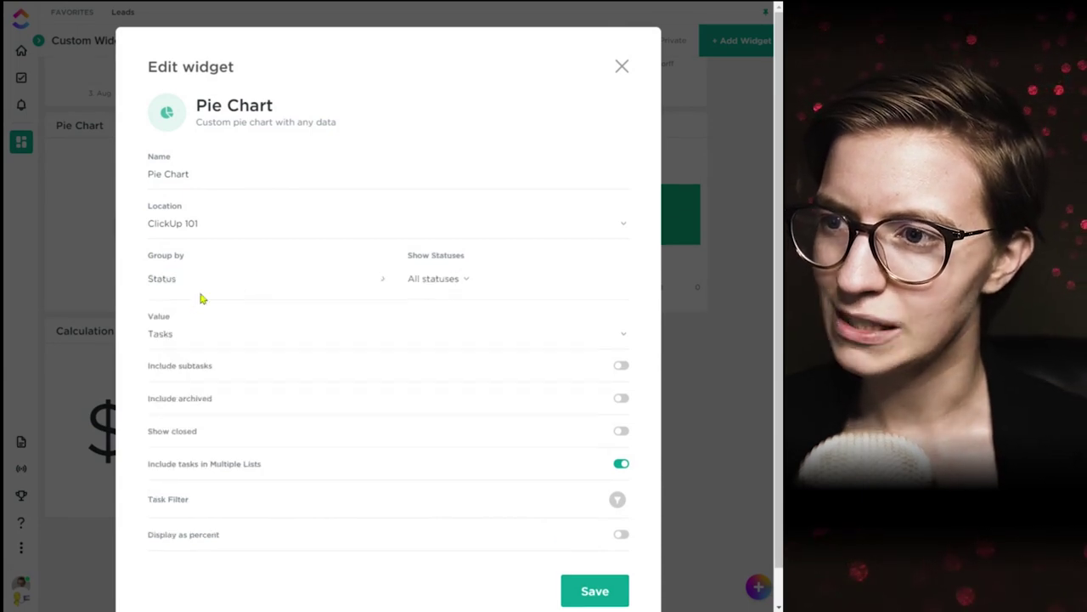
pyautogui.click(591, 589)
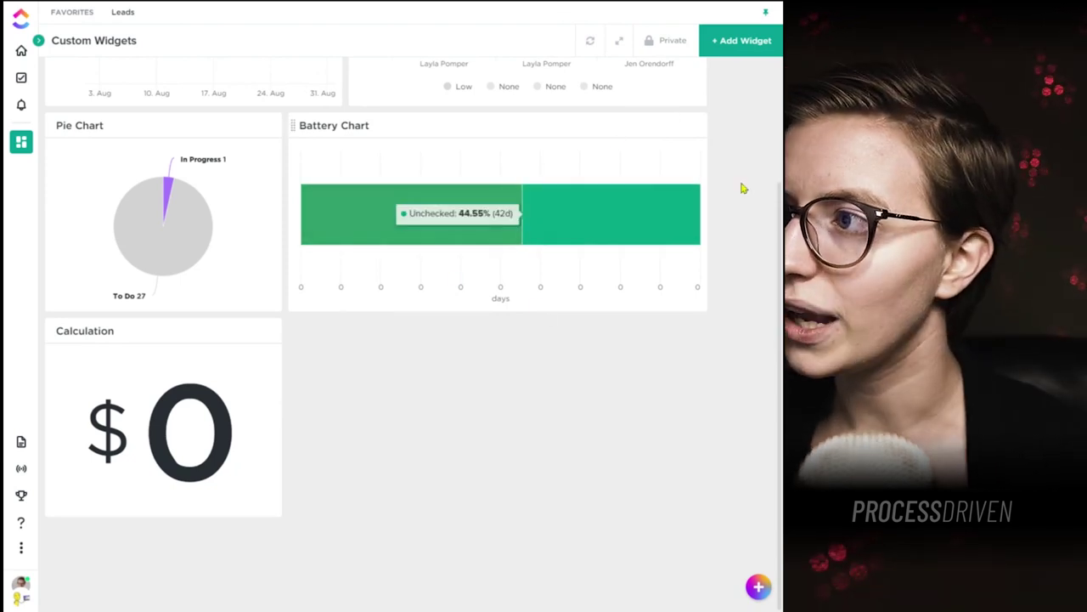
# Step: Set the Battery Chart's Value to Tasks, keeping it grouped by Paid, and save the widget settings
pyautogui.click(693, 125)
pyautogui.click(685, 149)
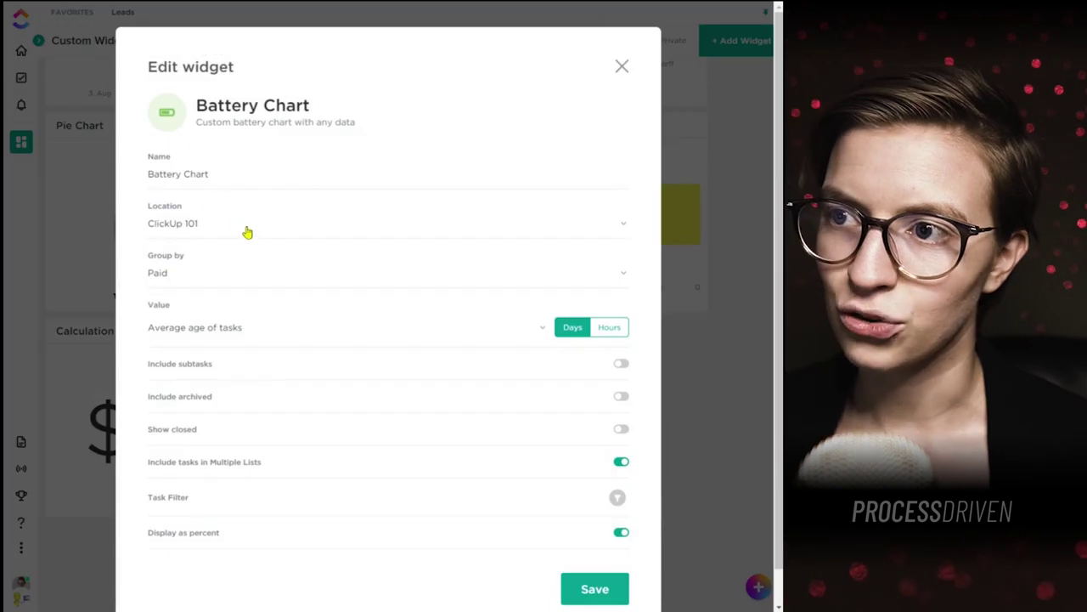
pyautogui.click(166, 276)
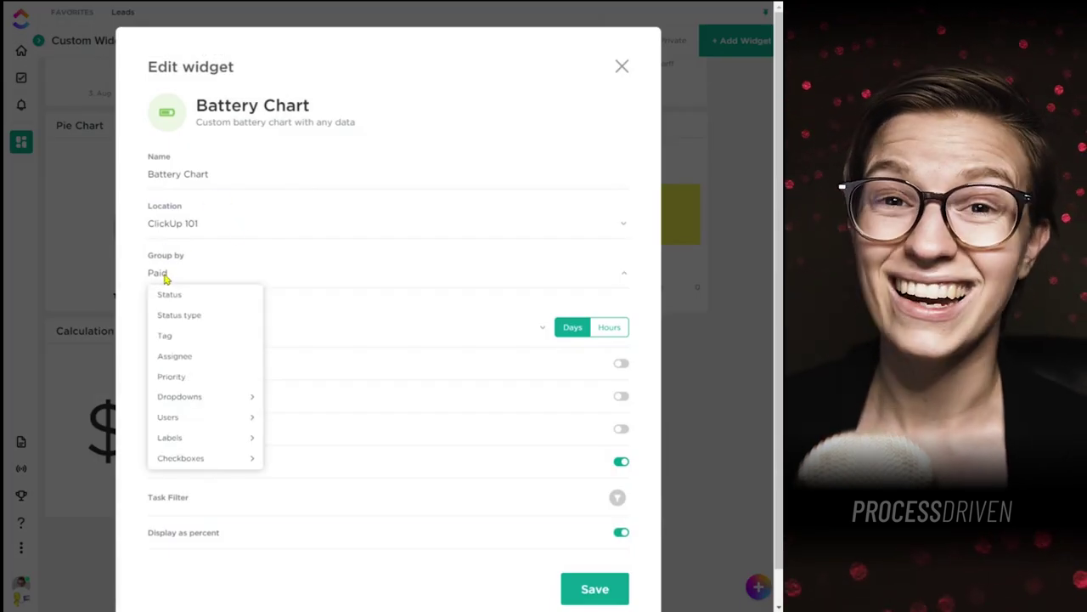
pyautogui.click(212, 271)
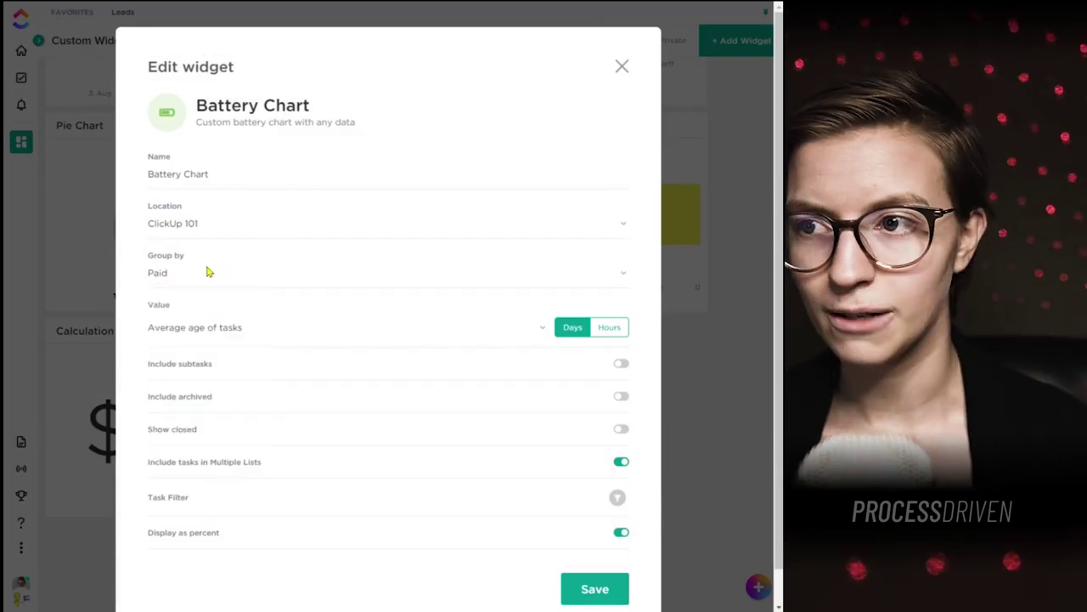
pyautogui.click(183, 331)
pyautogui.click(213, 350)
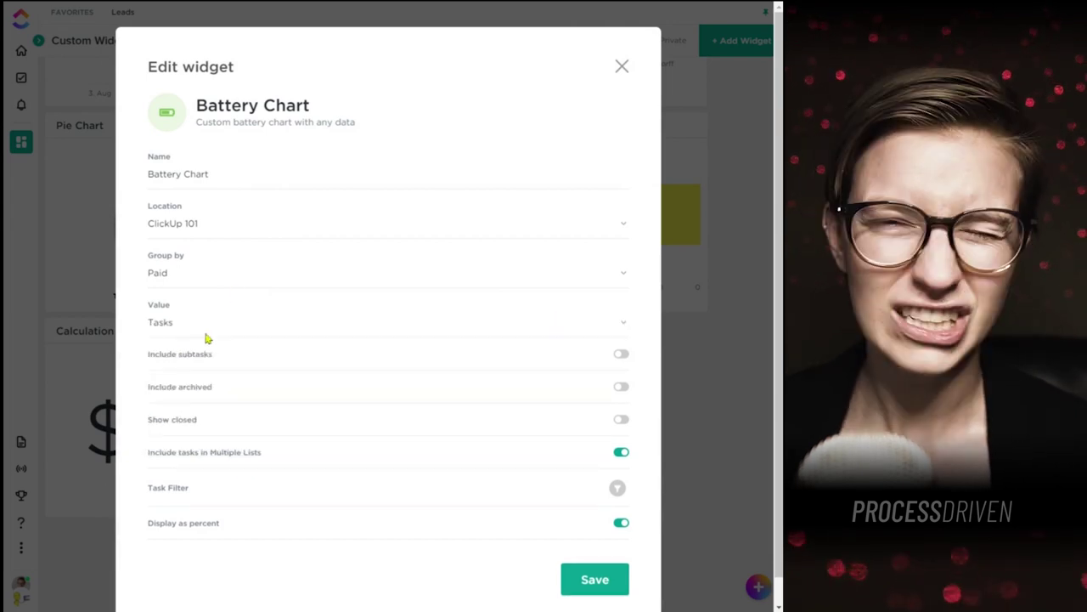
pyautogui.click(595, 578)
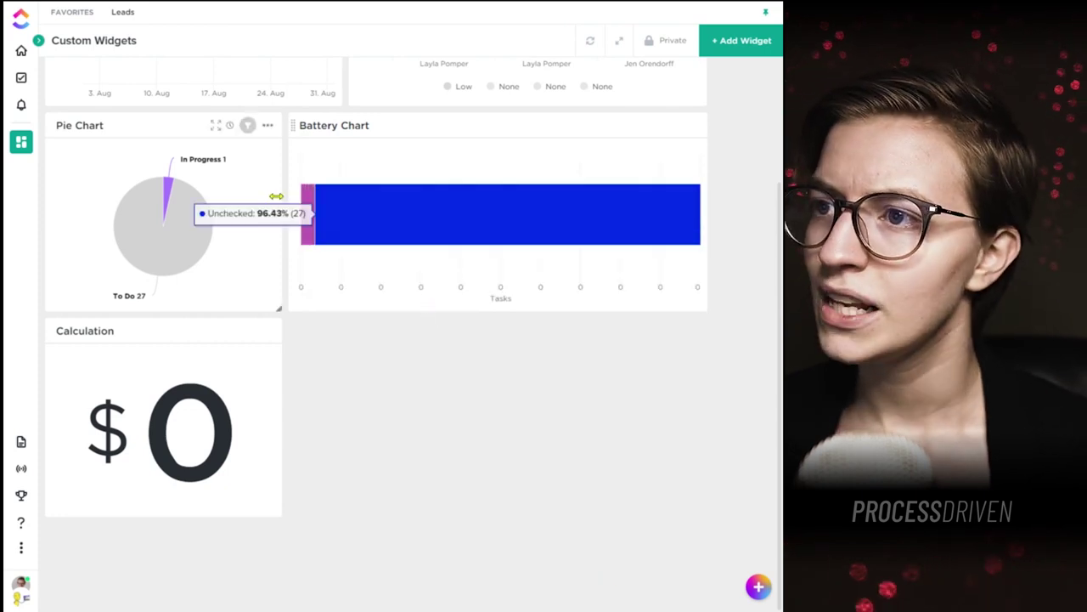
pyautogui.moveTo(306, 213)
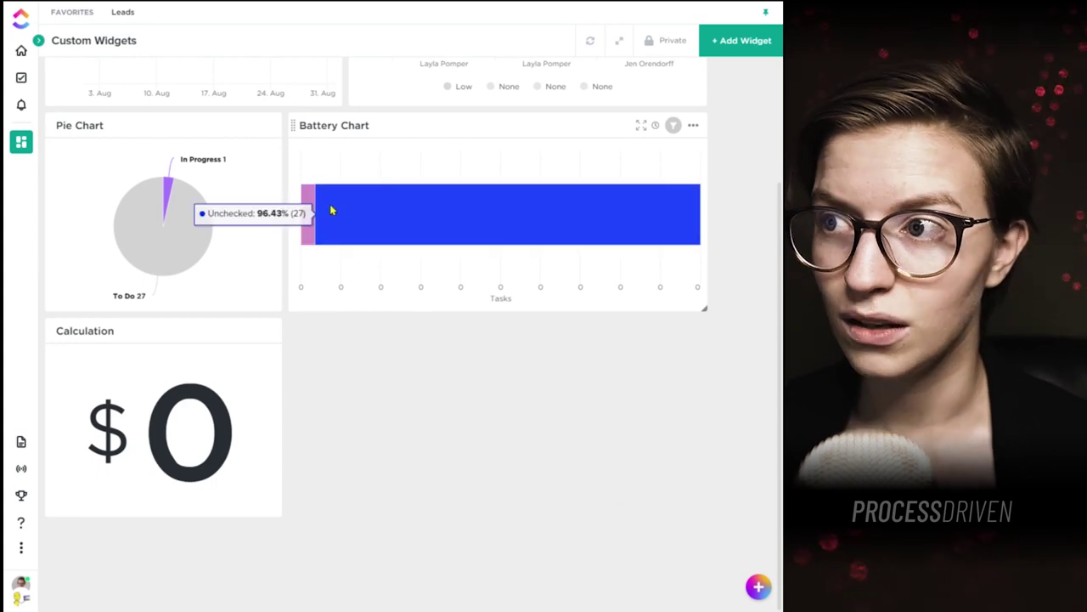
# Step: Review the Battery Chart's Checkboxes grouping option, group the chart by Assignee instead and save the settings
pyautogui.click(693, 126)
pyautogui.click(689, 152)
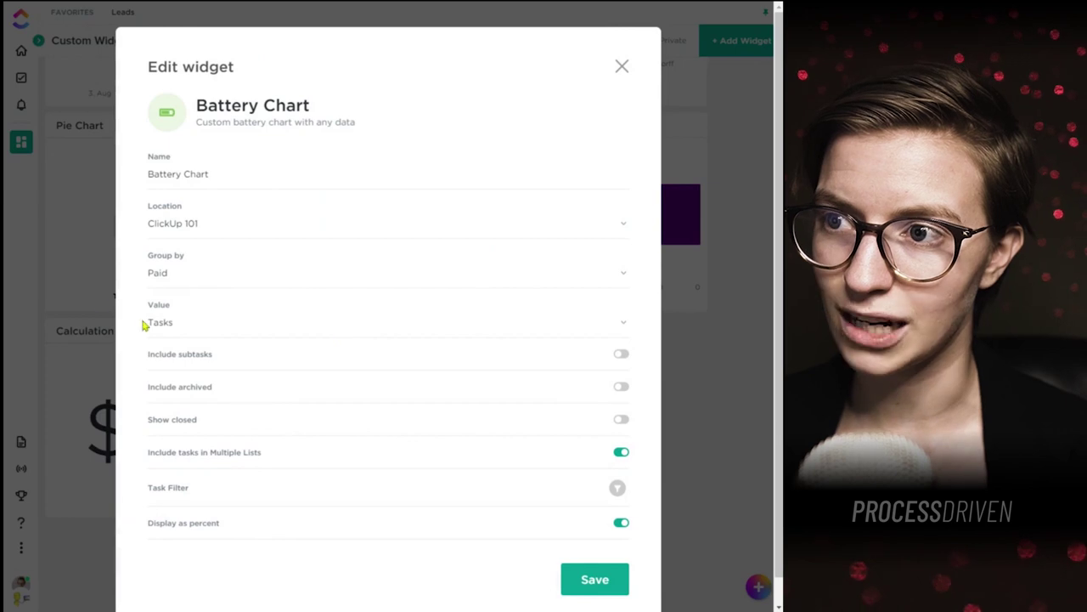
pyautogui.click(159, 273)
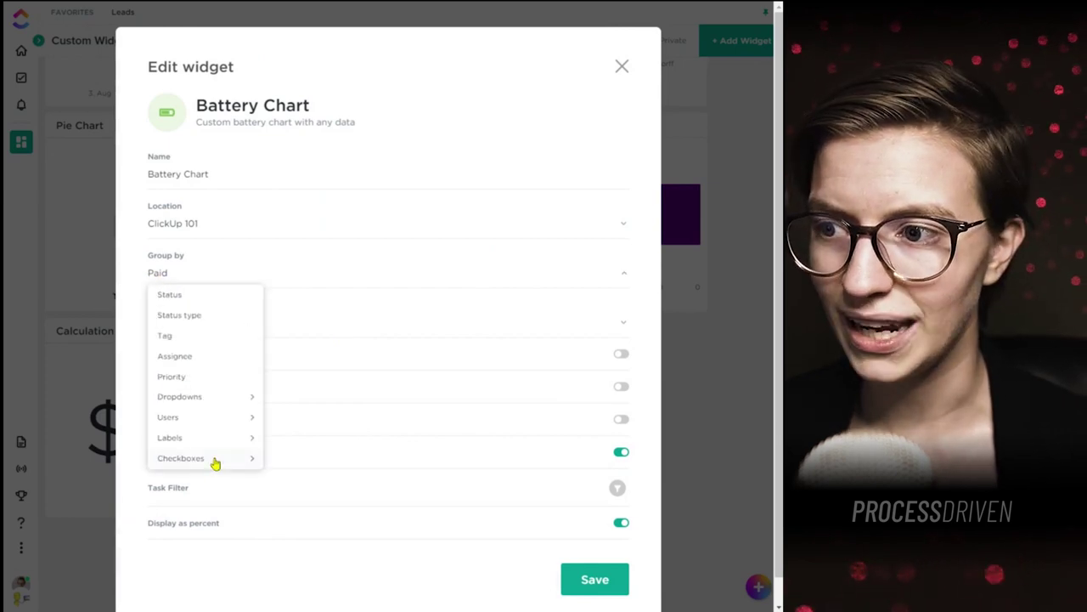
pyautogui.moveTo(215, 463)
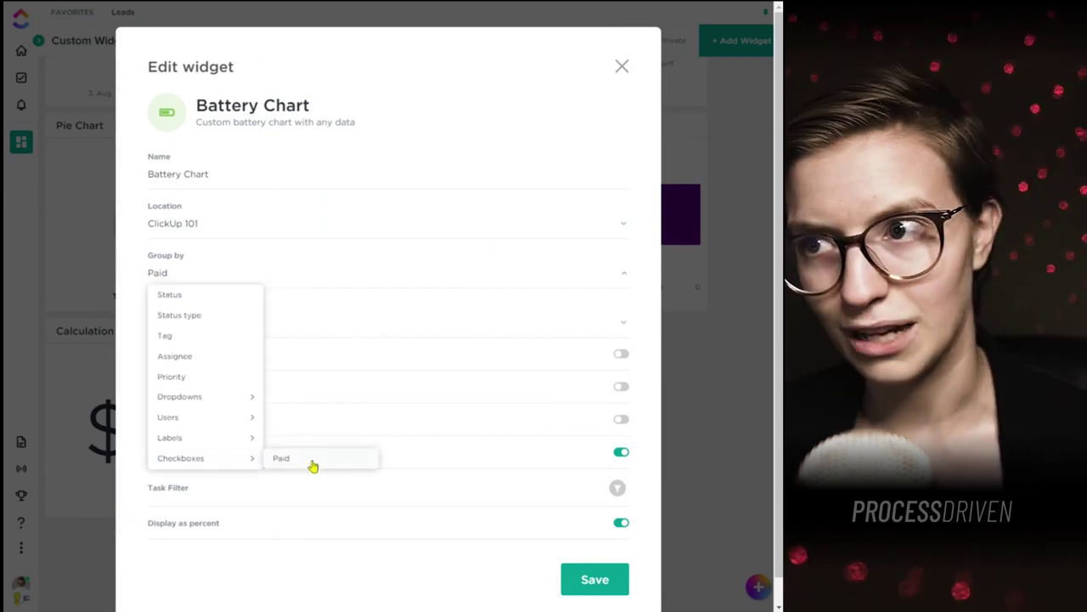
pyautogui.click(167, 272)
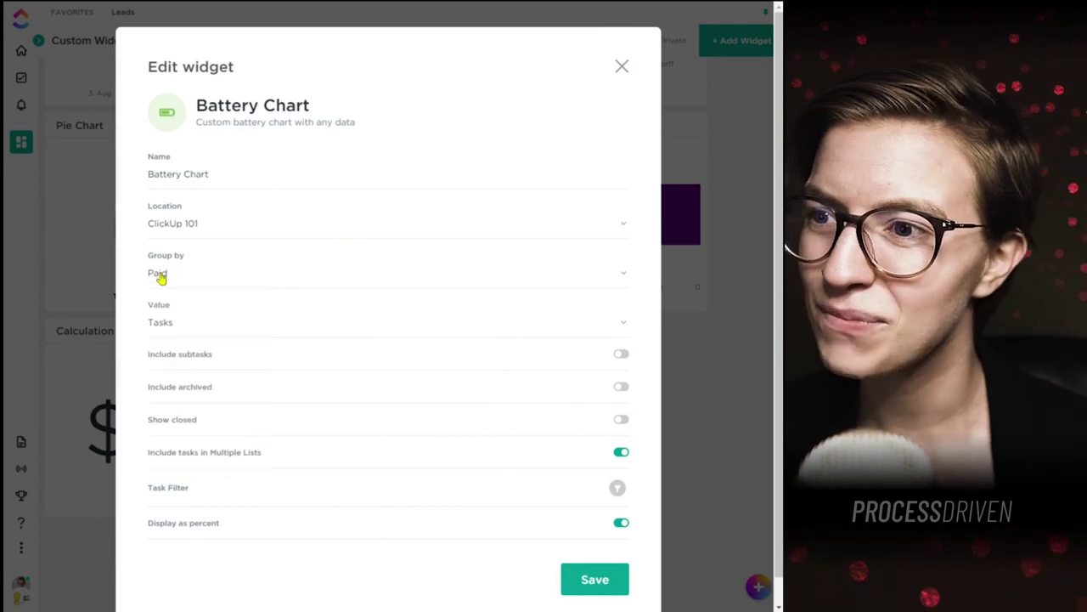
pyautogui.click(162, 274)
pyautogui.click(205, 358)
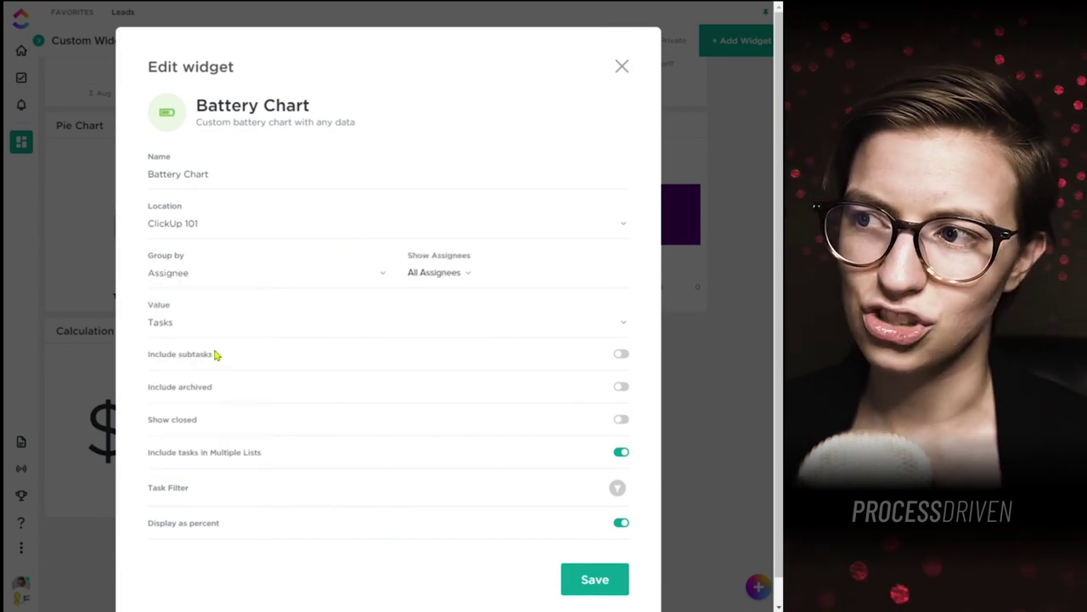
pyautogui.click(606, 576)
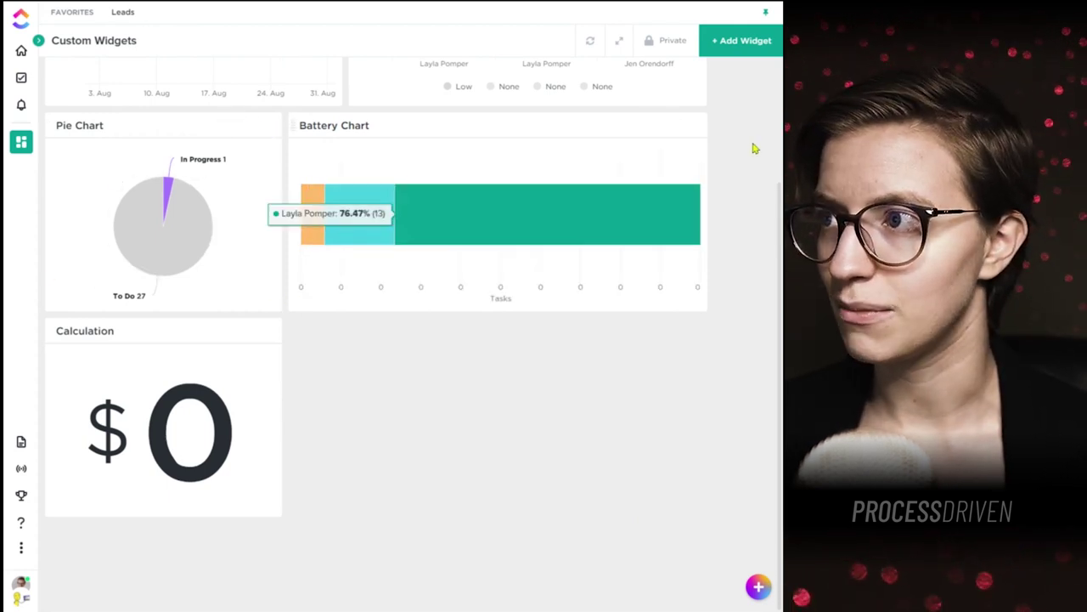
# Step: Show the Battery Chart's legend and toggle its assignees so that only the first one is hidden from the chart
pyautogui.click(693, 125)
pyautogui.click(644, 188)
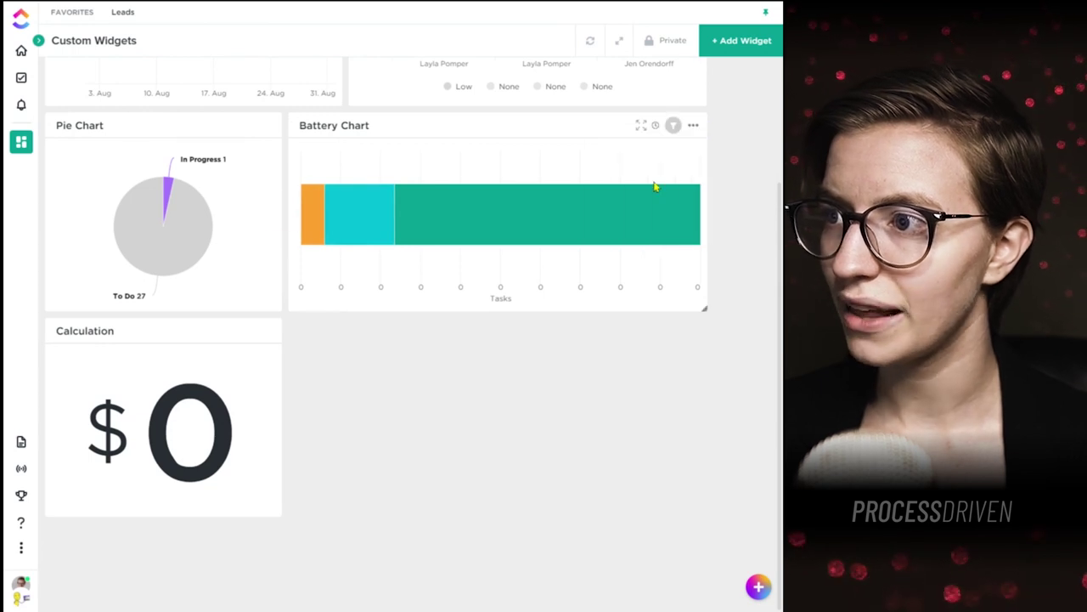
pyautogui.click(503, 293)
pyautogui.click(571, 295)
pyautogui.click(420, 291)
pyautogui.click(498, 294)
pyautogui.click(565, 293)
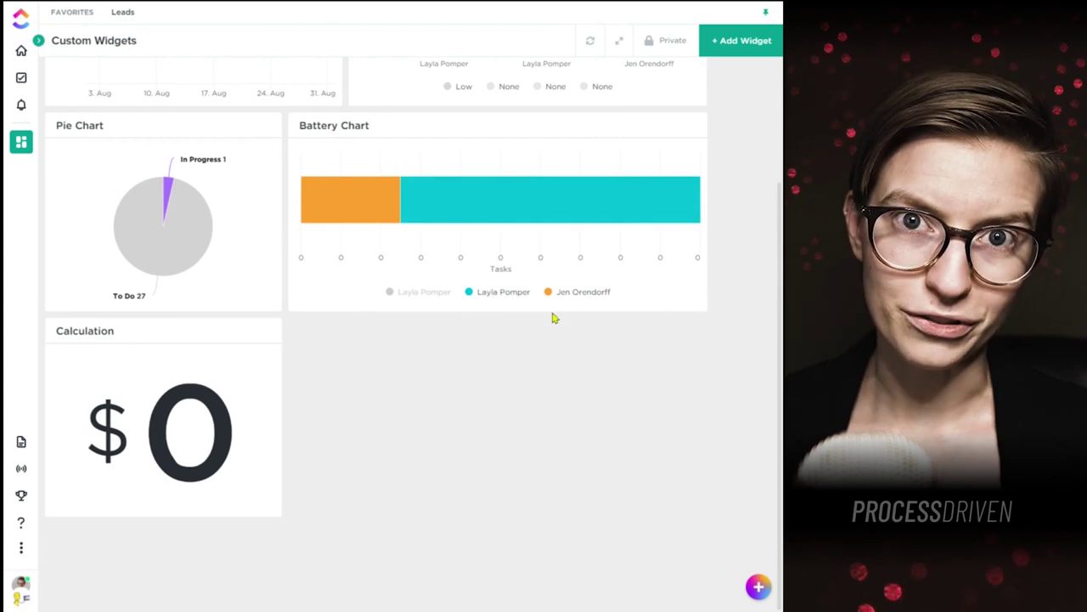
pyautogui.moveTo(417, 227)
pyautogui.scroll(2, 417, 227)
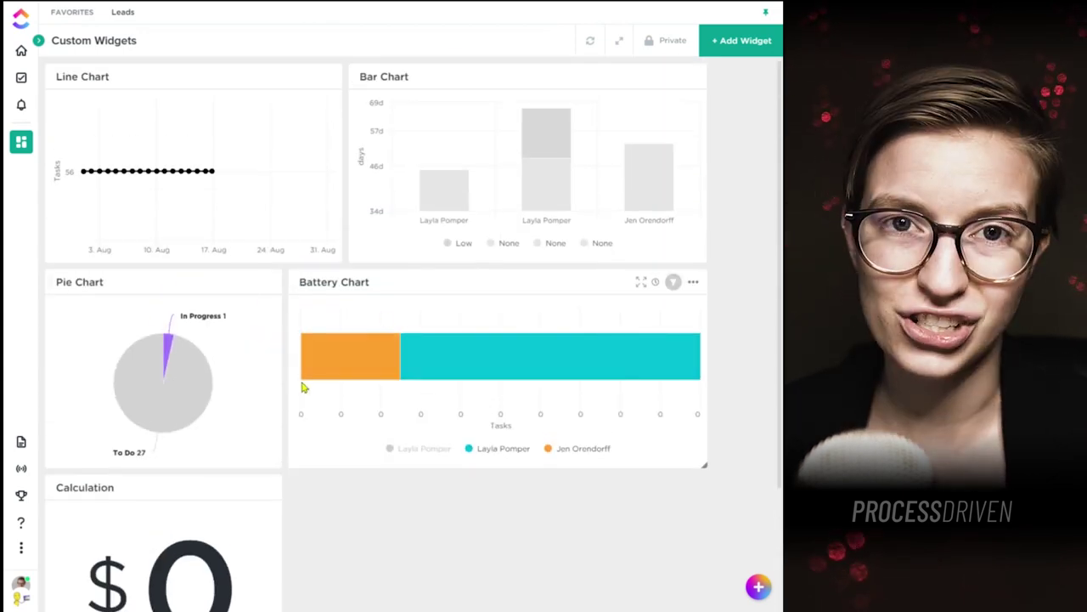
pyautogui.moveTo(313, 345)
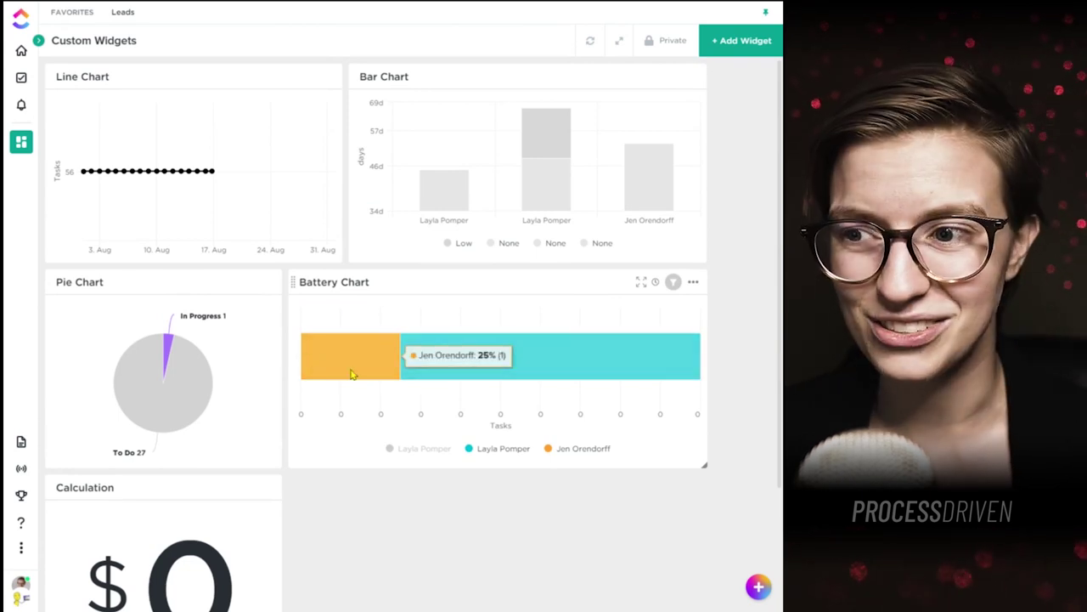
# Step: Set the Calculation widget's function to Average, review its Field options, turn on Include subtasks and save the settings
pyautogui.scroll(-2, 352, 372)
pyautogui.click(268, 331)
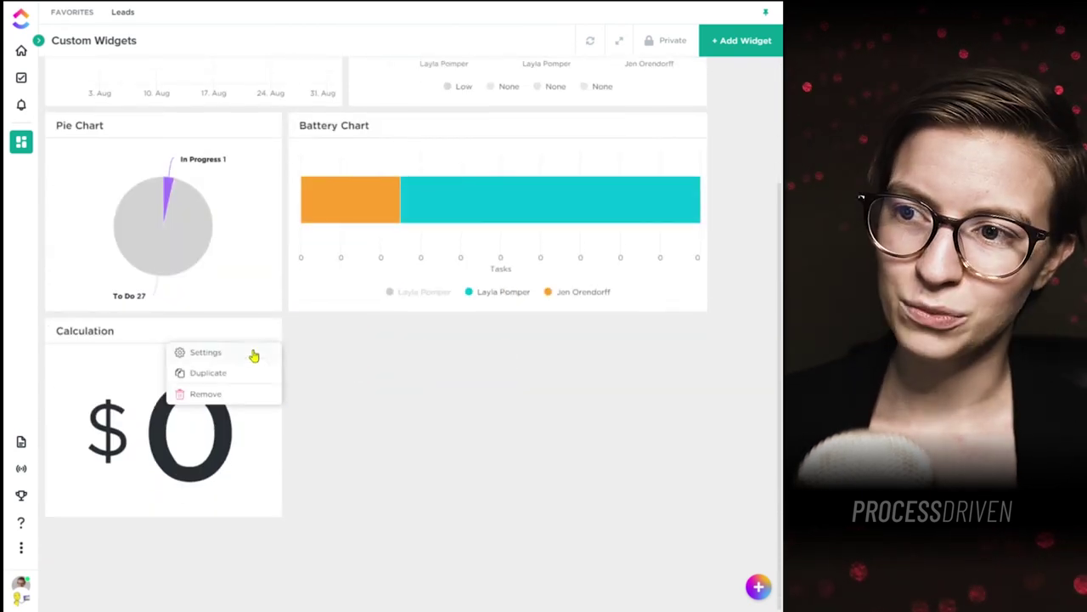
pyautogui.click(252, 352)
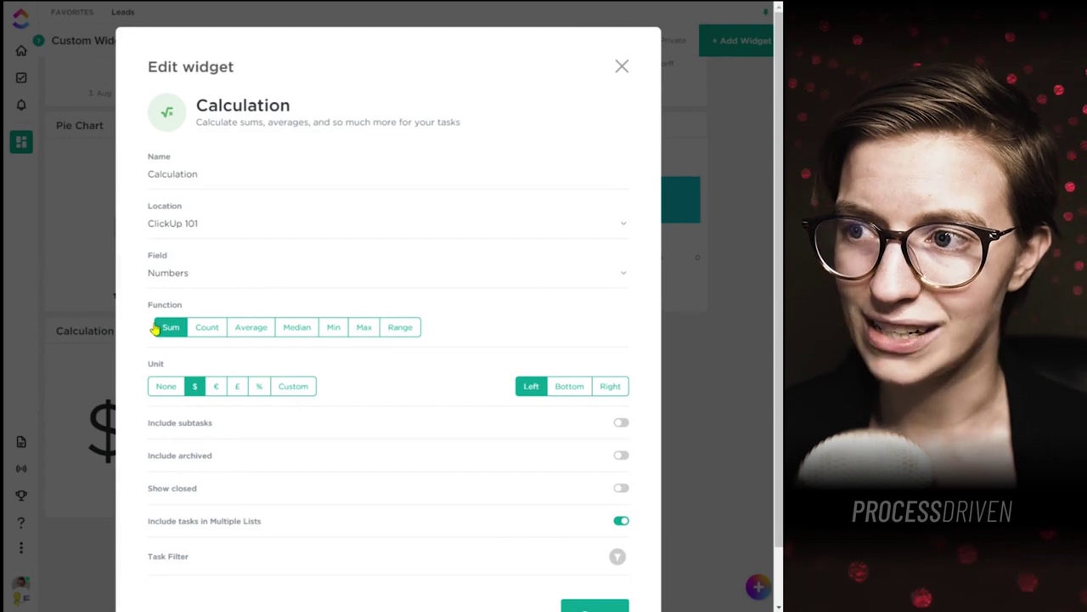
pyautogui.click(251, 328)
pyautogui.scroll(-1, 260, 331)
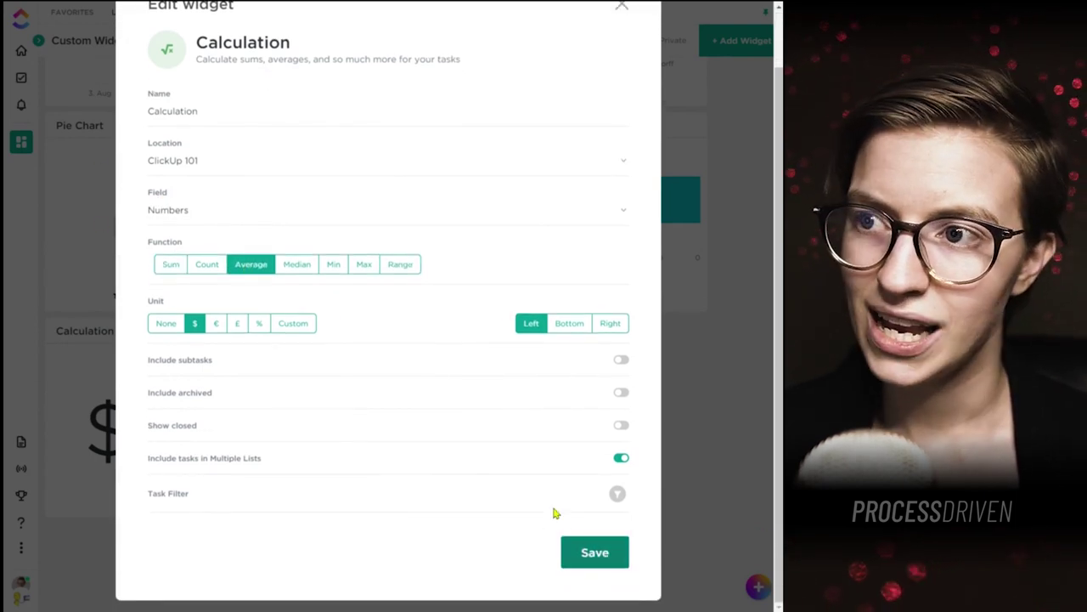
pyautogui.click(178, 214)
pyautogui.moveTo(208, 327)
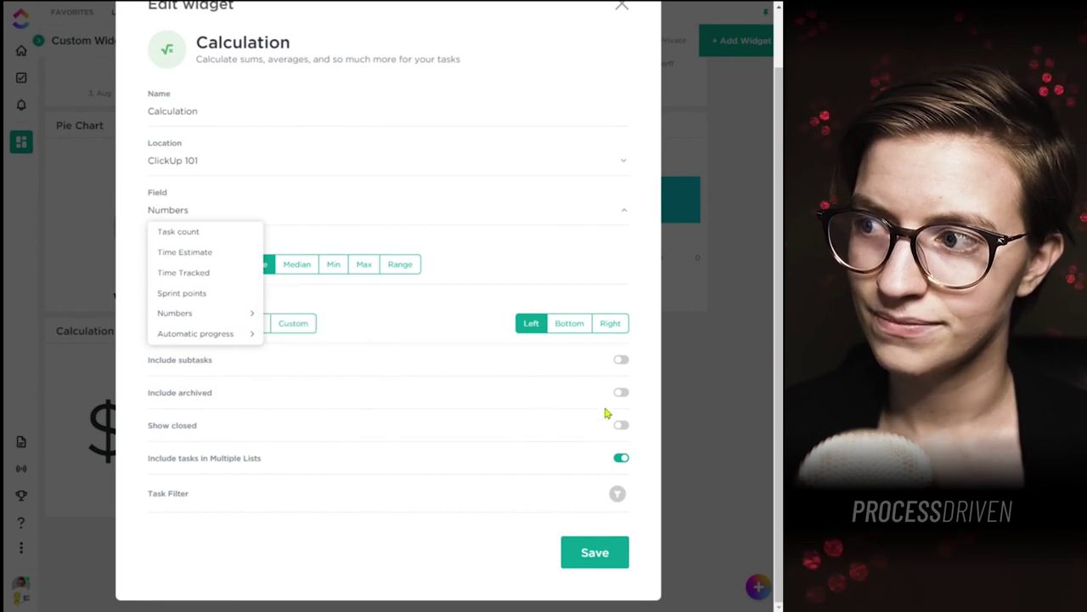
pyautogui.click(621, 361)
pyautogui.click(591, 553)
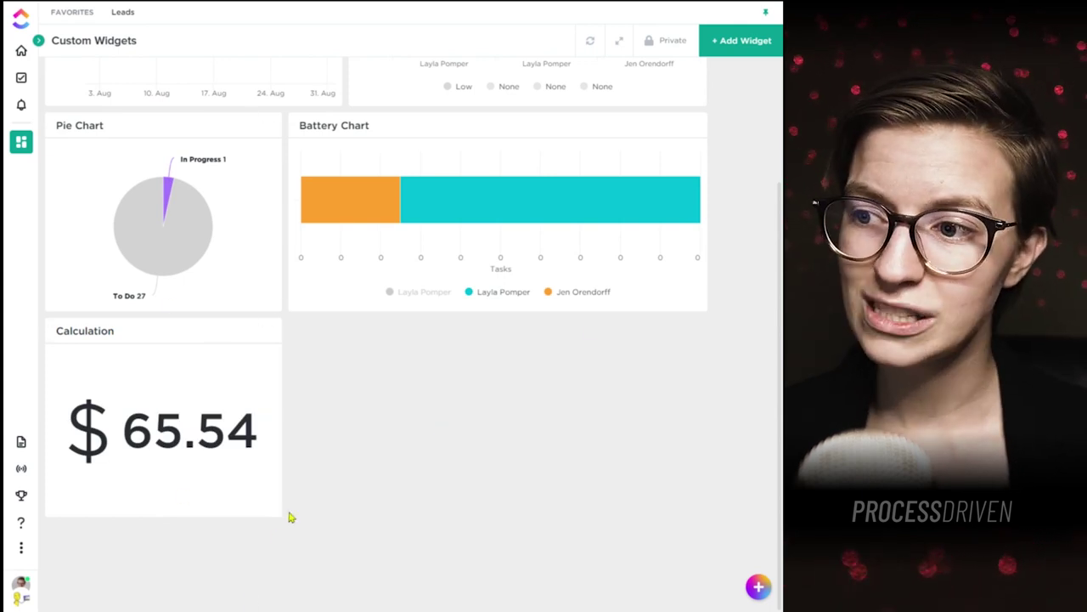
# Step: Shrink the Calculation widget's height to about half and move it directly beside the Pie Chart
pyautogui.moveTo(282, 516); pyautogui.dragTo(274, 364)
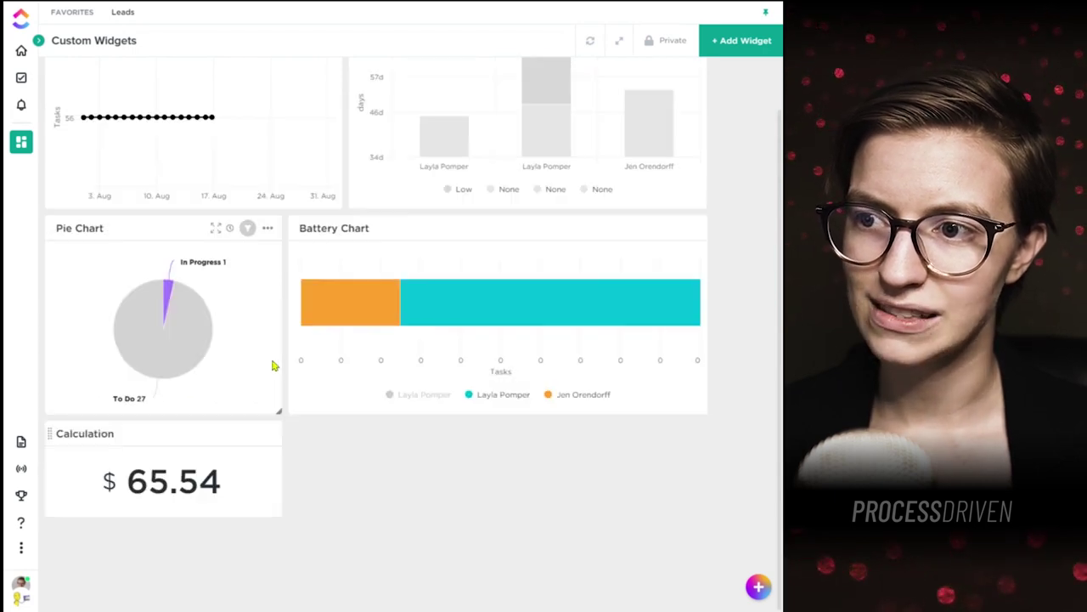
pyautogui.moveTo(165, 440); pyautogui.dragTo(411, 246)
pyautogui.scroll(-2, 461, 459)
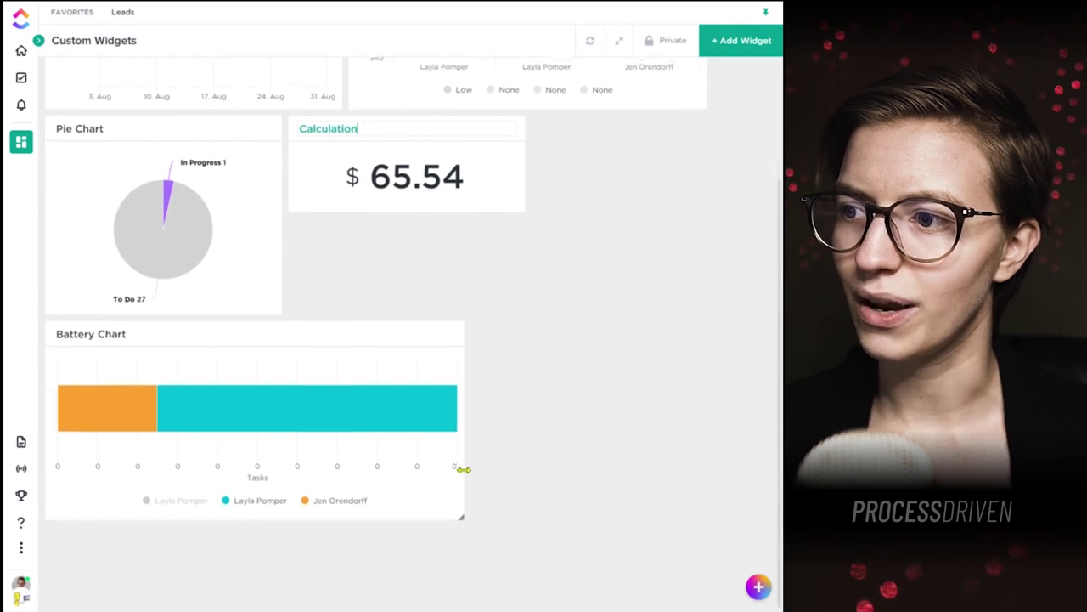
# Step: Move the Battery Chart directly below the Calculation widget and size it to line up with the Bar Chart's outer edge
pyautogui.moveTo(461, 498); pyautogui.dragTo(219, 515)
pyautogui.moveTo(149, 338); pyautogui.dragTo(427, 330)
pyautogui.moveTo(460, 513); pyautogui.dragTo(700, 371)
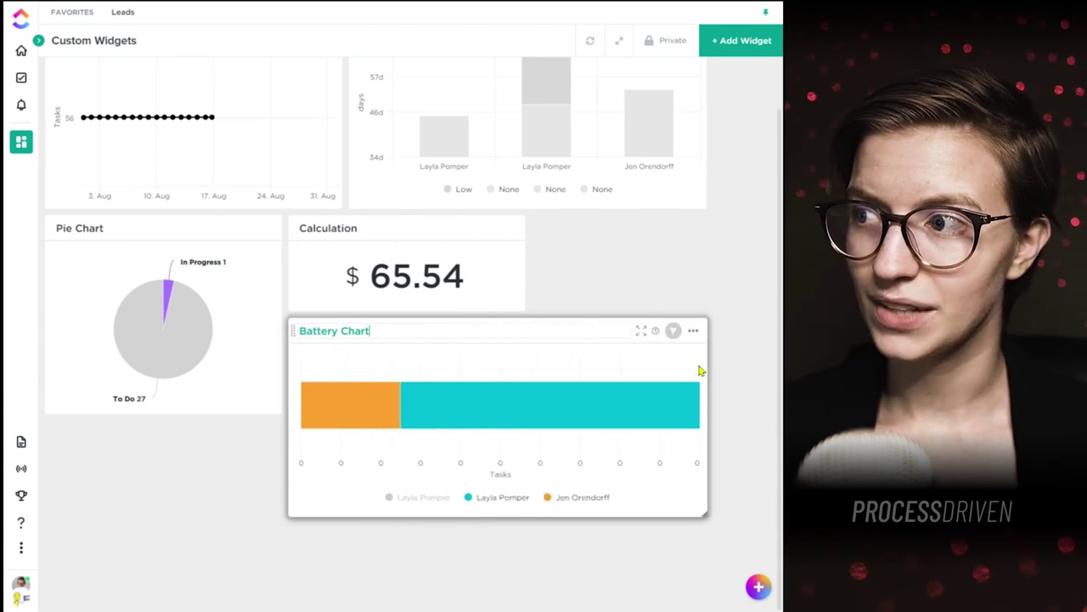
# Step: Switch to the Sprint Widgets dashboard and read the Burnup widget's description in its settings
pyautogui.click(38, 40)
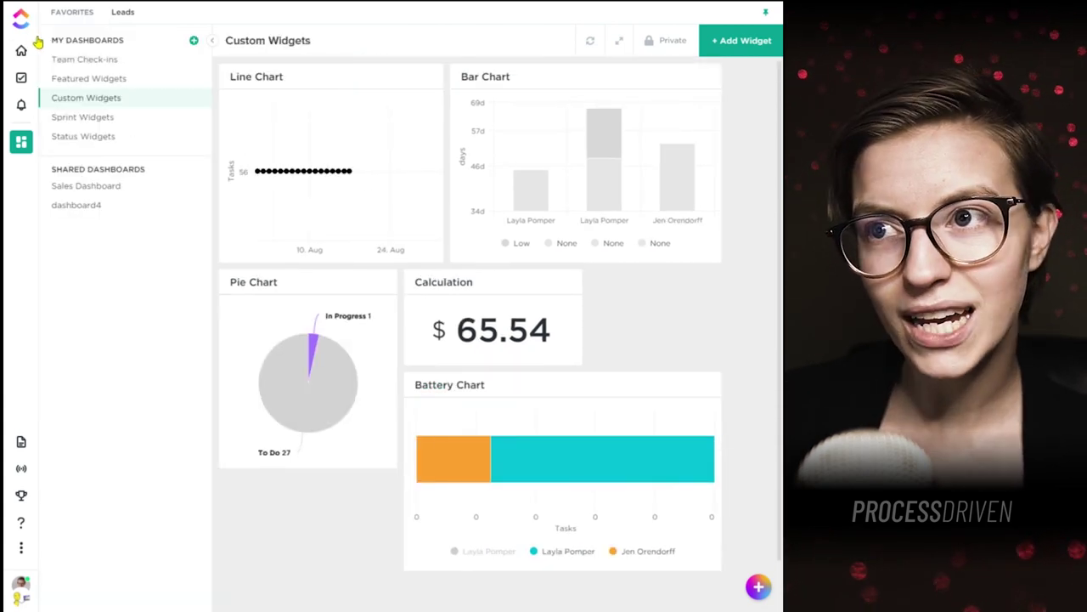
pyautogui.click(98, 118)
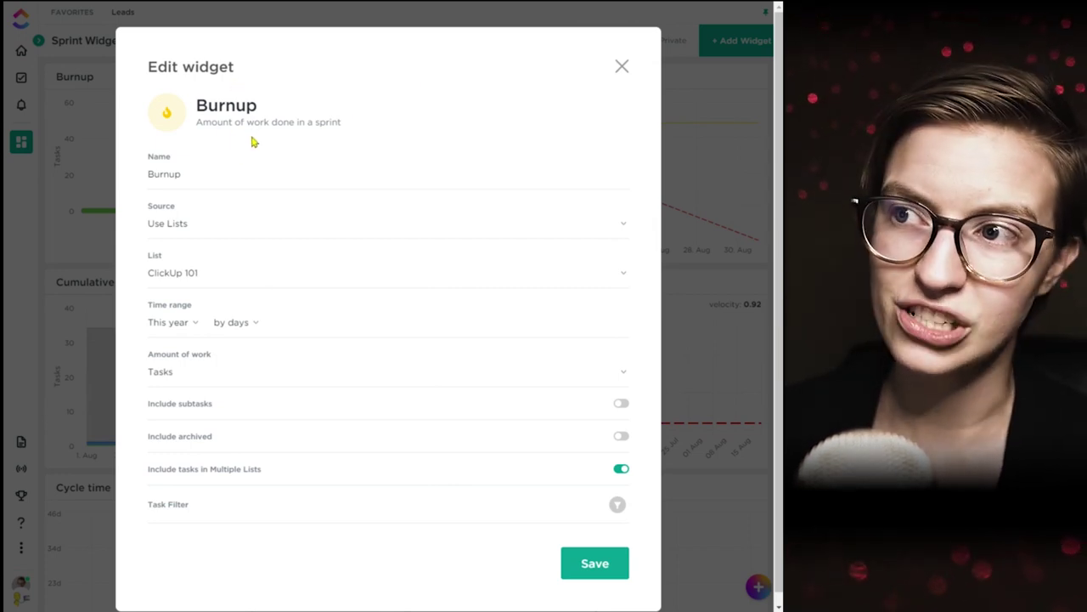
pyautogui.moveTo(202, 132); pyautogui.dragTo(347, 135)
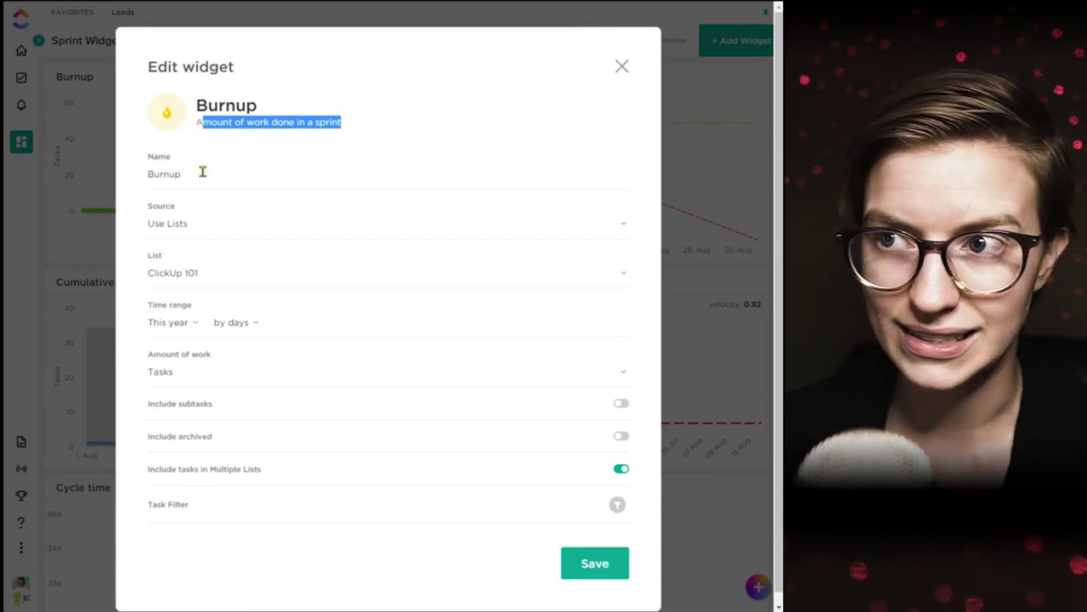
pyautogui.click(203, 171)
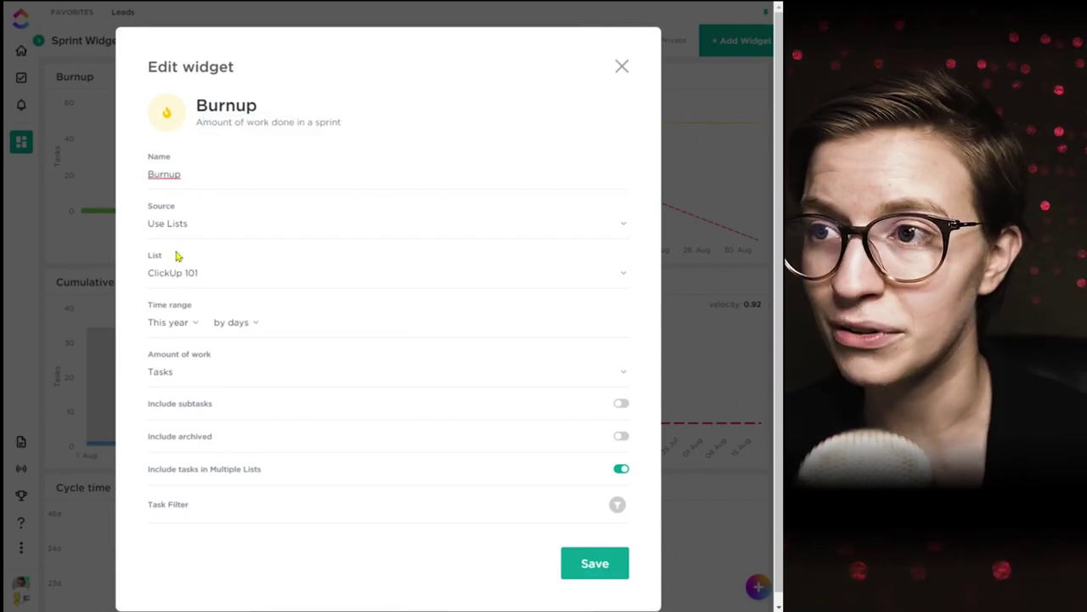
# Step: Examine the Burnup widget's Source, List and Amount of work options, and save the settings without changes
pyautogui.click(166, 225)
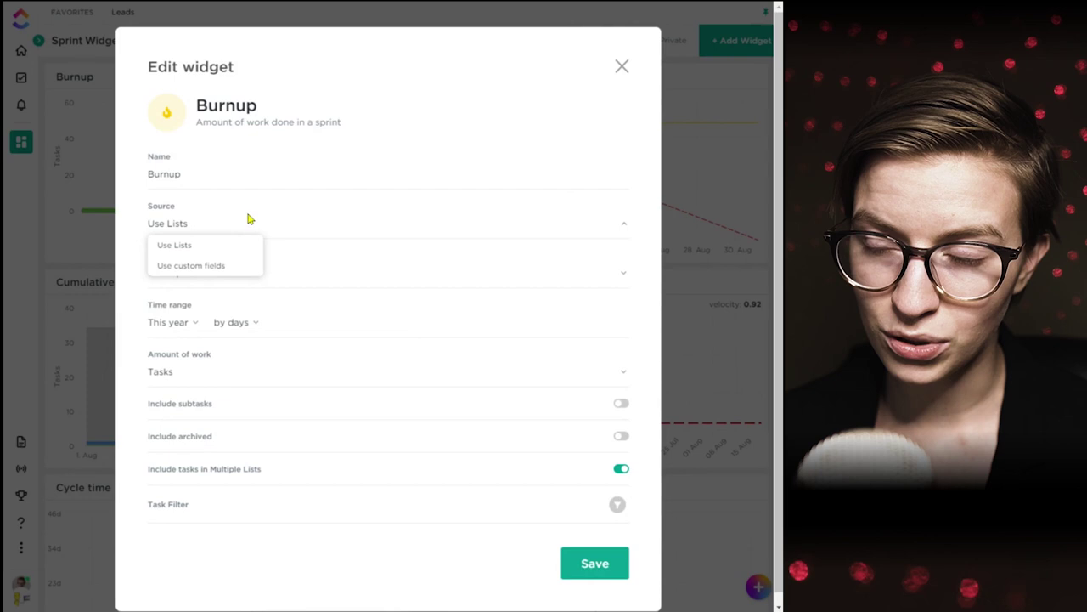
pyautogui.click(183, 244)
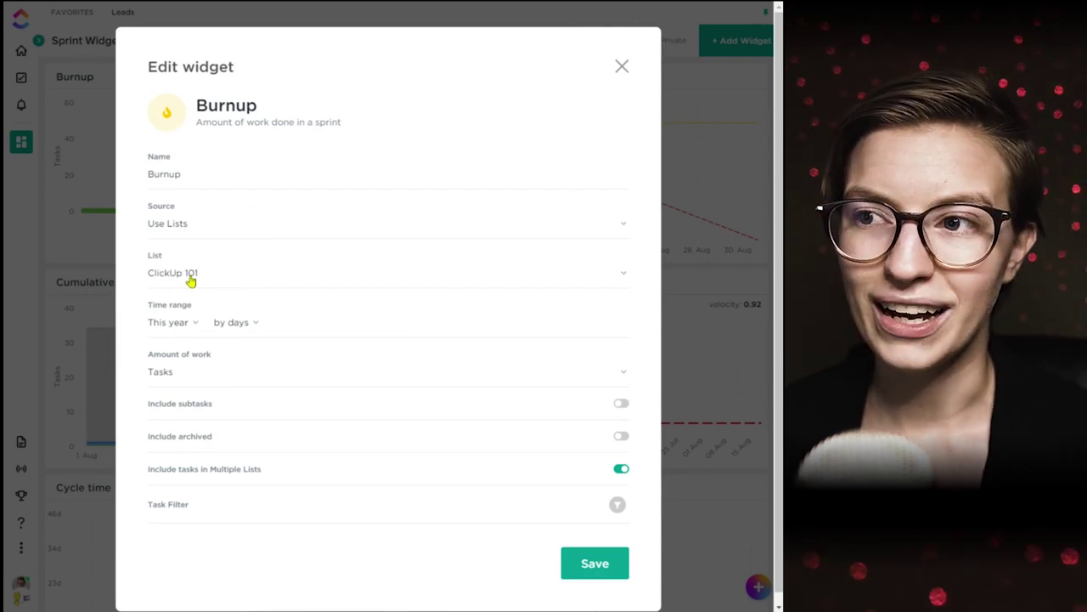
pyautogui.click(192, 282)
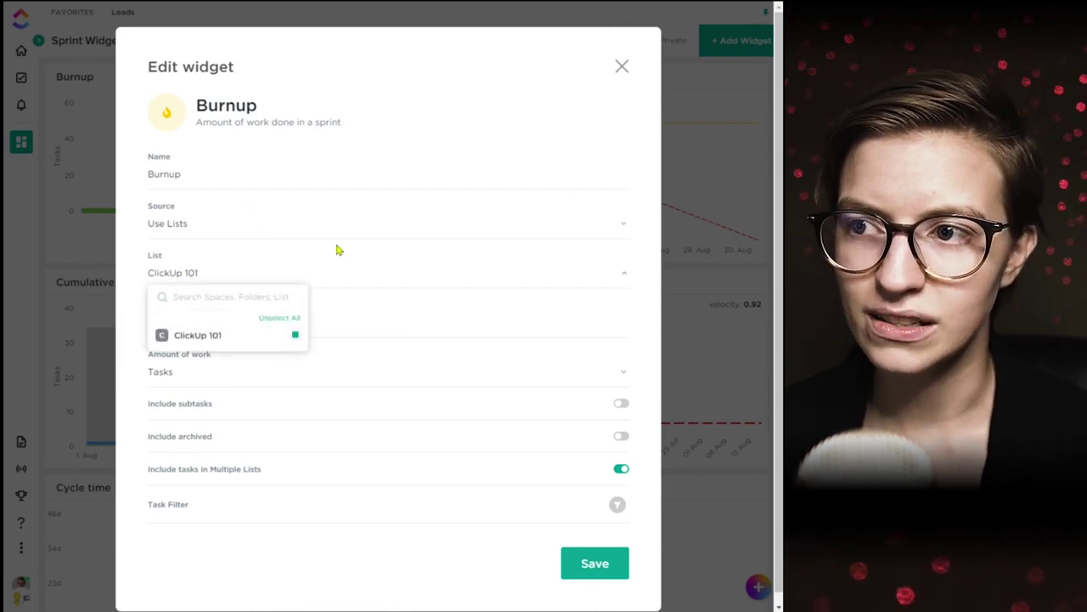
pyautogui.click(192, 330)
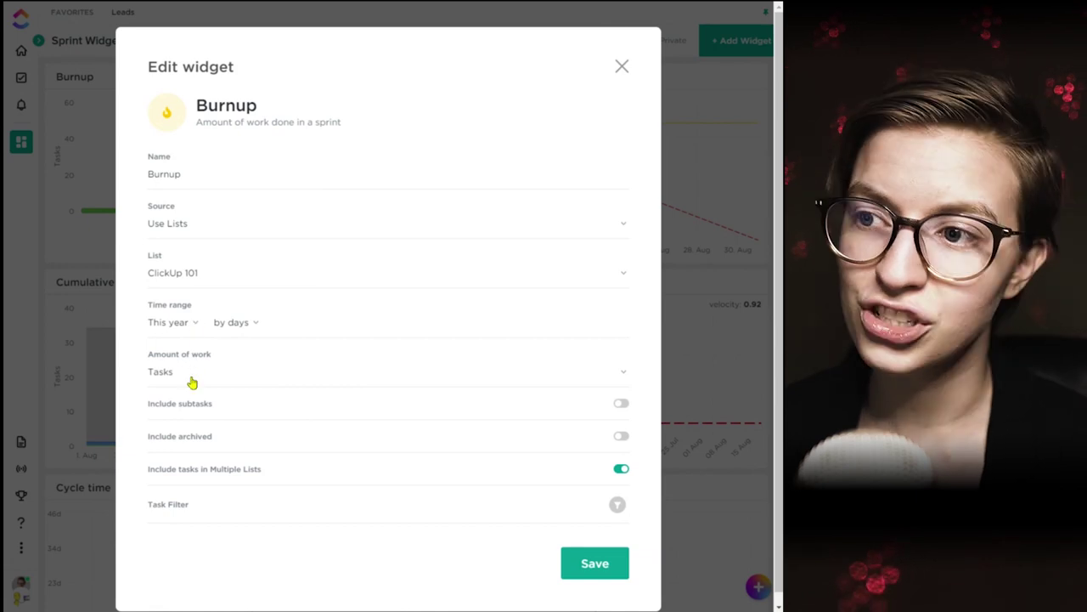
pyautogui.click(193, 376)
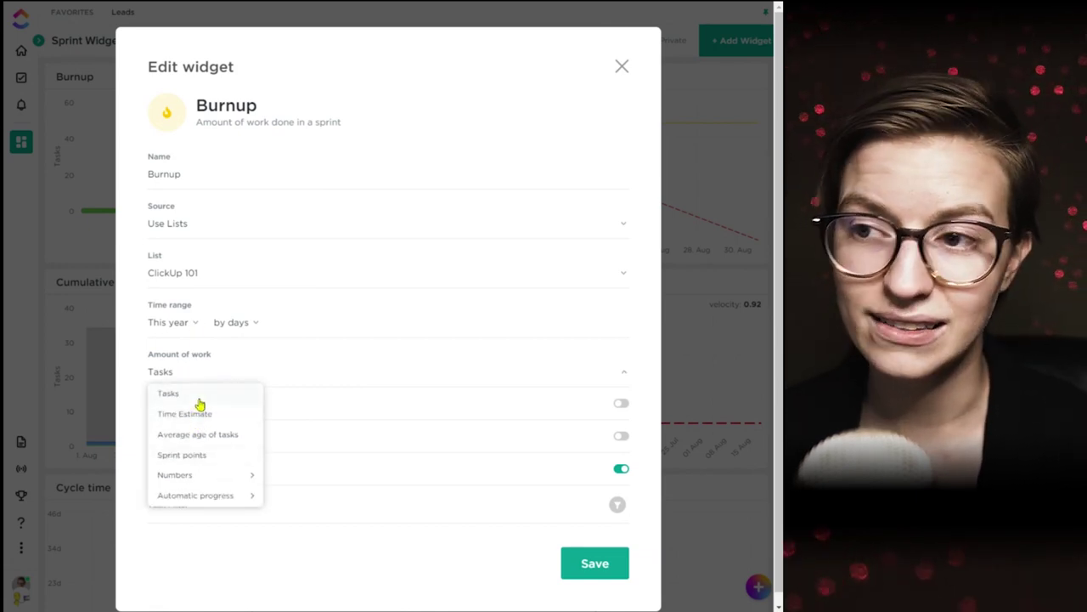
pyautogui.click(347, 358)
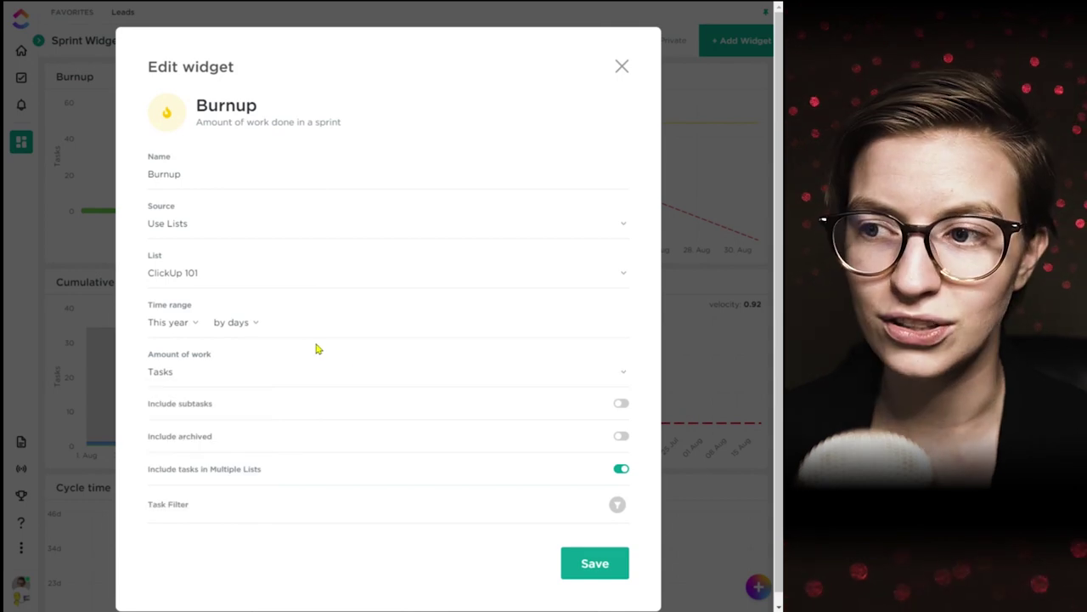
pyautogui.click(585, 568)
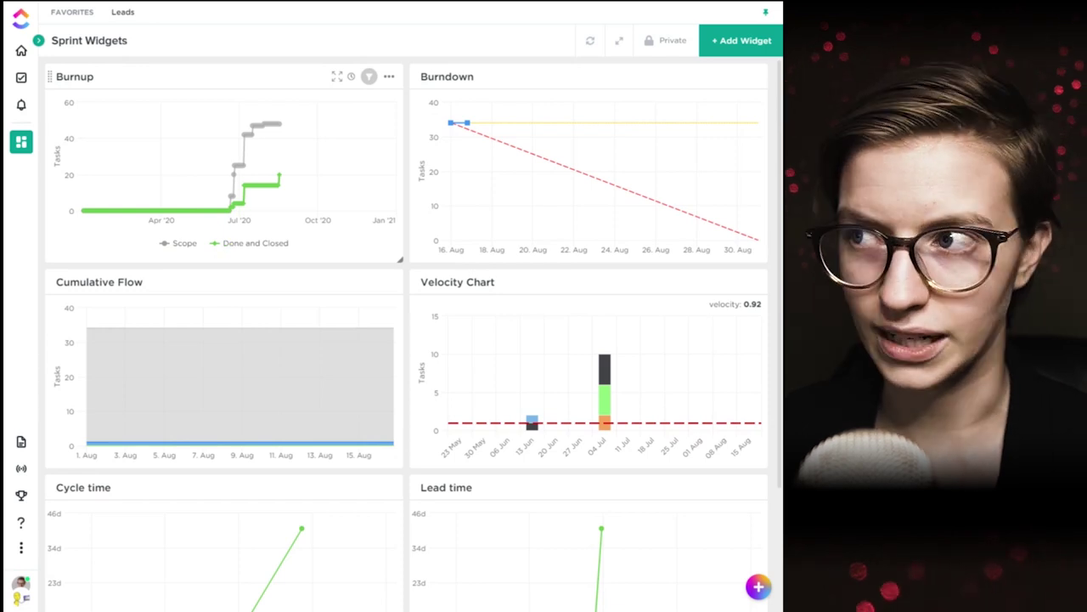
# Step: Open the Burndown widget's settings, read its description, and examine its Source and List options
pyautogui.click(754, 77)
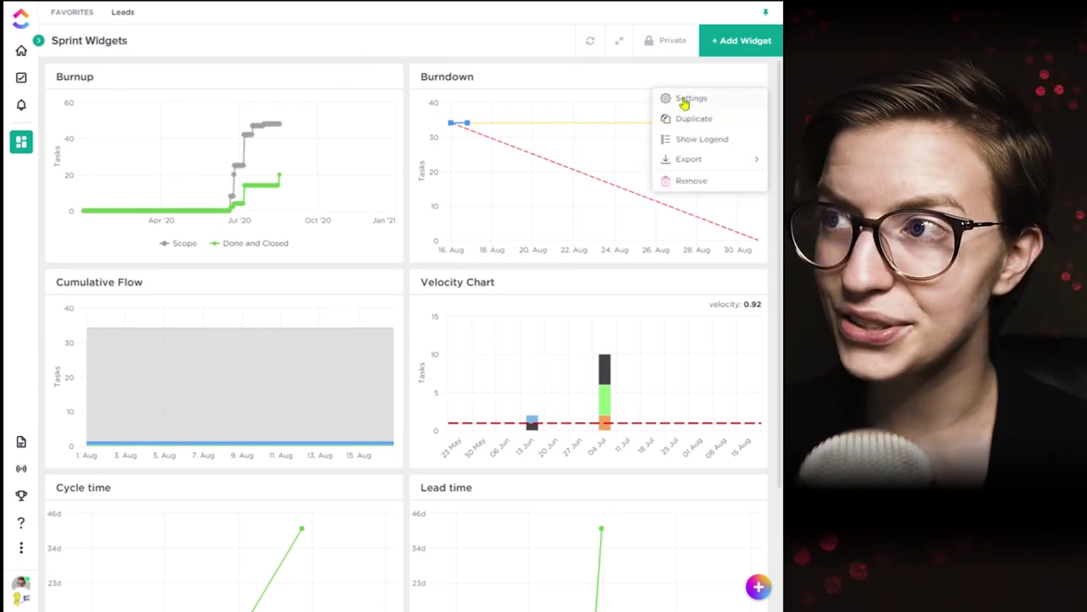
pyautogui.click(688, 99)
pyautogui.moveTo(201, 126); pyautogui.dragTo(357, 127)
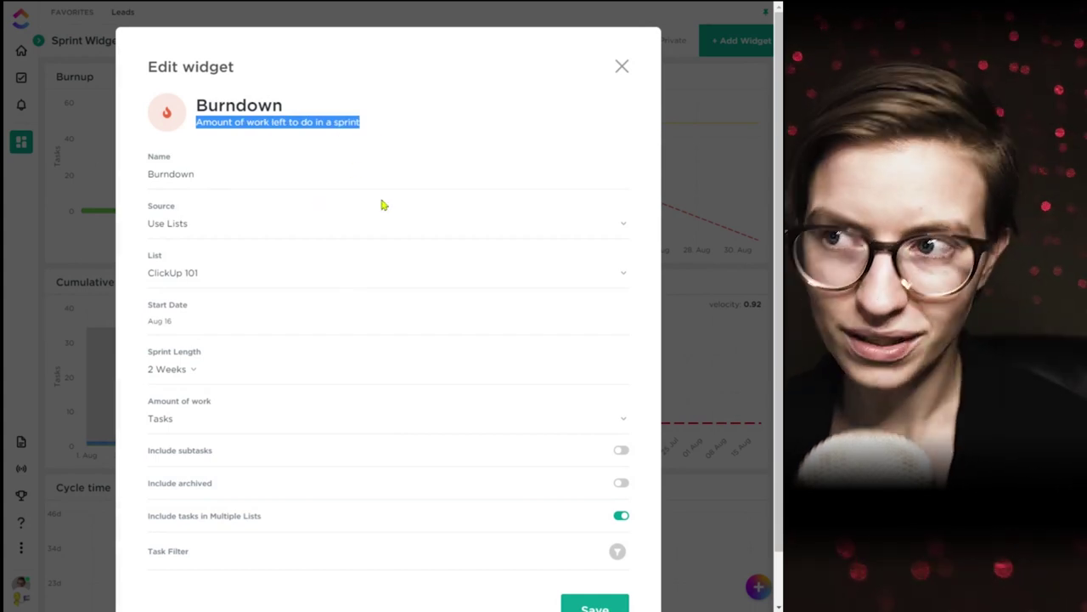
pyautogui.click(204, 219)
pyautogui.click(140, 294)
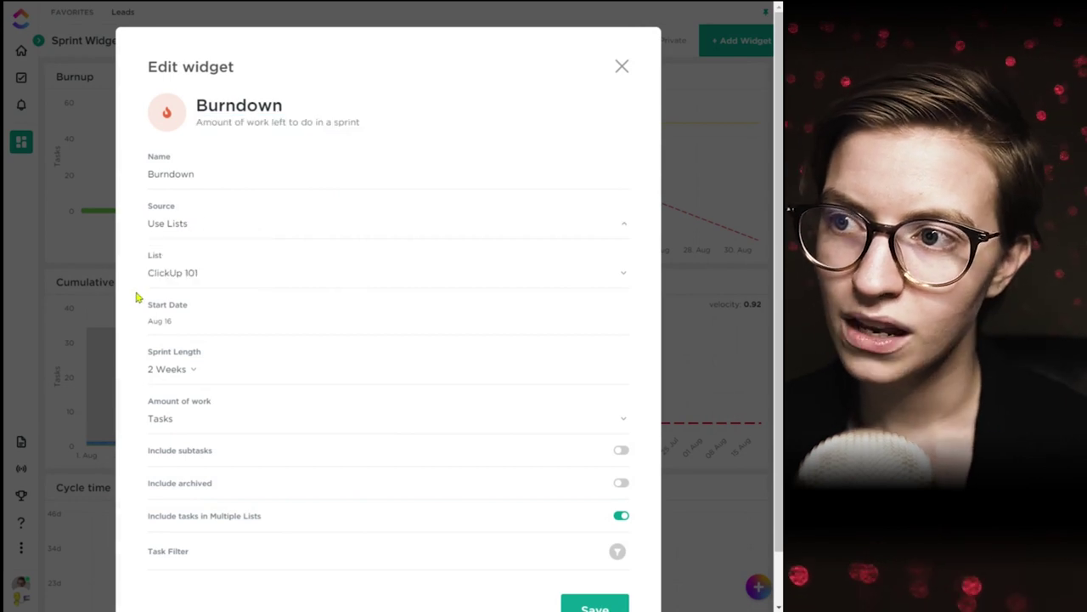
pyautogui.click(165, 275)
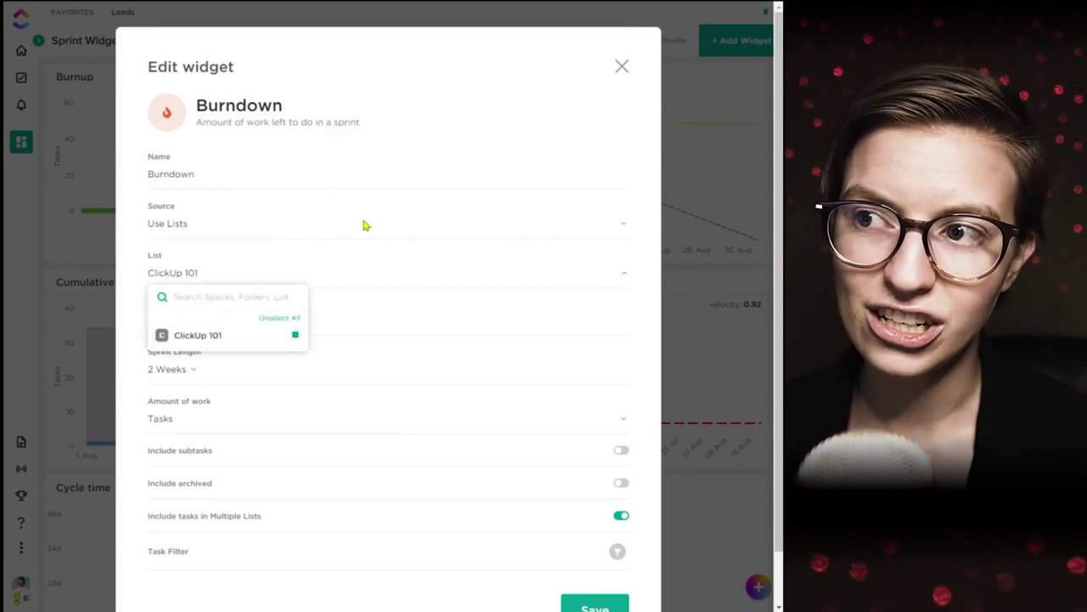
pyautogui.click(370, 266)
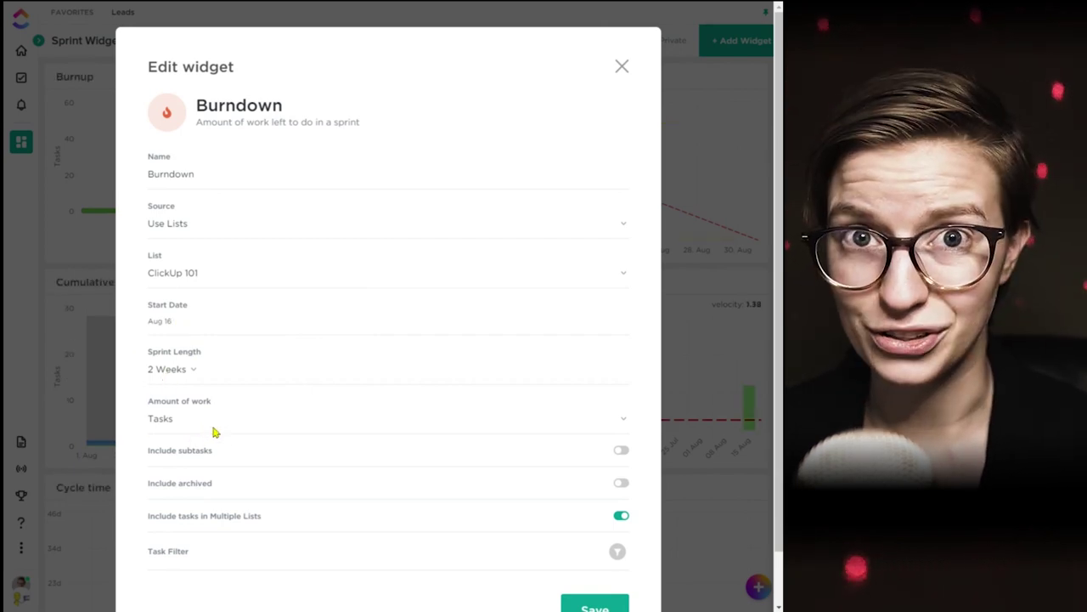
# Step: Review the Burndown widget's Amount of work options, save the settings without changes, and read the chart's projected and target lines
pyautogui.click(169, 420)
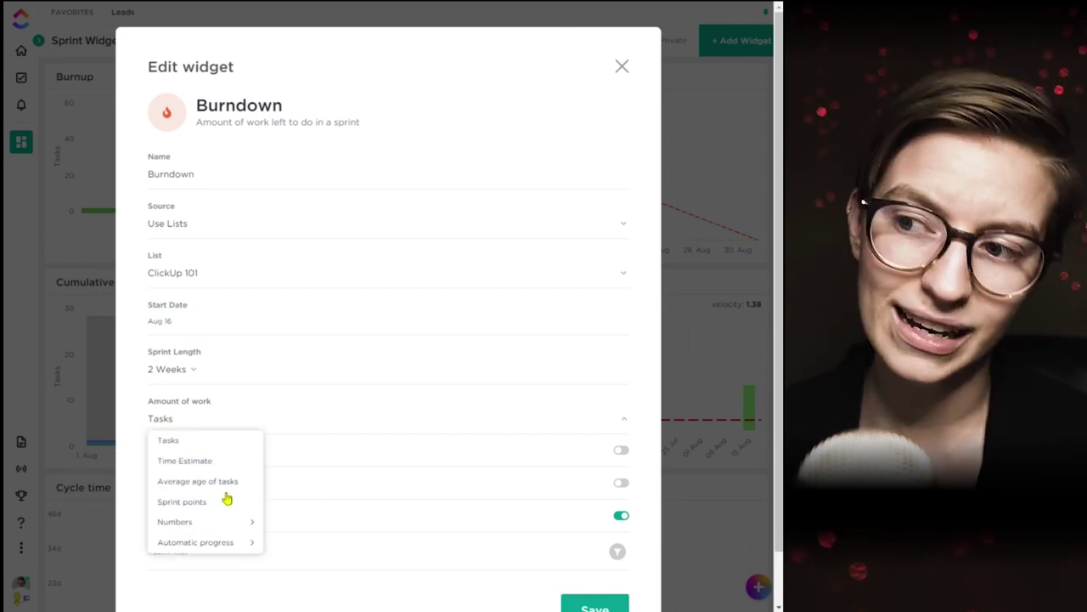
pyautogui.click(286, 452)
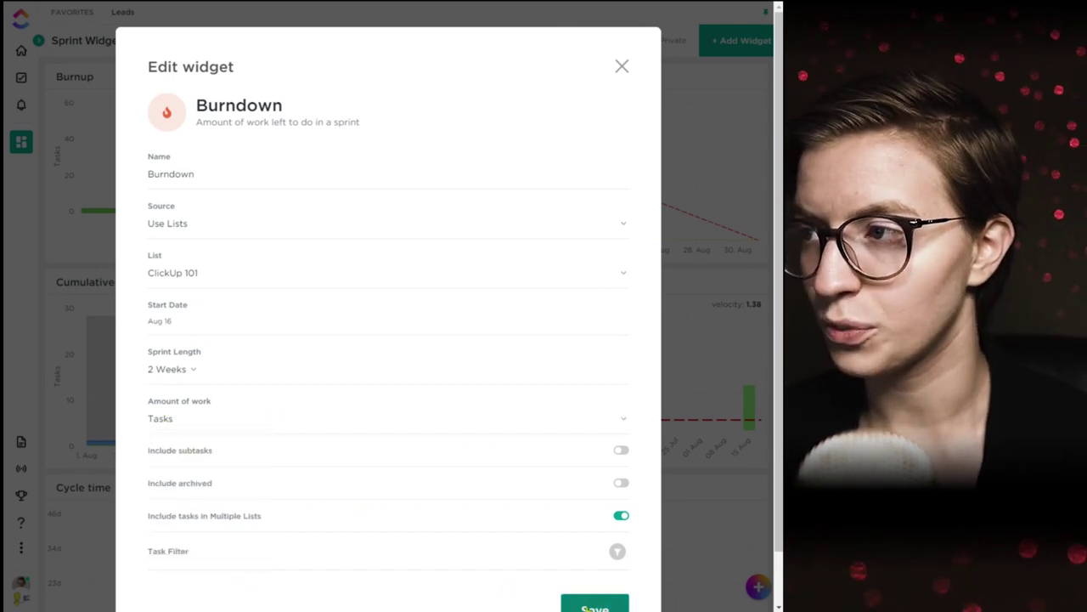
pyautogui.click(595, 607)
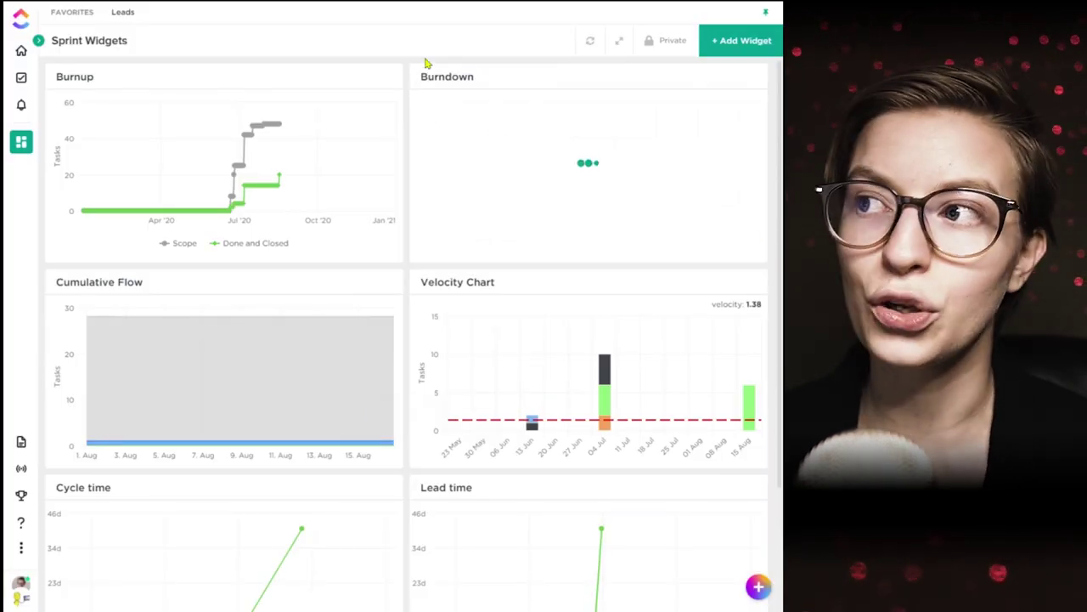
pyautogui.moveTo(456, 140)
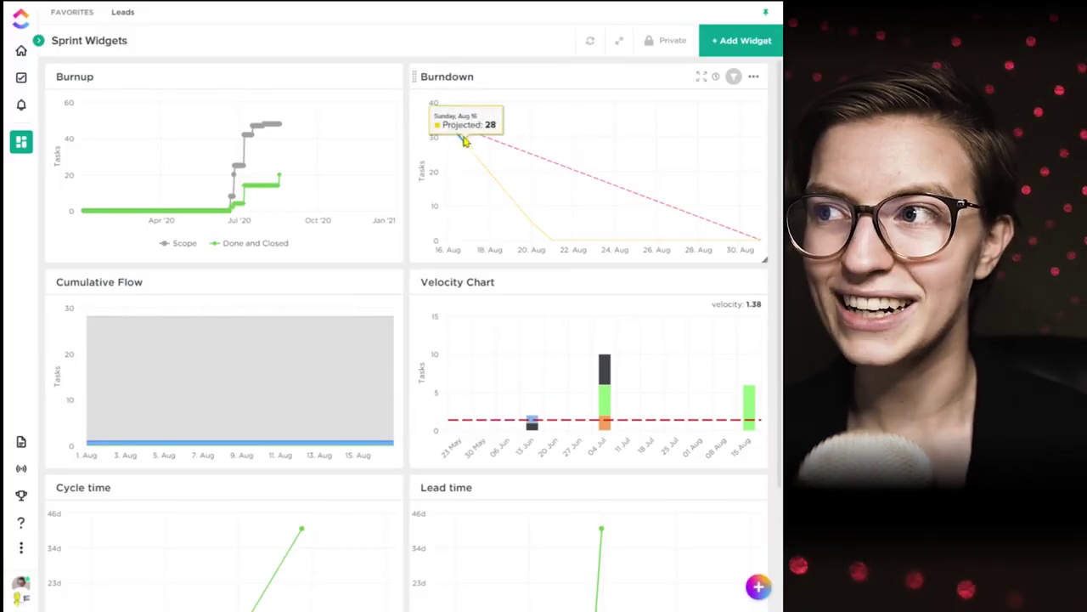
pyautogui.moveTo(740, 197)
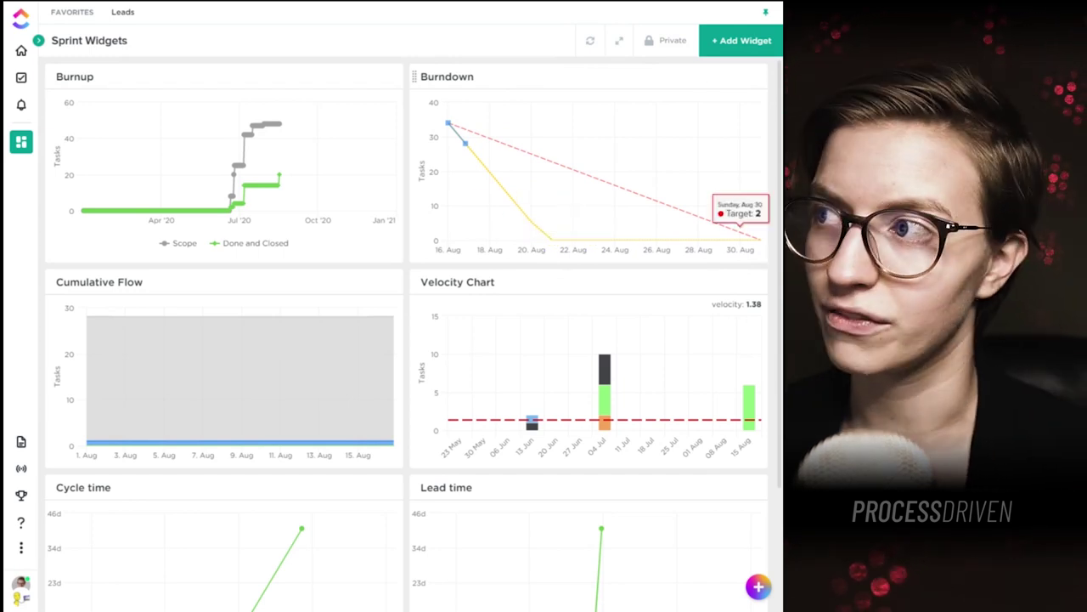
# Step: Set the Burndown widget's Amount of work to Time Estimate and save the widget
pyautogui.click(758, 77)
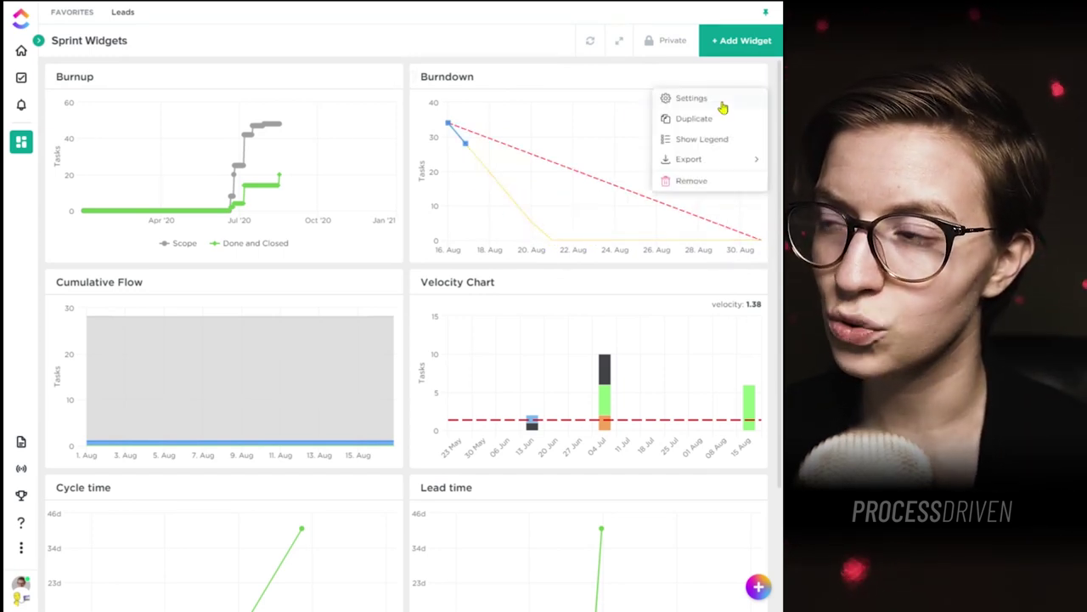
pyautogui.click(720, 102)
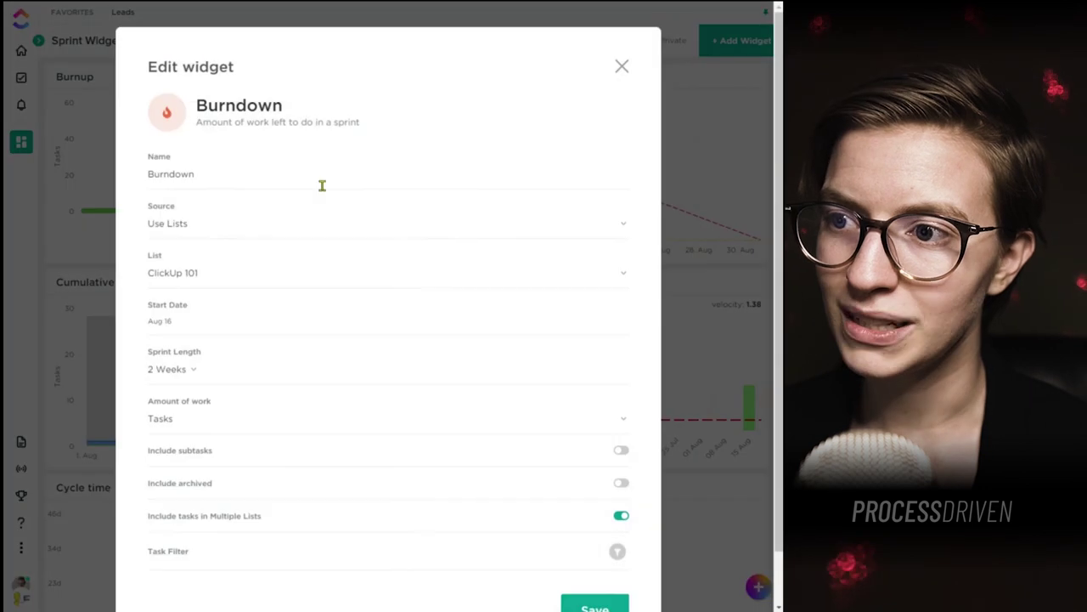
pyautogui.click(163, 421)
pyautogui.click(185, 460)
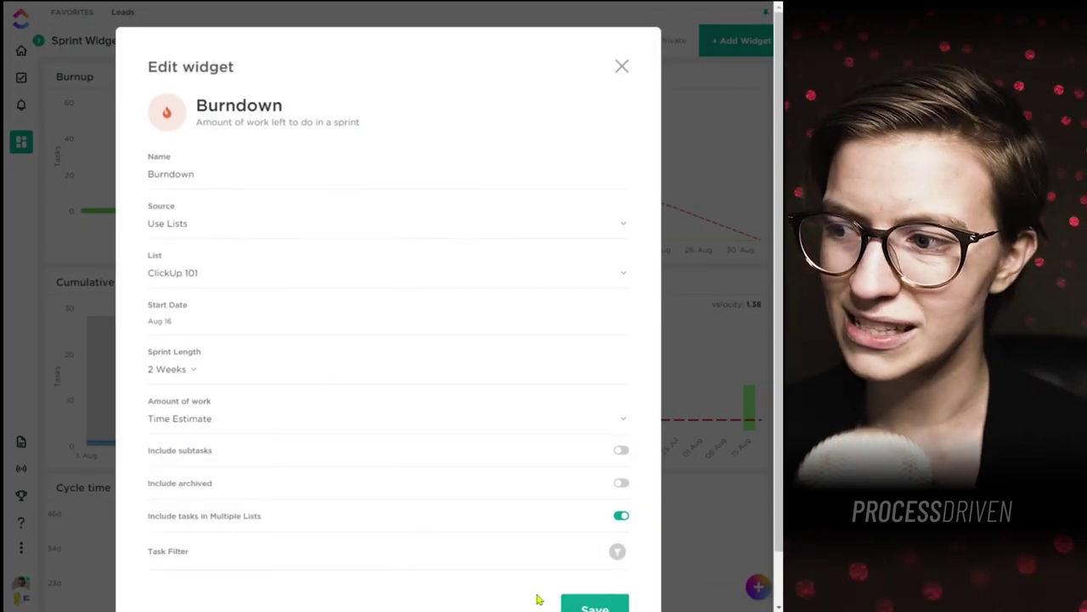
pyautogui.click(584, 605)
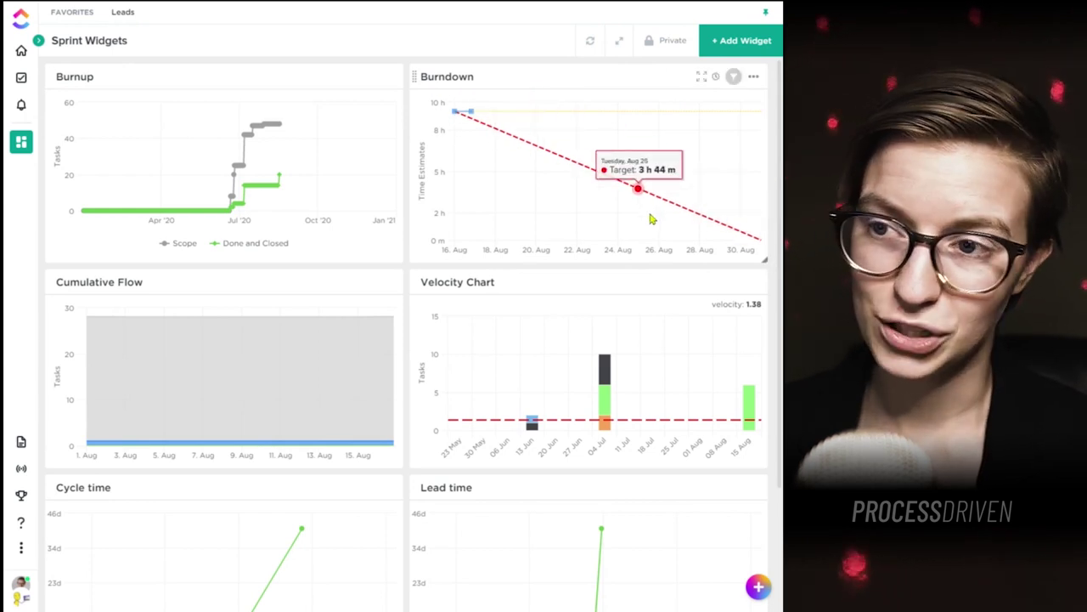
# Step: Read the descriptions in the Sprints category of available widgets, closing the catalogue without adding one
pyautogui.click(745, 39)
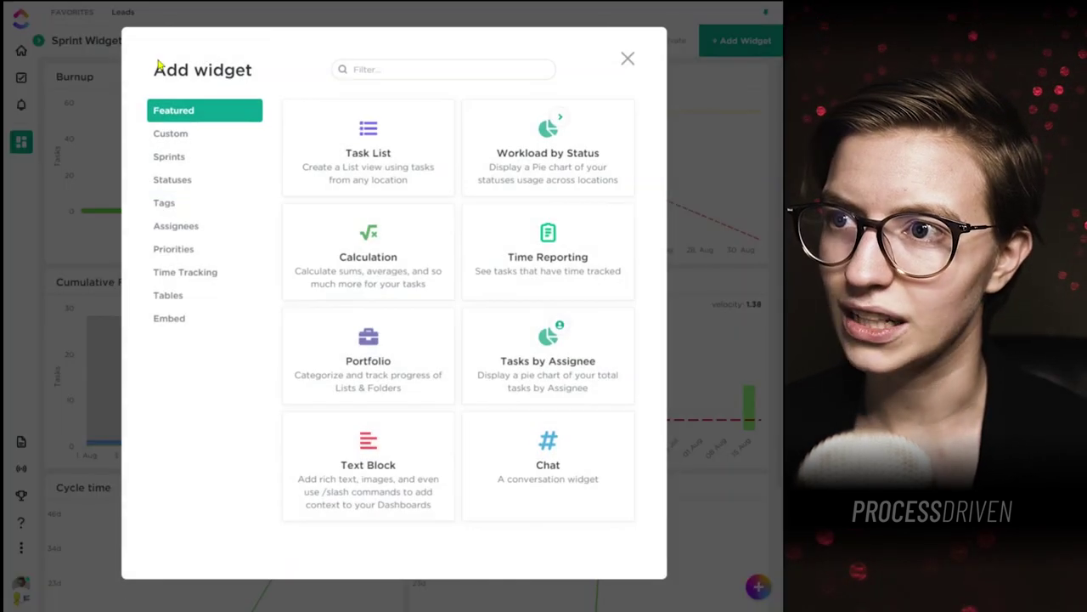
pyautogui.click(170, 156)
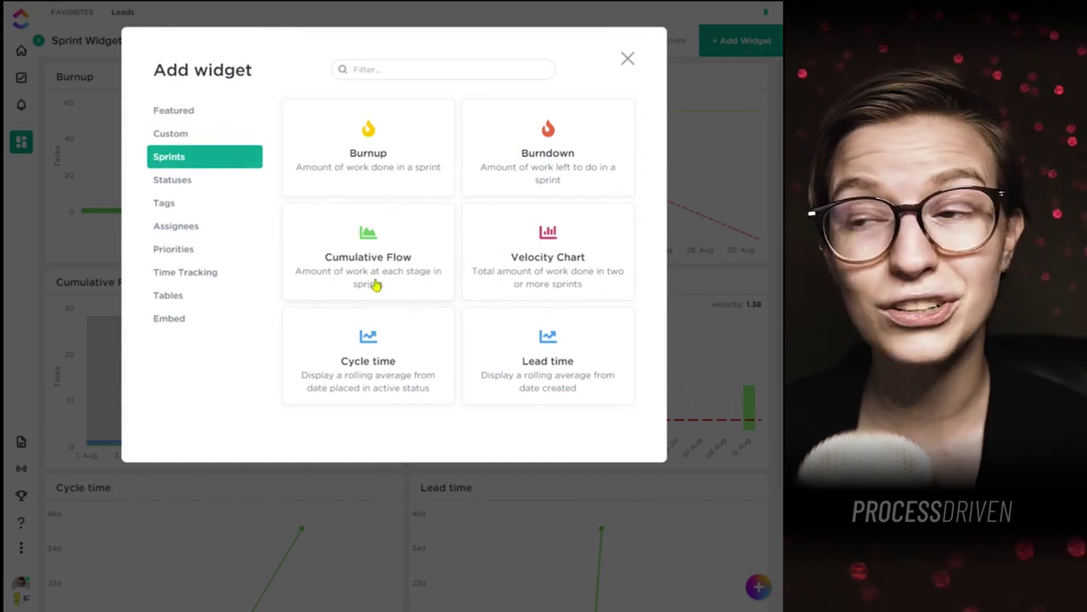
pyautogui.click(746, 363)
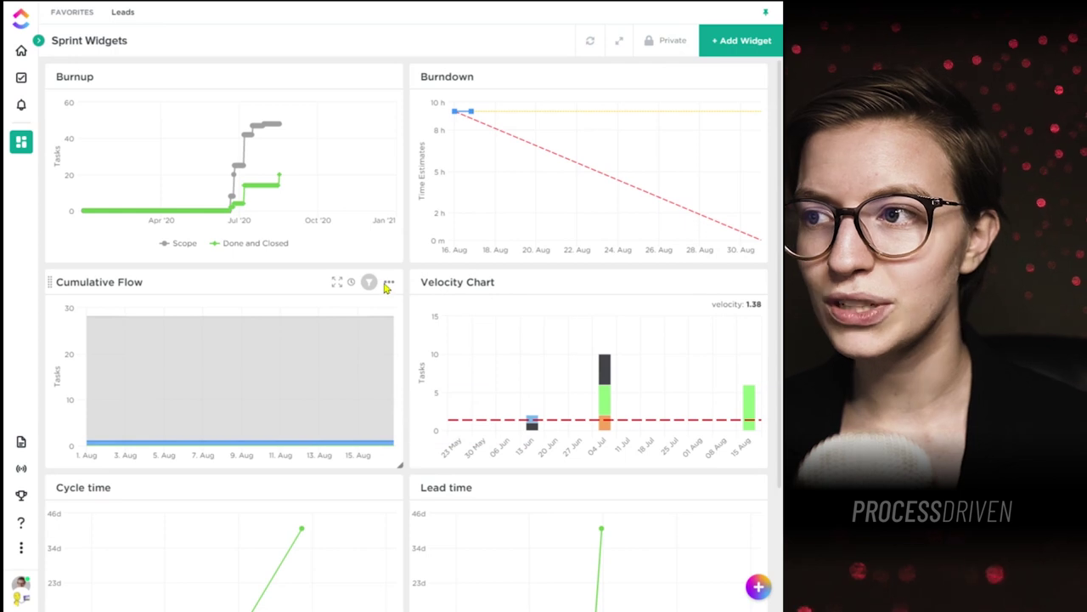
# Step: Examine the Source, List and Amount of work options in the Cumulative Flow widget's settings
pyautogui.click(387, 284)
pyautogui.click(371, 307)
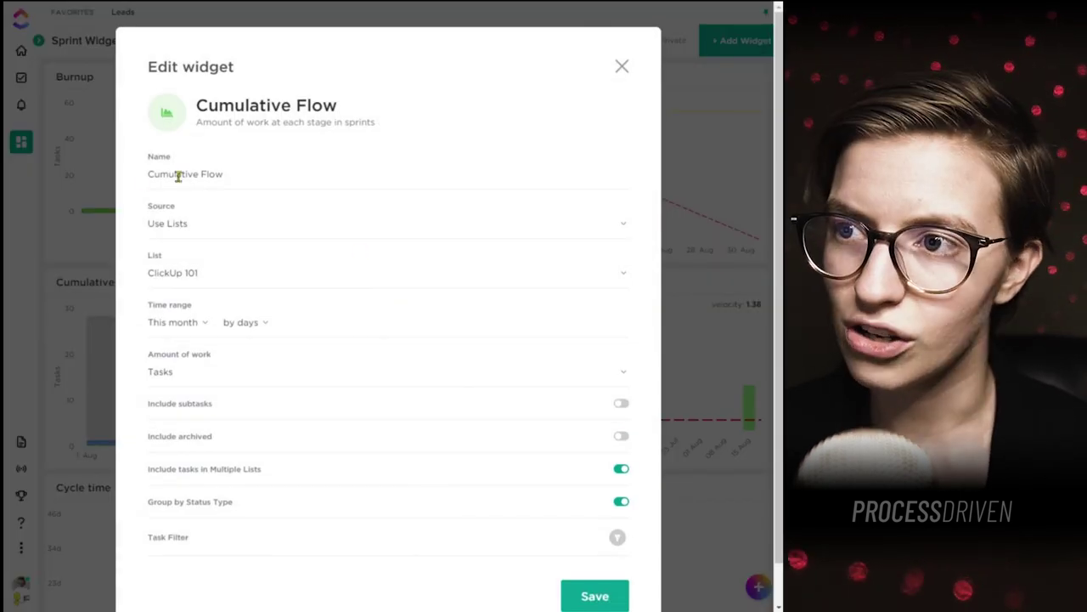
pyautogui.click(158, 226)
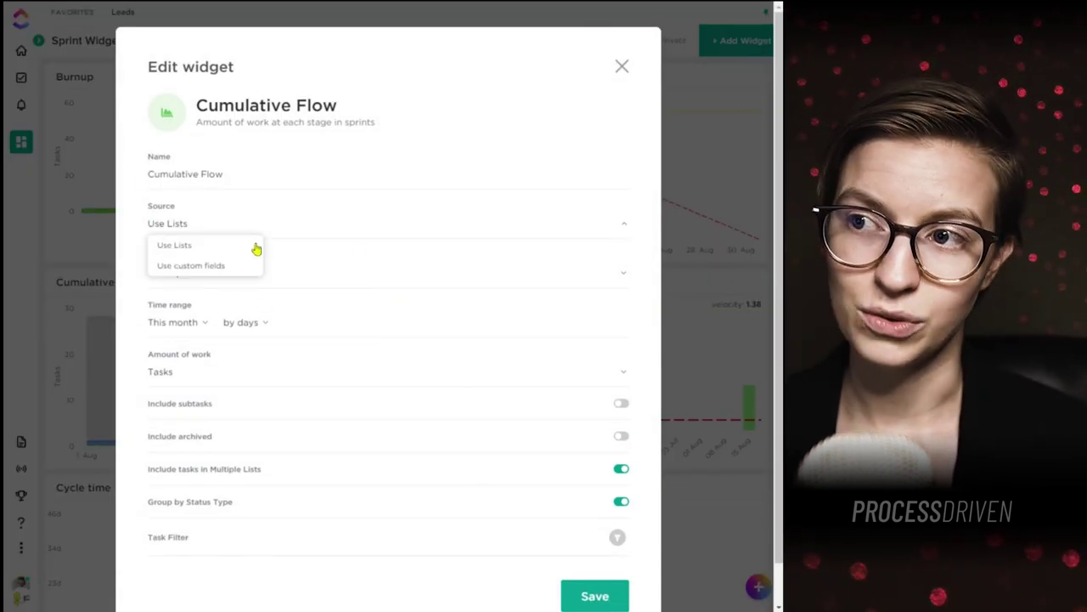
pyautogui.click(237, 231)
pyautogui.click(201, 280)
pyautogui.click(226, 273)
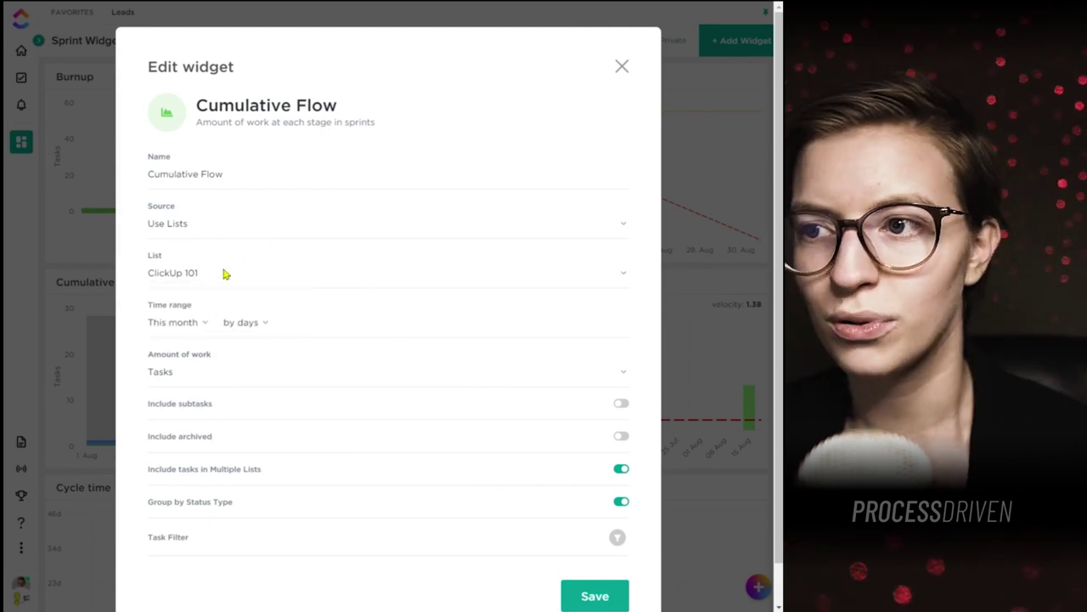
pyautogui.click(162, 374)
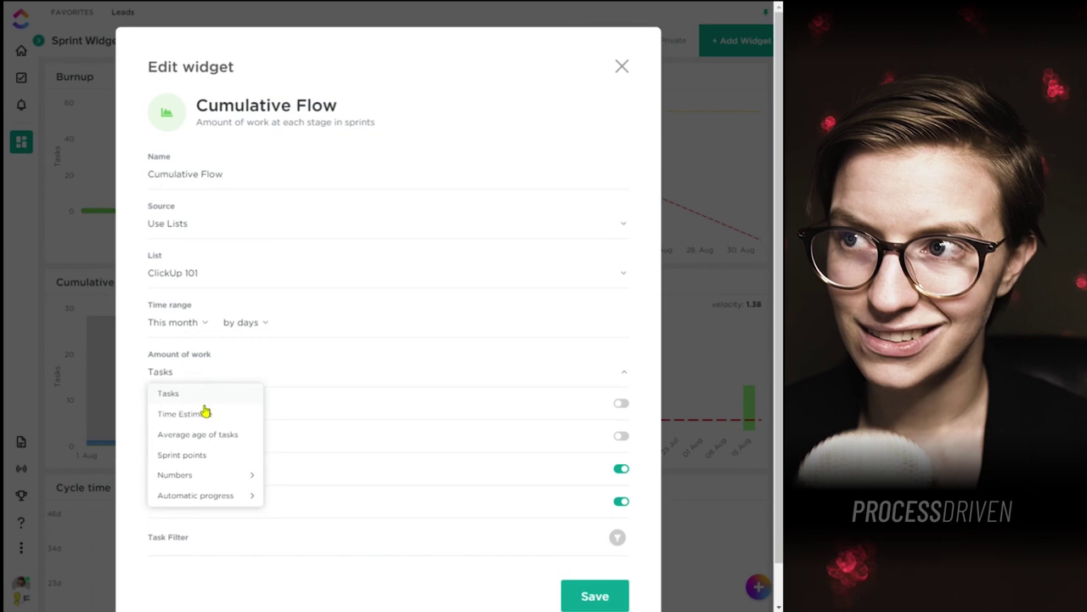
pyautogui.click(271, 383)
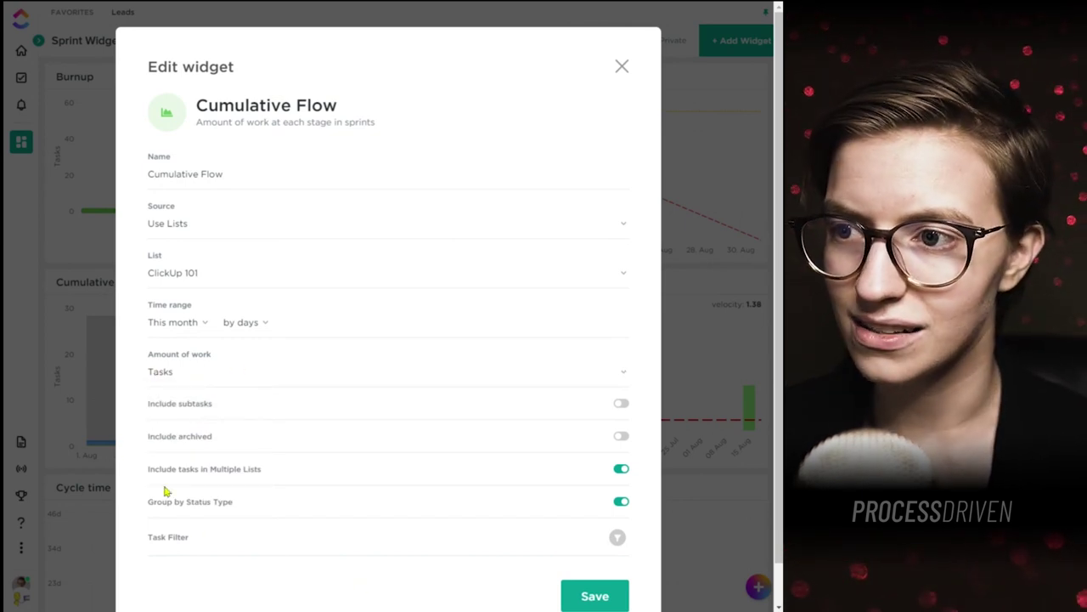
# Step: Turn off Group by Status Type for the Cumulative Flow widget and save it
pyautogui.click(619, 501)
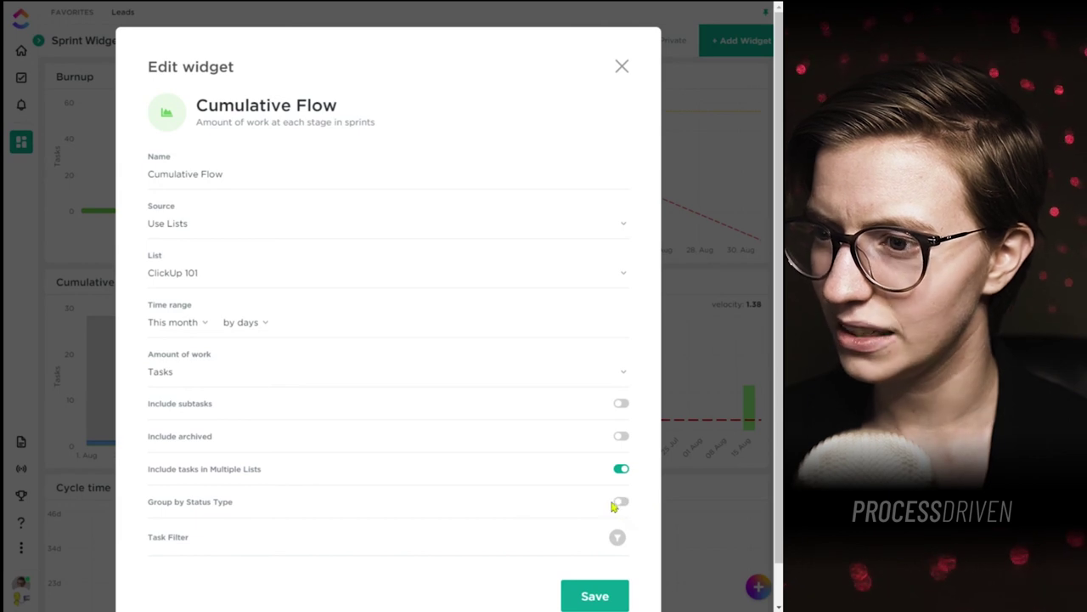
pyautogui.scroll(-1, 473, 529)
pyautogui.moveTo(234, 459); pyautogui.dragTo(143, 458)
pyautogui.click(146, 462)
pyautogui.tripleClick(149, 459)
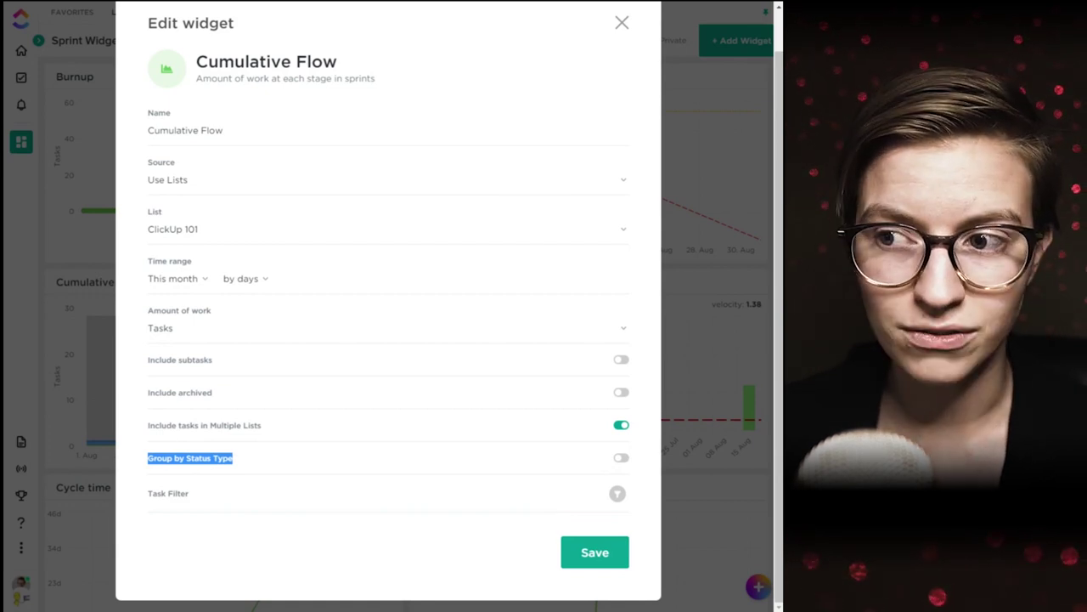
pyautogui.click(585, 553)
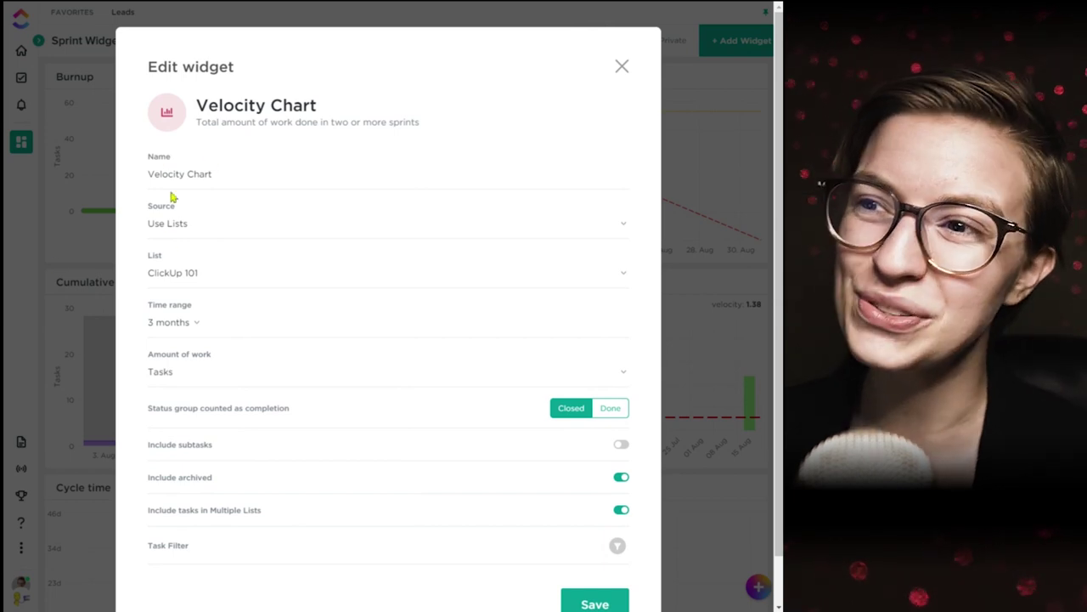
# Step: Examine the List and Time range options in the Velocity Chart widget's settings
pyautogui.click(189, 273)
pyautogui.click(229, 331)
pyautogui.press('Escape')
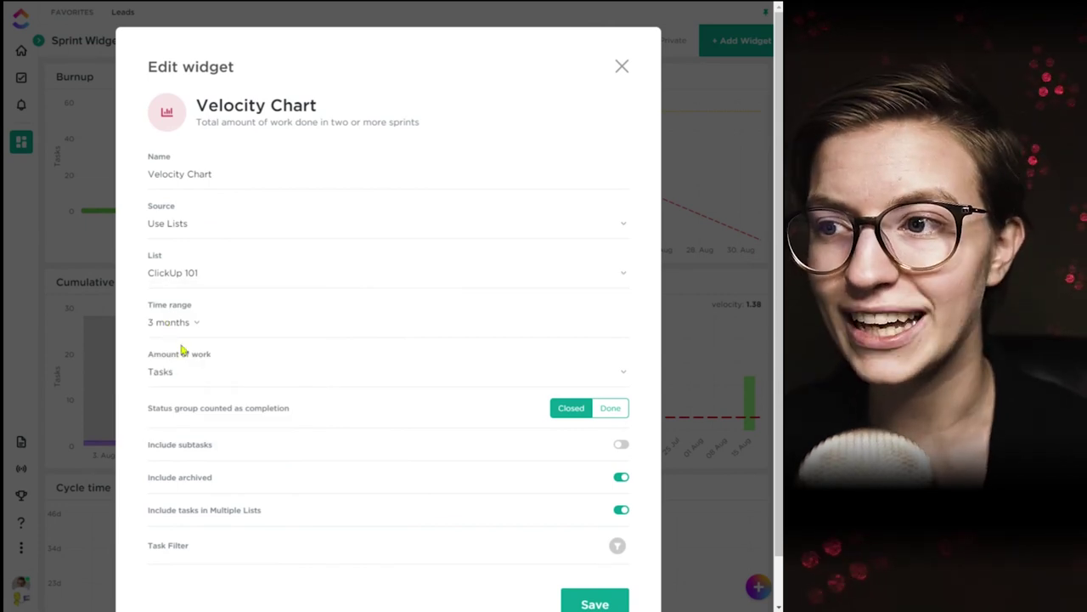
pyautogui.click(170, 323)
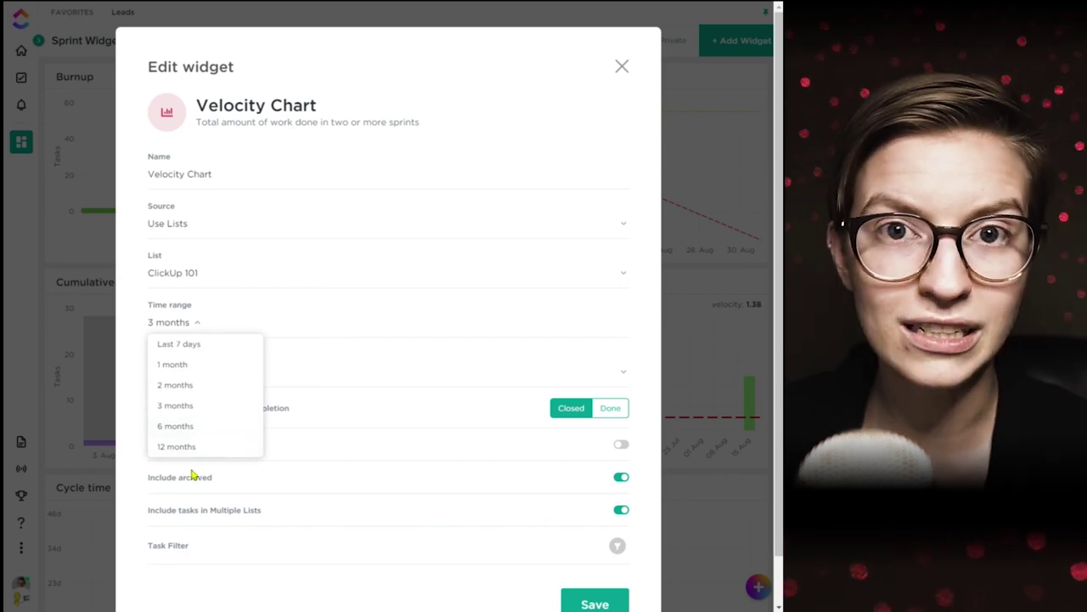
pyautogui.click(210, 337)
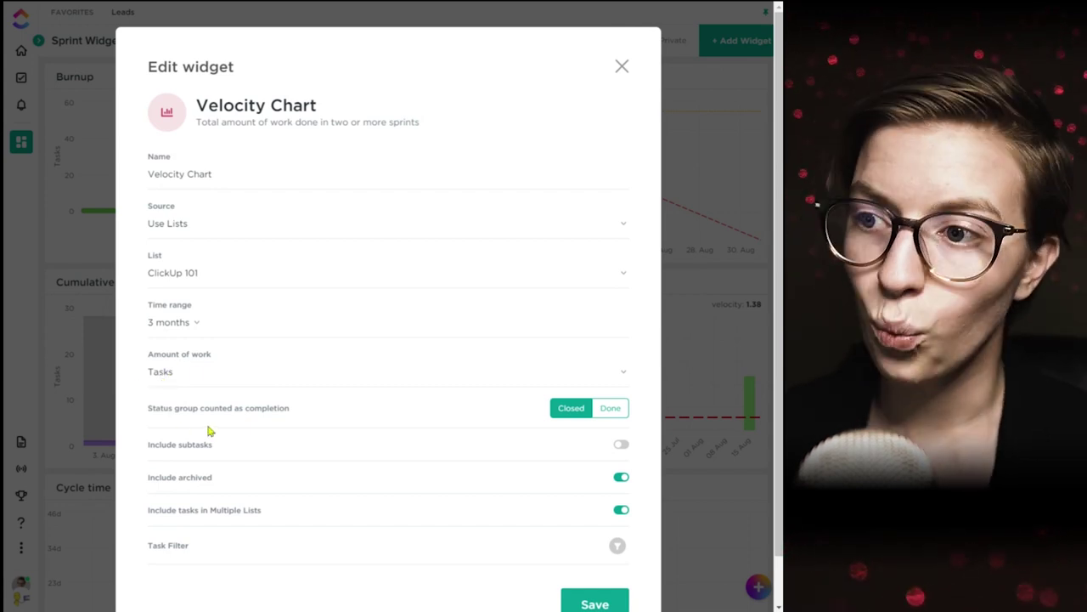
# Step: Try the Closed and Done choices for the Velocity Chart's status group counted as completion
pyautogui.tripleClick(149, 410)
pyautogui.click(148, 411)
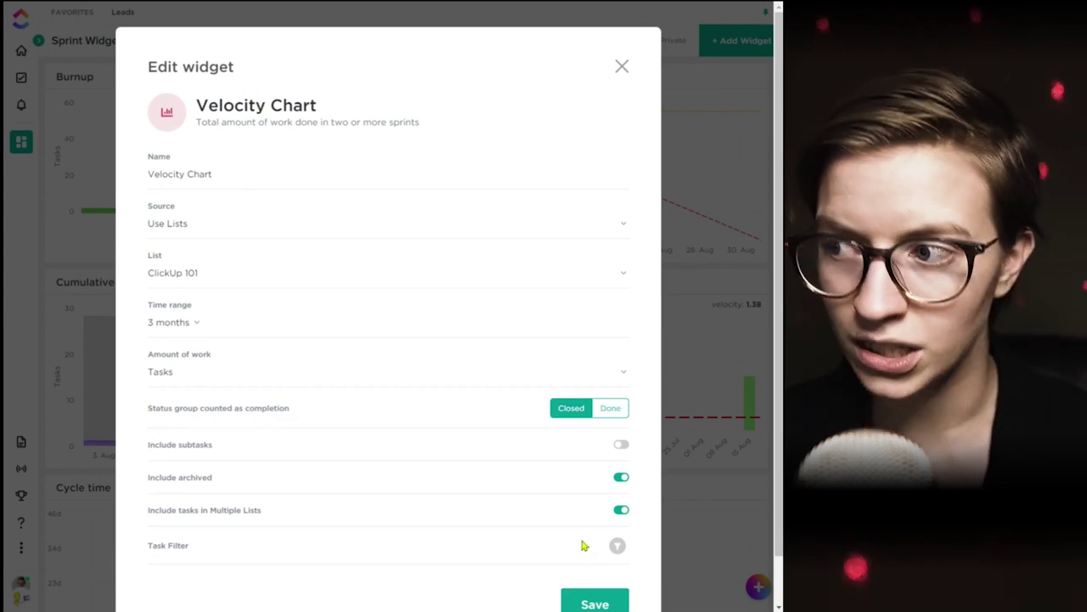
pyautogui.click(604, 411)
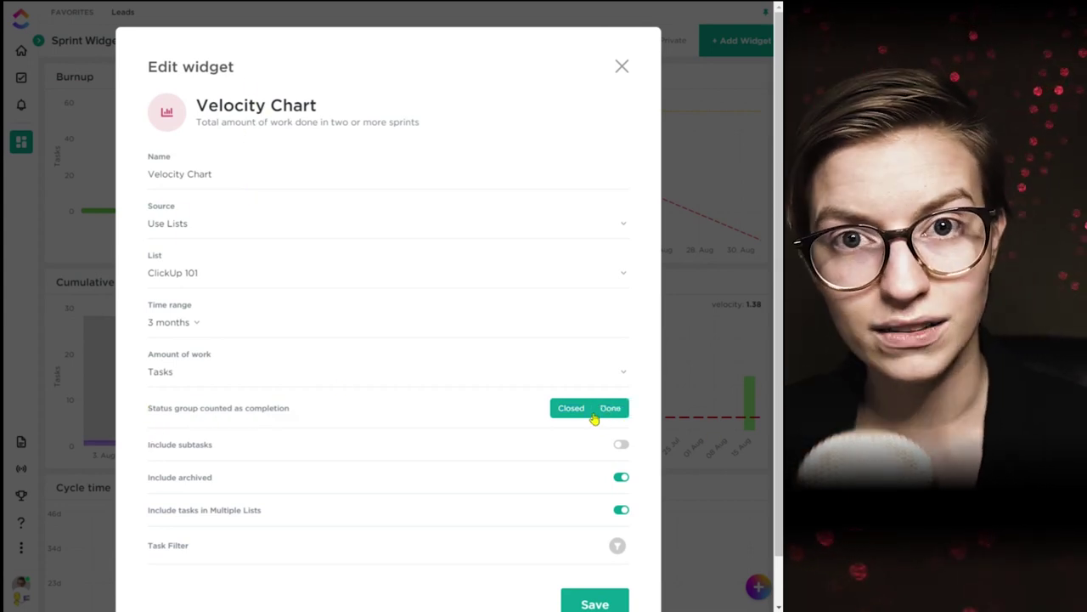
pyautogui.click(595, 417)
pyautogui.click(615, 415)
pyautogui.click(569, 412)
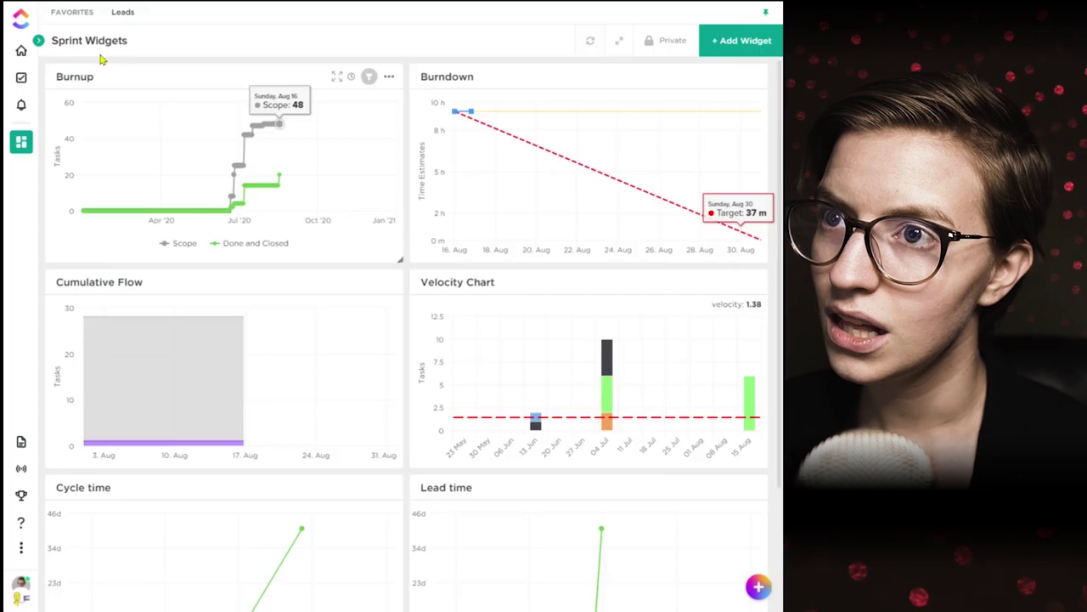
# Step: Open the status editor of the Project A list and examine its custom active, done and closed statuses
pyautogui.click(21, 78)
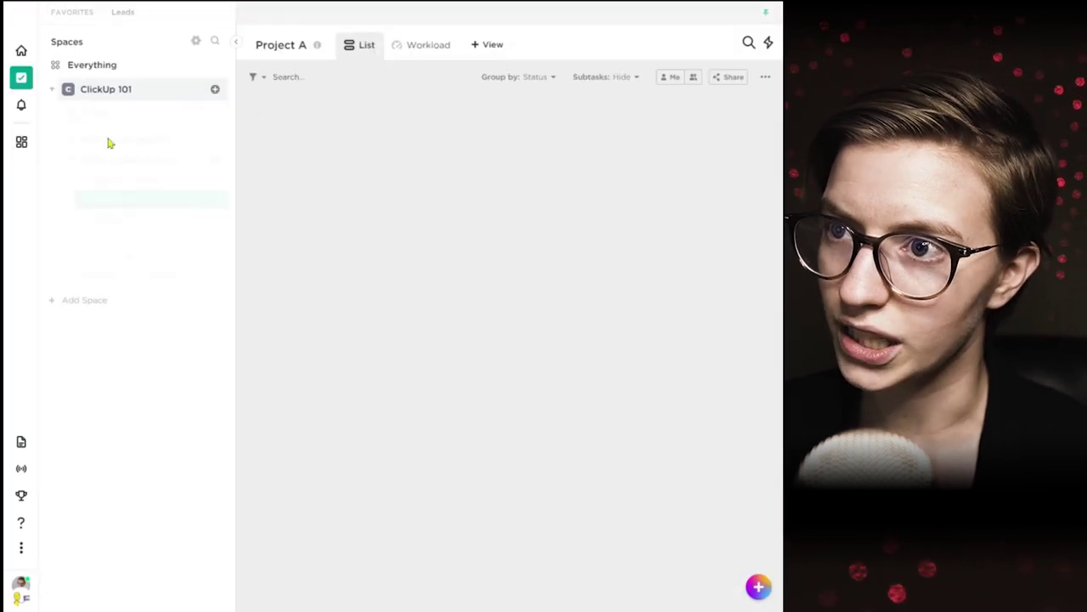
pyautogui.click(217, 202)
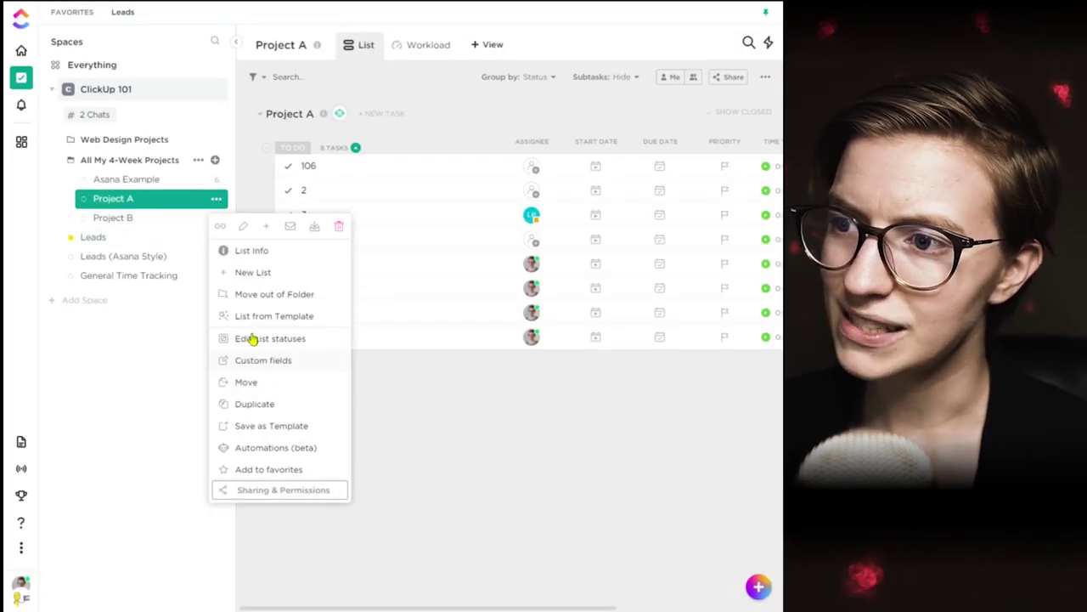
pyautogui.click(253, 339)
pyautogui.click(160, 138)
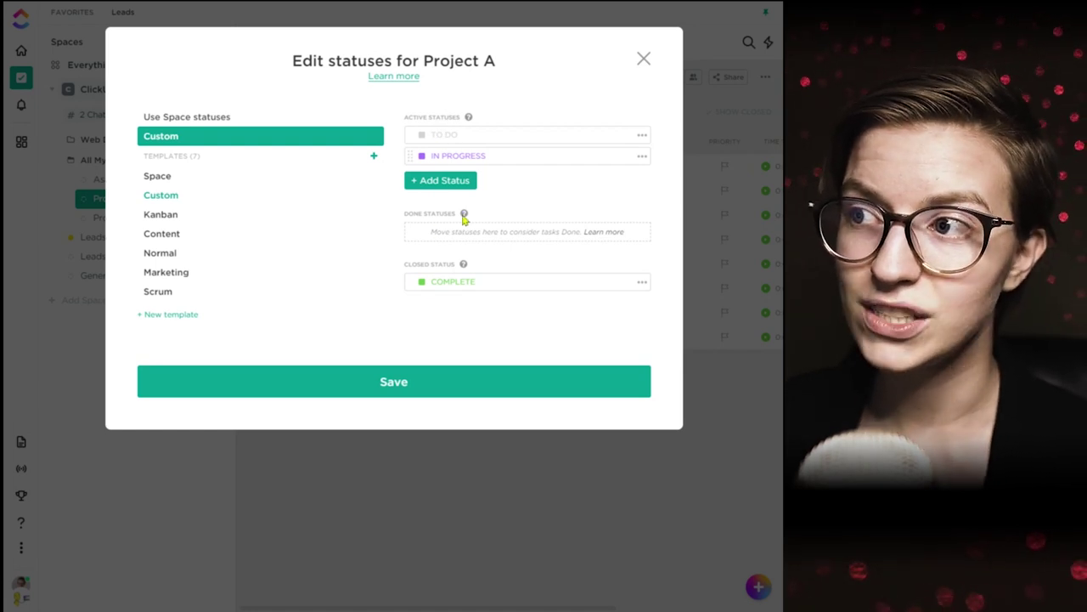
pyautogui.moveTo(464, 219)
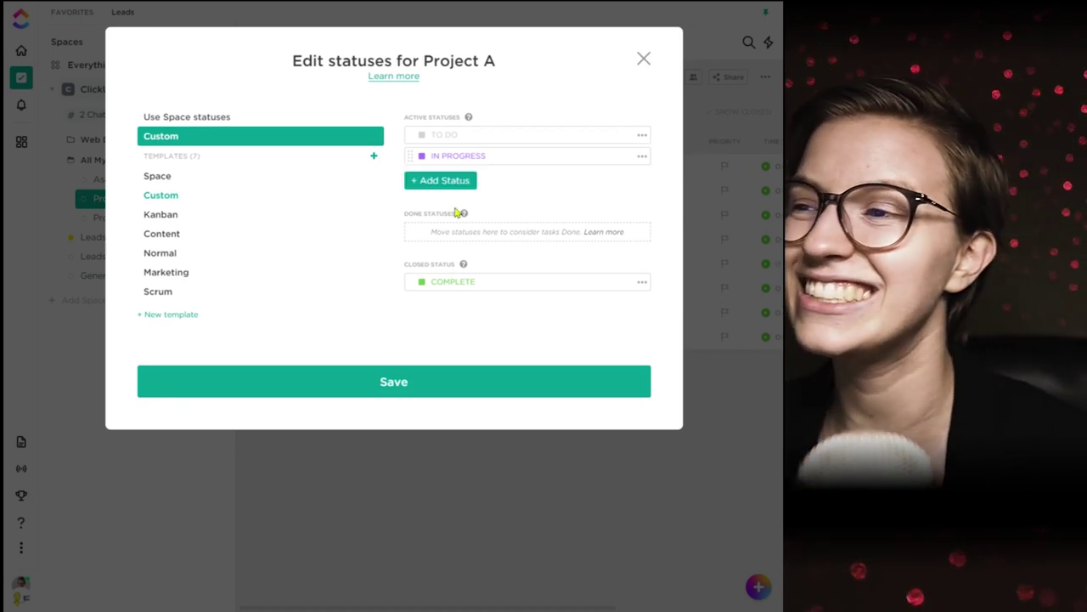
# Step: Add a custom status named Published to the Project A list, move it into the done statuses, and save
pyautogui.moveTo(464, 266)
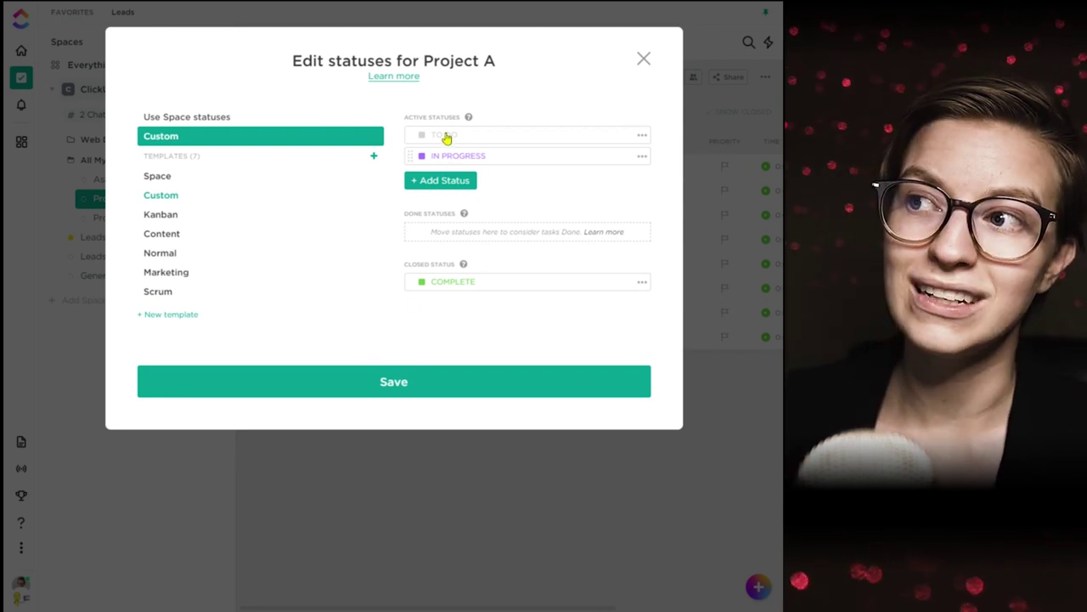
pyautogui.click(440, 184)
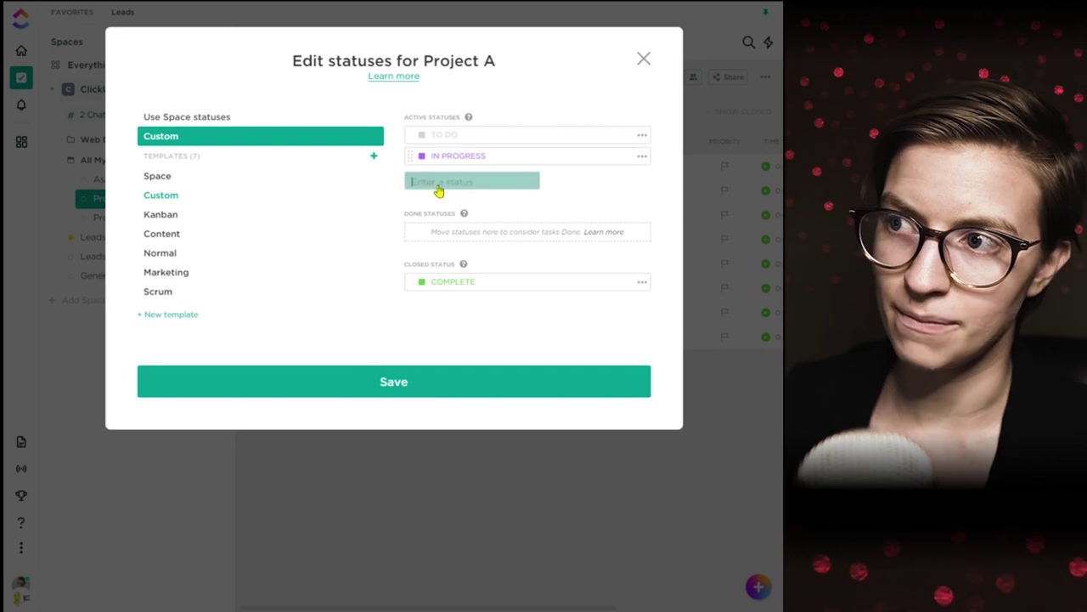
pyautogui.write('Pub')
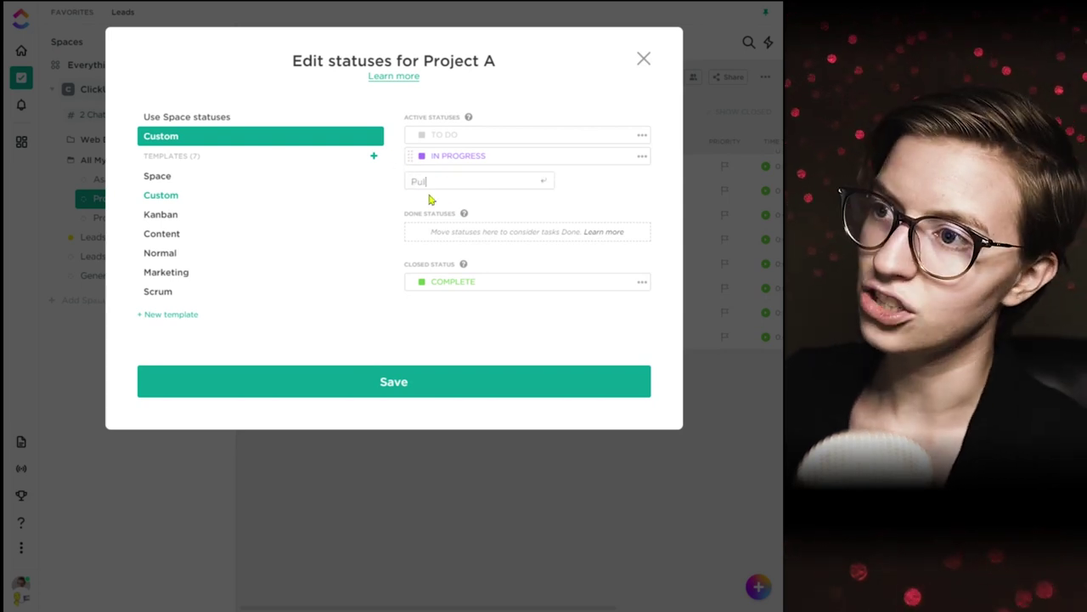
pyautogui.write('lished')
pyautogui.press('Return')
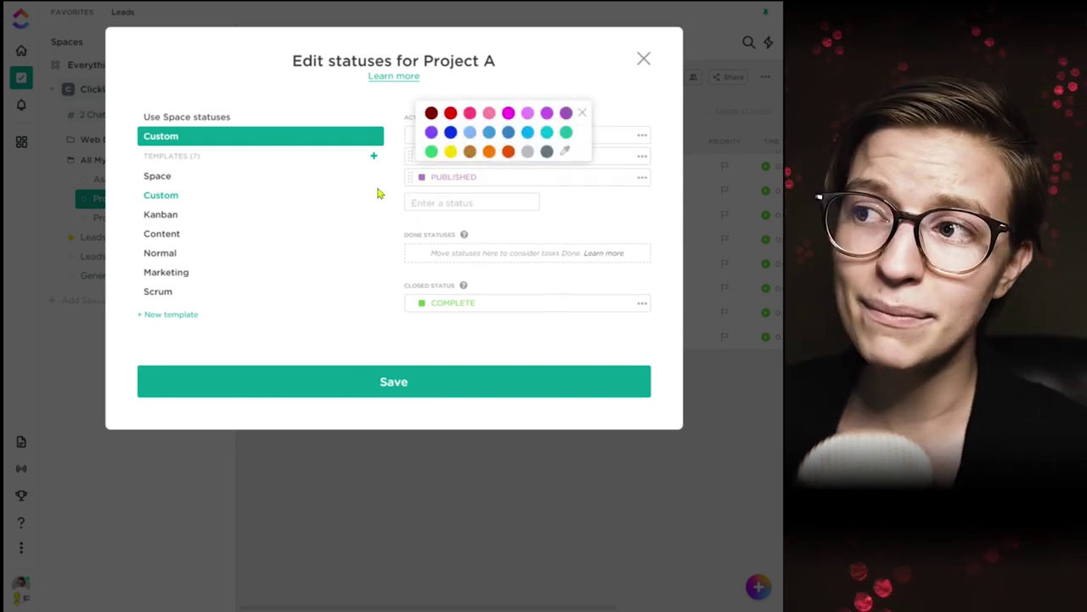
pyautogui.click(420, 177)
pyautogui.moveTo(419, 176); pyautogui.dragTo(415, 234)
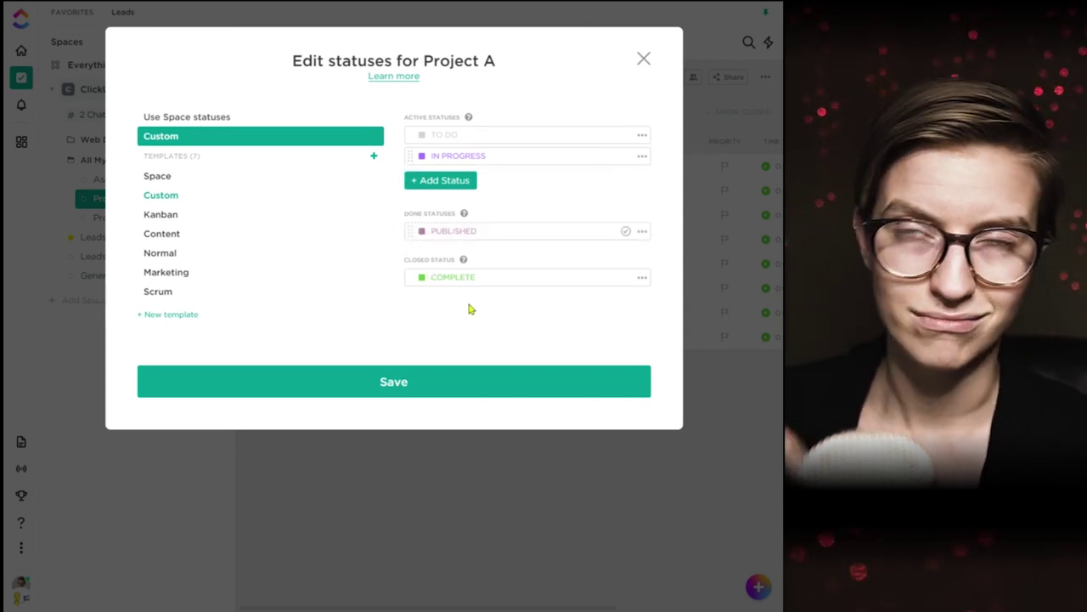
pyautogui.click(380, 391)
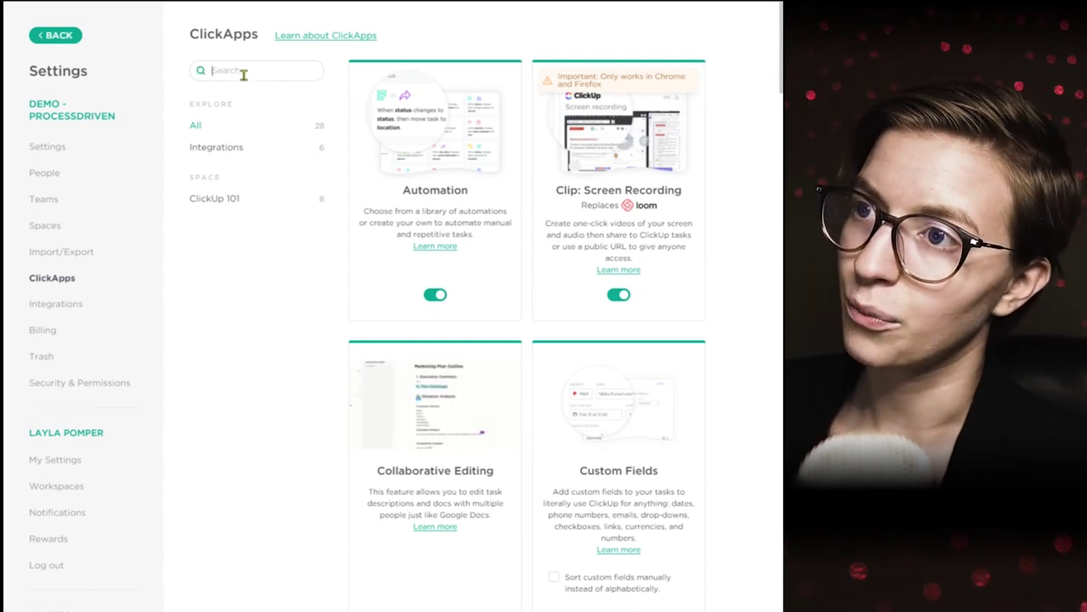
# Step: Find the Not Started Status Group ClickApp by searching for "not started" and enable it
pyautogui.write('arted')
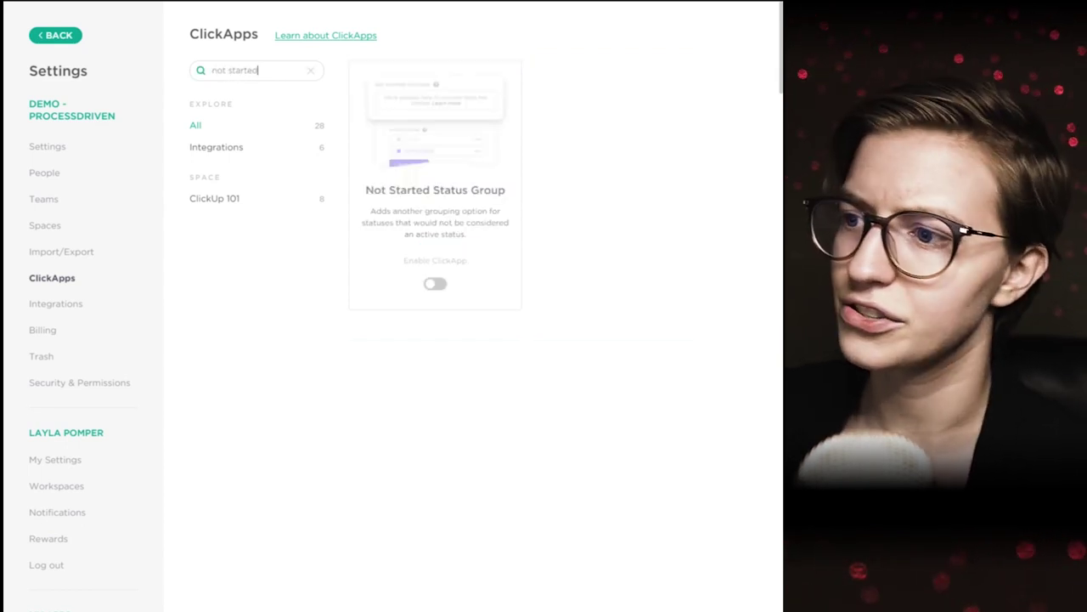
pyautogui.click(435, 259)
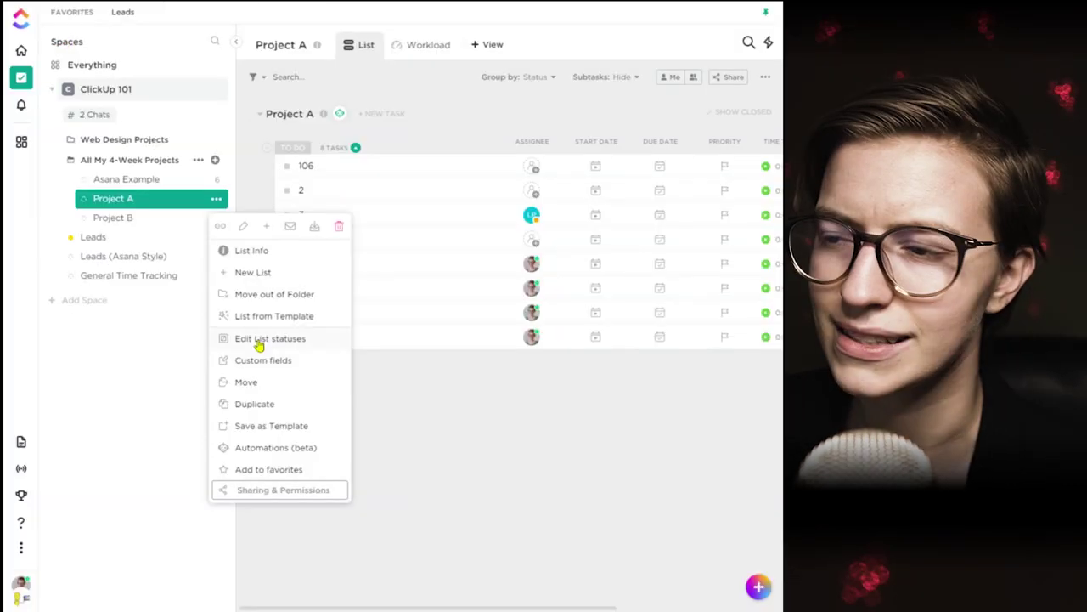
# Step: Review the Not Started group and its To Do status in Project A's list statuses, and save the statuses
pyautogui.click(260, 342)
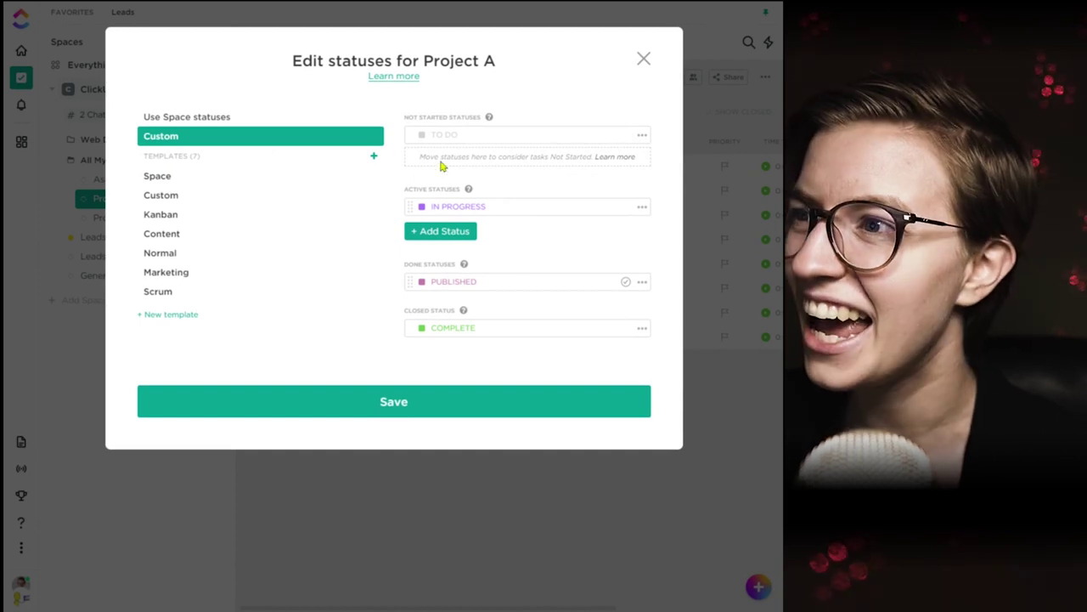
pyautogui.click(417, 136)
pyautogui.click(443, 137)
pyautogui.moveTo(470, 141); pyautogui.dragTo(405, 148)
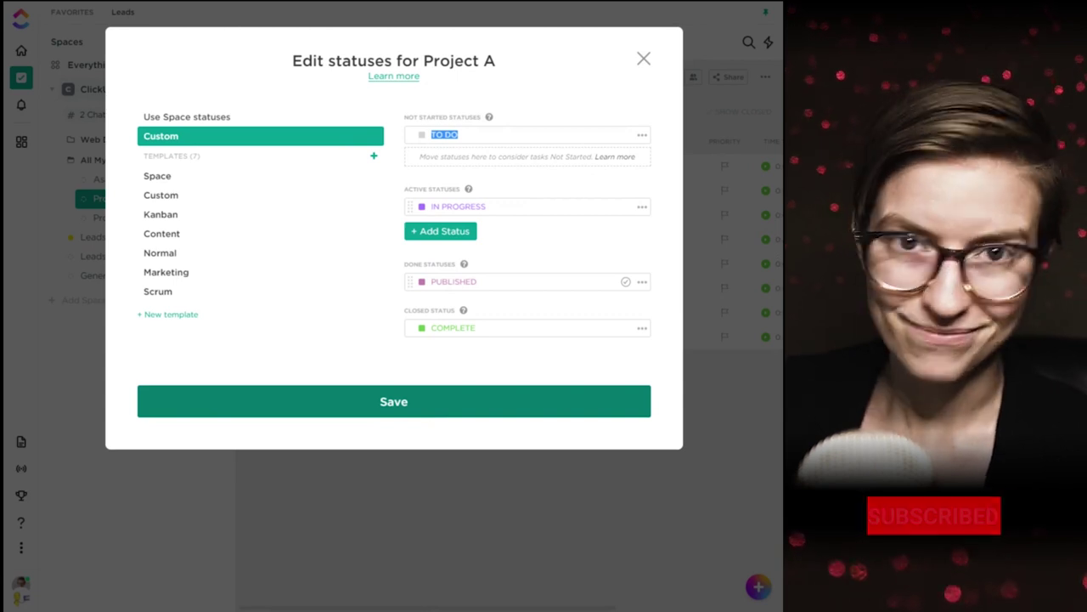
pyautogui.click(429, 410)
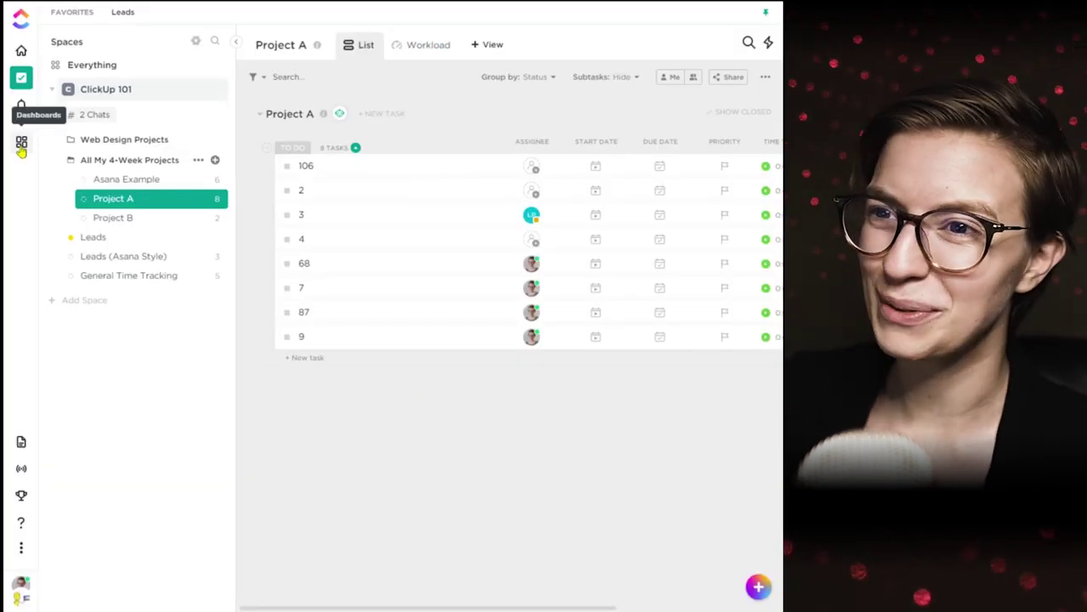
# Step: On the Sprint Widgets dashboard, set the Velocity Chart's status group counted as completion to Done and save the widget
pyautogui.click(21, 142)
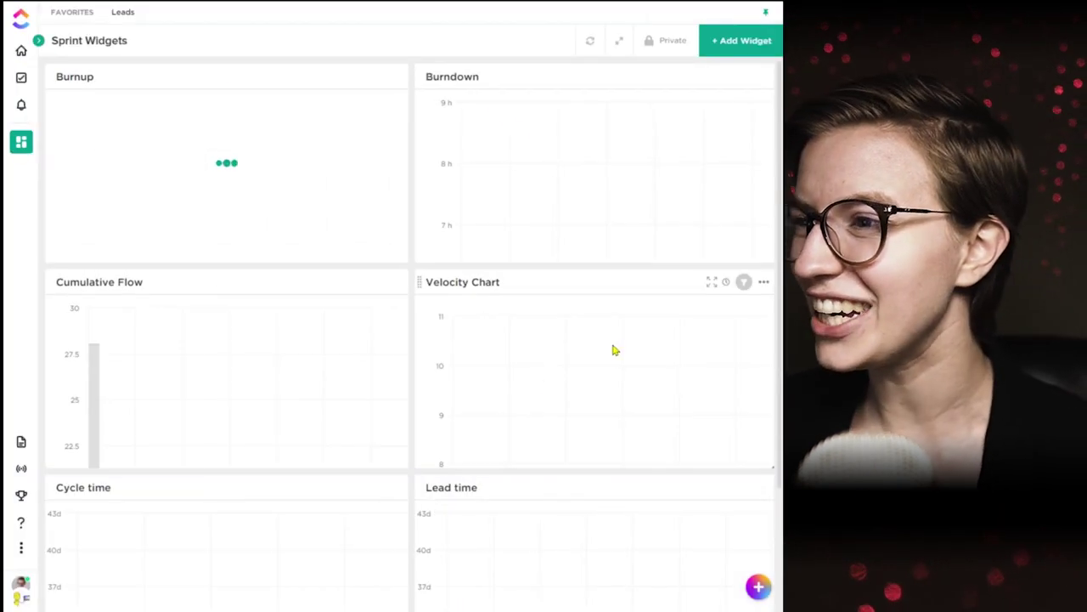
pyautogui.click(757, 282)
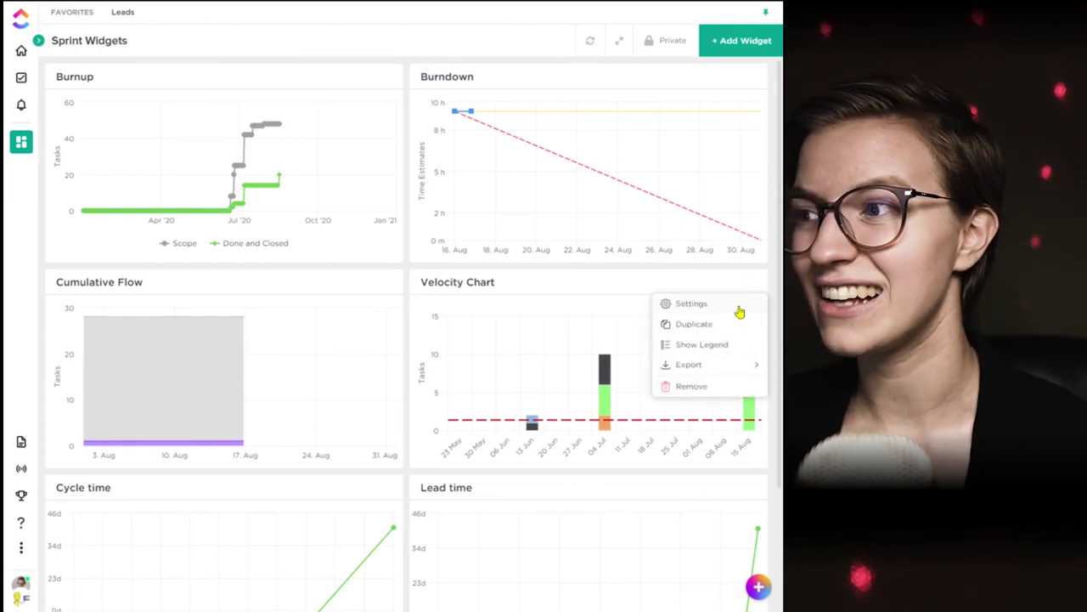
pyautogui.click(737, 307)
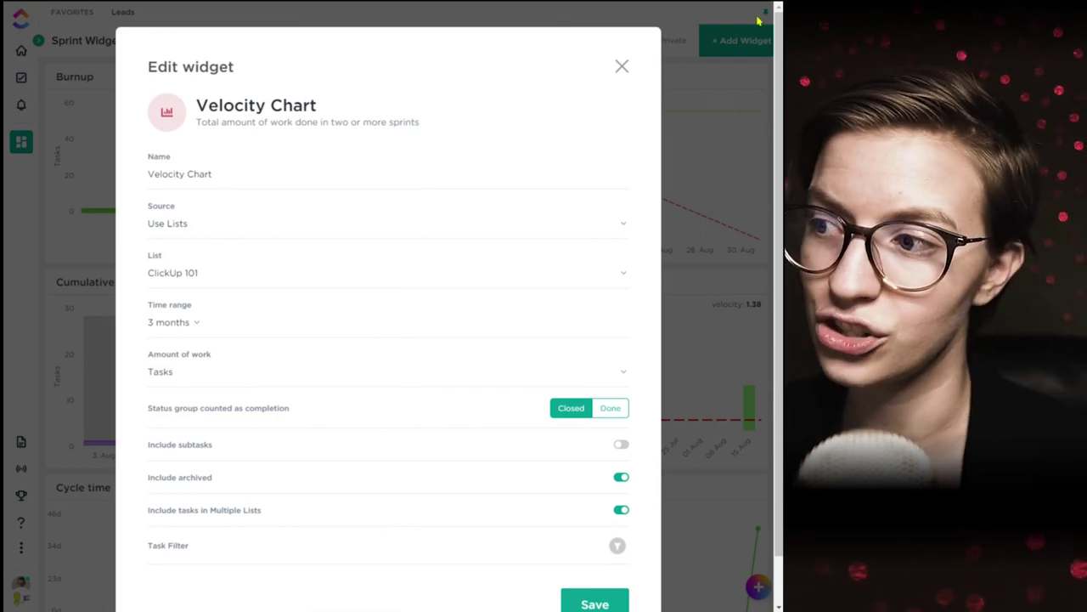
pyautogui.click(615, 420)
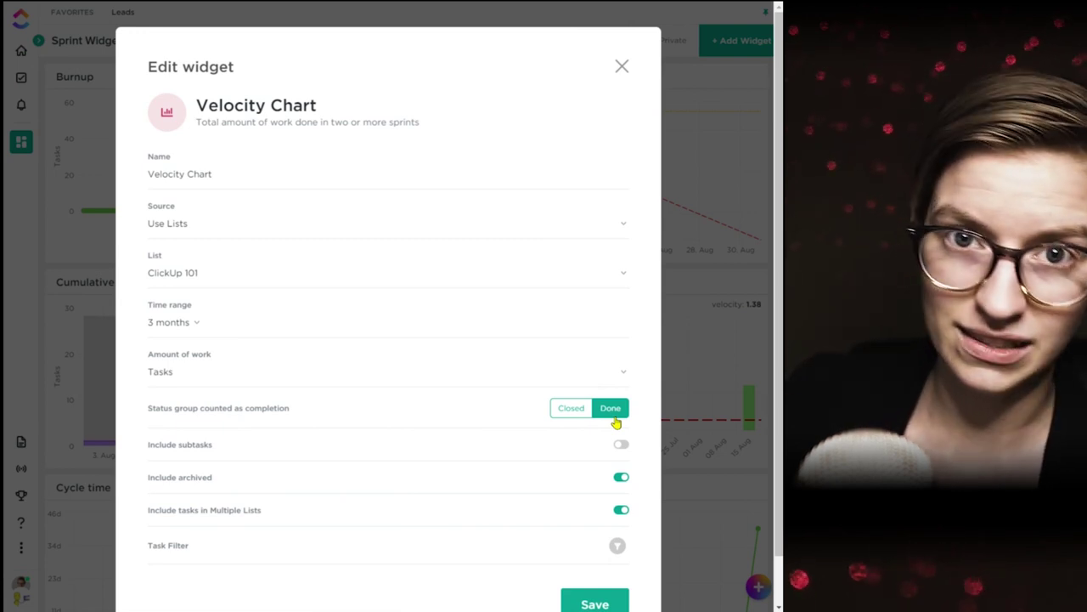
pyautogui.click(597, 603)
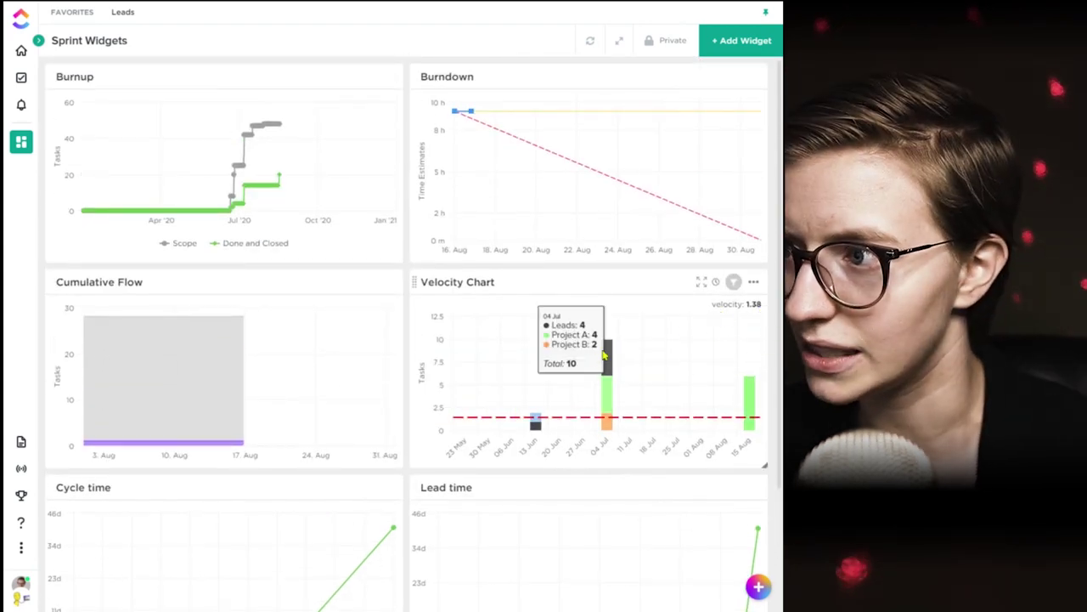
# Step: Examine the per-list task breakdown of the June, July and August bars in the Velocity Chart
pyautogui.moveTo(535, 424)
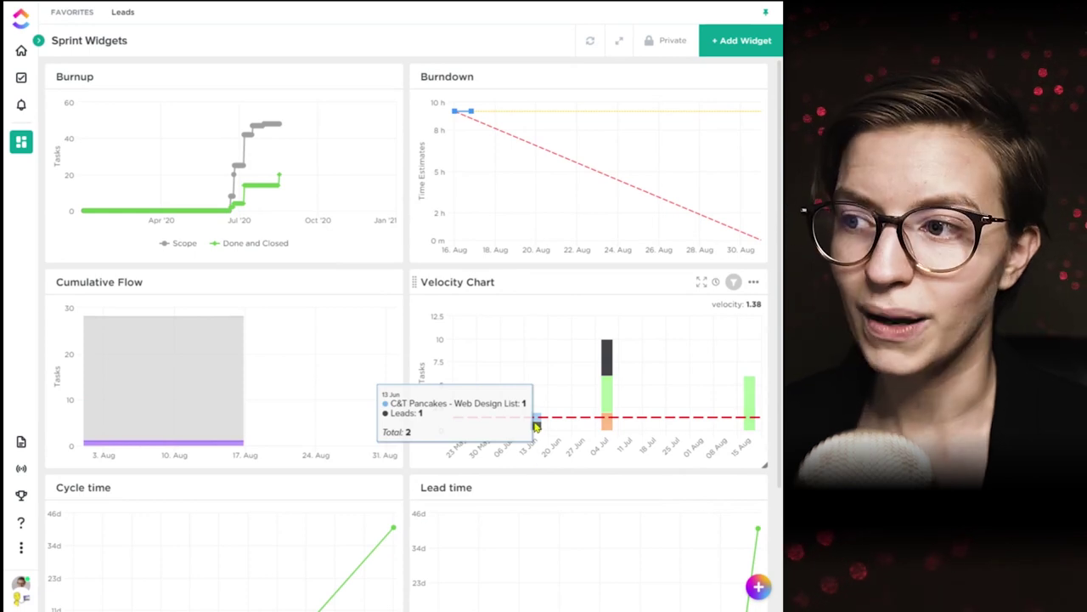
pyautogui.moveTo(751, 416)
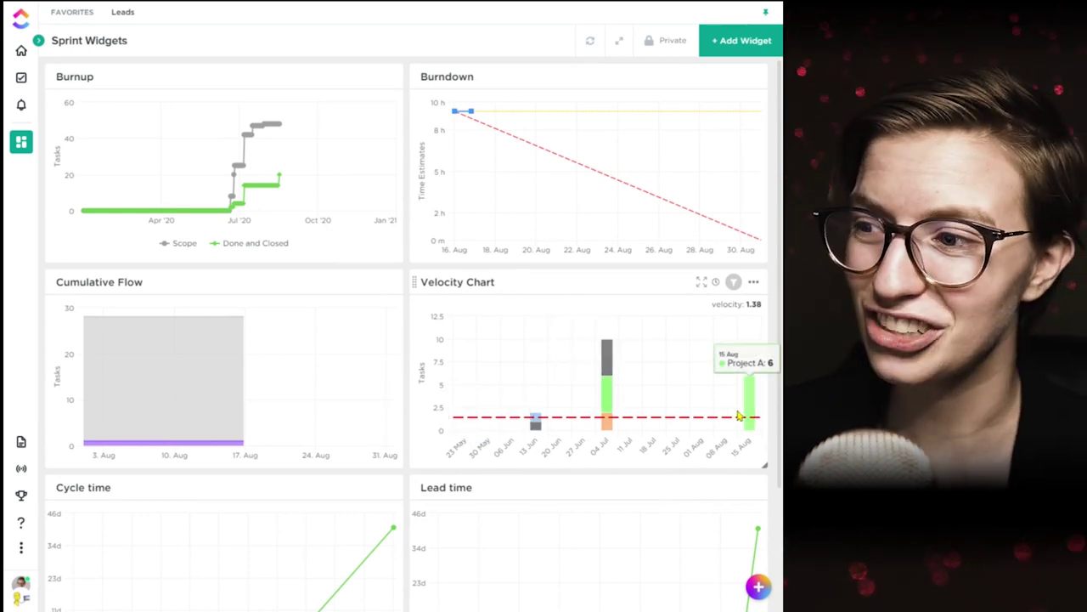
pyautogui.scroll(-2, 739, 416)
pyautogui.moveTo(558, 272)
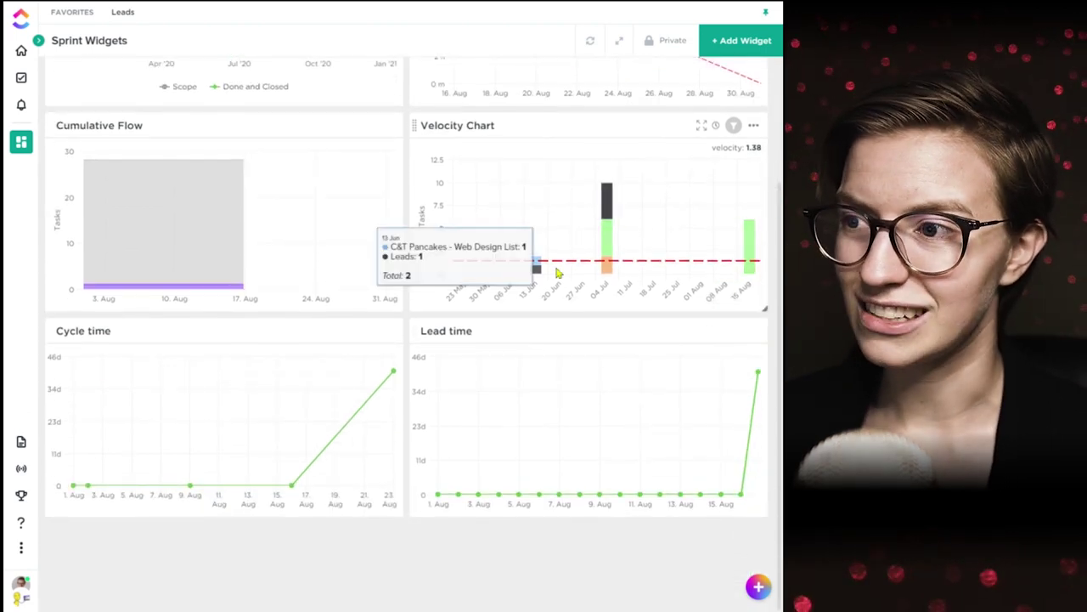
# Step: Look at the available Sprints widgets and examine the early August data points of the Cycle time chart
pyautogui.click(740, 39)
pyautogui.click(168, 158)
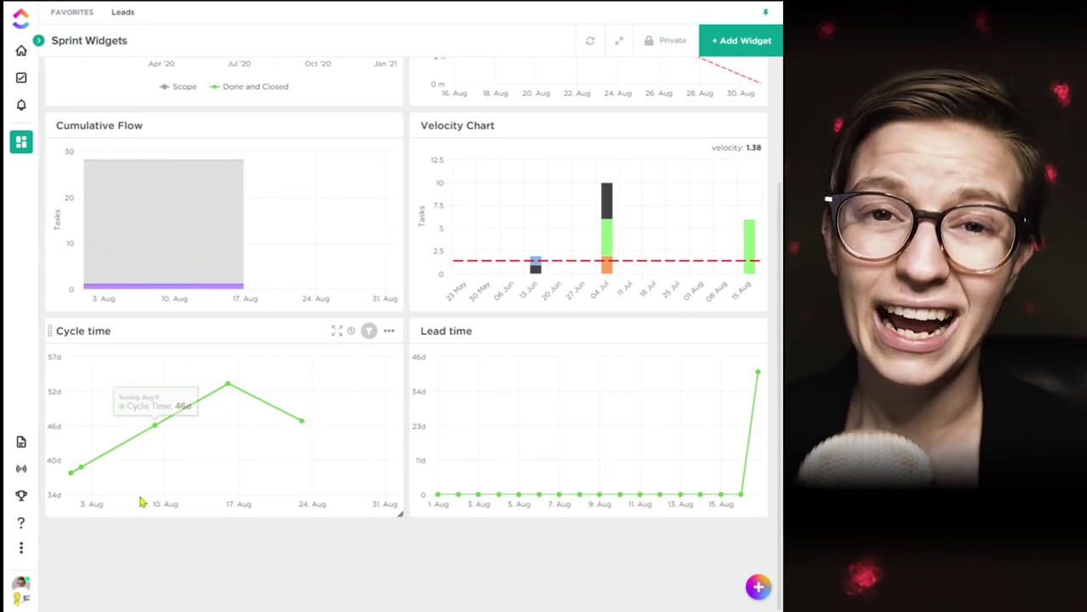
pyautogui.moveTo(135, 412)
pyautogui.moveTo(81, 461)
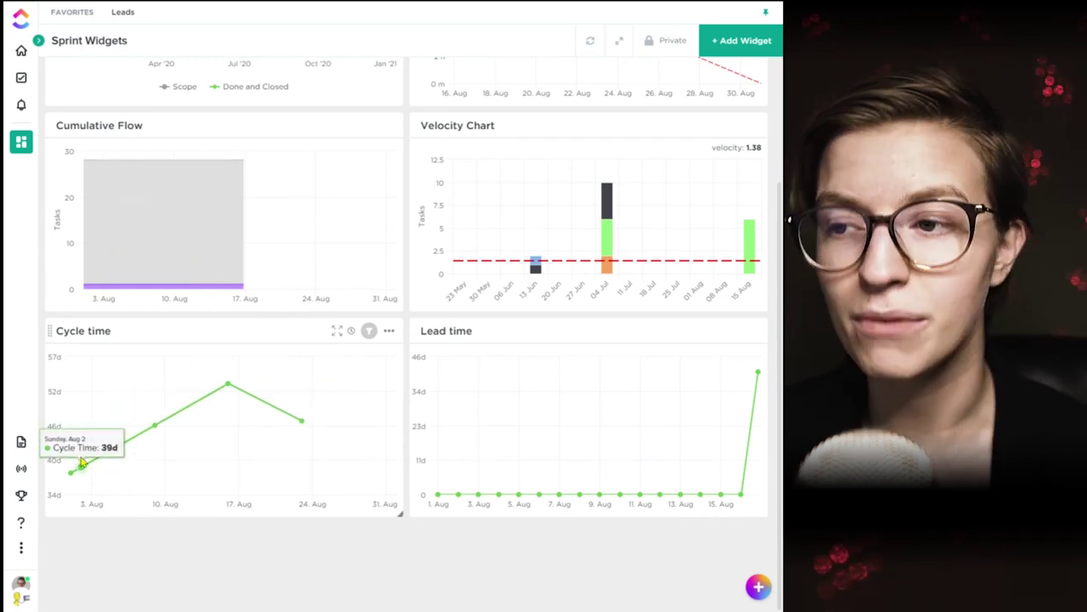
# Step: Set the Cycle time widget's sample period to 7 days, count the Done status group as completion, and save it
pyautogui.click(388, 332)
pyautogui.click(373, 353)
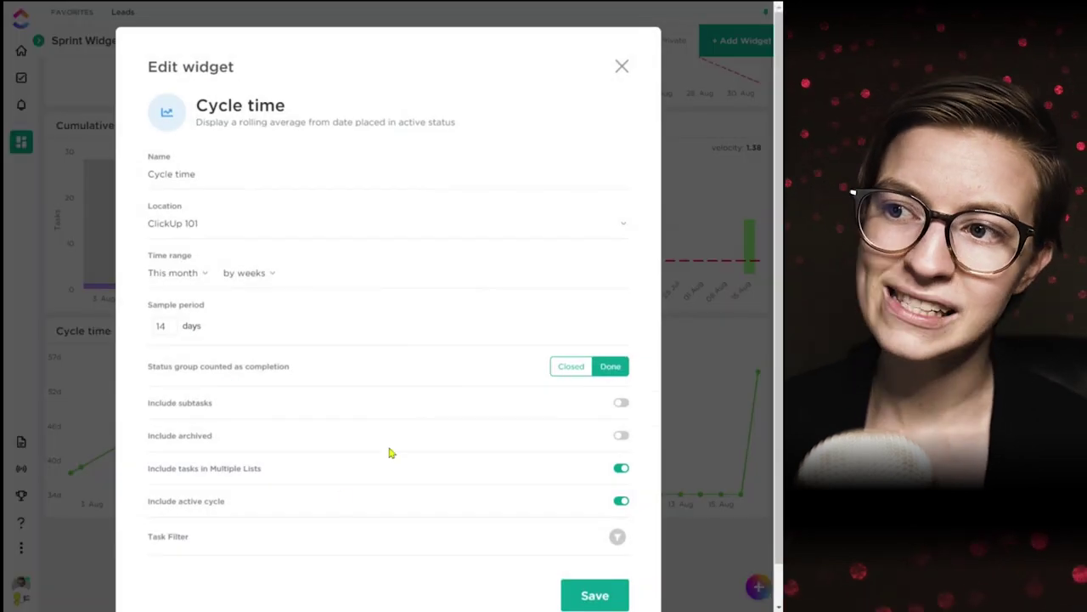
pyautogui.doubleClick(160, 326)
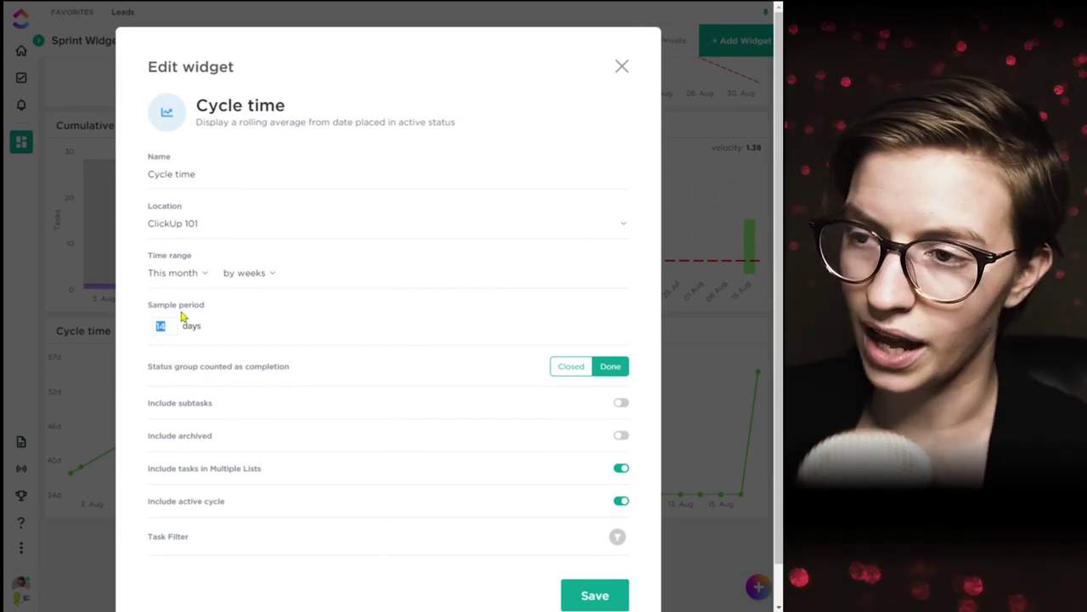
pyautogui.write('7')
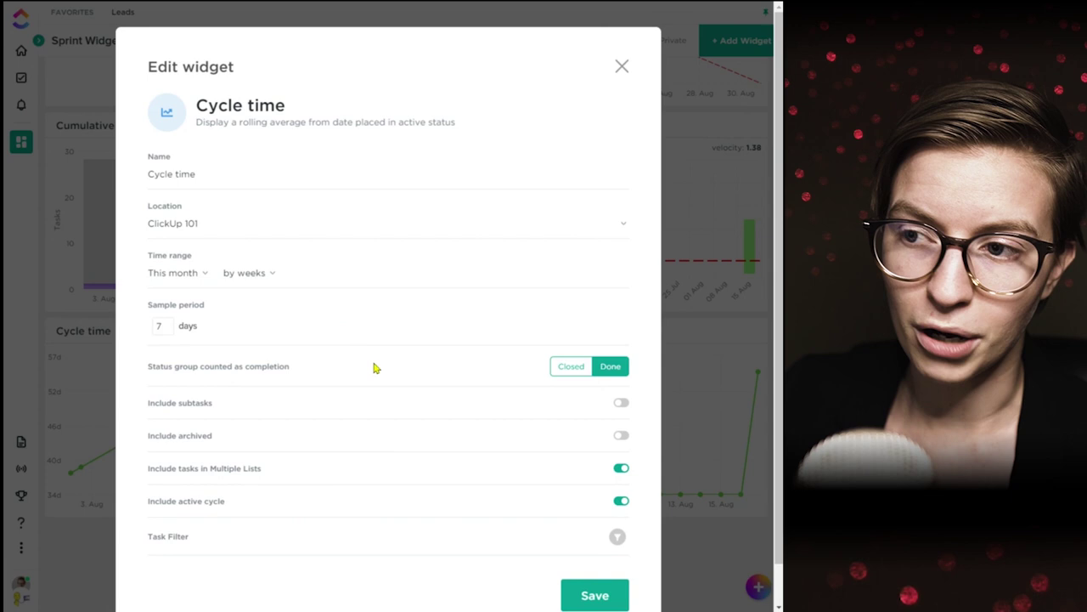
pyautogui.click(569, 368)
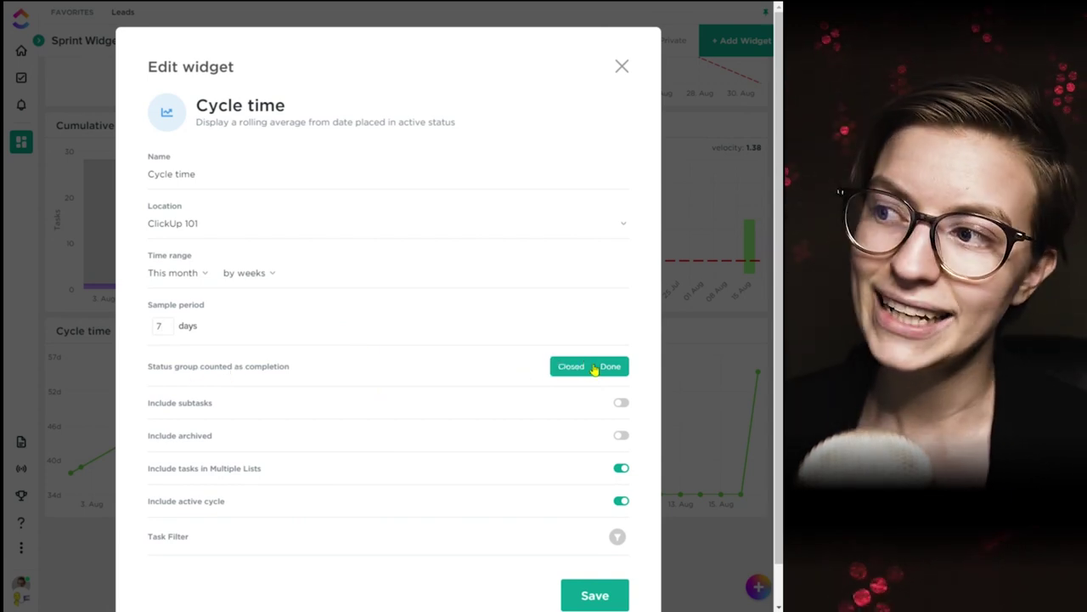
pyautogui.click(566, 370)
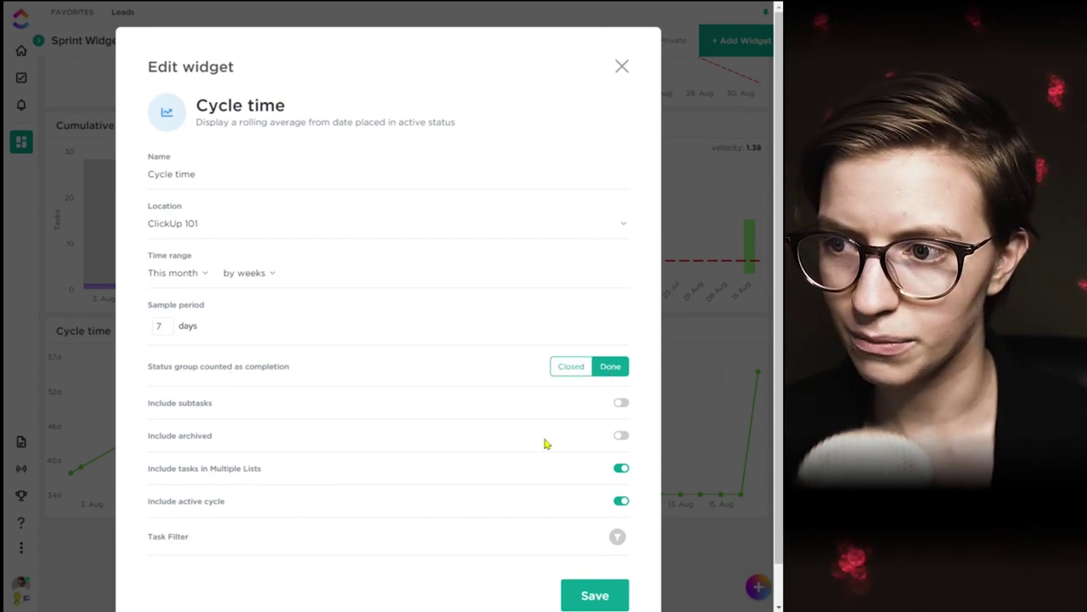
pyautogui.click(612, 596)
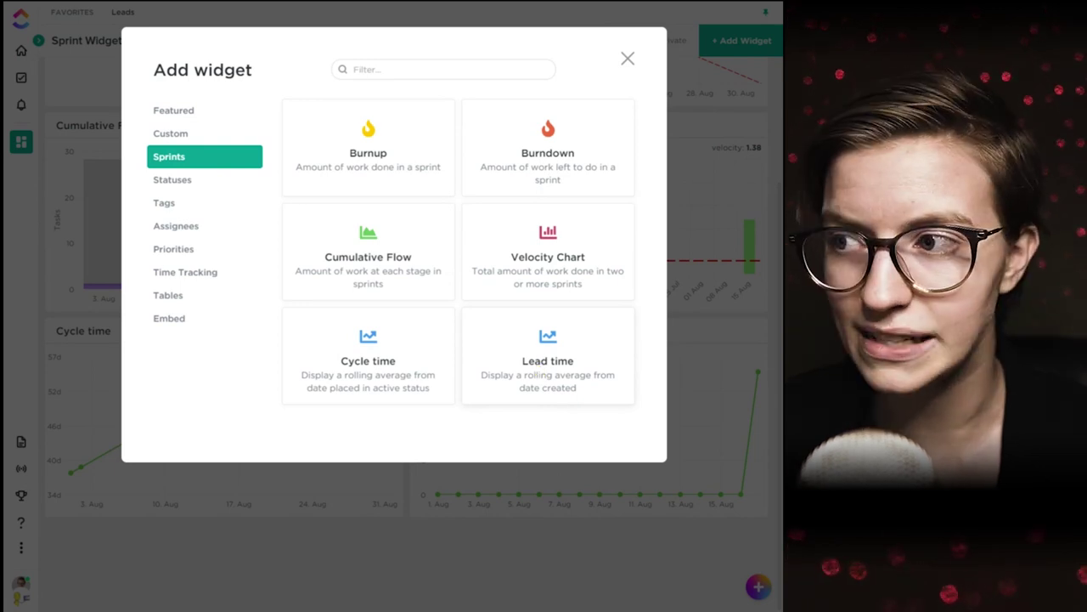
# Step: Add a Lead time sprint widget with Include active cycle turned on
pyautogui.click(540, 371)
pyautogui.scroll(-1, 509, 374)
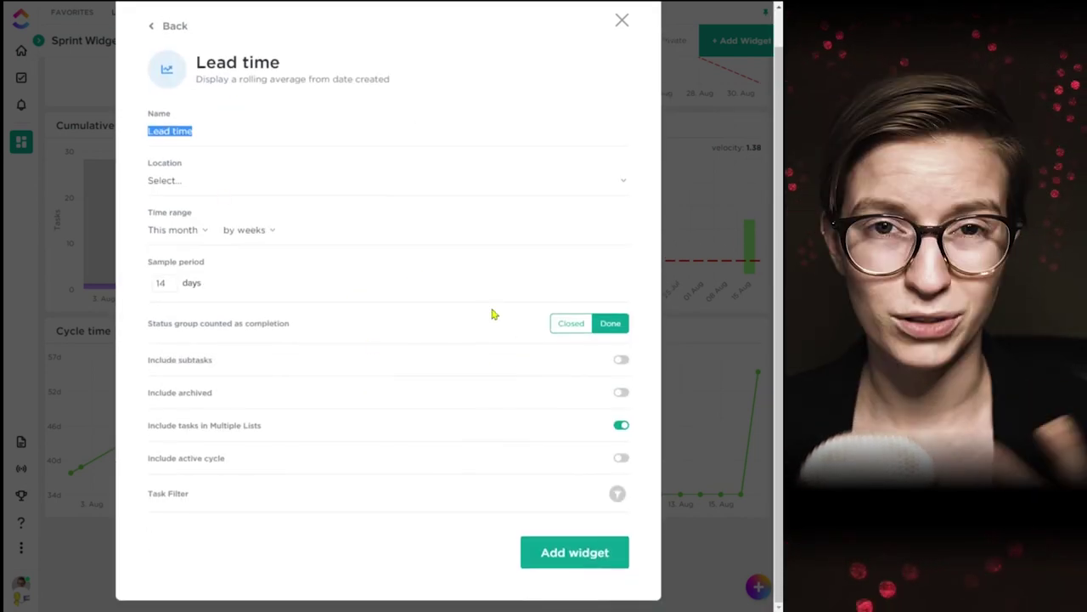
pyautogui.click(621, 459)
pyautogui.click(603, 553)
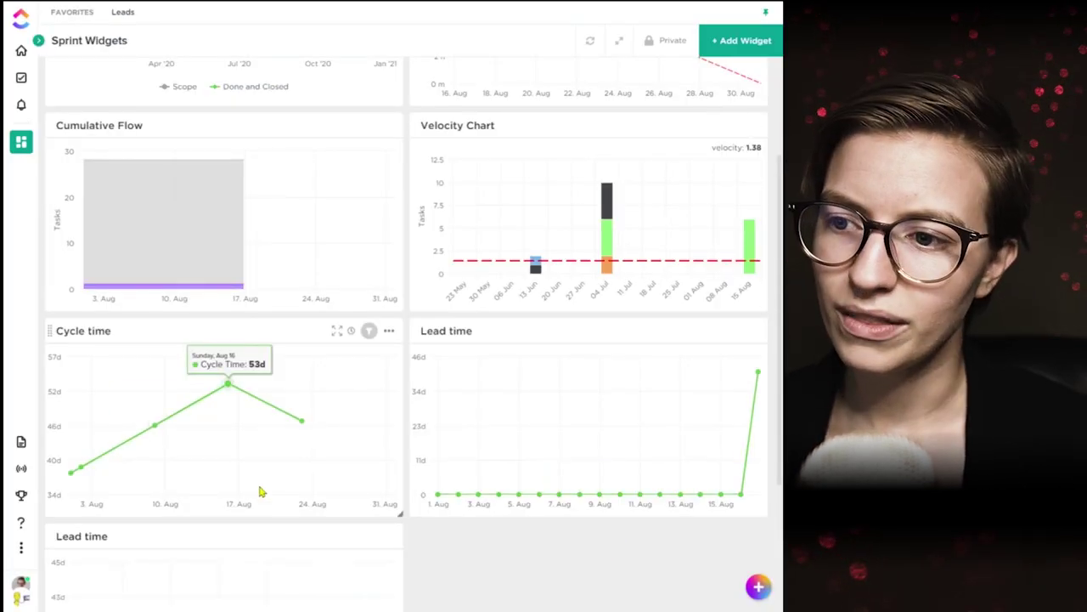
# Step: Compare the new Lead time chart with the Cycle time chart and remove the added Lead time widget
pyautogui.scroll(-3, 262, 491)
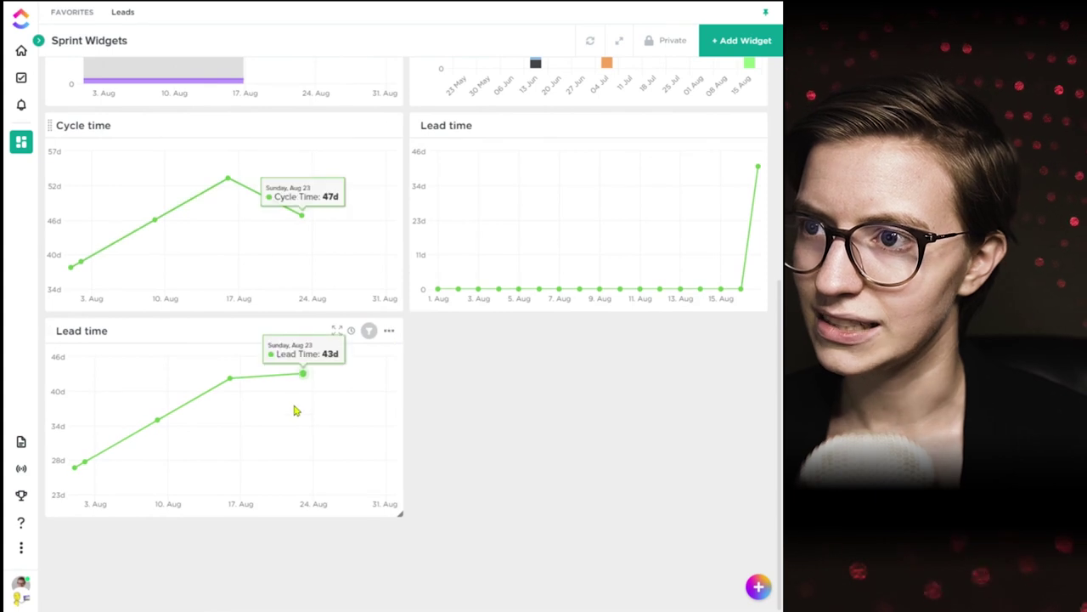
pyautogui.click(390, 331)
pyautogui.click(343, 440)
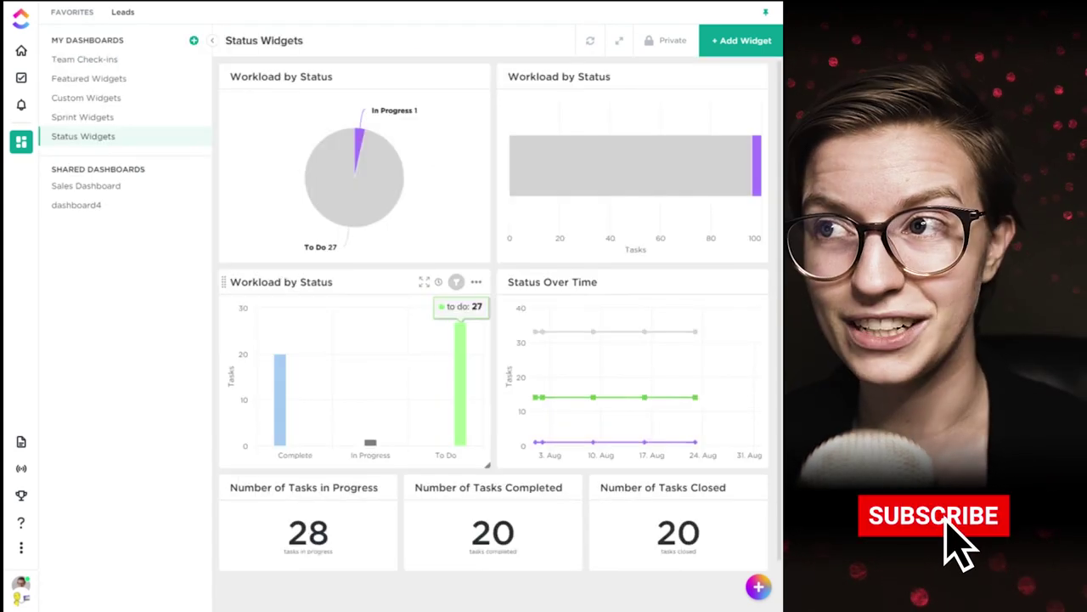
# Step: Browse the Statuses category of widgets available for the Status Widgets dashboard and close the catalogue without adding one
pyautogui.click(741, 40)
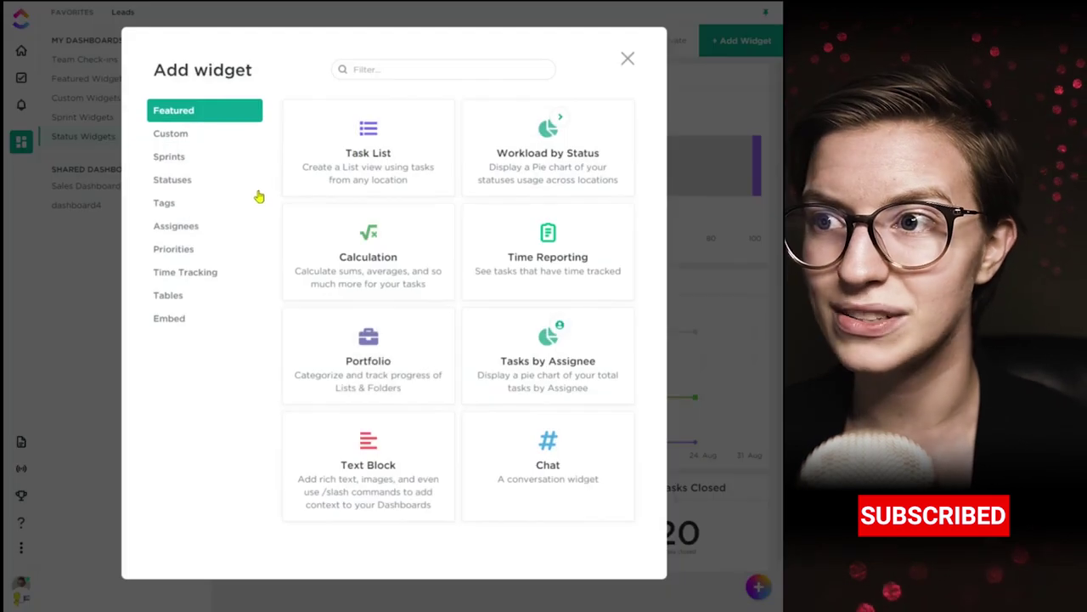
pyautogui.click(210, 183)
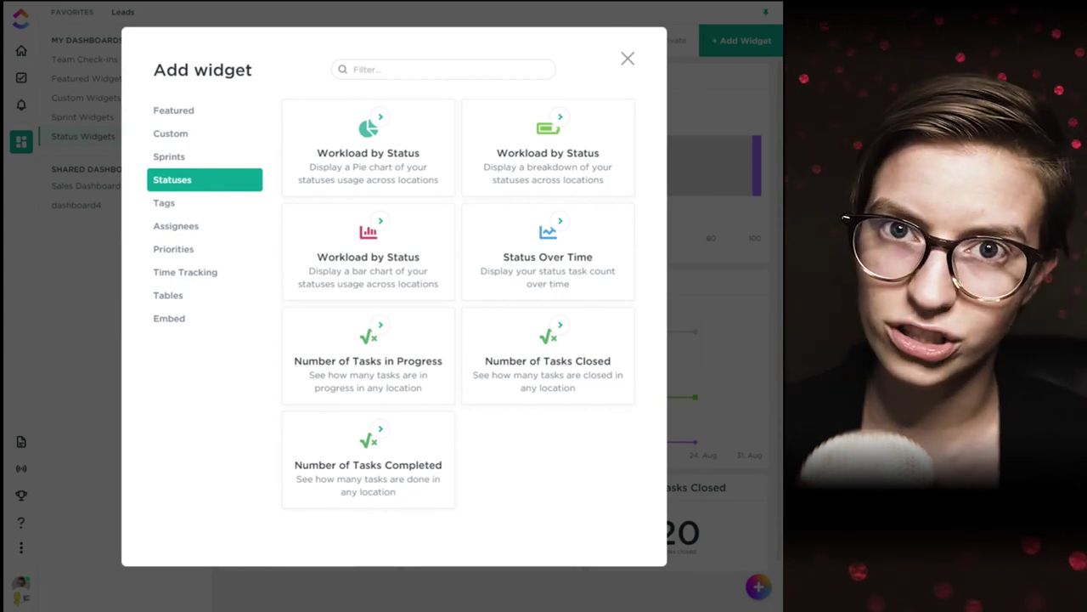
pyautogui.click(628, 59)
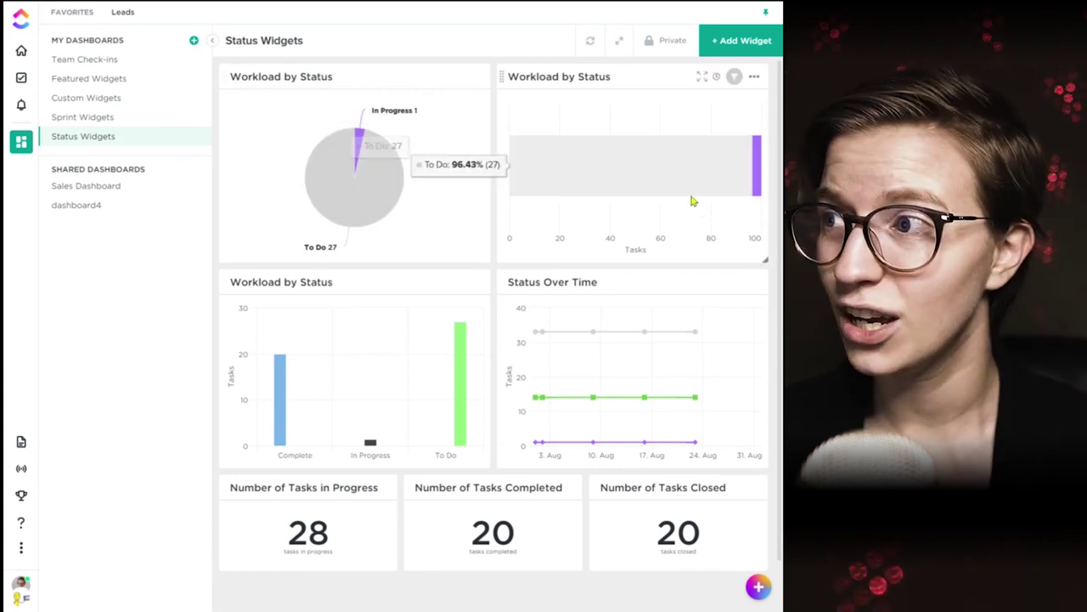
# Step: Examine the In Progress and To Do segments of the Workload by Status breakdown bar
pyautogui.moveTo(766, 172)
pyautogui.moveTo(727, 164)
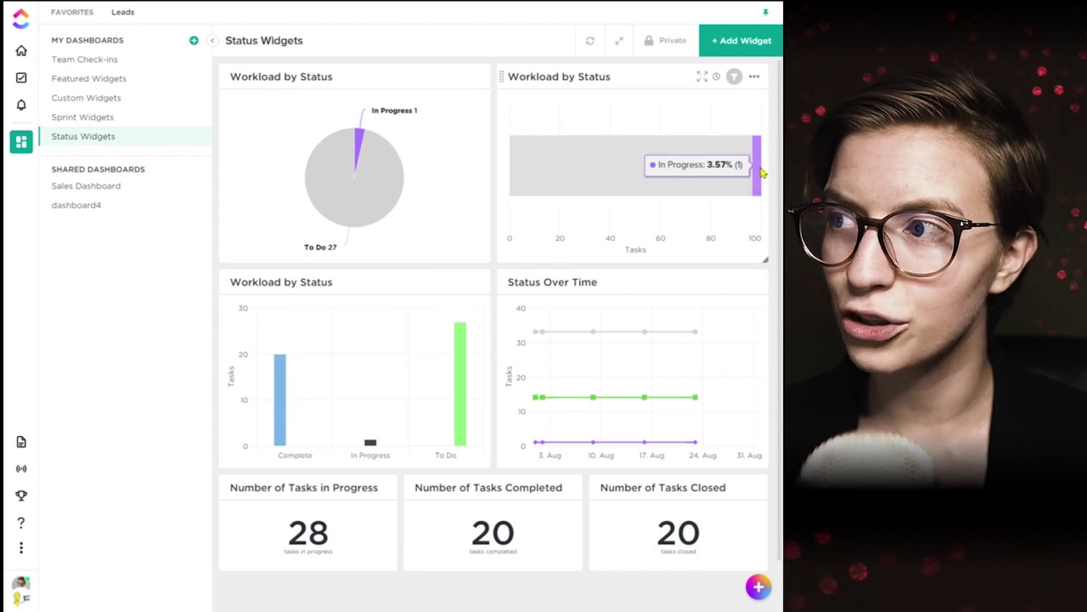
# Step: Review the Workload by Status breakdown widget's settings, including its selected locations, and save them without changes
pyautogui.click(754, 76)
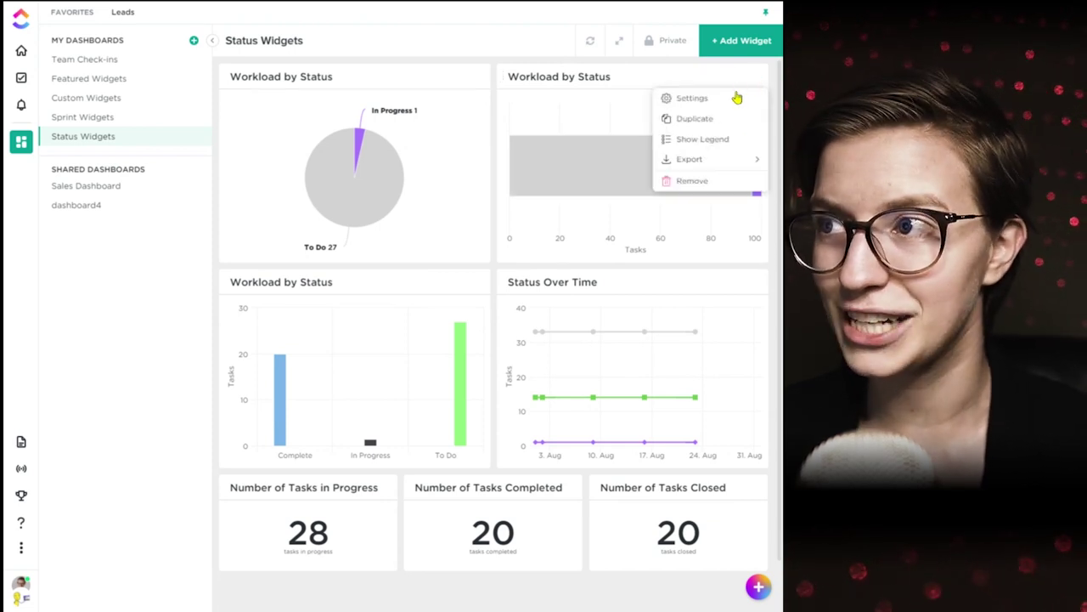
pyautogui.click(736, 97)
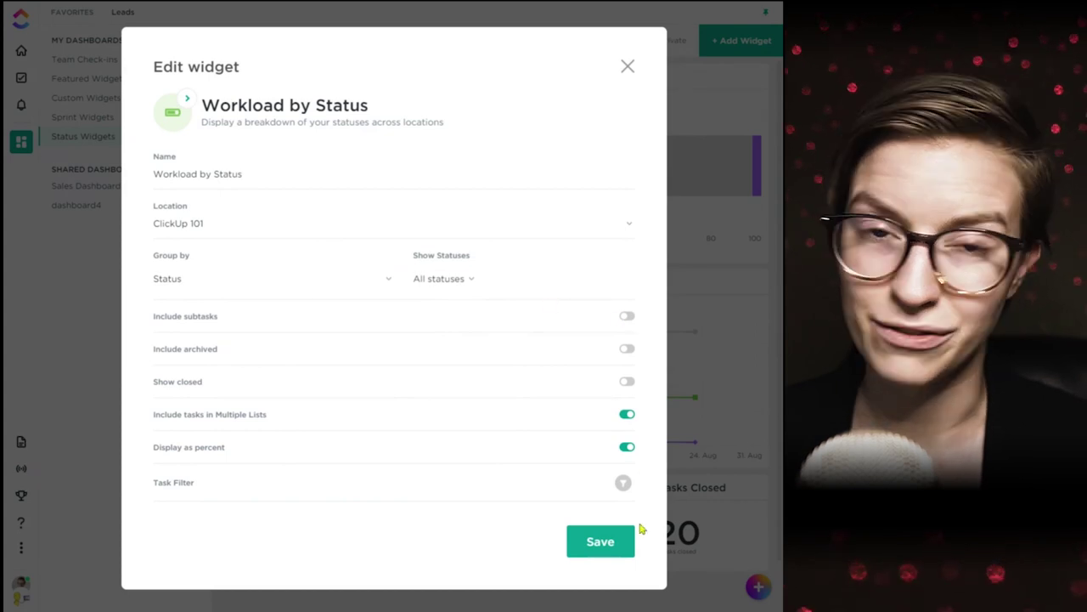
pyautogui.click(195, 225)
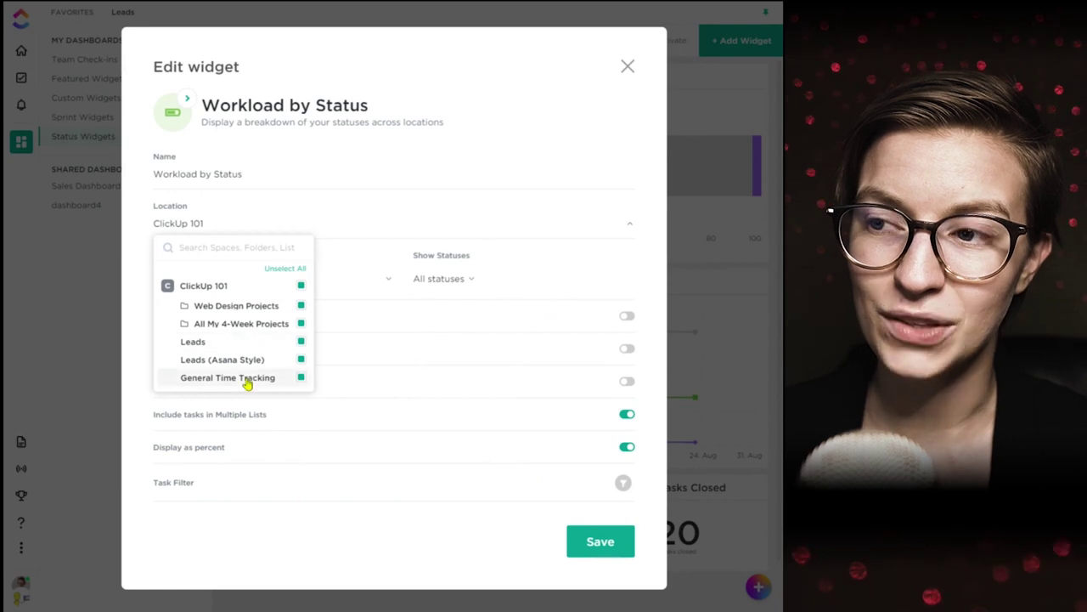
pyautogui.click(384, 367)
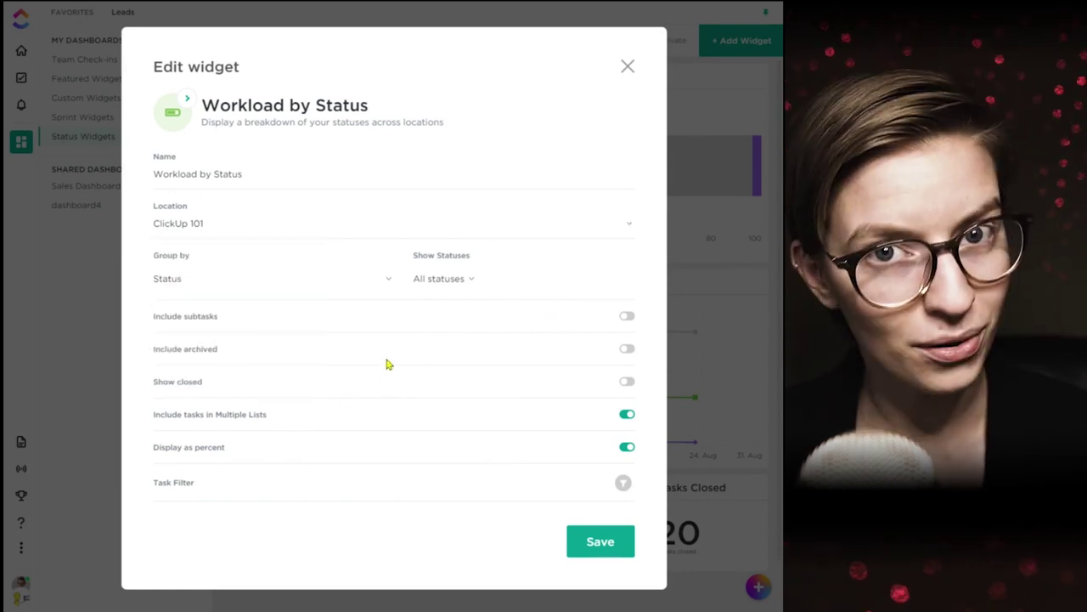
pyautogui.click(584, 547)
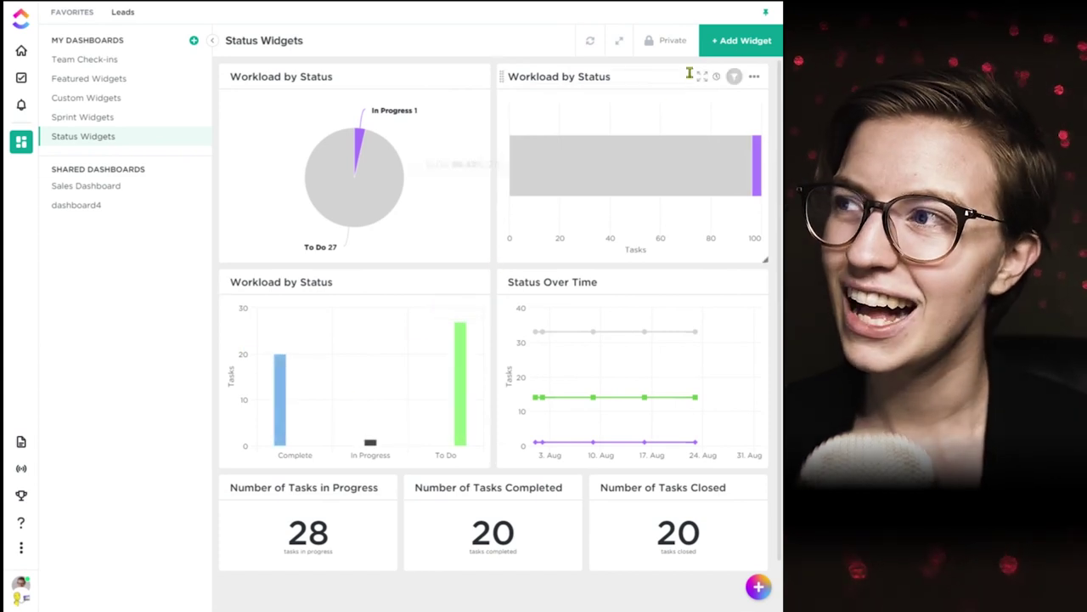
# Step: Compare the chart widgets in the Statuses and Custom categories of the widget catalogue and close it without adding one
pyautogui.click(744, 42)
pyautogui.click(179, 181)
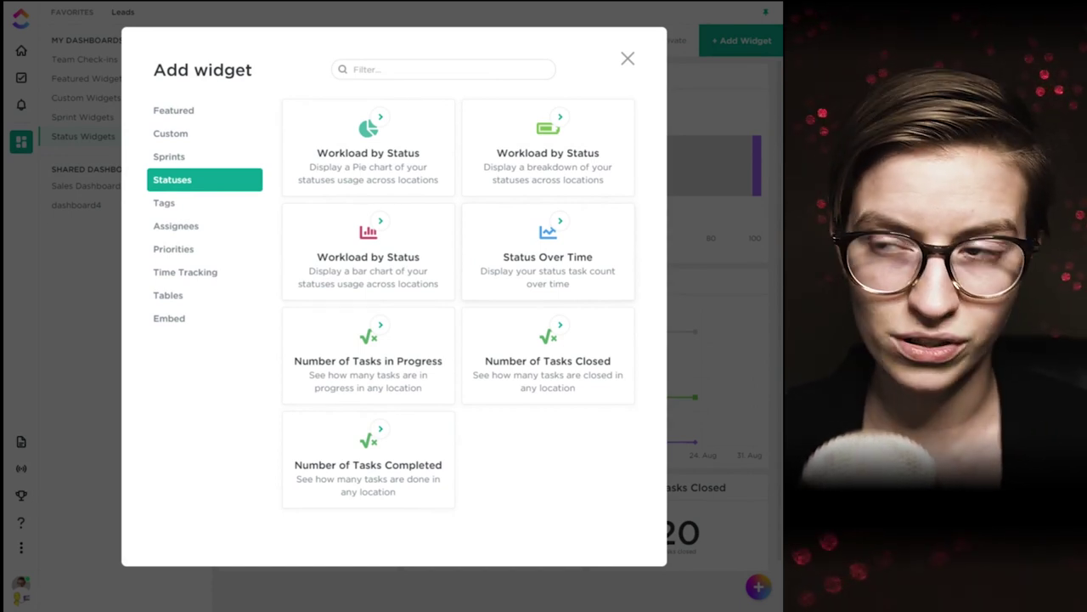
pyautogui.click(202, 133)
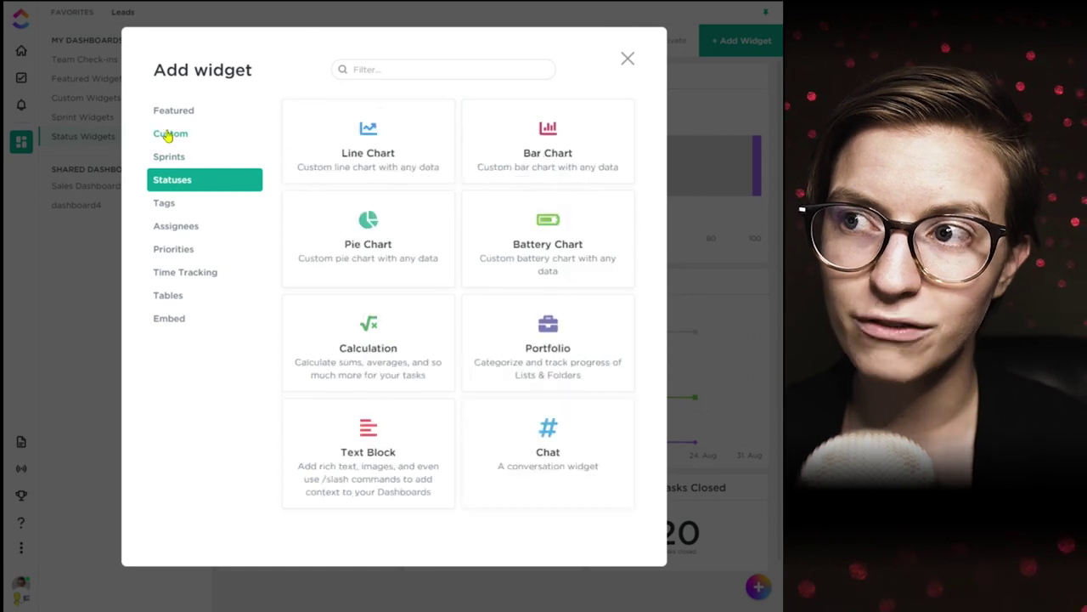
pyautogui.click(173, 180)
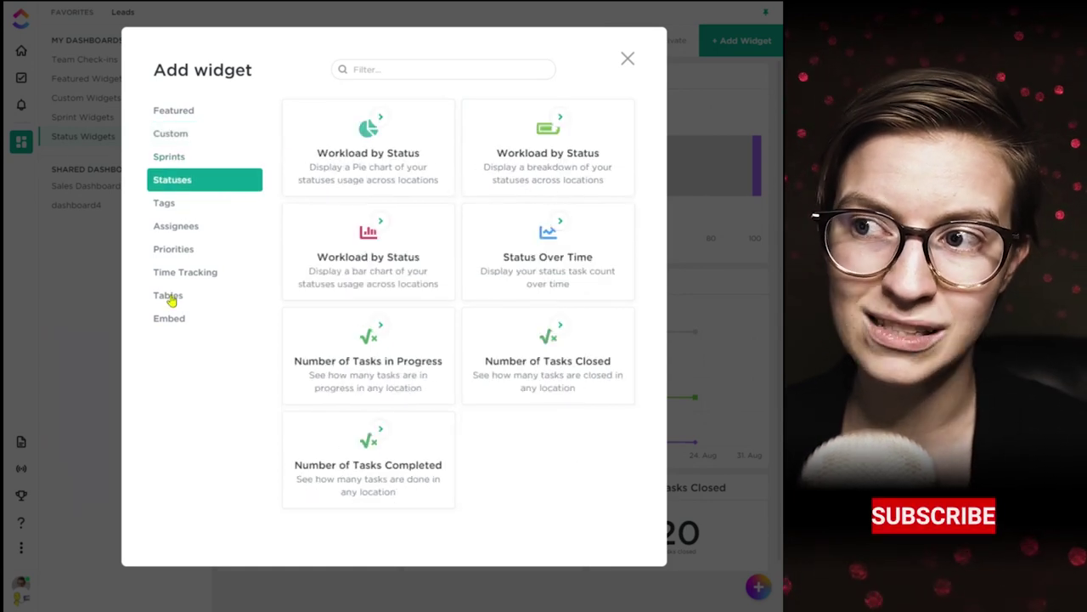
pyautogui.click(679, 379)
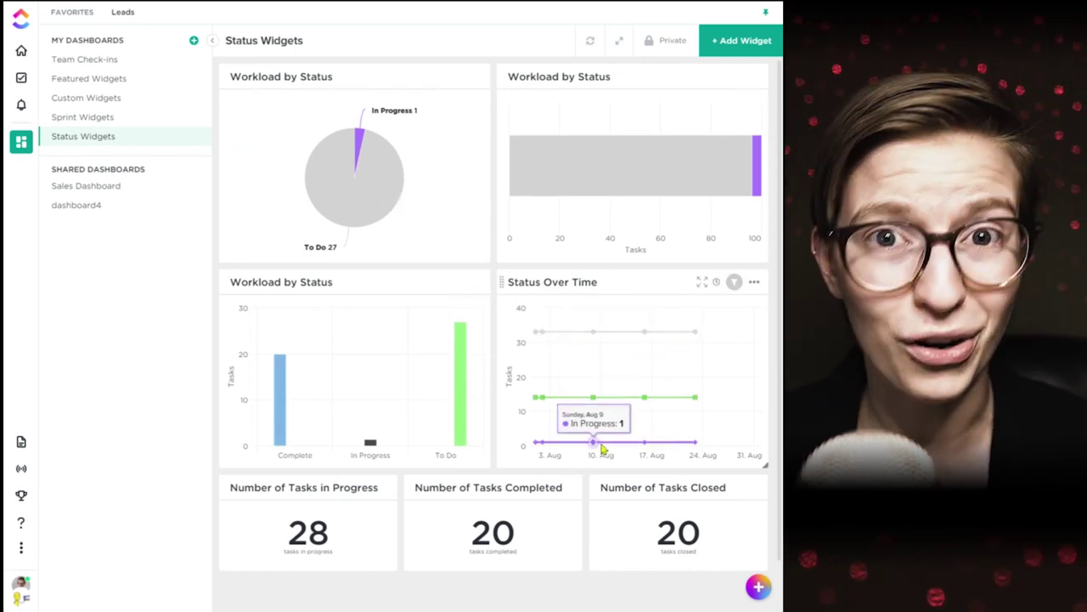
# Step: Compare the task-count widgets in the Statuses category with the Custom category's Calculation widget, and close the catalogue
pyautogui.scroll(-1, 597, 448)
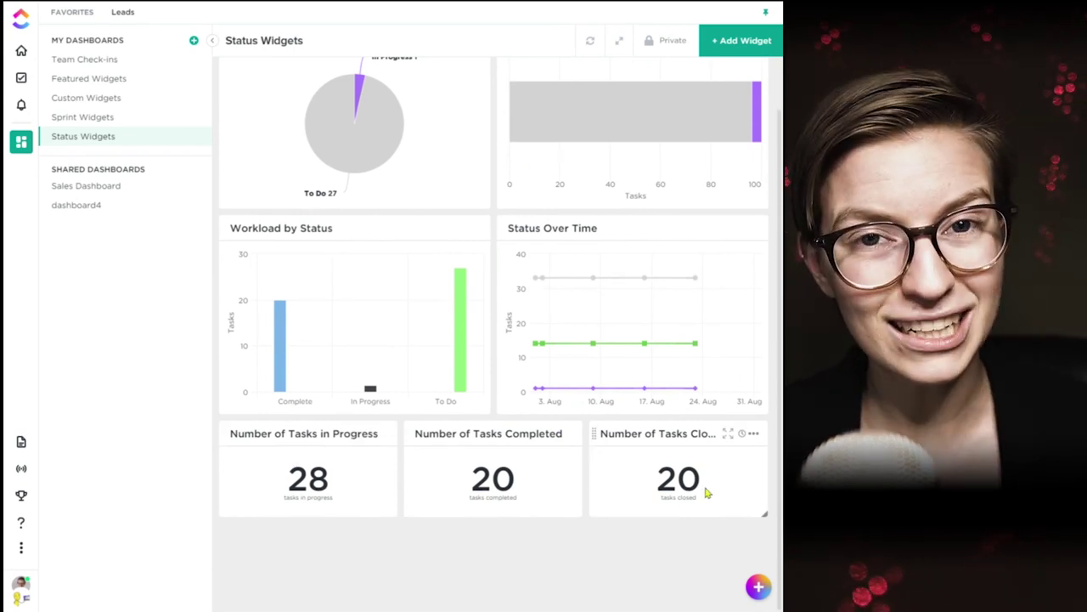
pyautogui.click(723, 49)
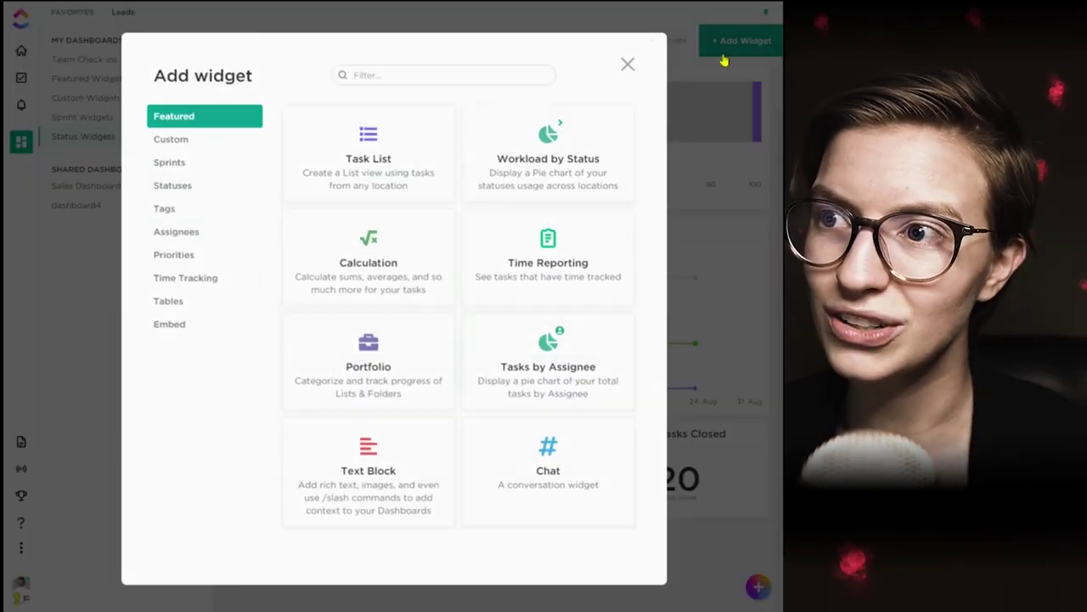
pyautogui.click(174, 179)
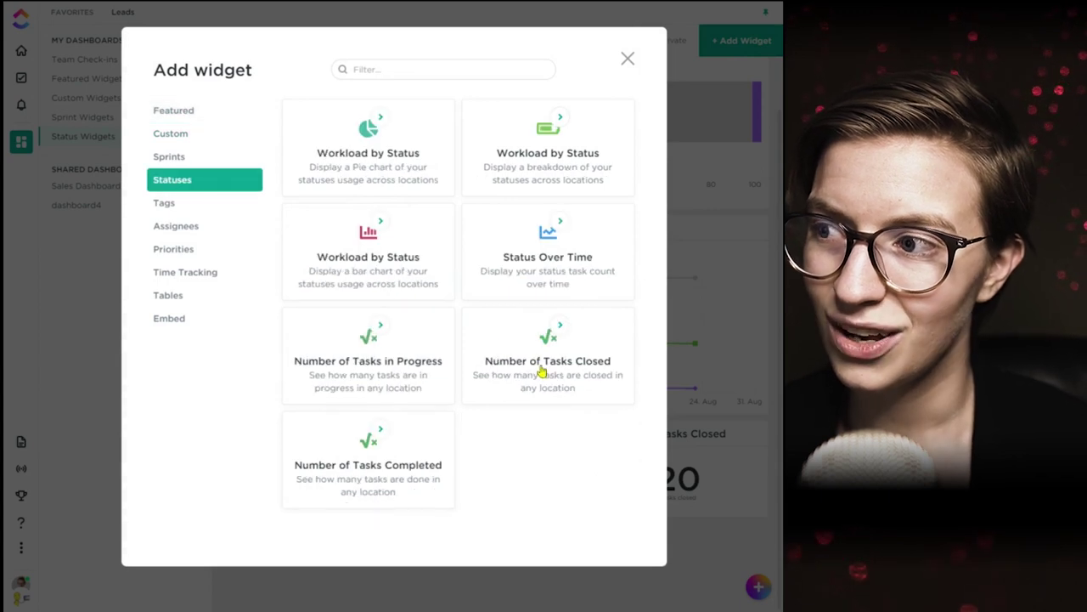
pyautogui.click(176, 134)
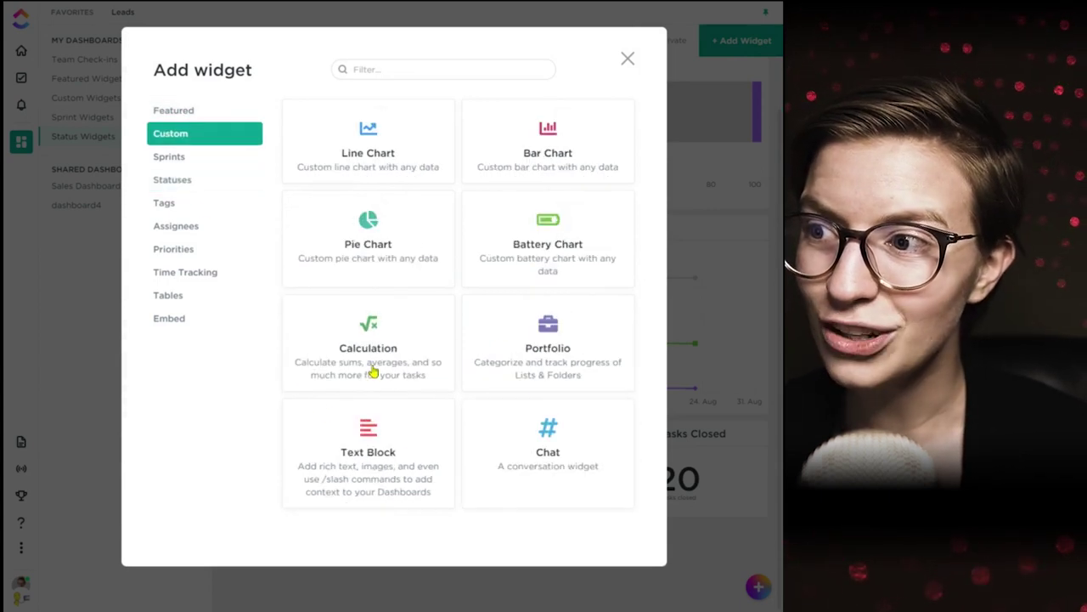
pyautogui.click(163, 181)
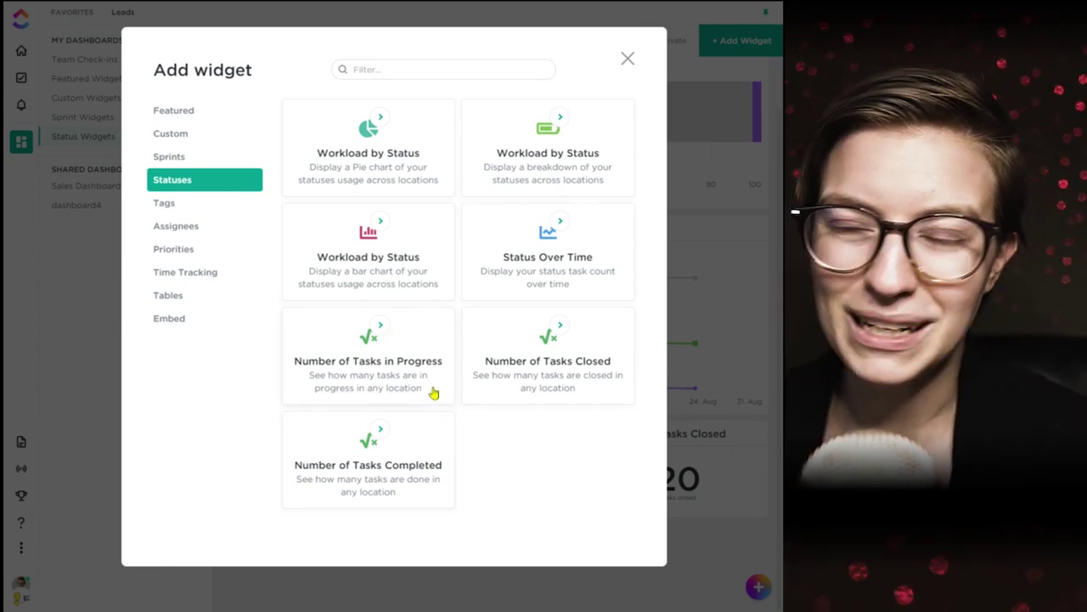
pyautogui.click(720, 564)
# Step: Review the settings of the Number of Tasks in Progress widget and close them without saving
pyautogui.click(382, 435)
pyautogui.click(379, 451)
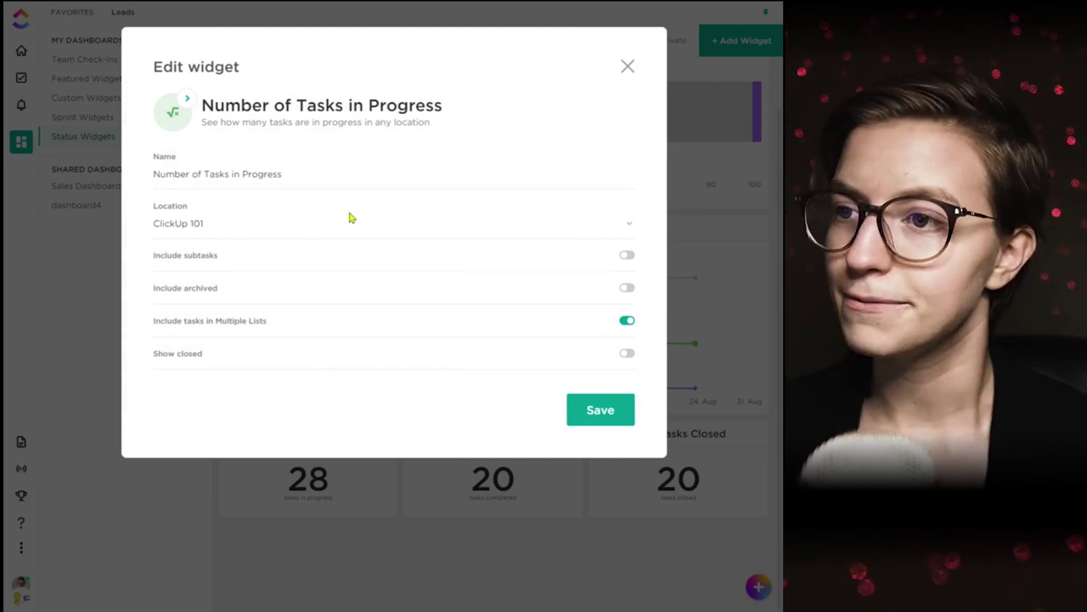
pyautogui.click(627, 66)
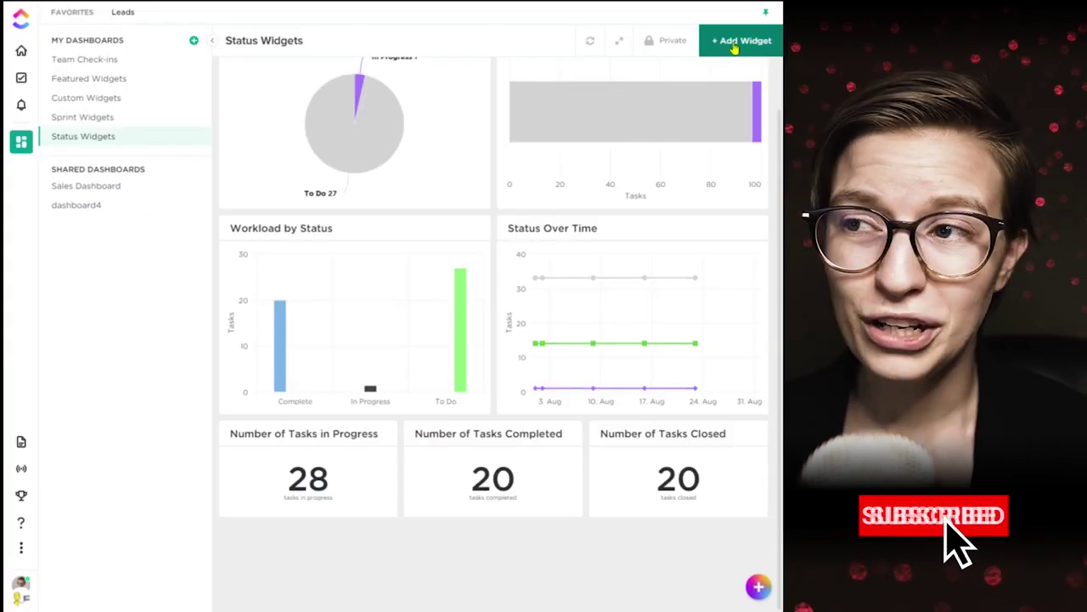
# Step: Examine the configuration options of a new Calculation widget and close the form without adding the widget
pyautogui.click(734, 48)
pyautogui.click(361, 251)
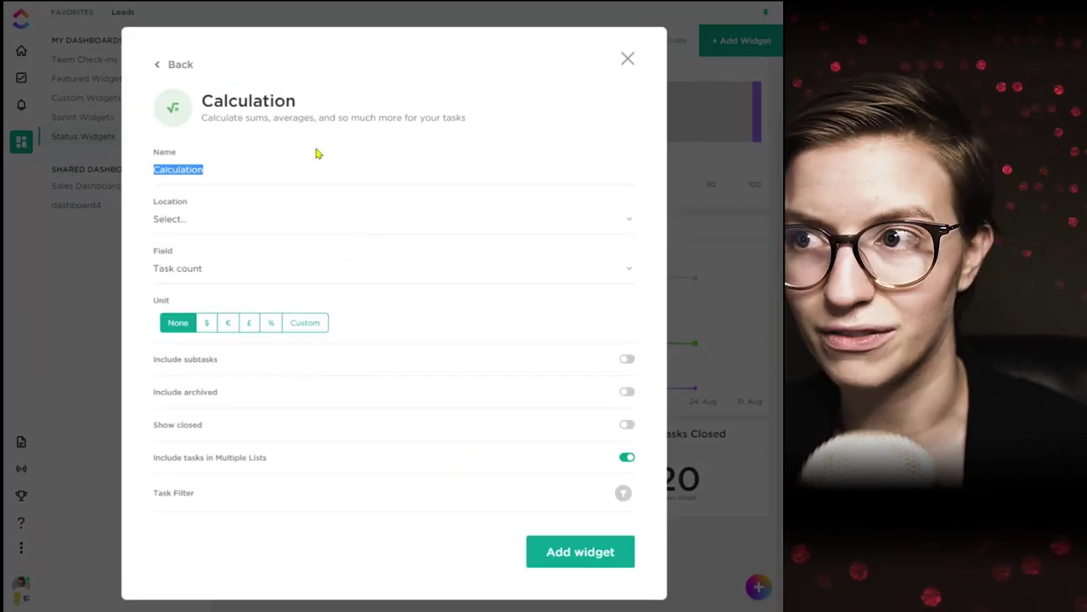
pyautogui.click(627, 60)
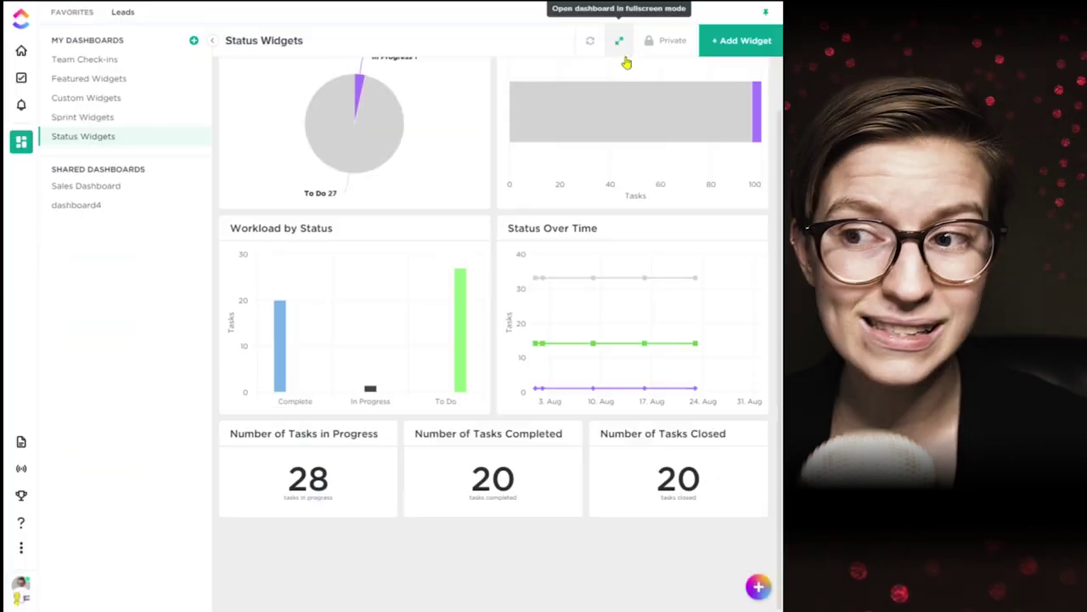